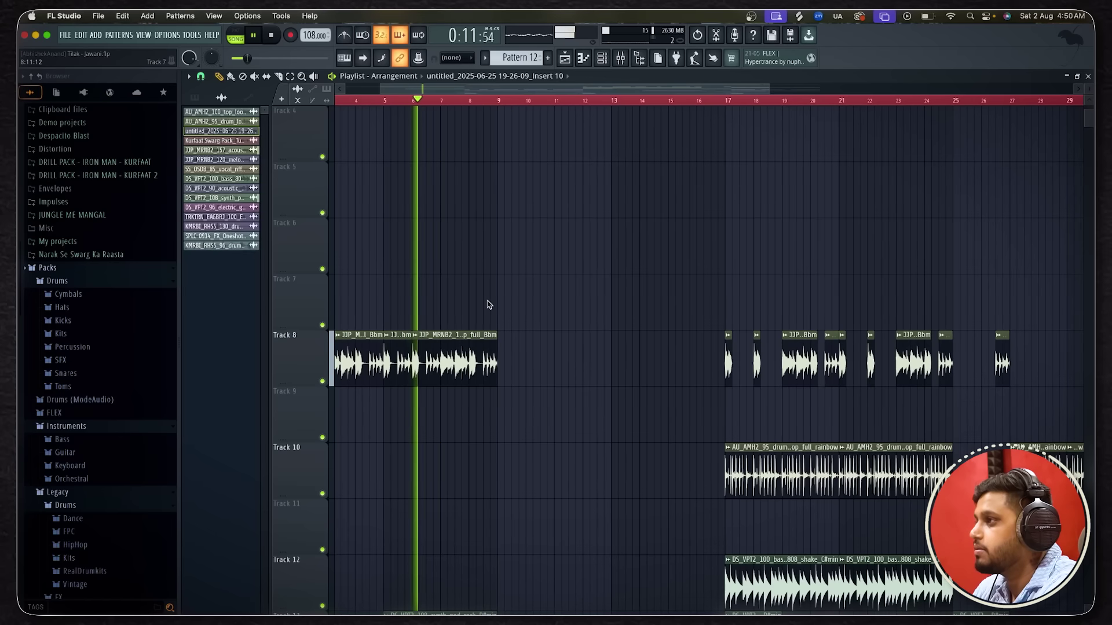
Play through the first half of the arrangement, examining the Track 8 intro loop and the vocal clips on Tracks 2 and 3.
{"action": "scroll", "coordinate": [488, 305], "scroll_direction": "down", "scroll_amount": 2}
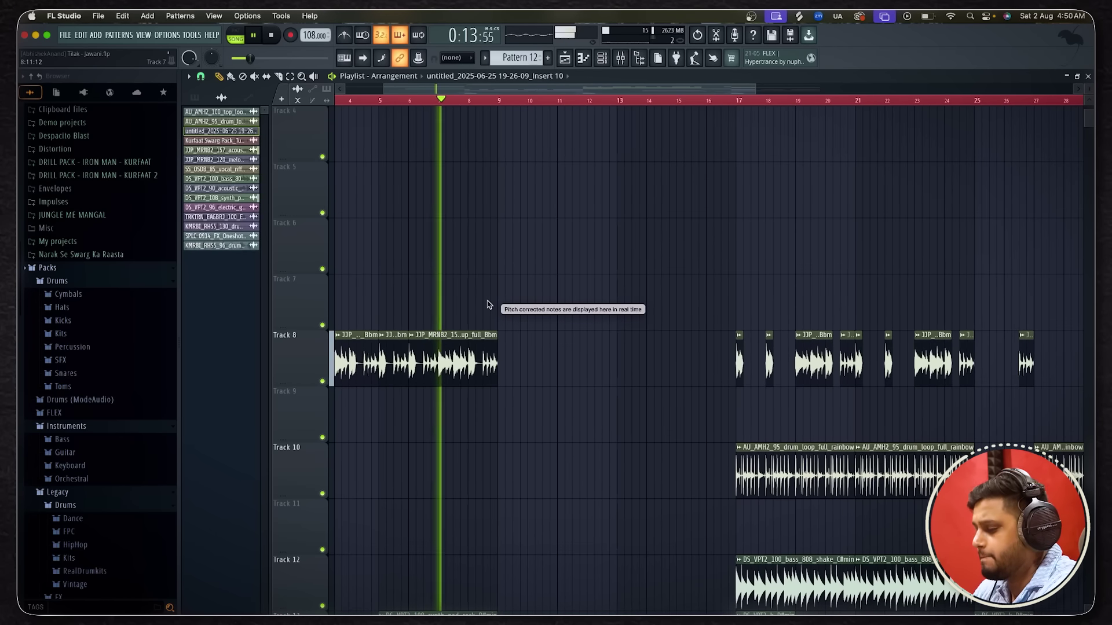
{"action": "scroll", "coordinate": [487, 305], "scroll_direction": "down", "scroll_amount": 2}
{"action": "scroll", "coordinate": [487, 304], "scroll_direction": "up", "scroll_amount": 4}
{"action": "scroll", "coordinate": [488, 304], "scroll_direction": "up", "scroll_amount": 2}
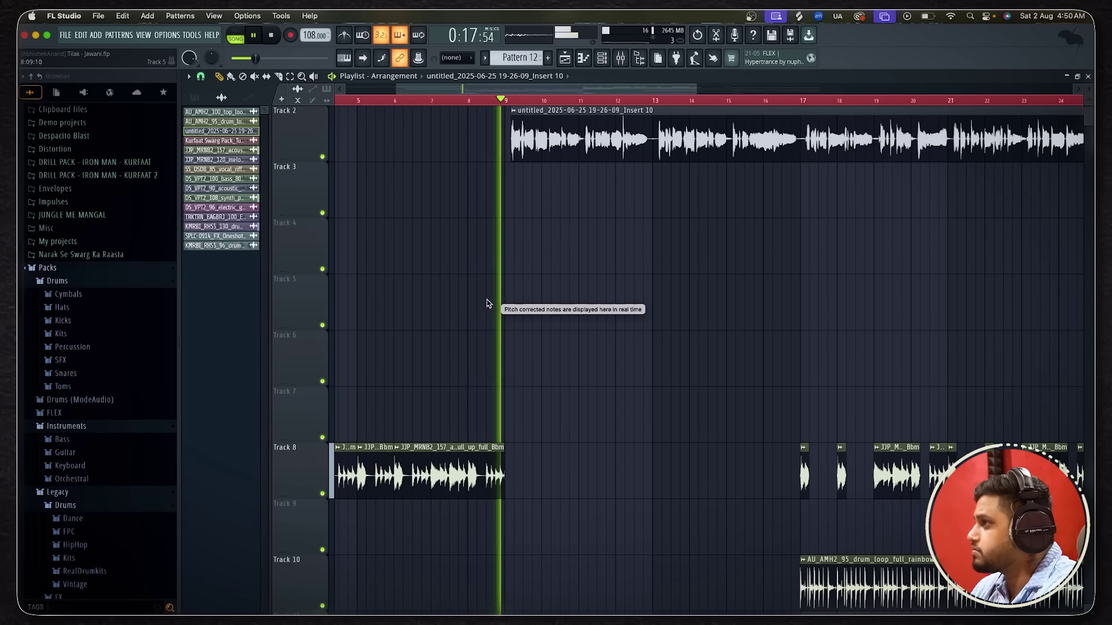
{"action": "scroll", "coordinate": [487, 304], "scroll_direction": "down", "scroll_amount": 2}
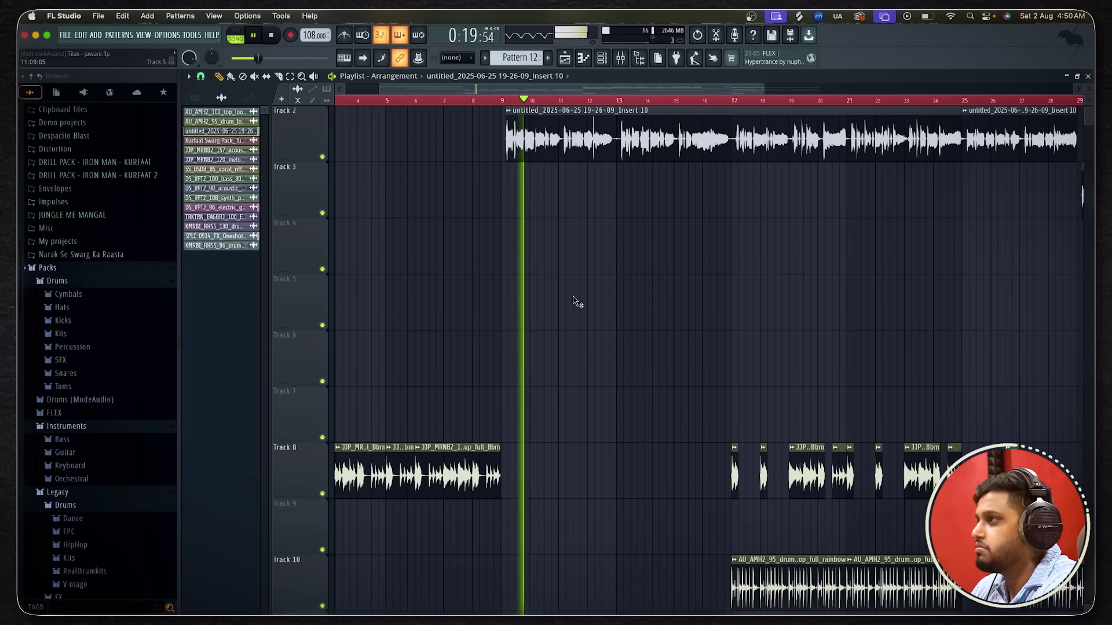
{"action": "scroll", "coordinate": [577, 302], "scroll_direction": "up", "scroll_amount": 1}
{"action": "scroll", "coordinate": [573, 302], "scroll_direction": "down", "scroll_amount": 1}
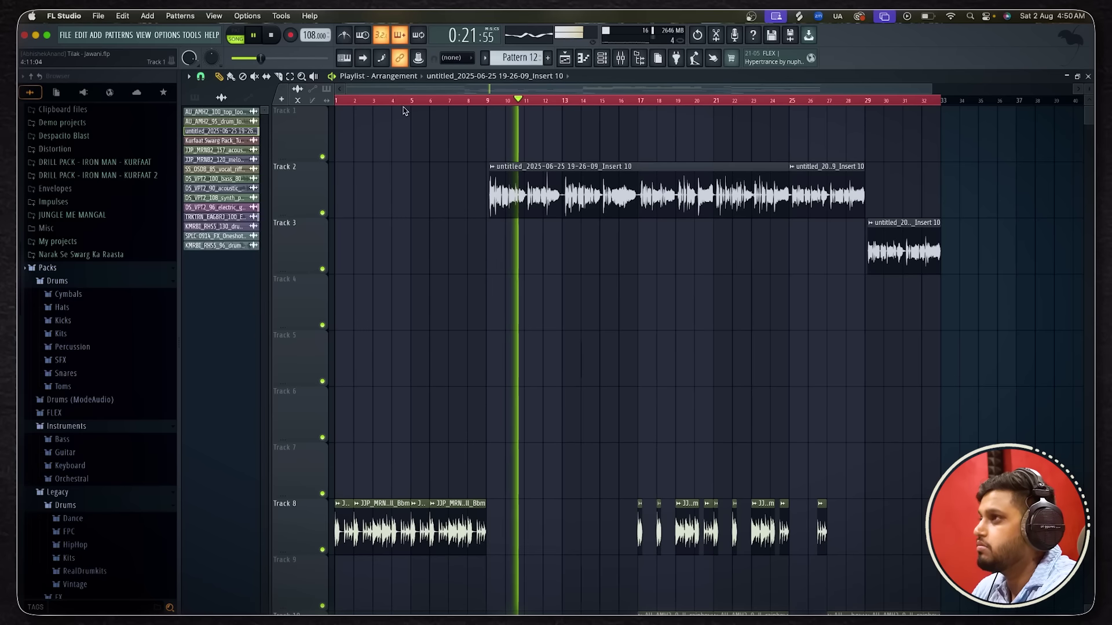
{"action": "left_click", "coordinate": [558, 261]}
{"action": "right_click", "coordinate": [558, 261]}
{"action": "scroll", "coordinate": [587, 252], "scroll_direction": "up", "scroll_amount": 2}
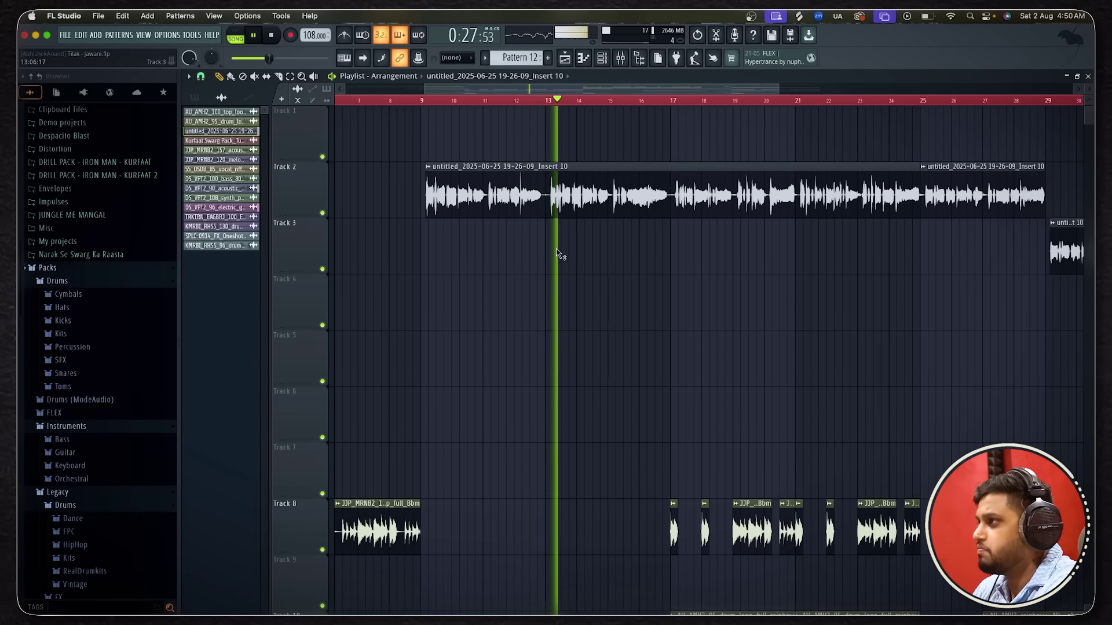
{"action": "scroll", "coordinate": [561, 253], "scroll_direction": "down", "scroll_amount": 2}
{"action": "scroll", "coordinate": [628, 242], "scroll_direction": "up", "scroll_amount": 2}
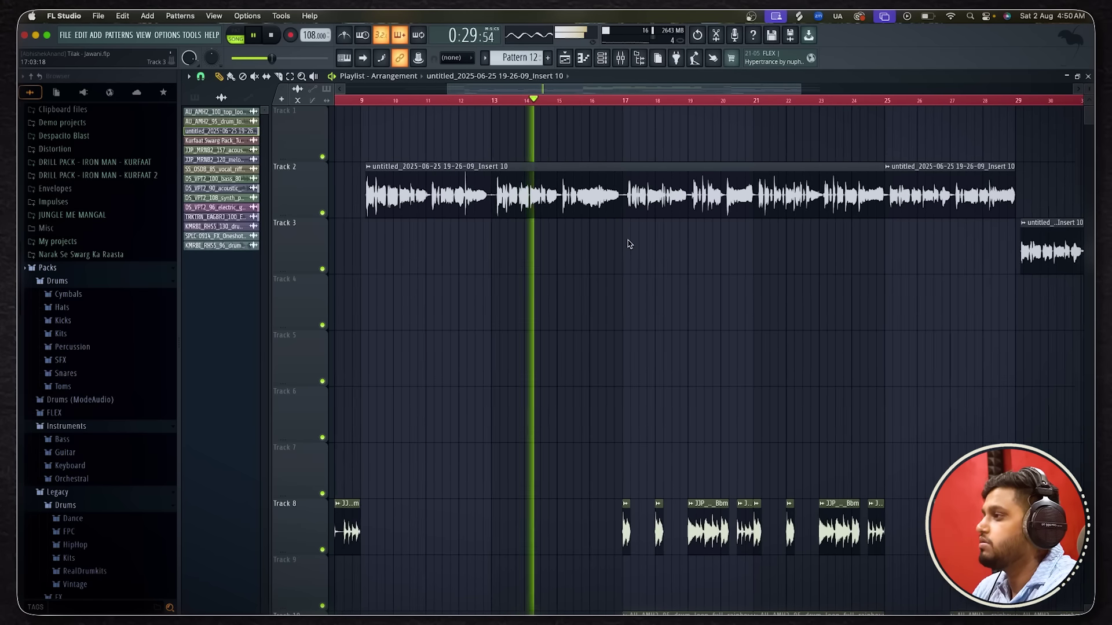
{"action": "scroll", "coordinate": [629, 244], "scroll_direction": "down", "scroll_amount": 2}
{"action": "scroll", "coordinate": [629, 243], "scroll_direction": "down", "scroll_amount": 2}
{"action": "scroll", "coordinate": [629, 244], "scroll_direction": "up", "scroll_amount": 2}
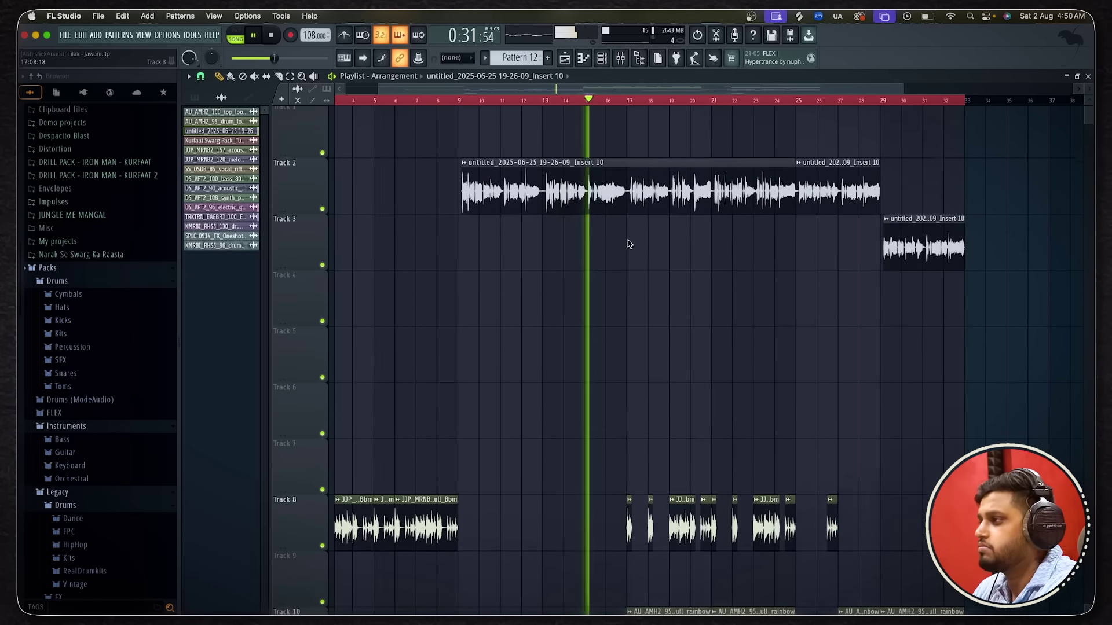
Listen to the rest of the arrangement up to bar 33, examining the drum, bass and vocal clips, and stop playback.
{"action": "scroll", "coordinate": [629, 243], "scroll_direction": "down", "scroll_amount": 5}
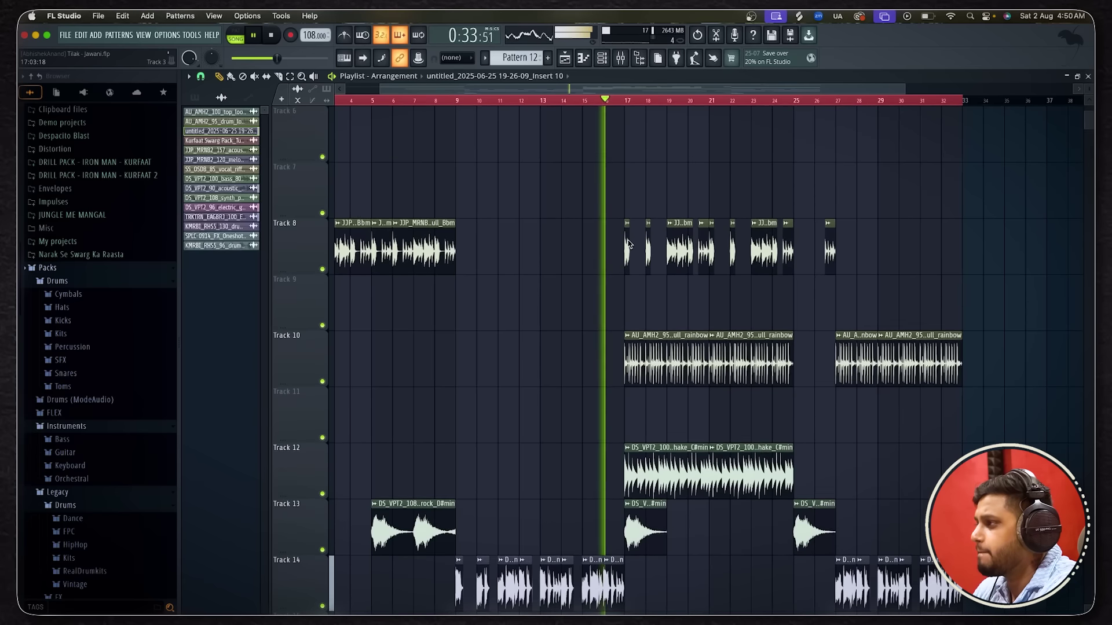
{"action": "scroll", "coordinate": [629, 243], "scroll_direction": "up", "scroll_amount": 5}
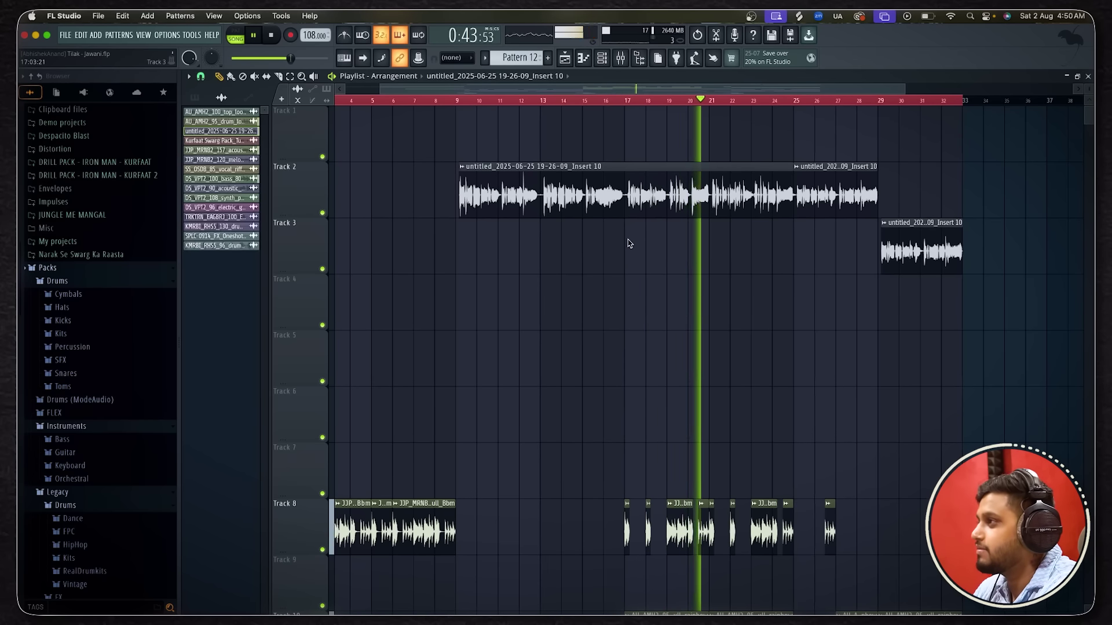
{"action": "scroll", "coordinate": [630, 243], "scroll_direction": "down", "scroll_amount": 3}
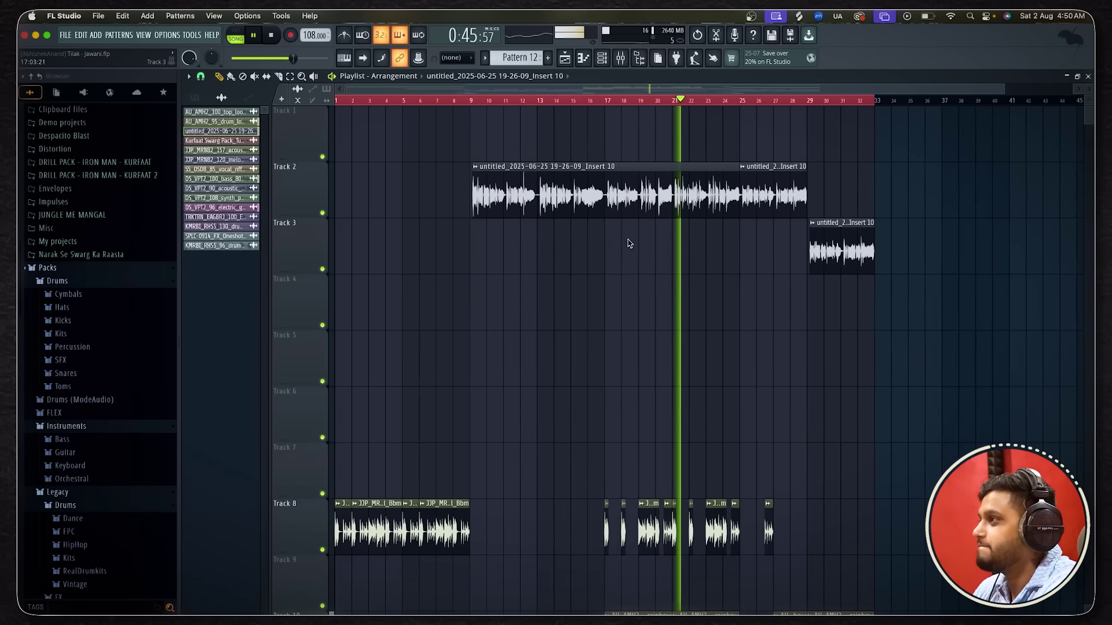
{"action": "scroll", "coordinate": [630, 244], "scroll_direction": "down", "scroll_amount": 1}
{"action": "scroll", "coordinate": [630, 243], "scroll_direction": "down", "scroll_amount": 1}
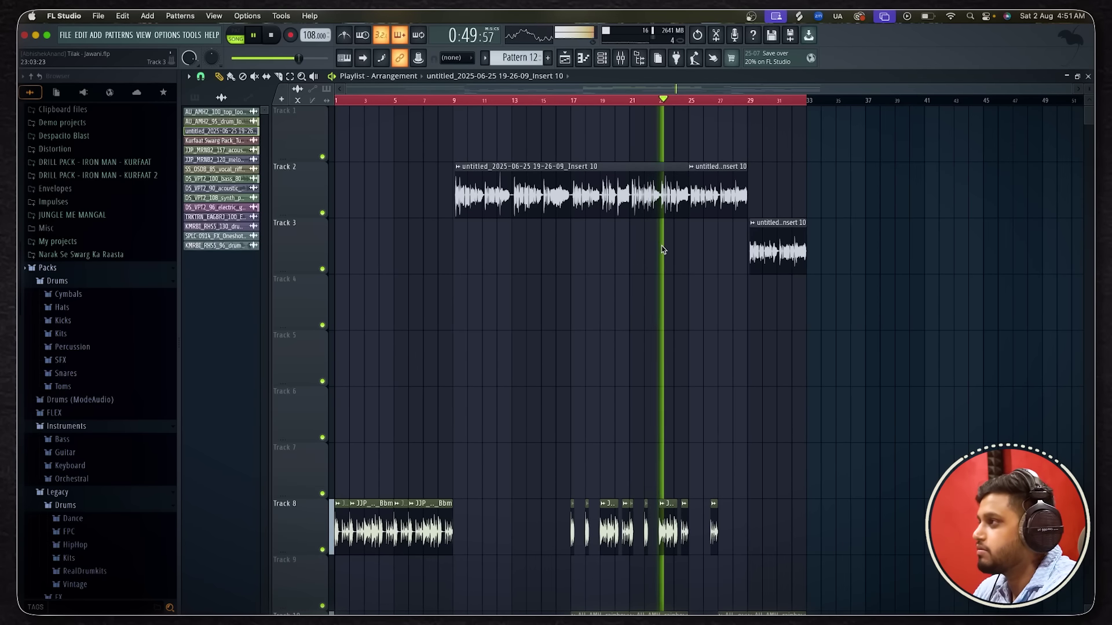
{"action": "scroll", "coordinate": [663, 250], "scroll_direction": "up", "scroll_amount": 2}
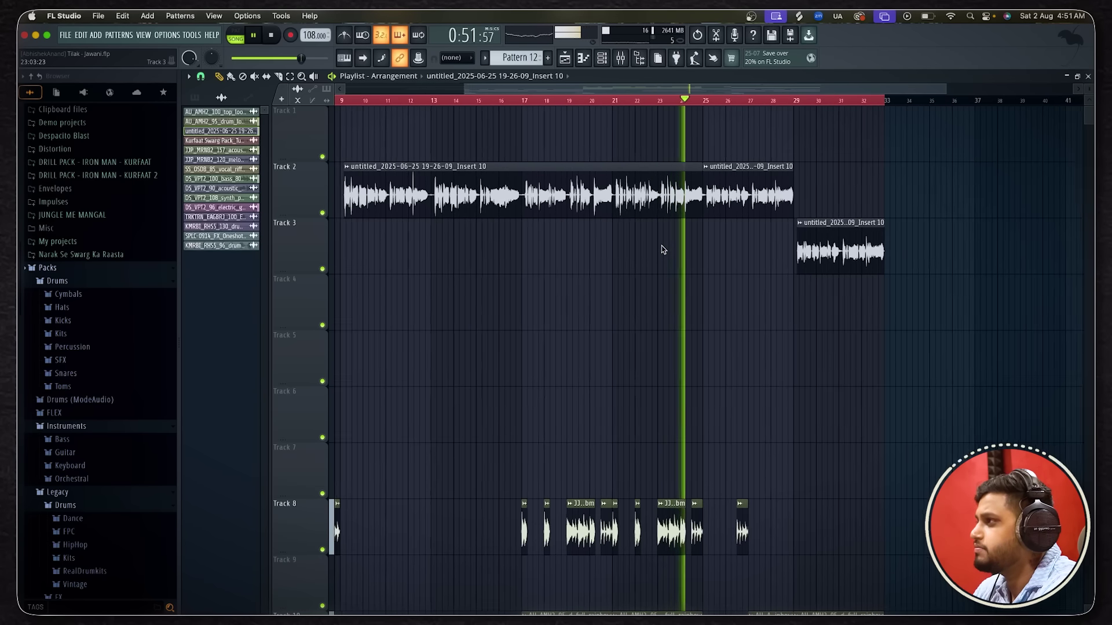
{"action": "scroll", "coordinate": [664, 250], "scroll_direction": "up", "scroll_amount": 1}
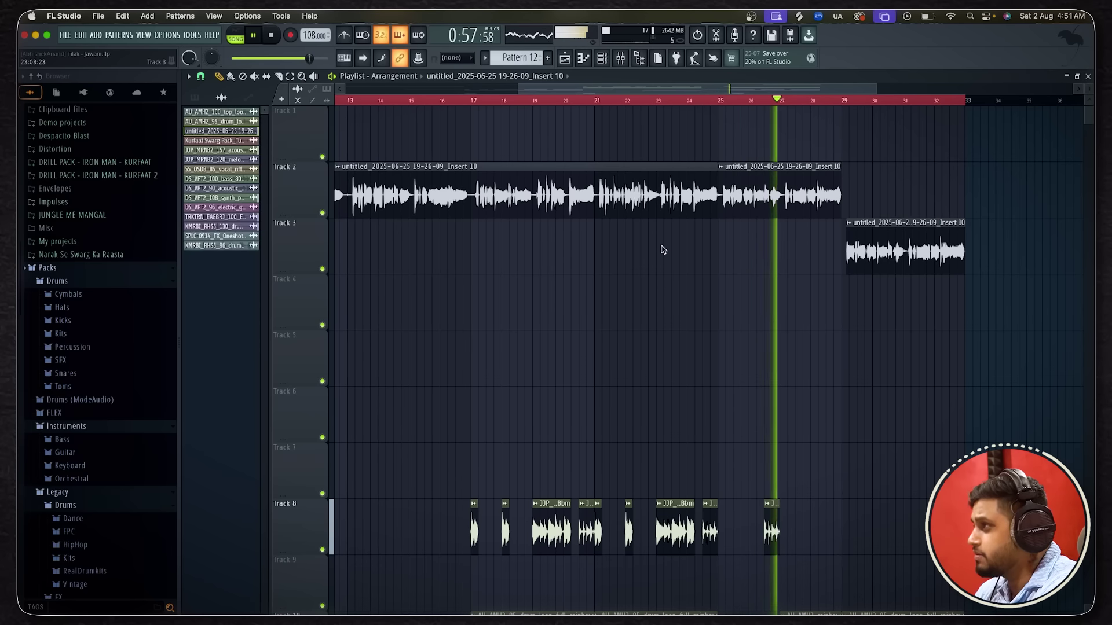
{"action": "scroll", "coordinate": [663, 250], "scroll_direction": "down", "scroll_amount": 3}
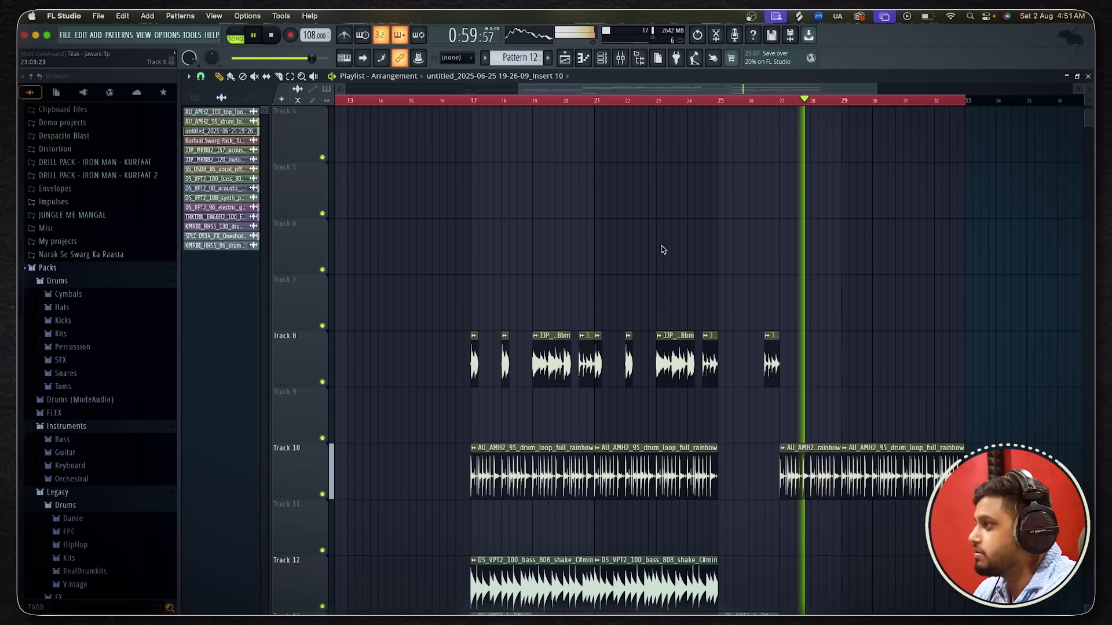
{"action": "scroll", "coordinate": [663, 250], "scroll_direction": "down", "scroll_amount": 2, "text": "ctrl"}
{"action": "scroll", "coordinate": [663, 250], "scroll_direction": "up", "scroll_amount": 3}
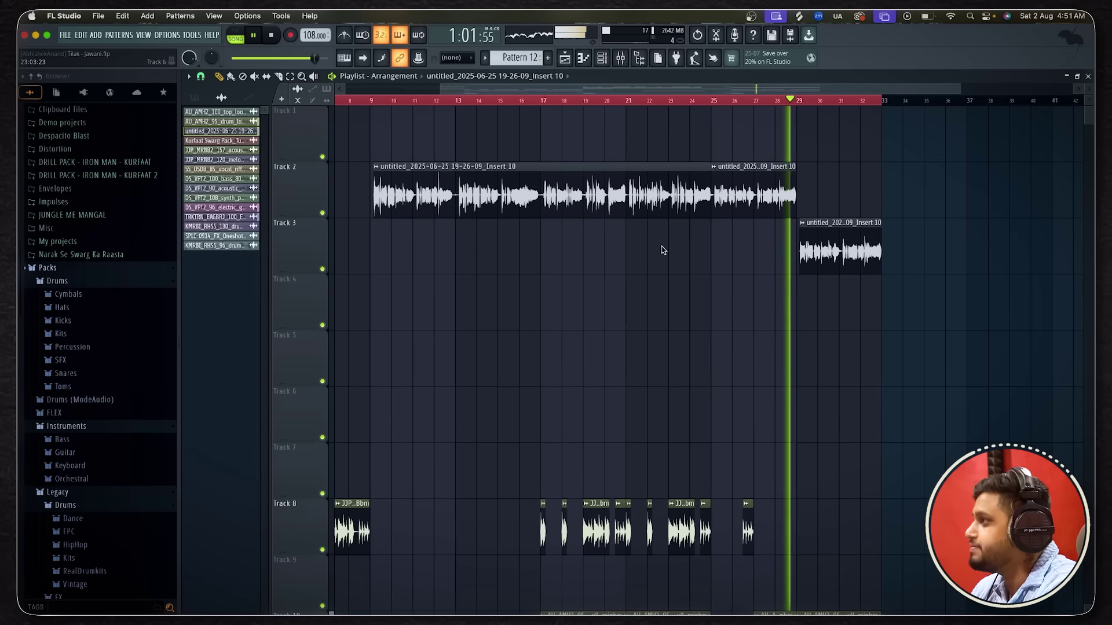
{"action": "scroll", "coordinate": [640, 253], "scroll_direction": "down", "scroll_amount": 1, "text": "ctrl"}
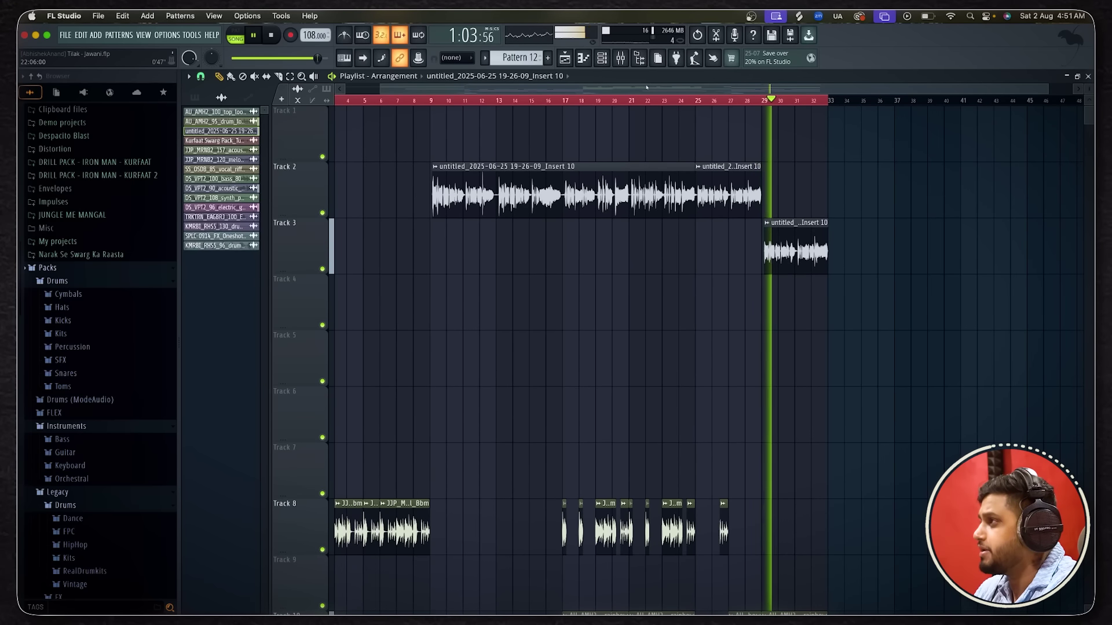
{"action": "scroll", "coordinate": [459, 143], "scroll_direction": "down", "scroll_amount": 1, "text": "ctrl"}
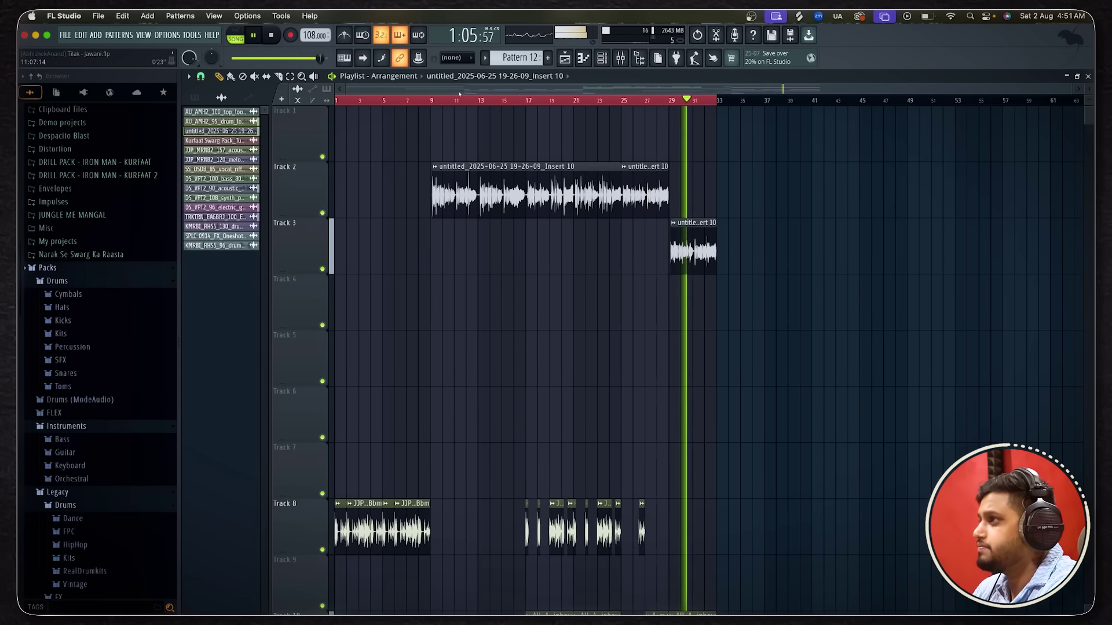
{"action": "scroll", "coordinate": [391, 130], "scroll_direction": "left", "scroll_amount": 1}
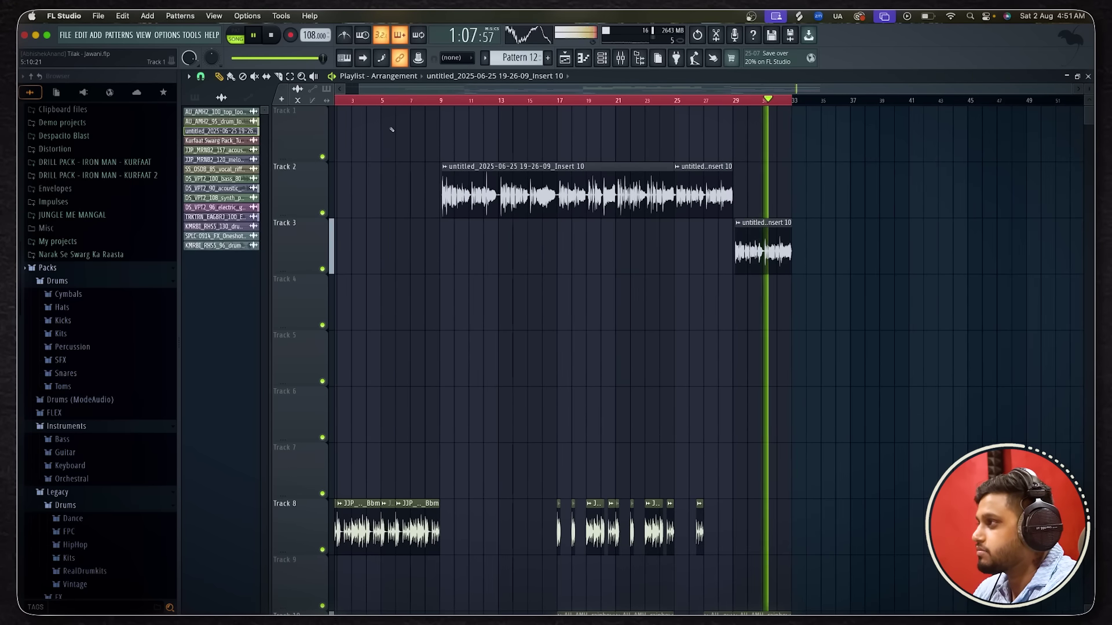
{"action": "scroll", "coordinate": [417, 93], "scroll_direction": "down", "scroll_amount": 1, "text": "ctrl"}
{"action": "scroll", "coordinate": [412, 156], "scroll_direction": "left", "scroll_amount": 1}
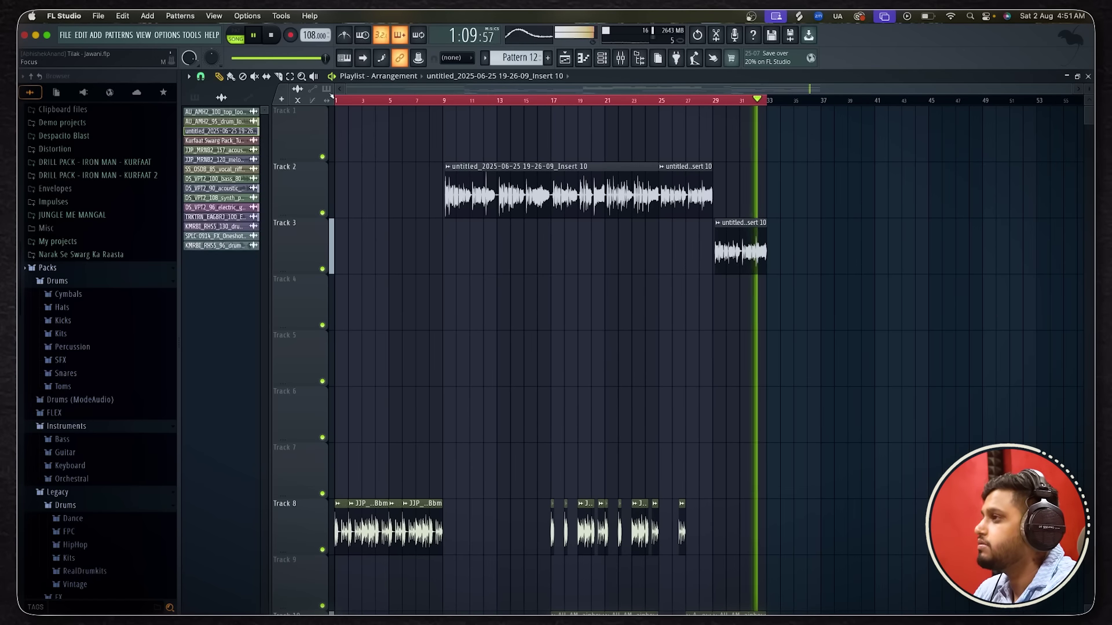
{"action": "key", "text": "space"}
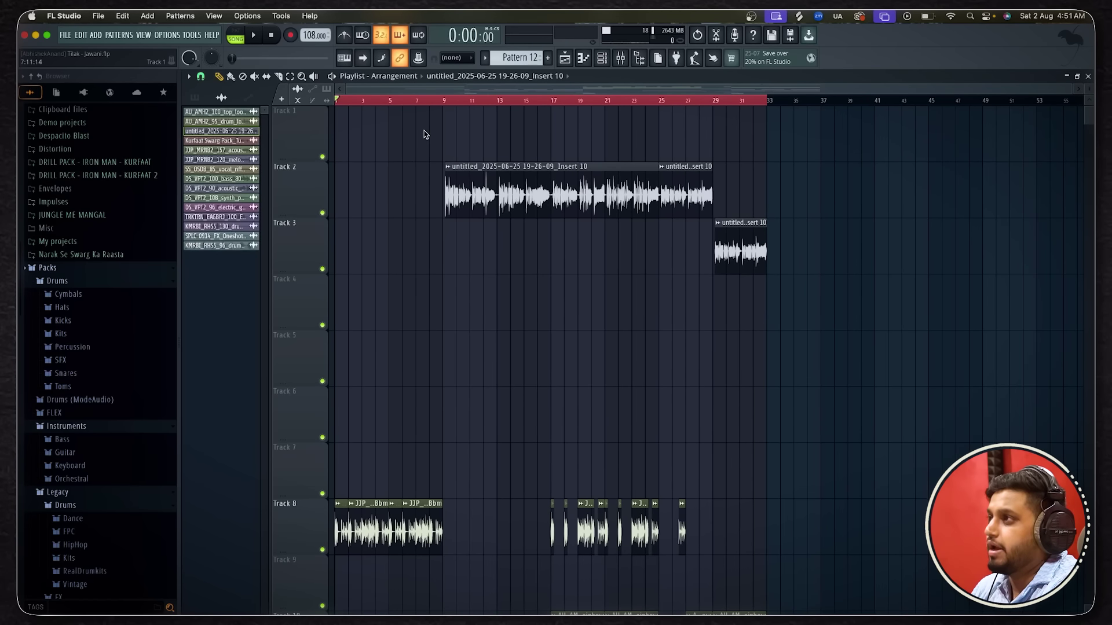
Place the playhead at bar 9, just before the start of the Track 2 vocal clip.
{"action": "scroll", "coordinate": [423, 135], "scroll_direction": "up", "scroll_amount": 2, "text": "ctrl"}
{"action": "left_click", "coordinate": [453, 101]}
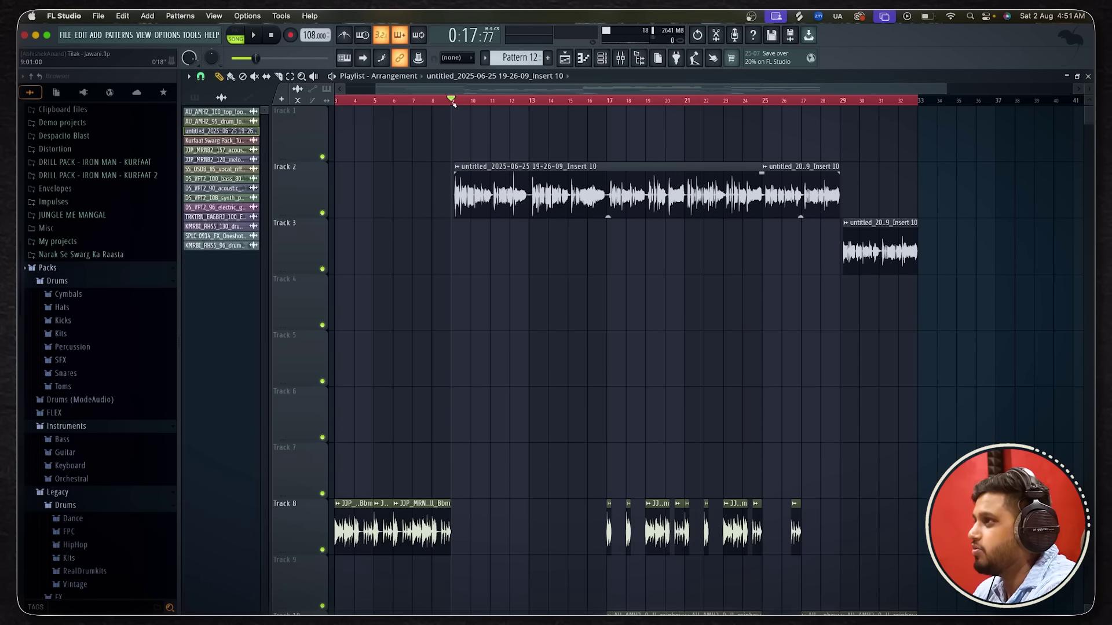
{"action": "scroll", "coordinate": [461, 146], "scroll_direction": "up", "scroll_amount": 3, "text": "ctrl"}
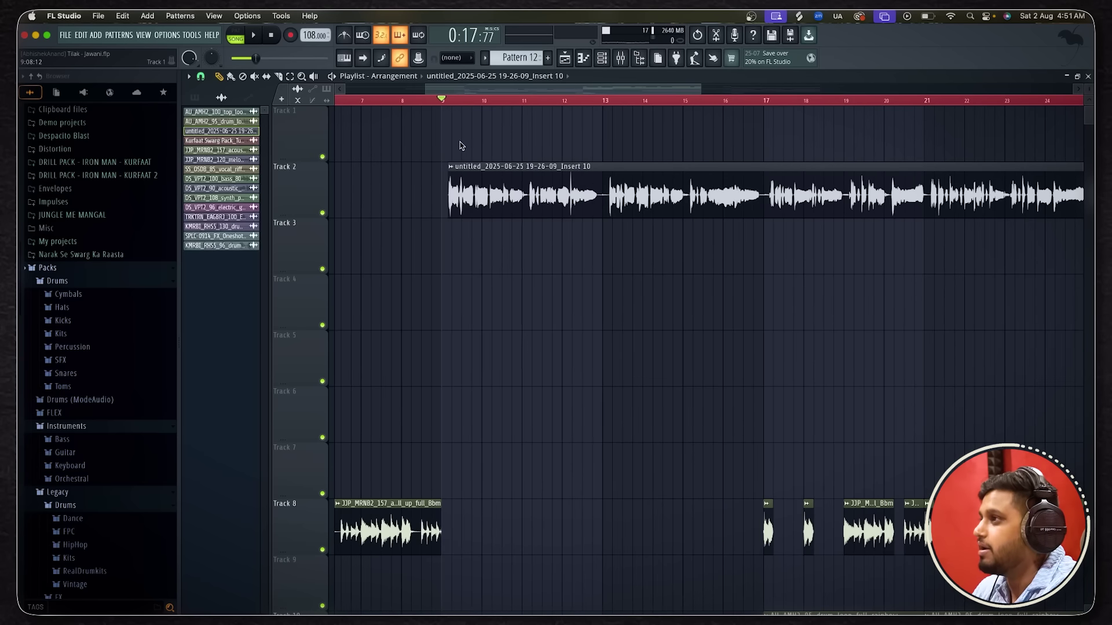
{"action": "scroll", "coordinate": [461, 145], "scroll_direction": "down", "scroll_amount": 2, "text": "ctrl"}
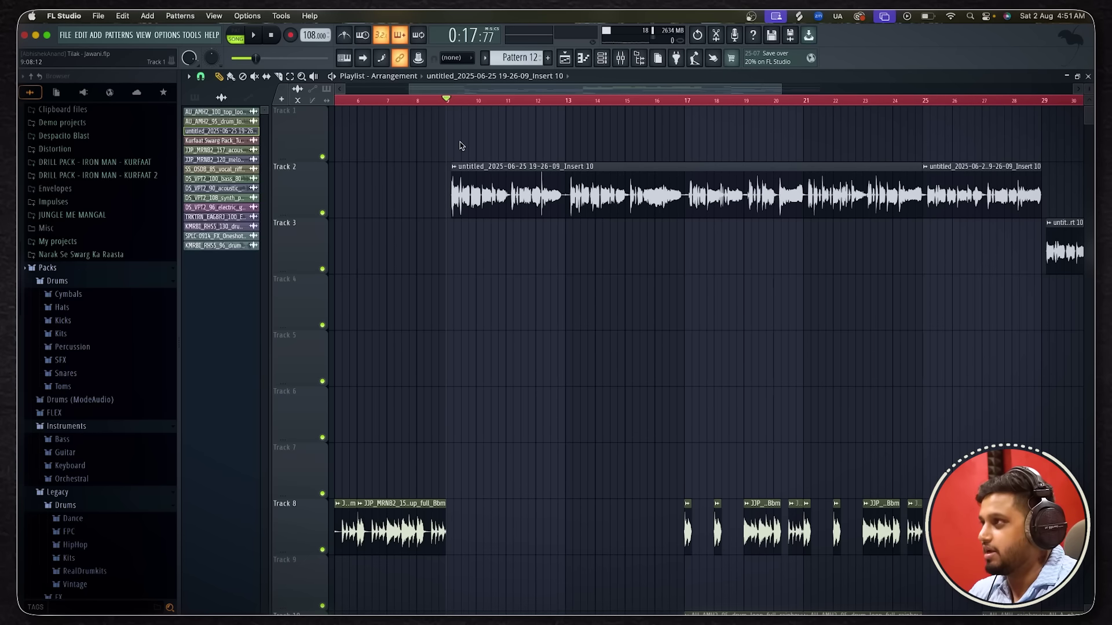
{"action": "scroll", "coordinate": [462, 145], "scroll_direction": "down", "scroll_amount": 3}
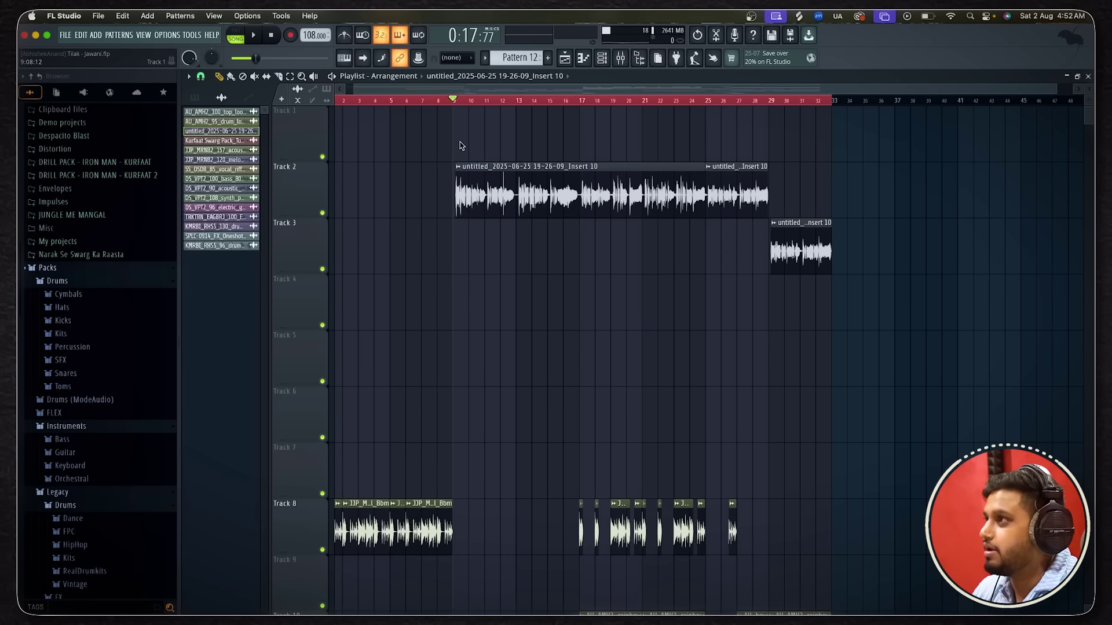
{"action": "scroll", "coordinate": [461, 145], "scroll_direction": "up", "scroll_amount": 2}
Play the vocal briefly, open the mixer, select the VOCALS insert and move the mixer up over the playlist.
{"action": "key", "text": "space"}
{"action": "key", "text": "F9"}
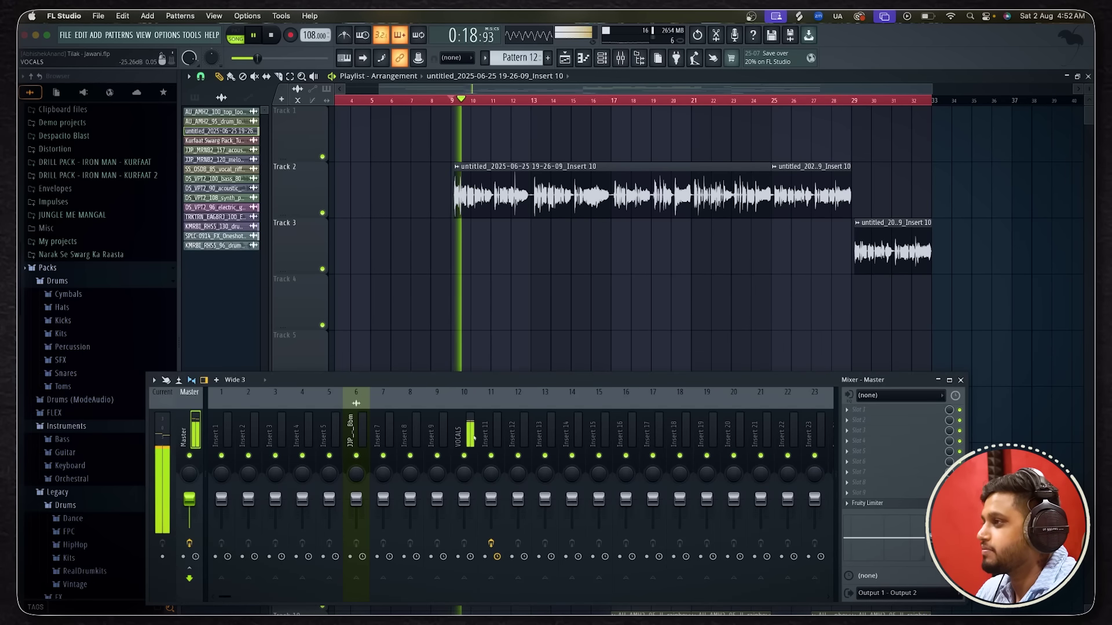
{"action": "left_click", "coordinate": [474, 441]}
{"action": "left_click_drag", "start_coordinate": [533, 385], "coordinate": [536, 284]}
{"action": "key", "text": "space"}
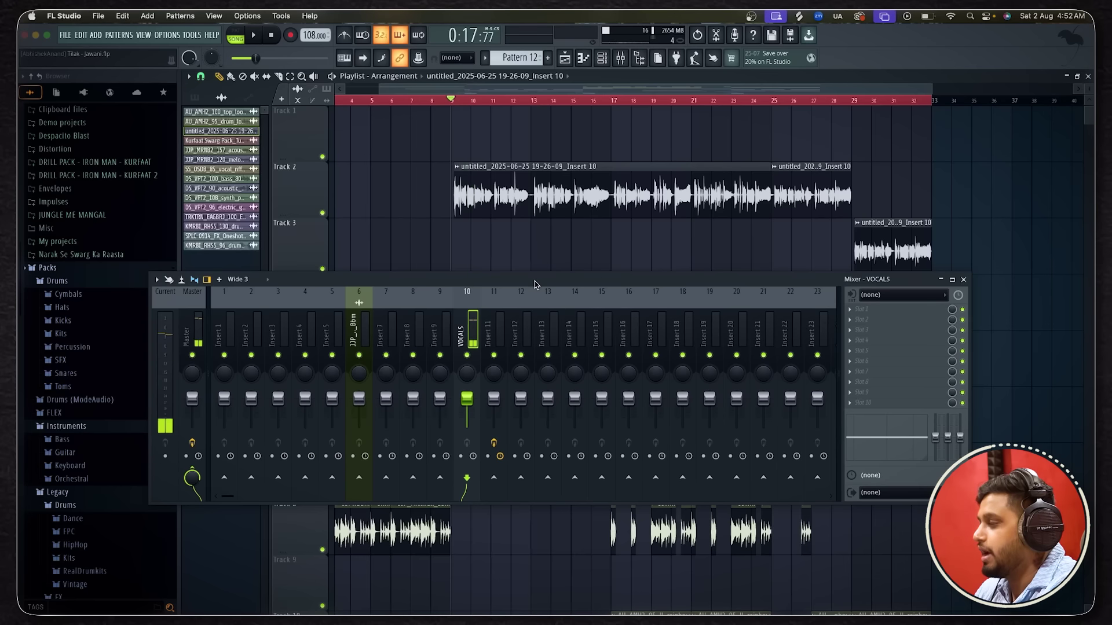
Search the effect plugins for "pit", load Pitcher into slot 2 of the VOCALS insert and close its window.
{"action": "left_click", "coordinate": [865, 313]}
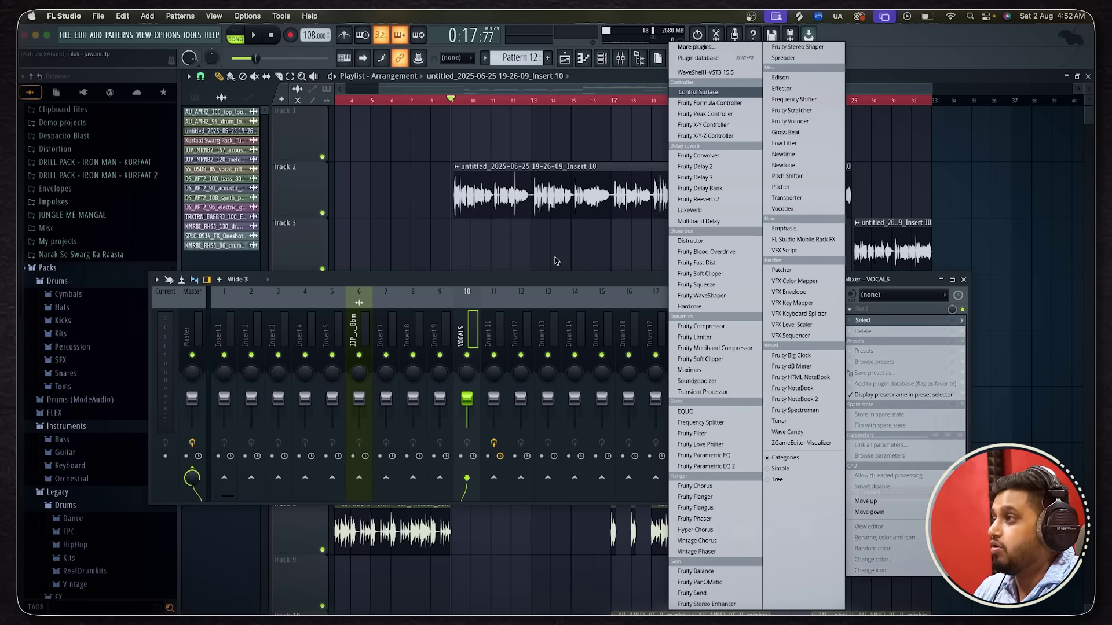
{"action": "left_click", "coordinate": [555, 284]}
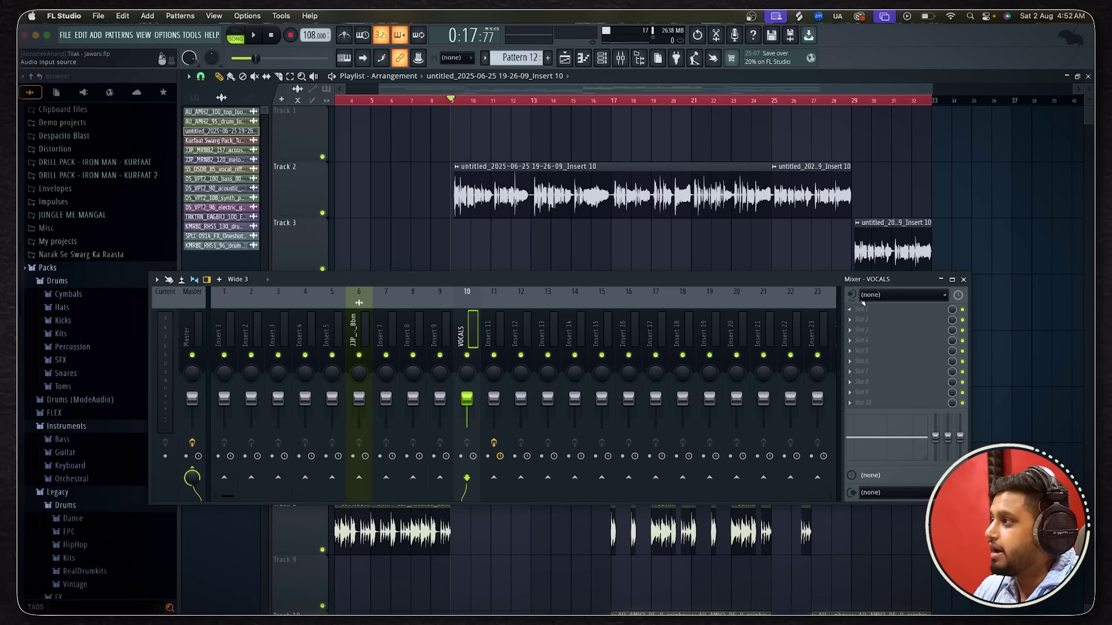
{"action": "left_click", "coordinate": [856, 324]}
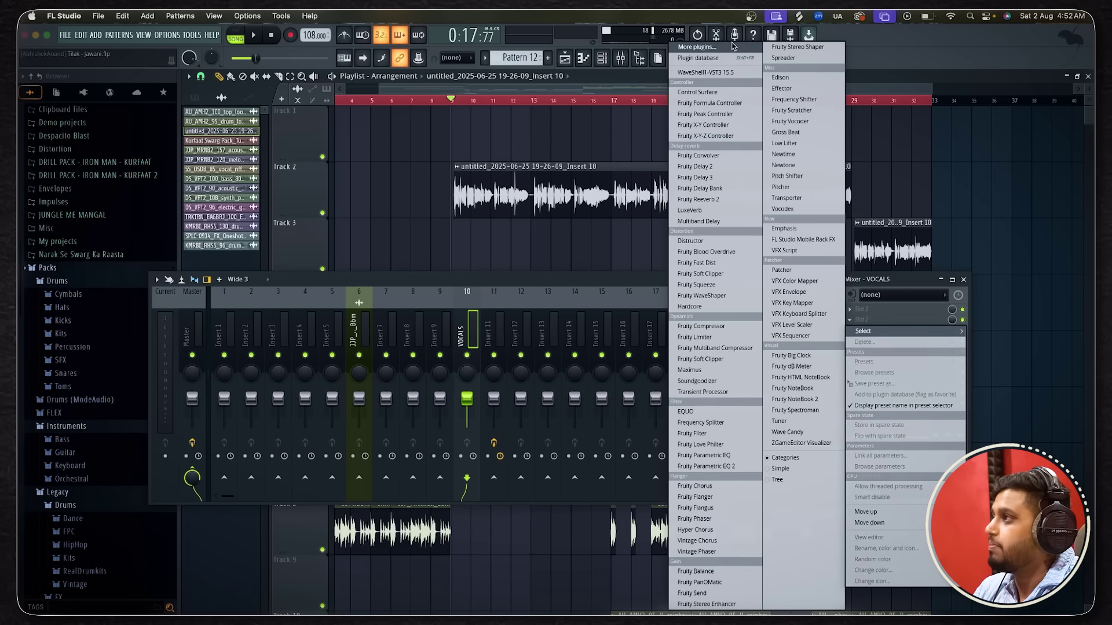
{"action": "left_click", "coordinate": [728, 47]}
{"action": "type", "text": "pit"}
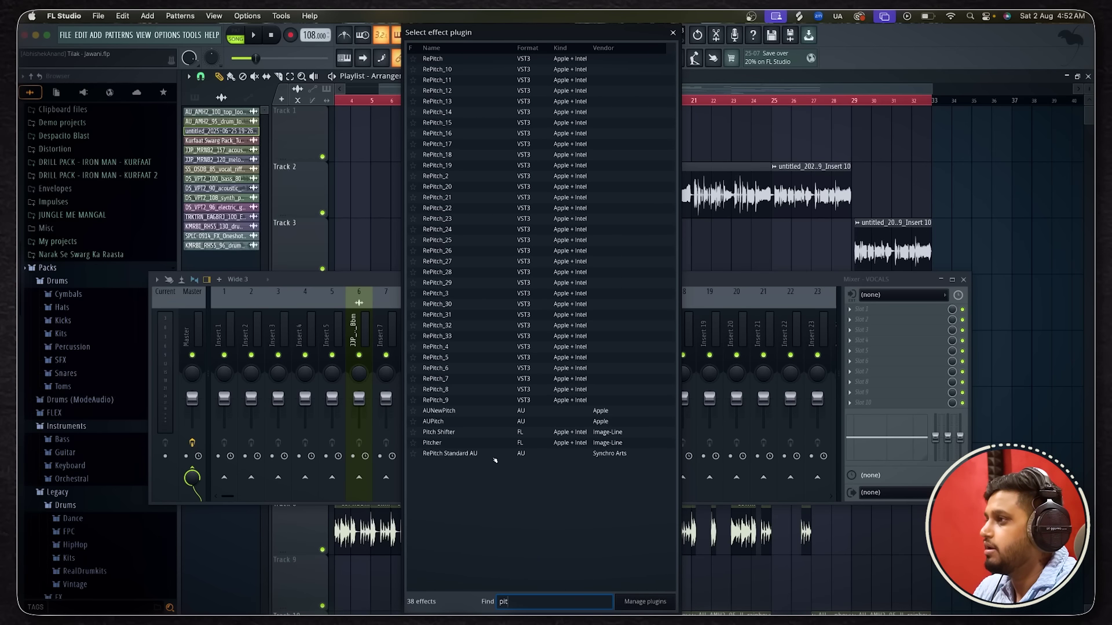
{"action": "double_click", "coordinate": [454, 442]}
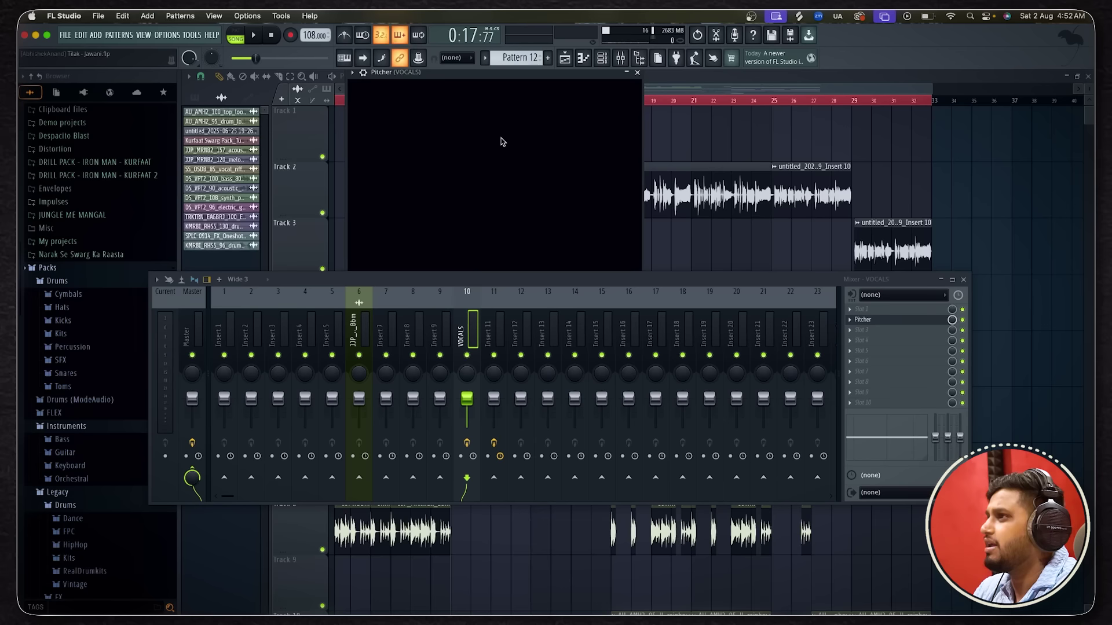
{"action": "left_click", "coordinate": [635, 75]}
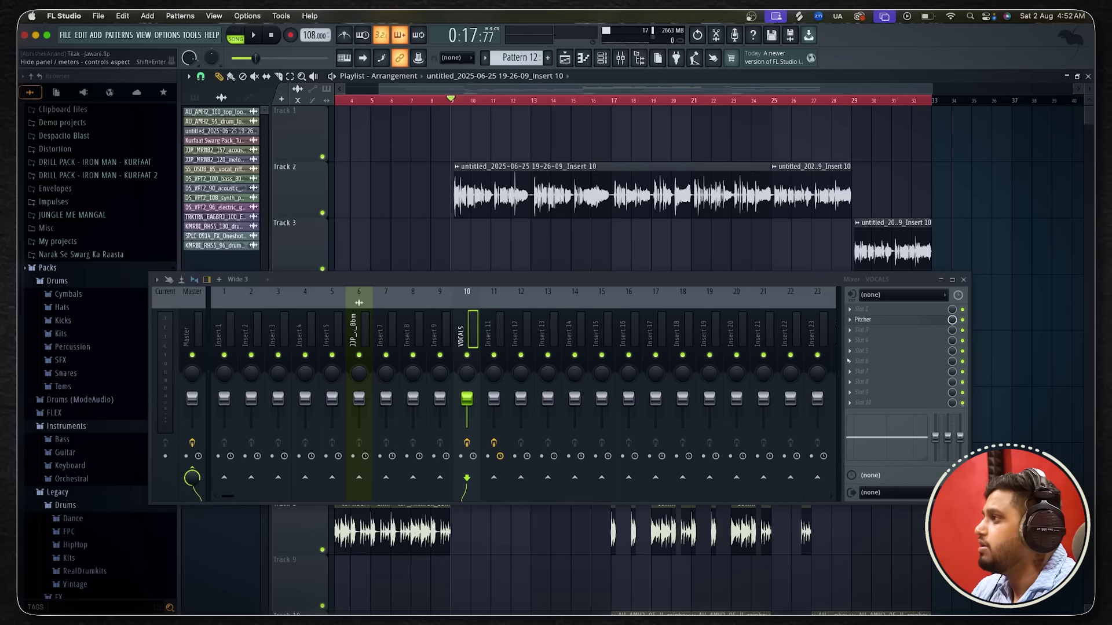
Delete Pitcher from slot 2 of the VOCALS insert.
{"action": "left_click", "coordinate": [849, 319]}
{"action": "left_click", "coordinate": [862, 343]}
{"action": "key", "text": "Return"}
Search the effect plugins for "auto", load Auto-Tune Pro_16 into slot 2 of the VOCALS insert and move the mixer lower.
{"action": "left_click", "coordinate": [861, 320]}
{"action": "mouse_move", "coordinate": [861, 326]}
{"action": "left_click", "coordinate": [694, 47]}
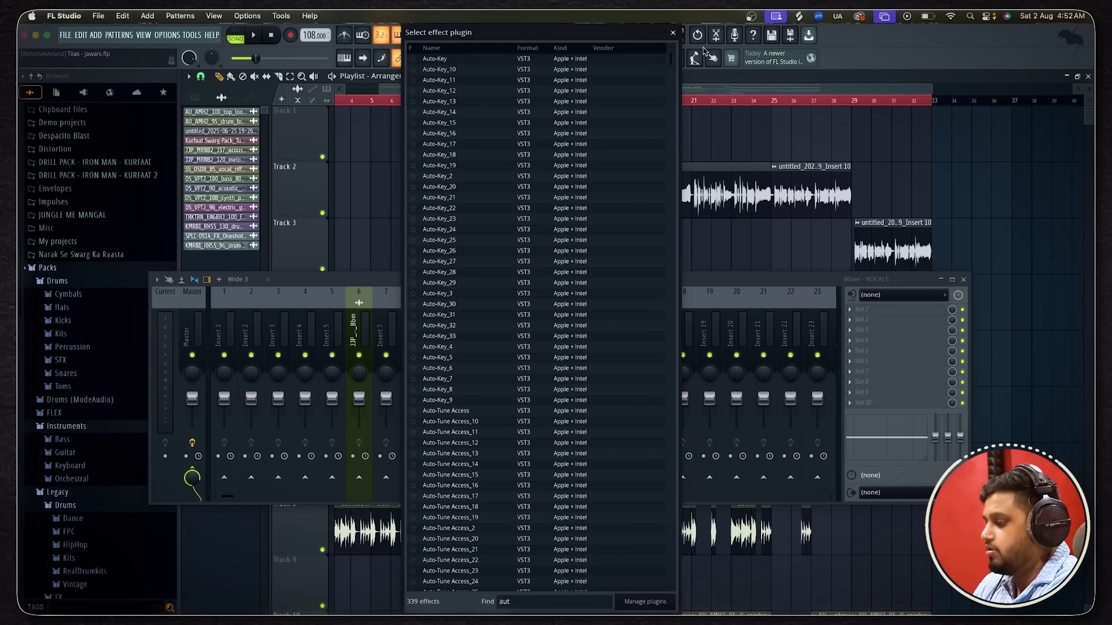
{"action": "scroll", "coordinate": [415, 377], "scroll_direction": "down", "scroll_amount": 1}
{"action": "scroll", "coordinate": [416, 376], "scroll_direction": "down", "scroll_amount": 10}
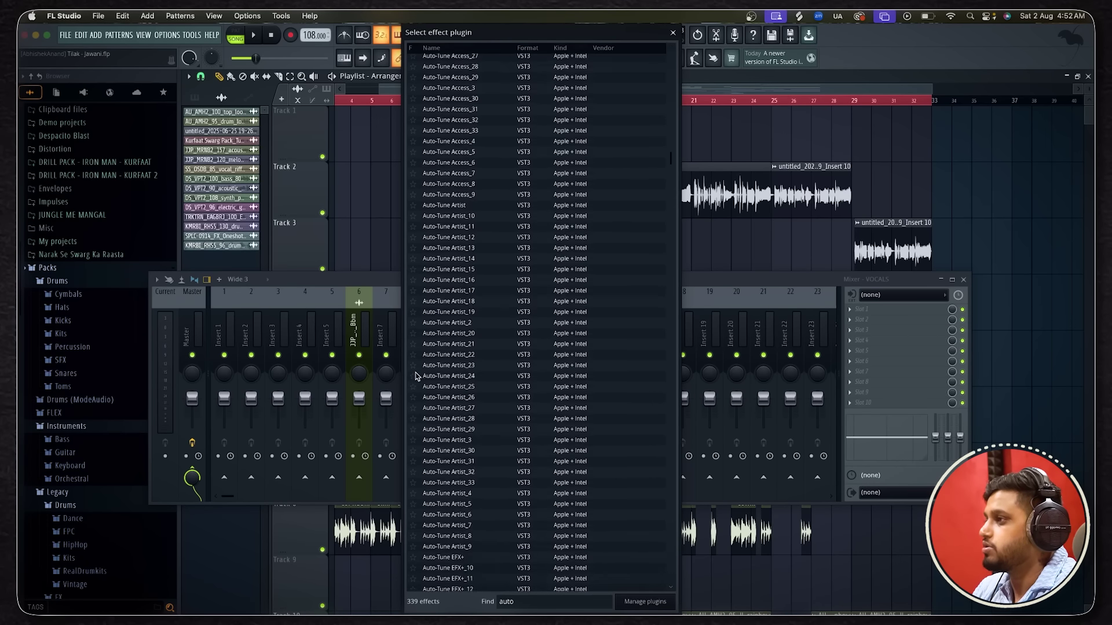
{"action": "scroll", "coordinate": [416, 376], "scroll_direction": "down", "scroll_amount": 12}
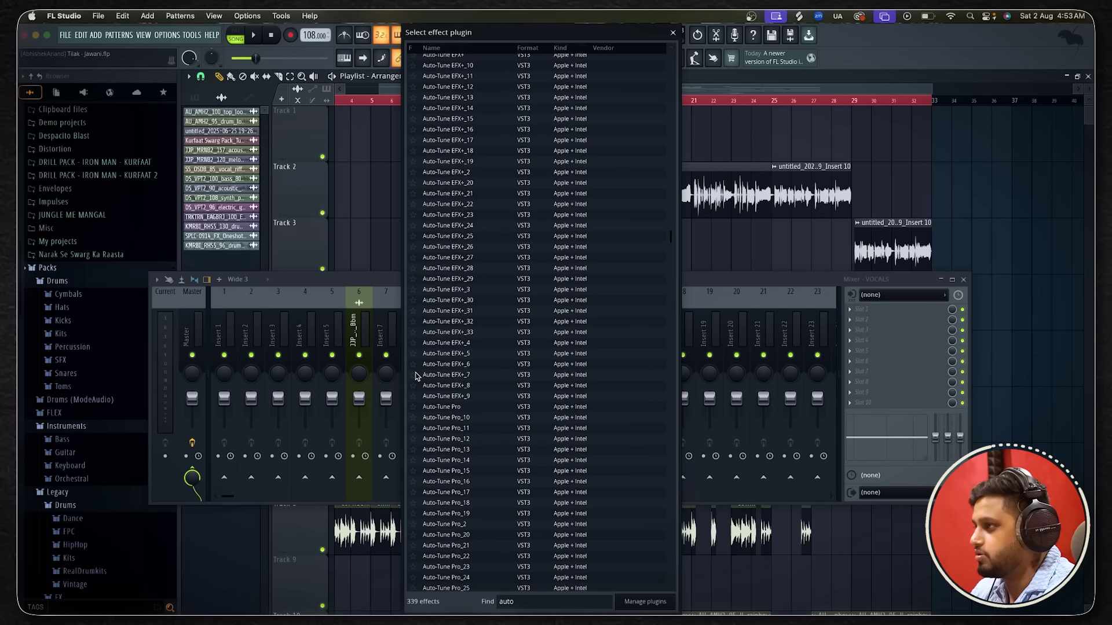
{"action": "left_click", "coordinate": [491, 358]}
{"action": "double_click", "coordinate": [491, 361]}
{"action": "left_click_drag", "start_coordinate": [477, 279], "coordinate": [490, 366]}
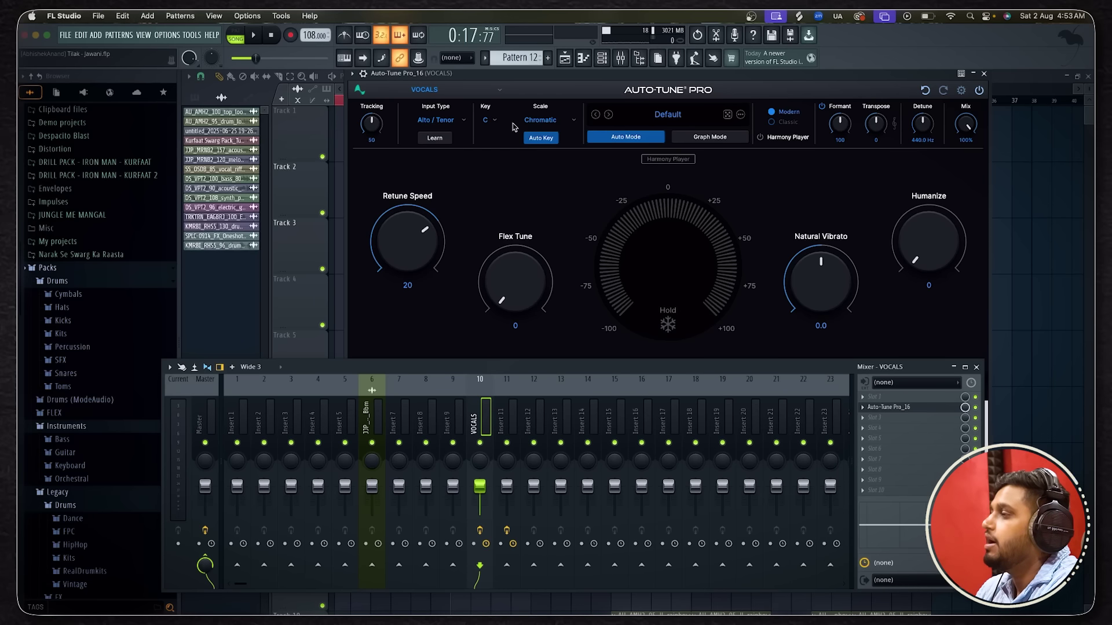
Set Auto-Tune Pro's key to A and its scale to Minor, and close the plugin window.
{"action": "left_click_drag", "start_coordinate": [535, 78], "coordinate": [489, 79]}
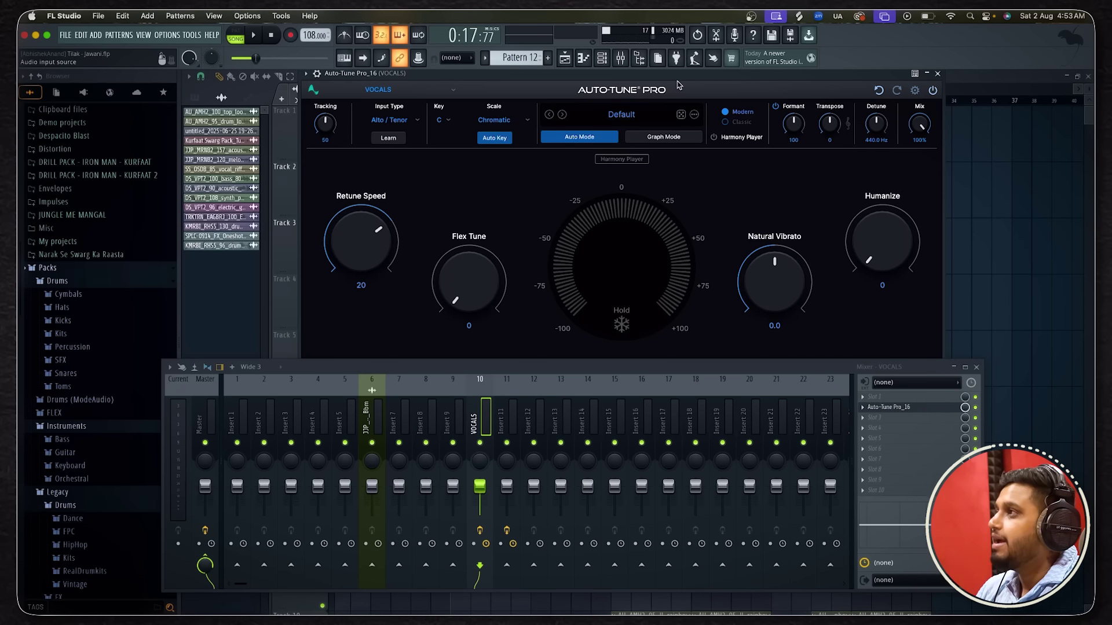
{"action": "left_click", "coordinate": [447, 120]}
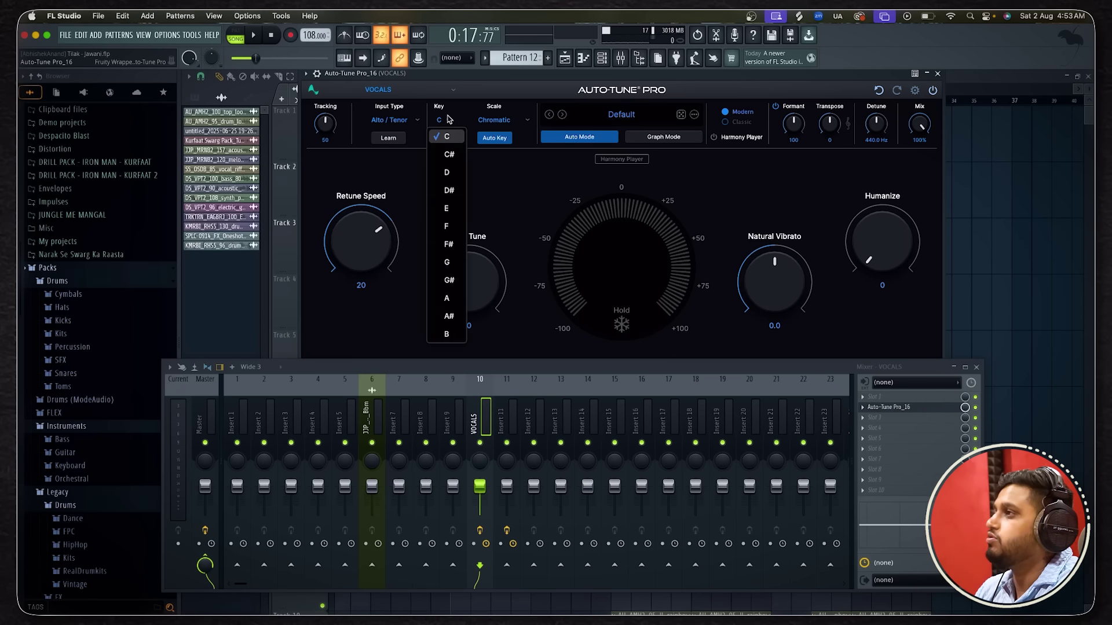
{"action": "left_click", "coordinate": [452, 297]}
{"action": "left_click", "coordinate": [486, 121]}
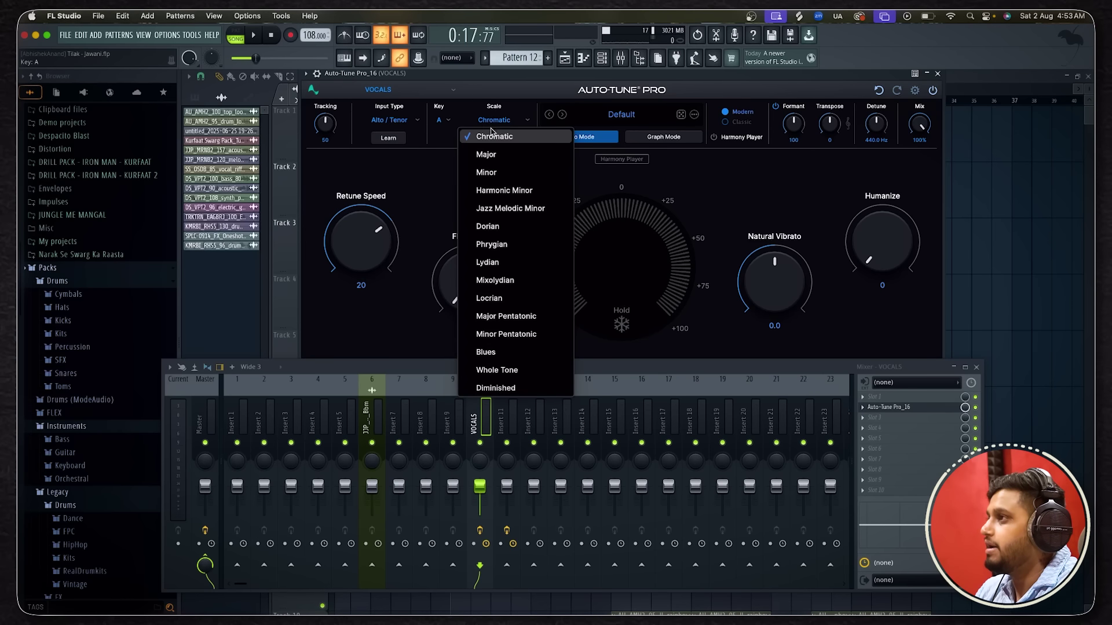
{"action": "left_click", "coordinate": [492, 173]}
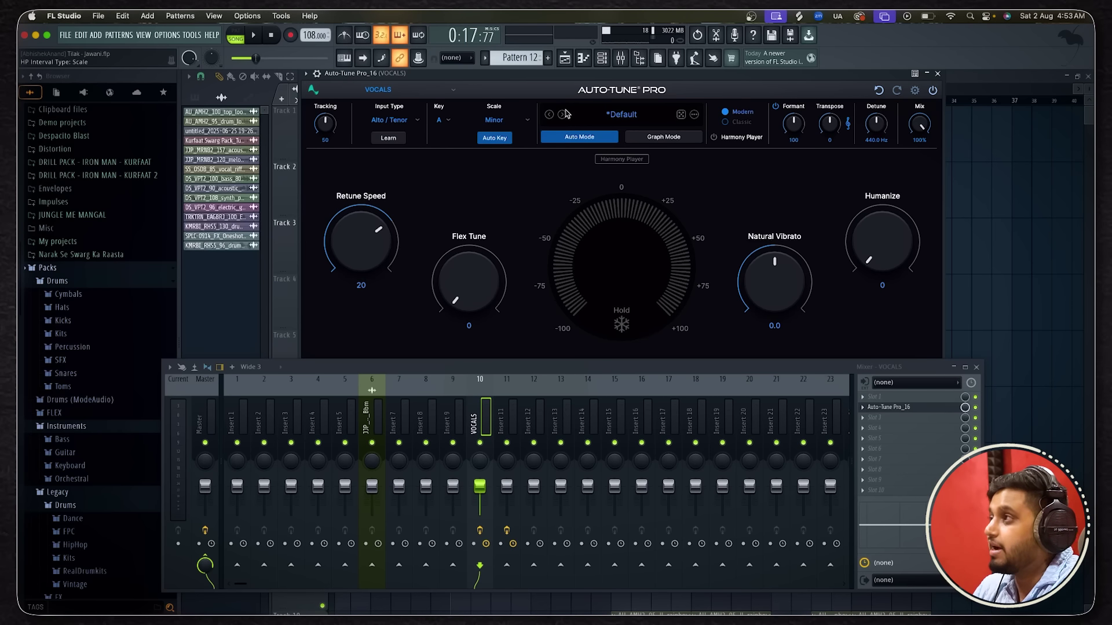
{"action": "left_click", "coordinate": [937, 73]}
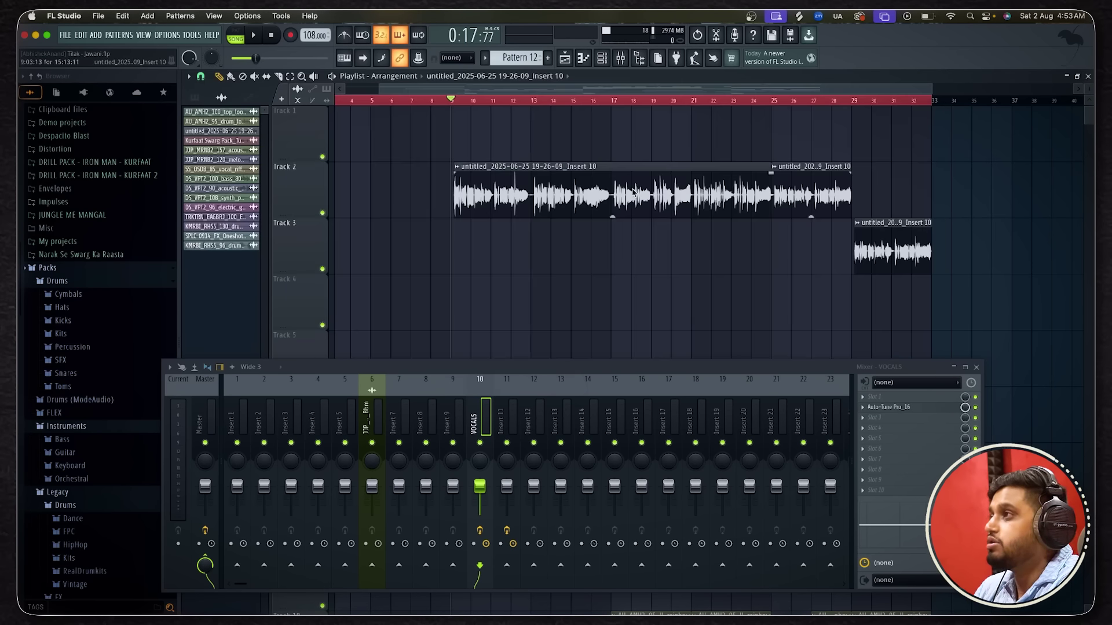
Examine the Kontakt 7_26 chord notes of the CHORDS pattern in the piano roll and return to the playlist.
{"action": "left_click", "coordinate": [601, 58]}
{"action": "scroll", "coordinate": [533, 58], "scroll_direction": "down", "scroll_amount": 1}
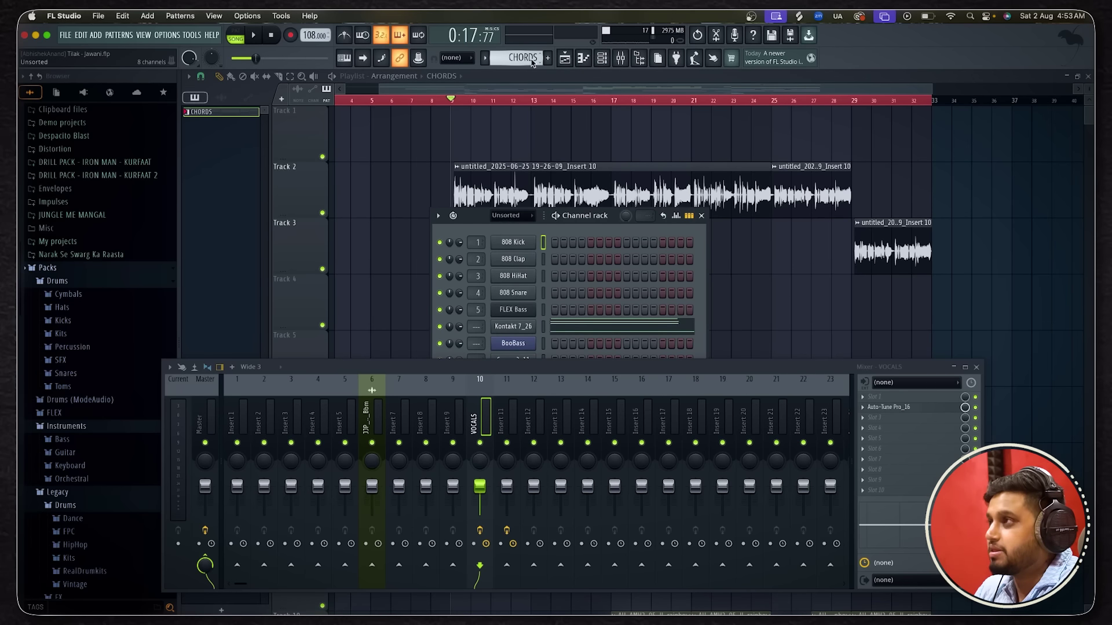
{"action": "left_click", "coordinate": [563, 330]}
{"action": "scroll", "coordinate": [356, 237], "scroll_direction": "down", "scroll_amount": 3}
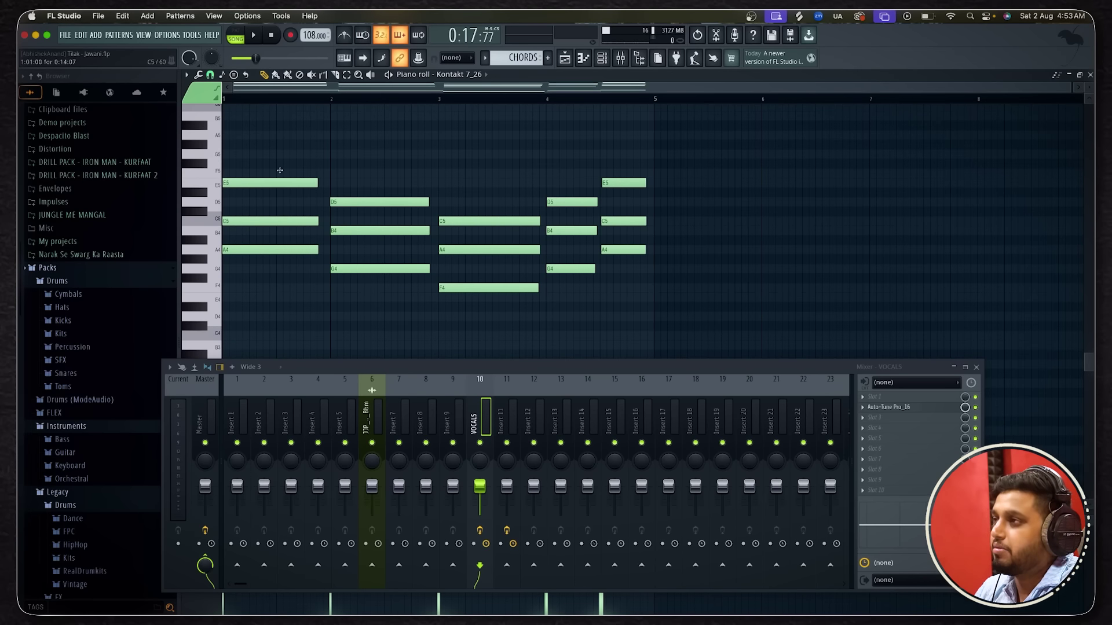
{"action": "scroll", "coordinate": [294, 200], "scroll_direction": "down", "scroll_amount": 2}
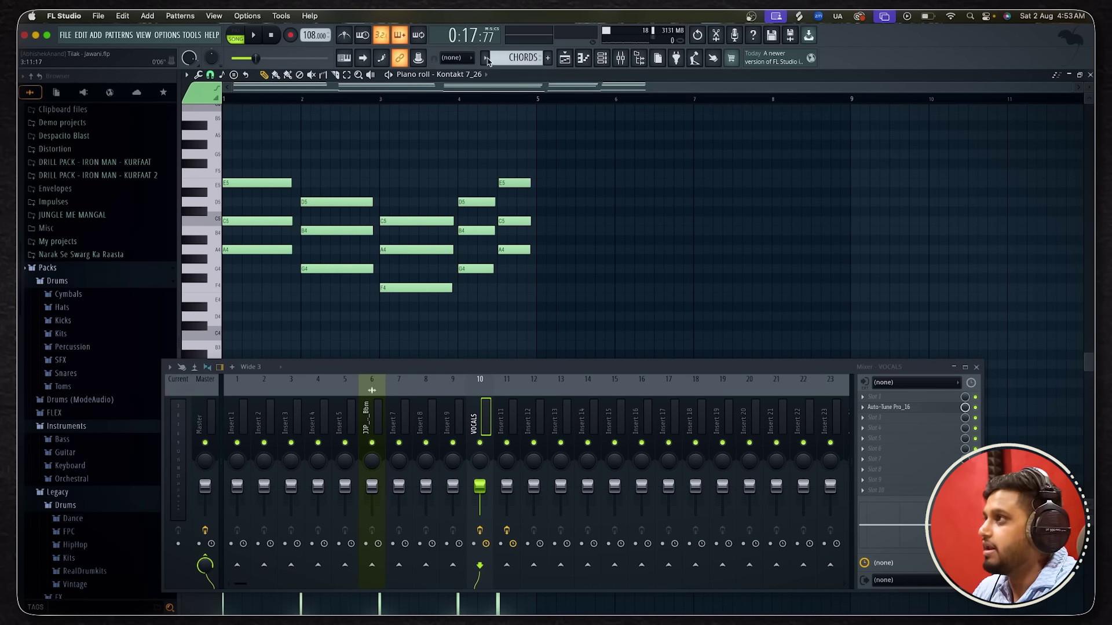
{"action": "left_click", "coordinate": [565, 57]}
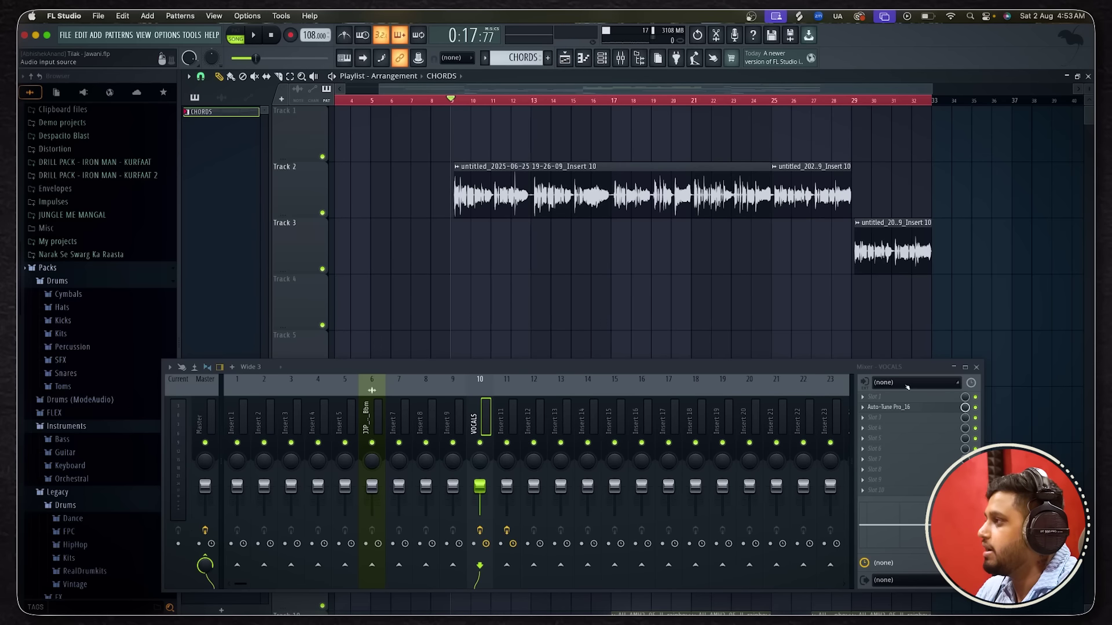
{"action": "left_click", "coordinate": [904, 408]}
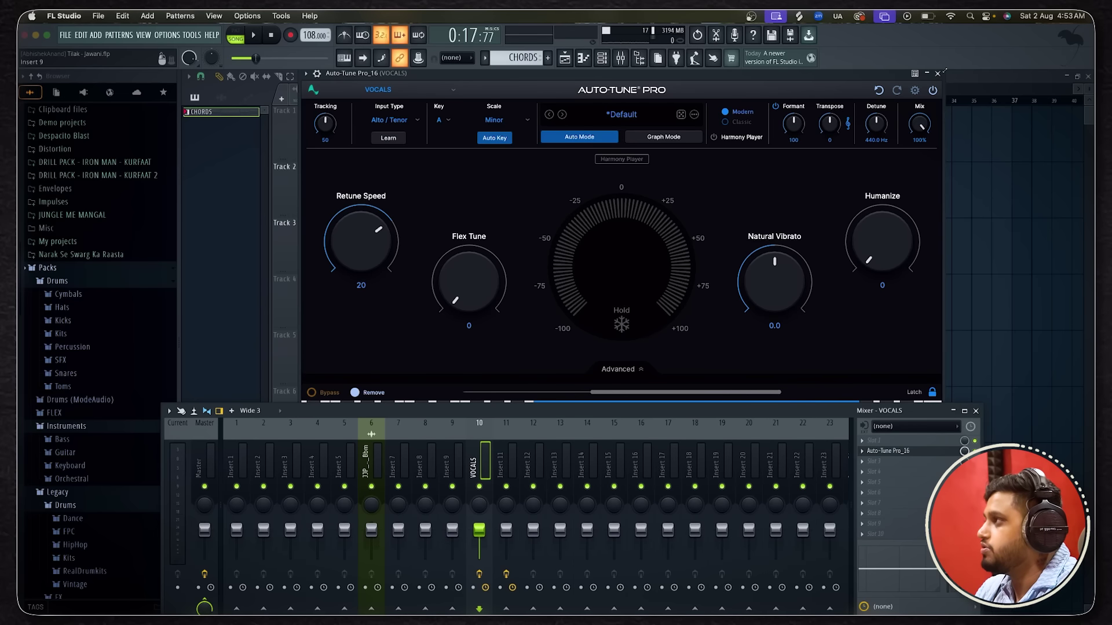
{"action": "left_click", "coordinate": [937, 74]}
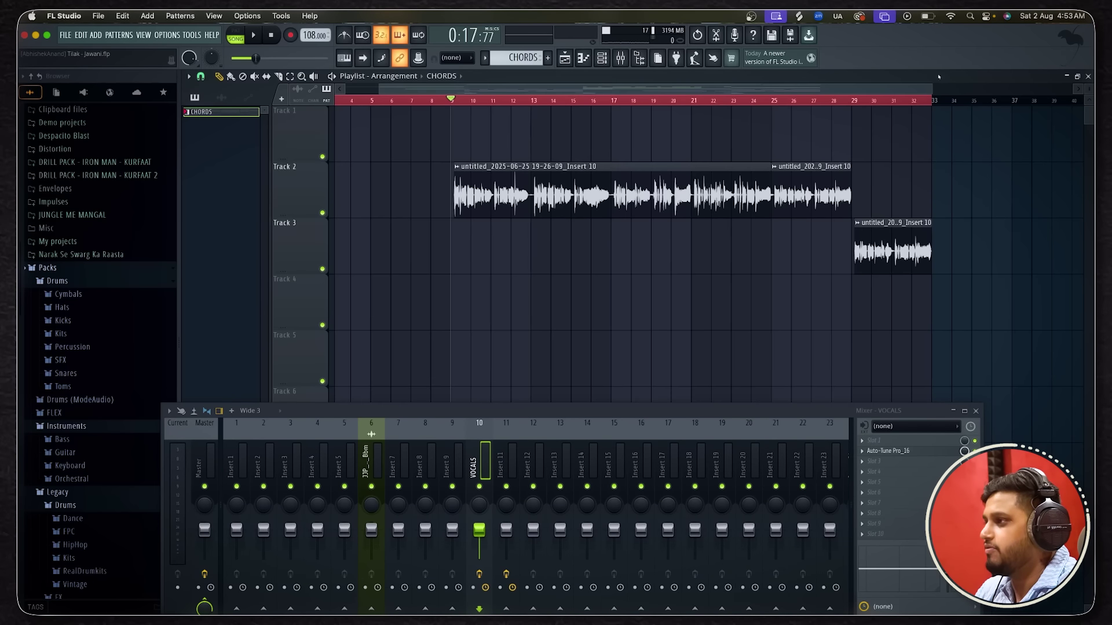
{"action": "left_click_drag", "start_coordinate": [898, 443], "coordinate": [898, 442]}
{"action": "right_click", "coordinate": [899, 442]}
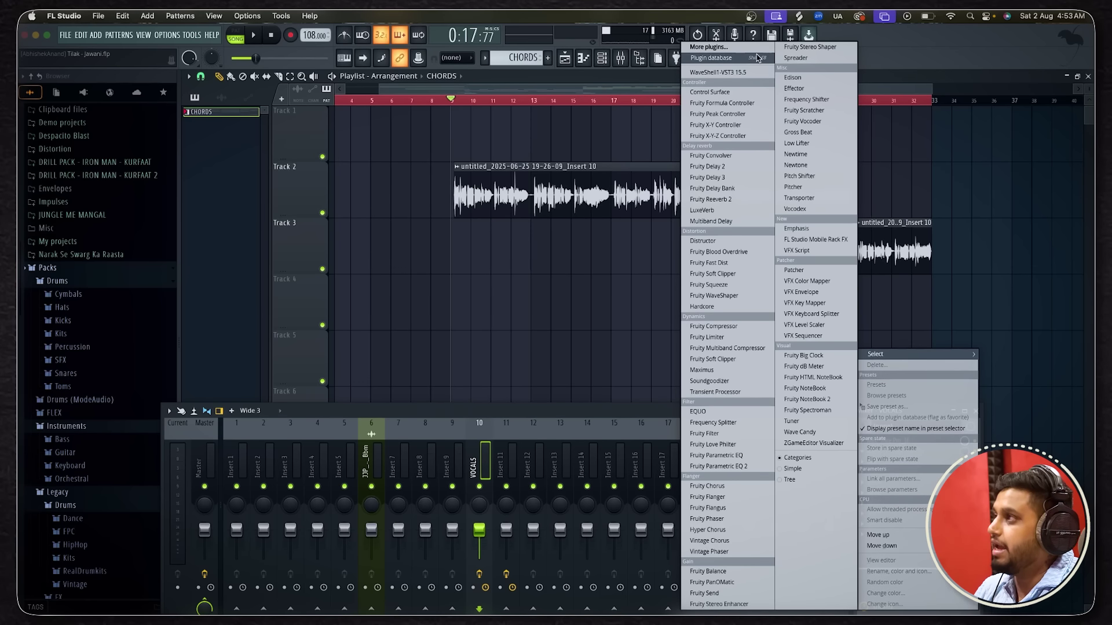
{"action": "left_click", "coordinate": [536, 420]}
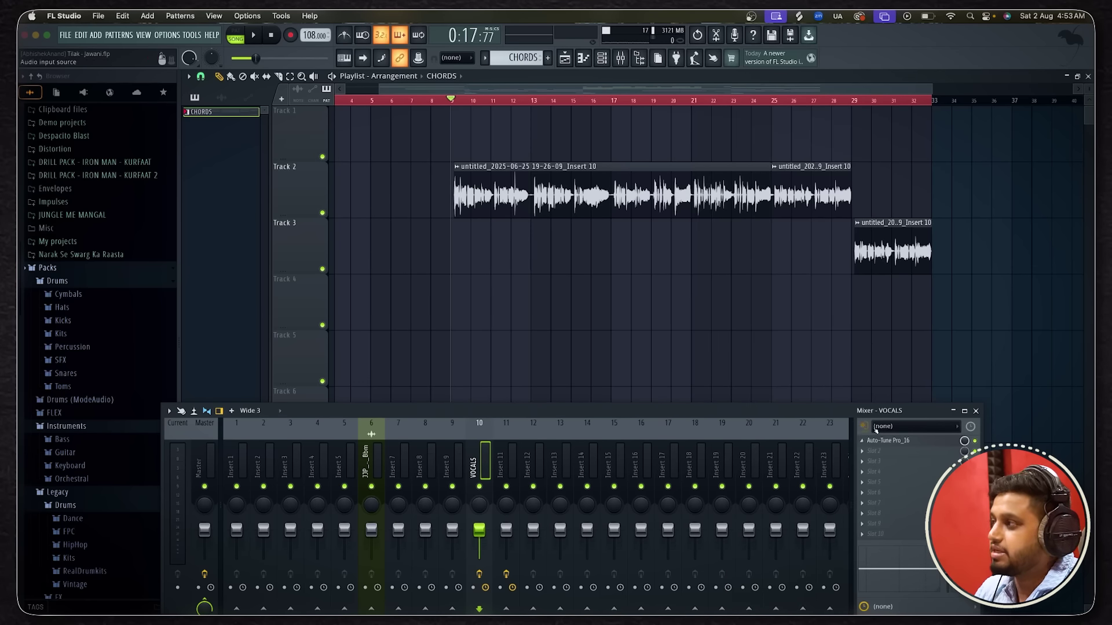
{"action": "mouse_move", "coordinate": [893, 441]}
{"action": "left_mouse_down"}
{"action": "mouse_move", "coordinate": [893, 465]}
{"action": "mouse_move", "coordinate": [893, 444]}
{"action": "mouse_move", "coordinate": [892, 455]}
{"action": "left_mouse_up"}
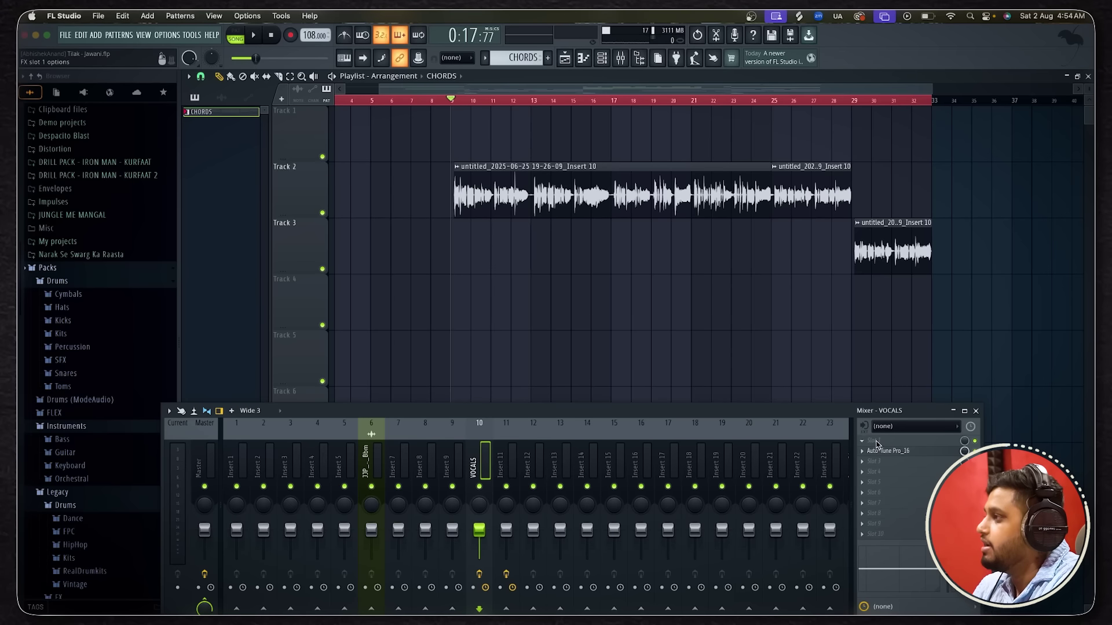
Search the effect plugins for "melod" and load Melodyne_2 into slot 1 of the VOCALS insert, ahead of Auto-Tune Pro.
{"action": "left_click", "coordinate": [874, 441]}
{"action": "left_click", "coordinate": [748, 52]}
{"action": "type", "text": "melod"}
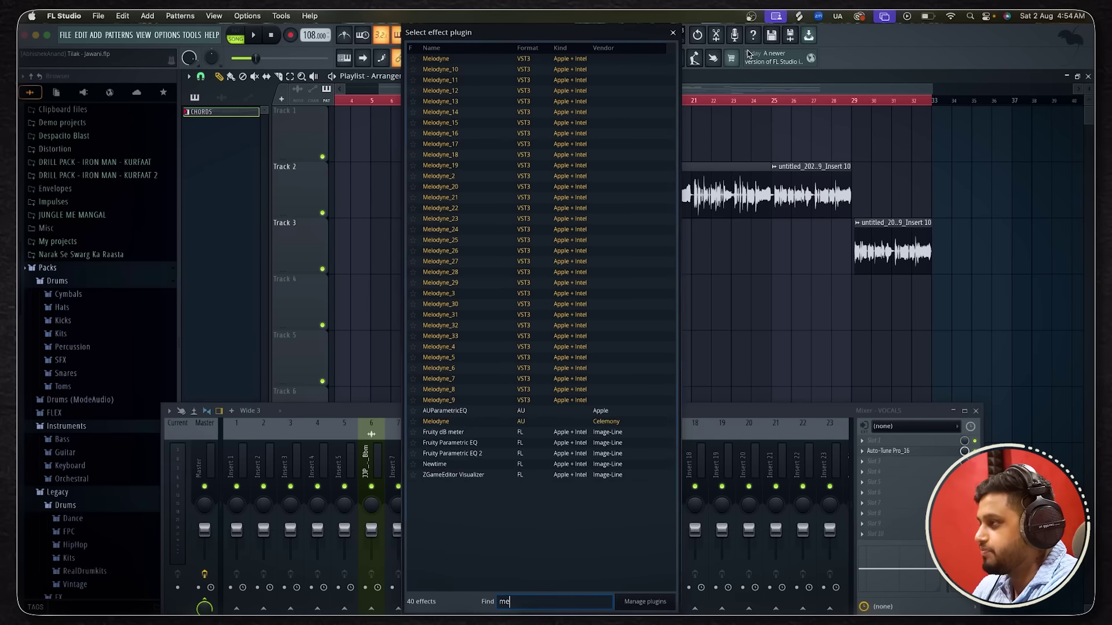
{"action": "left_click", "coordinate": [477, 175]}
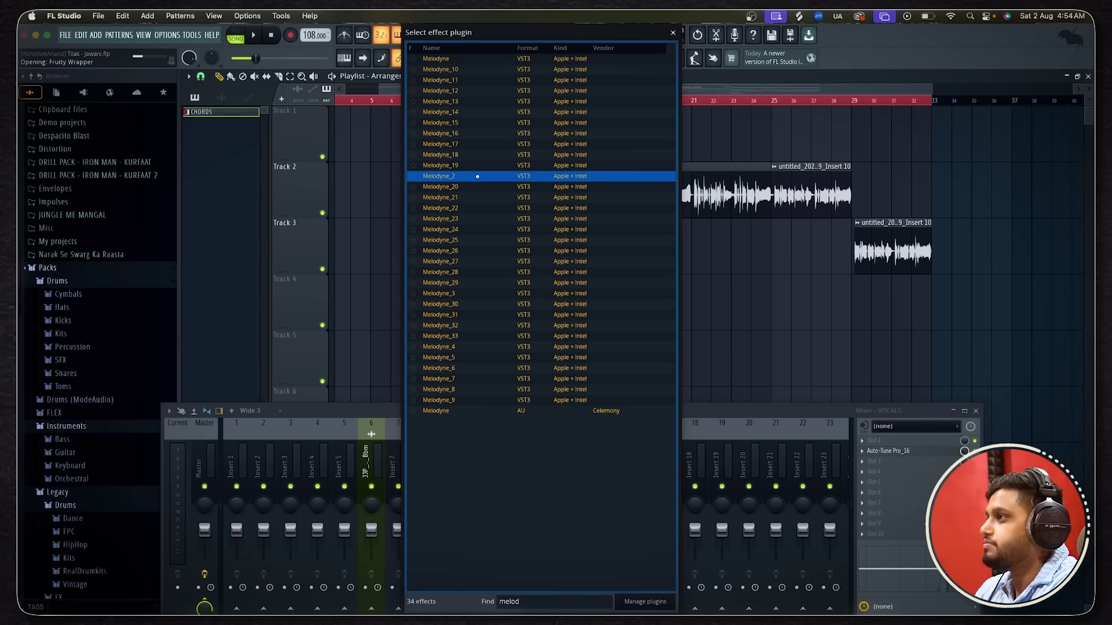
{"action": "double_click", "coordinate": [477, 175]}
{"action": "left_click", "coordinate": [719, 369]}
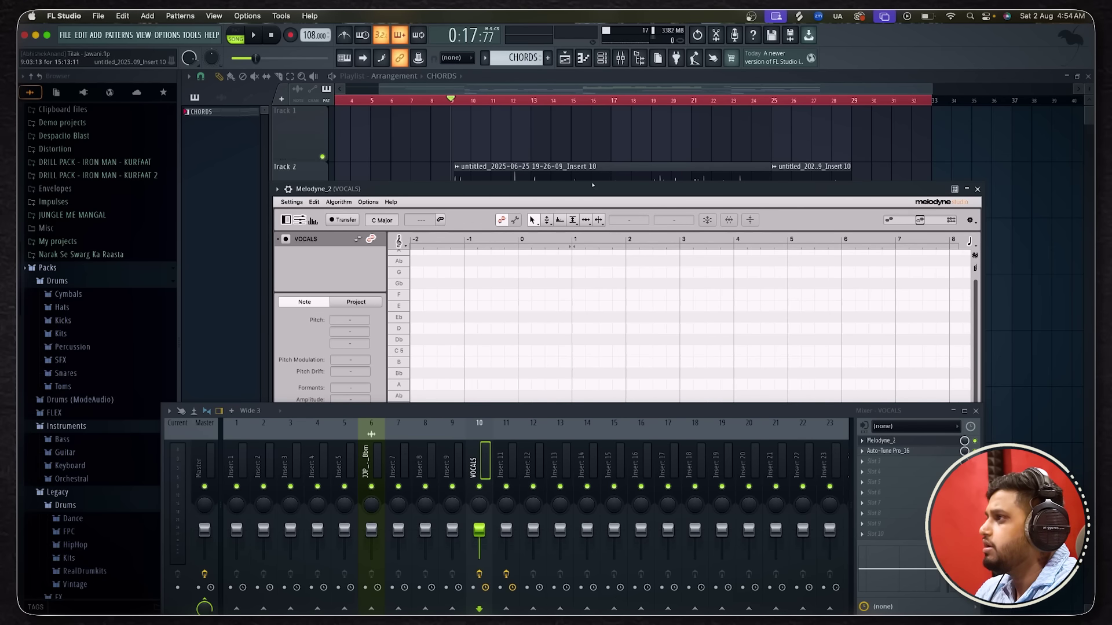
Check the Auto-Tune Pro_16 settings in slot 2 of the VOCALS insert, close them and return to Melodyne.
{"action": "left_click", "coordinate": [903, 455]}
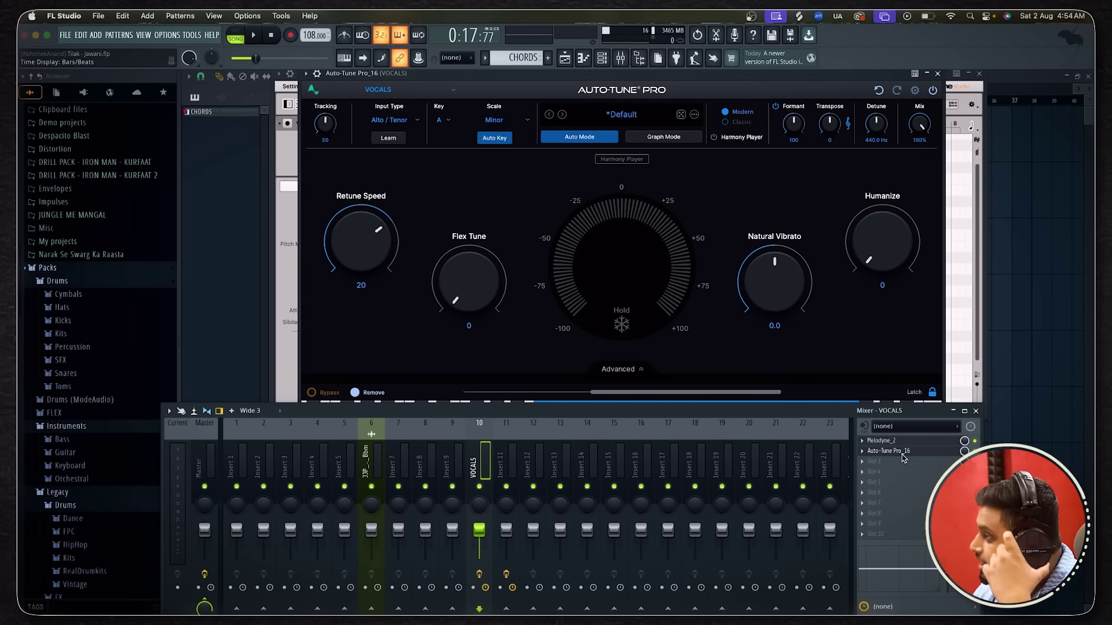
{"action": "left_click", "coordinate": [937, 74]}
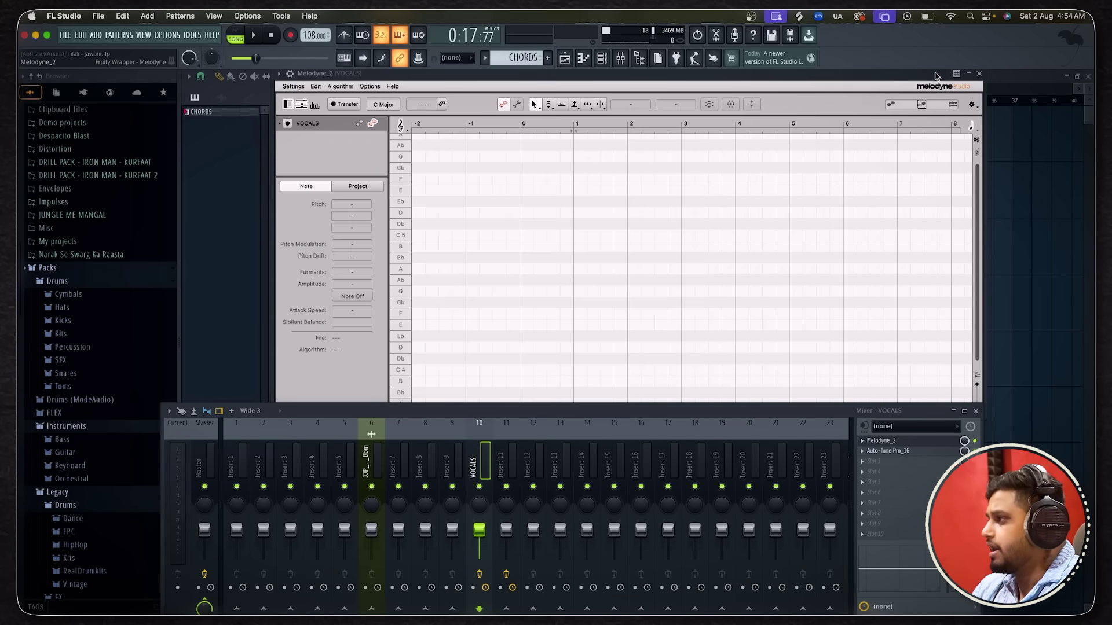
{"action": "left_click", "coordinate": [863, 451]}
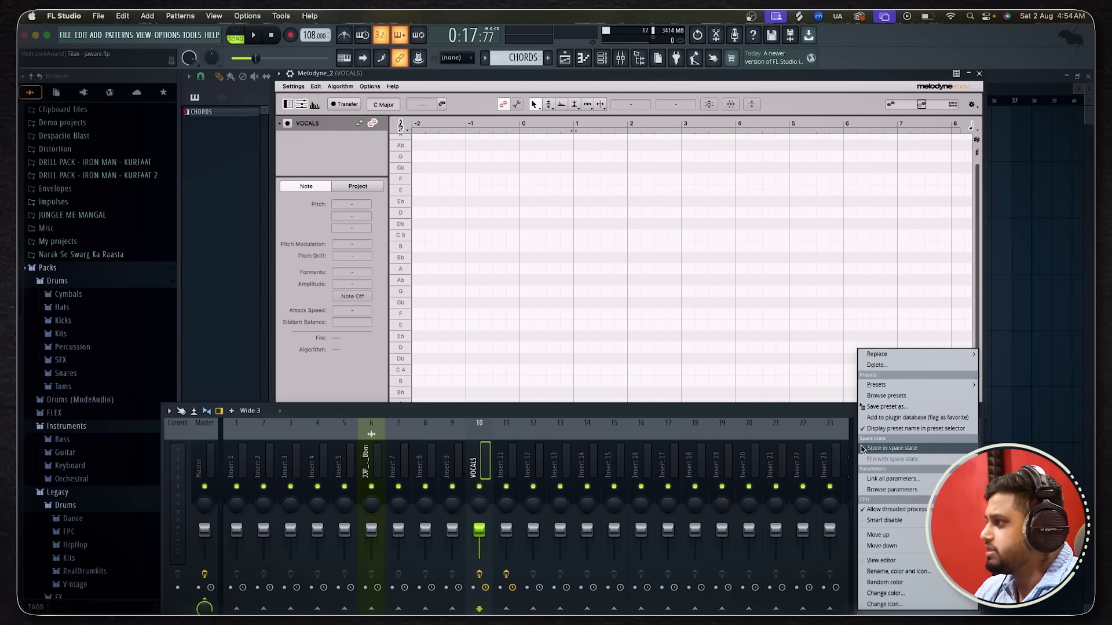
{"action": "left_click", "coordinate": [801, 412]}
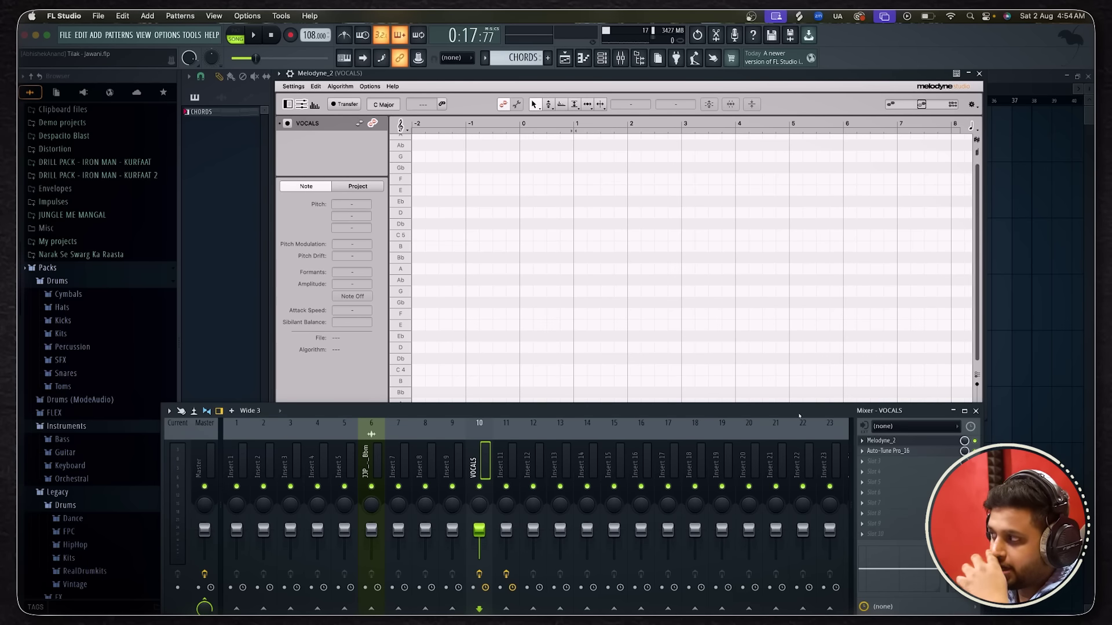
{"action": "left_click", "coordinate": [916, 452]}
{"action": "left_click", "coordinate": [916, 452]}
{"action": "left_click", "coordinate": [915, 453]}
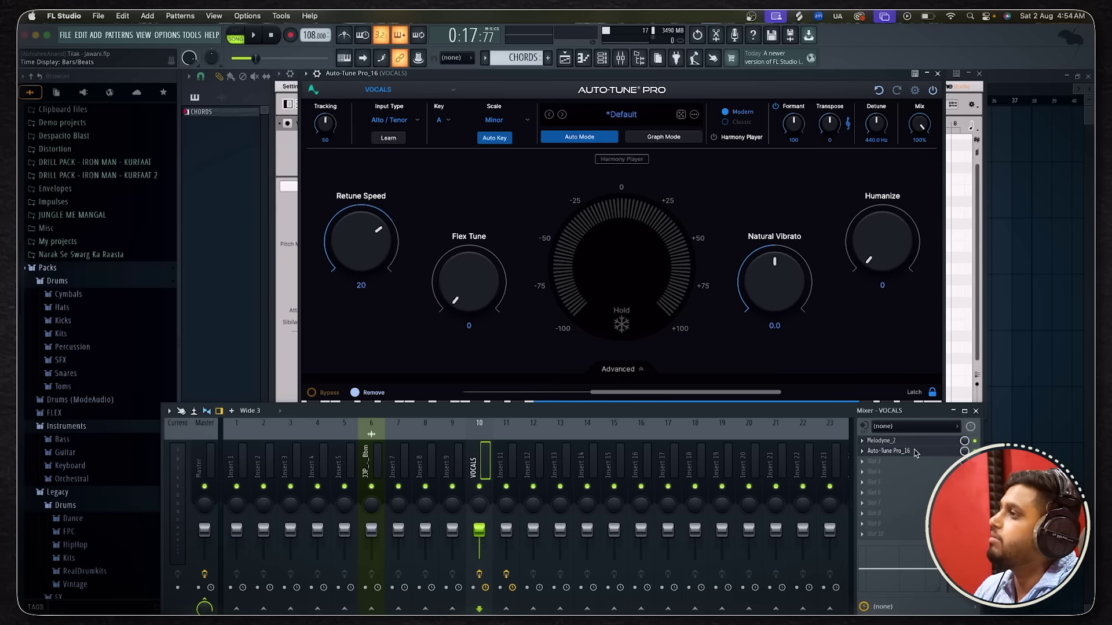
{"action": "left_click", "coordinate": [938, 74]}
{"action": "left_click", "coordinate": [915, 441]}
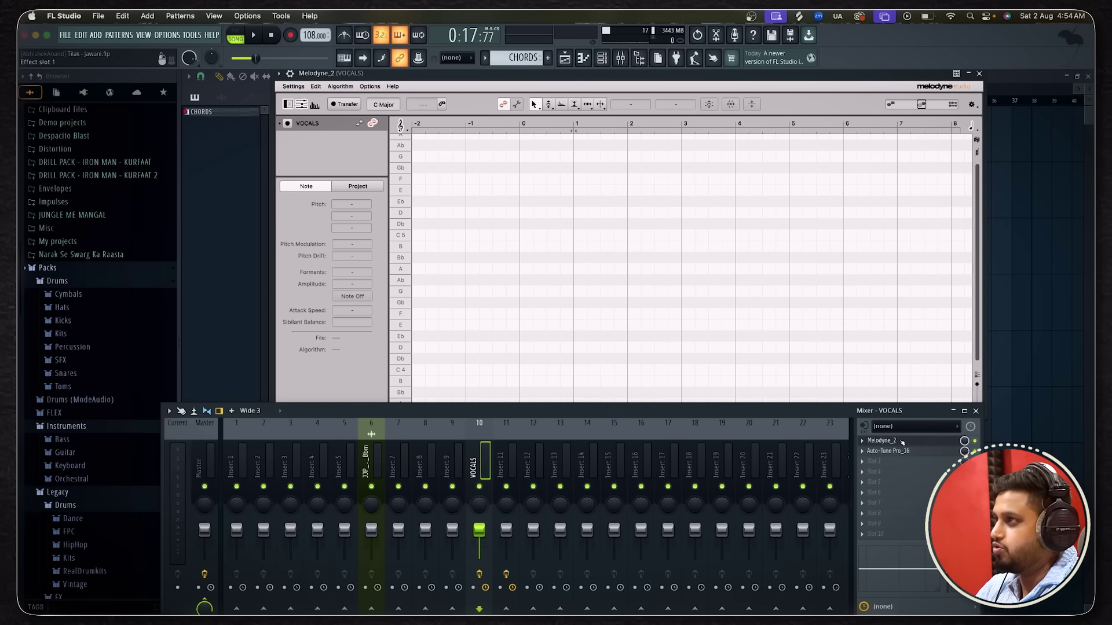
{"action": "left_click", "coordinate": [880, 462]}
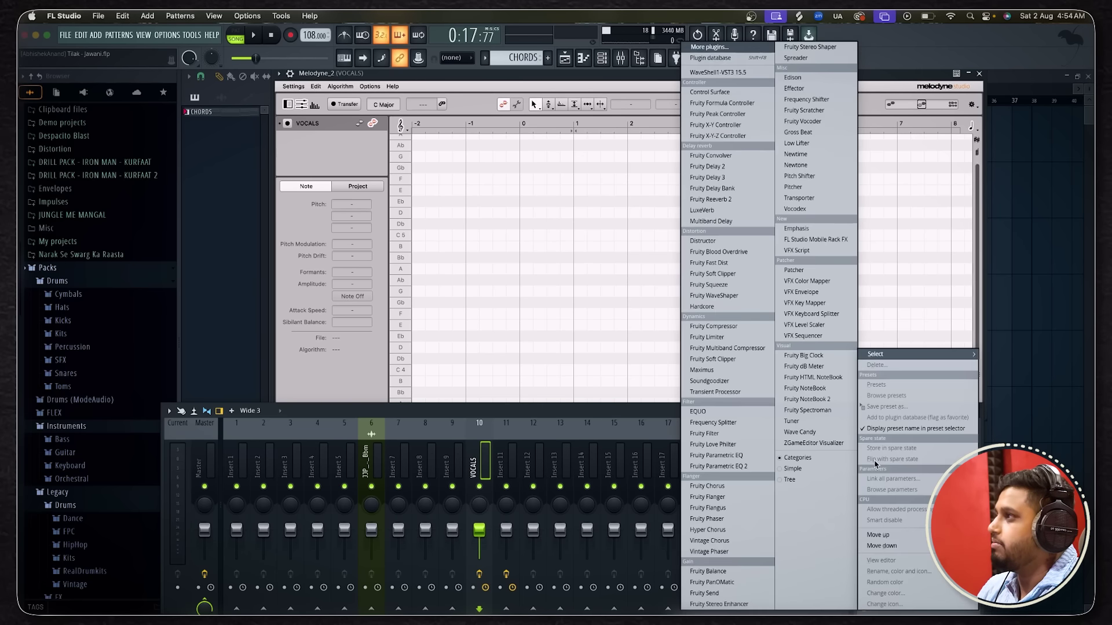
{"action": "left_click", "coordinate": [746, 48]}
{"action": "type", "text": "mel"}
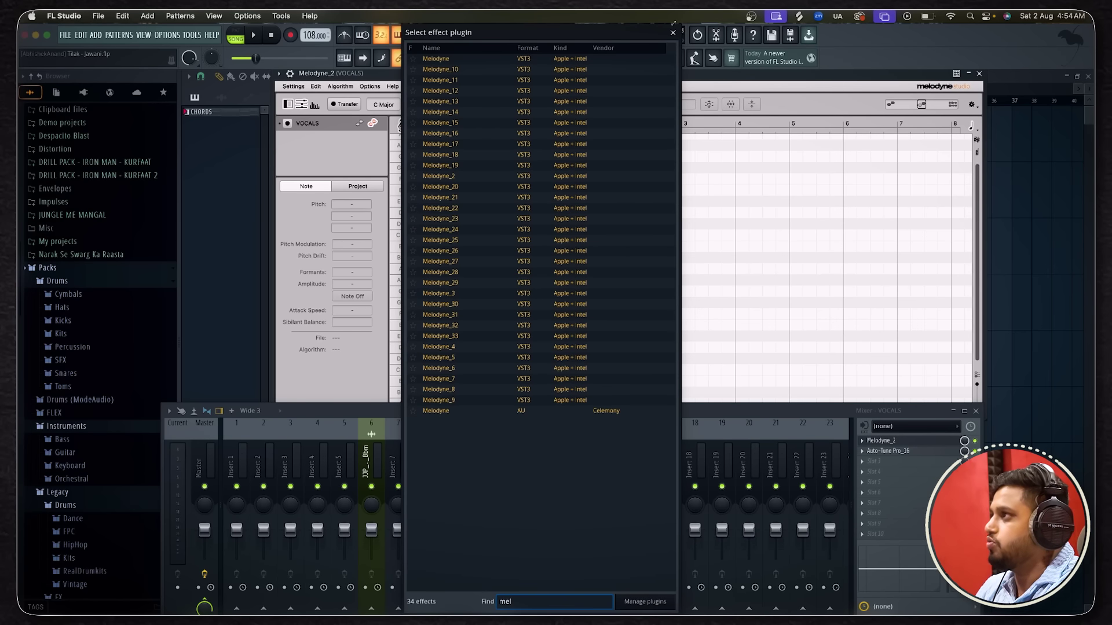
{"action": "key", "text": "Escape"}
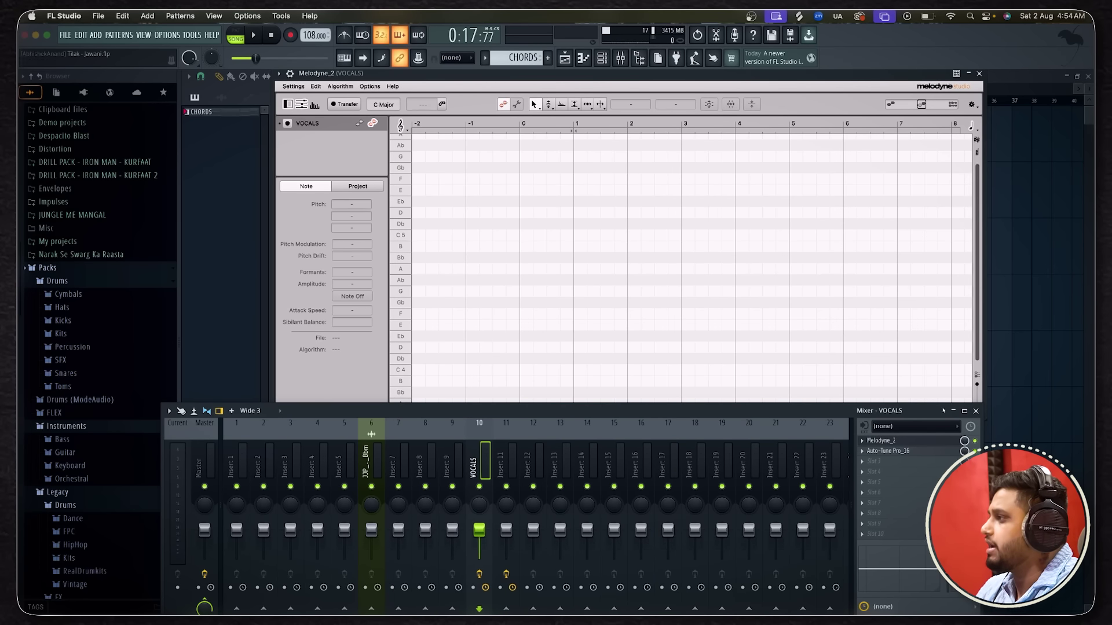
Reopen Melodyne_2 on the VOCALS insert, move its window below the Track 2 vocal clip and enable Transfer.
{"action": "left_click", "coordinate": [915, 442]}
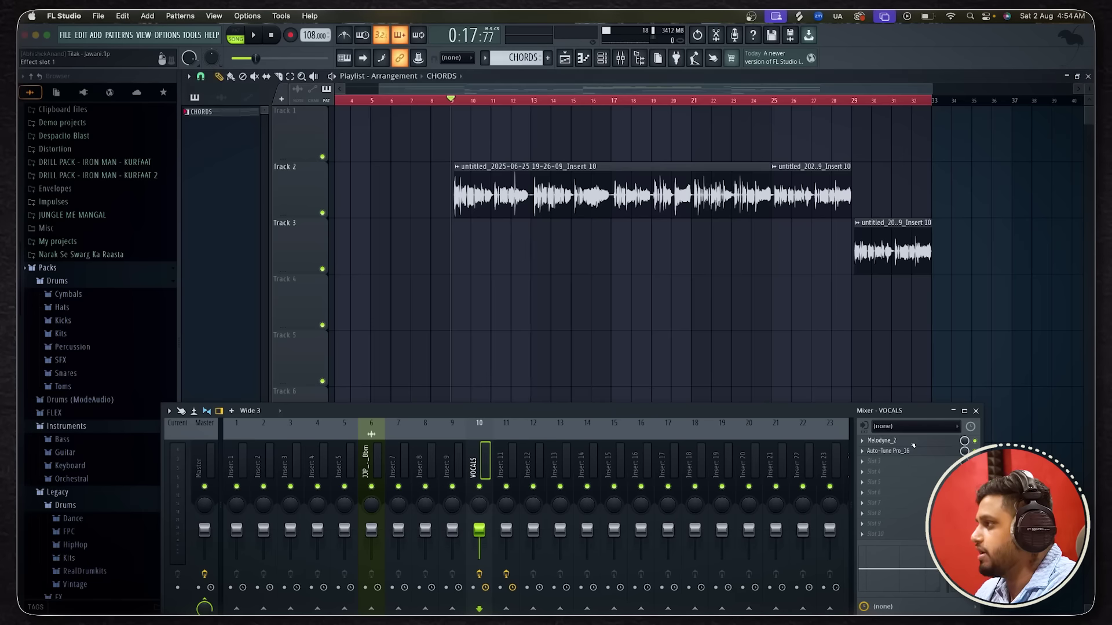
{"action": "left_click", "coordinate": [915, 441]}
{"action": "left_click_drag", "start_coordinate": [656, 73], "coordinate": [656, 242]}
{"action": "left_click", "coordinate": [353, 271]}
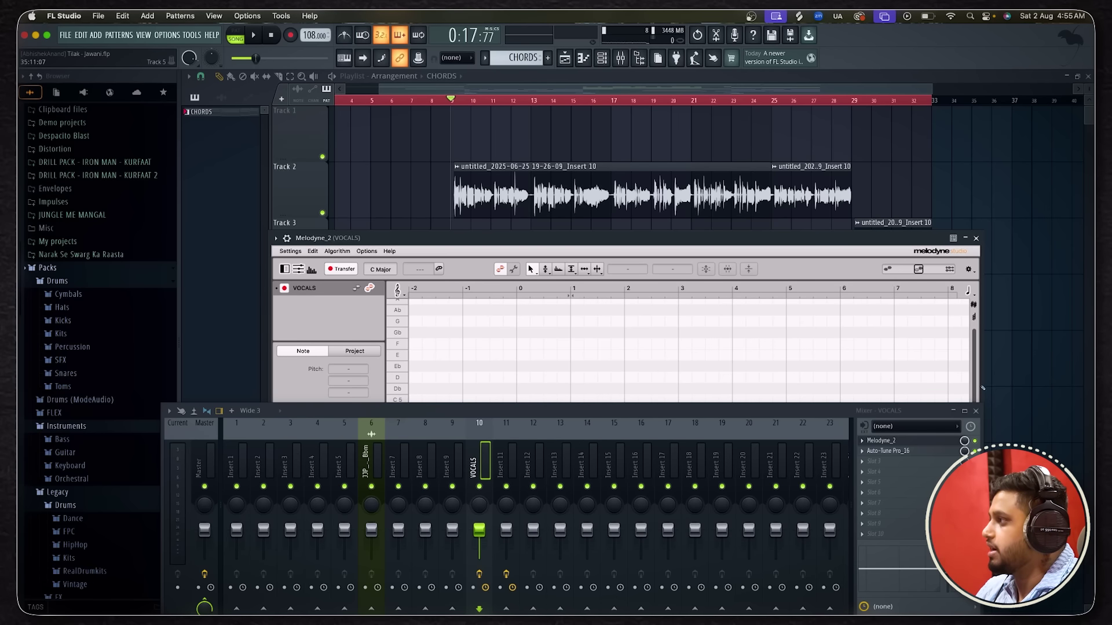
Hide the mixer and play the song from bar 9 to transfer the vocal into Melodyne.
{"action": "key", "text": "F9"}
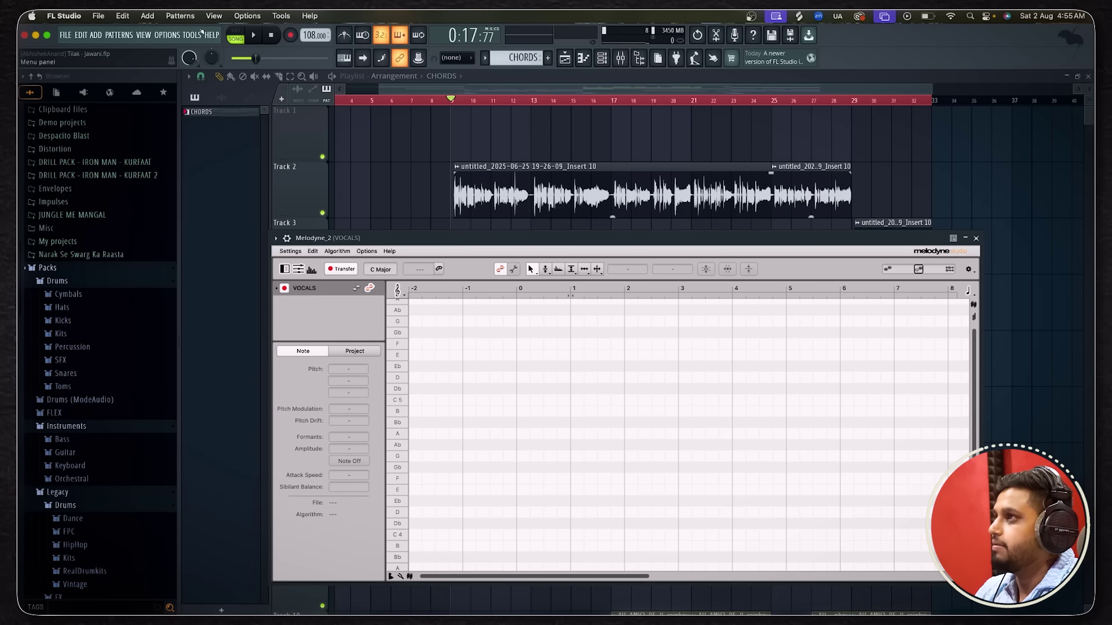
{"action": "key", "text": "space"}
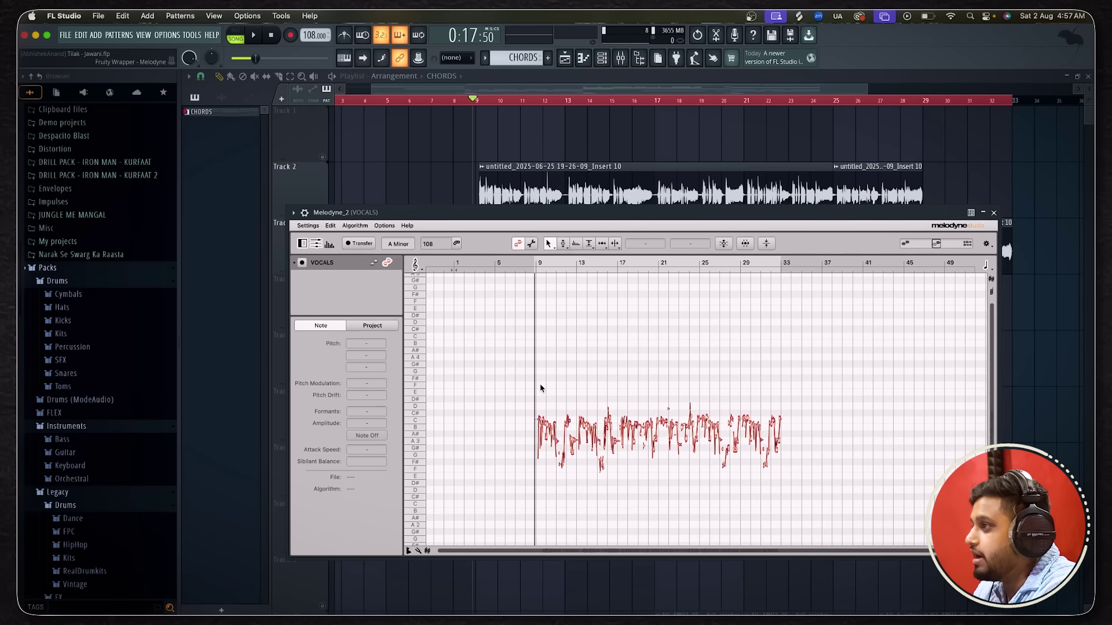
{"action": "scroll", "coordinate": [541, 388], "scroll_direction": "up", "scroll_amount": 5}
{"action": "scroll", "coordinate": [541, 387], "scroll_direction": "up", "scroll_amount": 3}
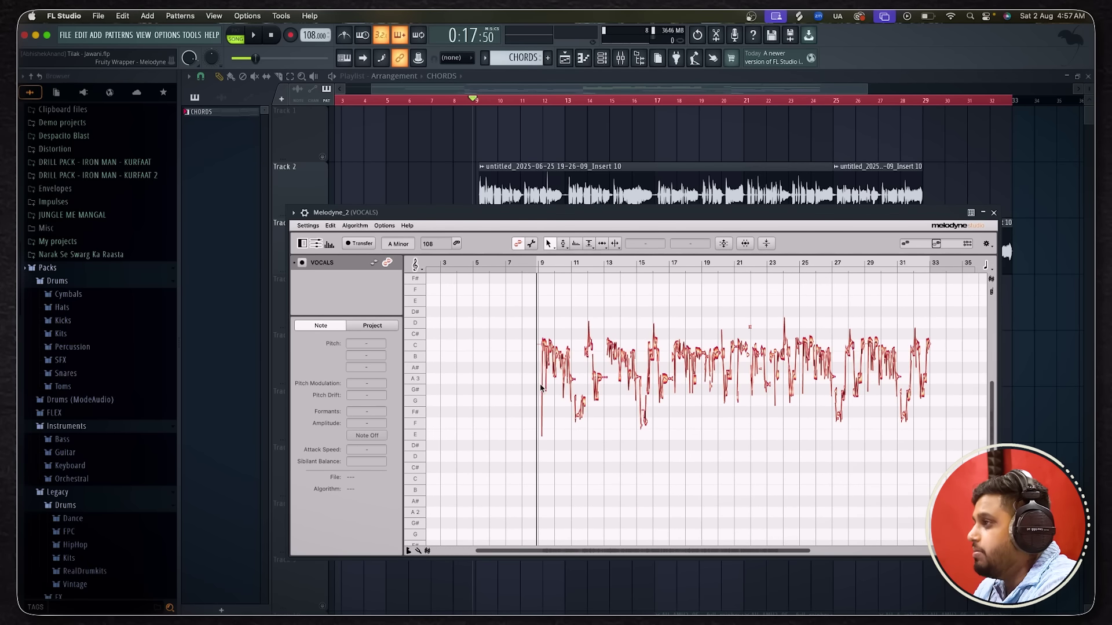
Show the mixer, play the transferred vocal twice from bar 9 to check the VOCALS insert, and hide the mixer.
{"action": "left_click", "coordinate": [620, 57]}
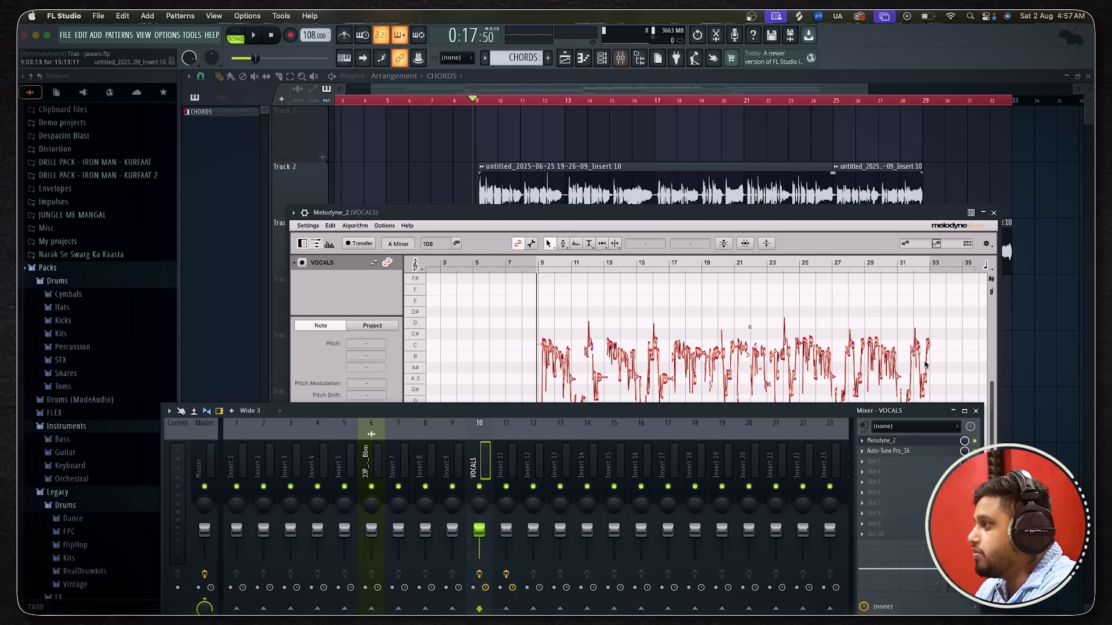
{"action": "key", "text": "space"}
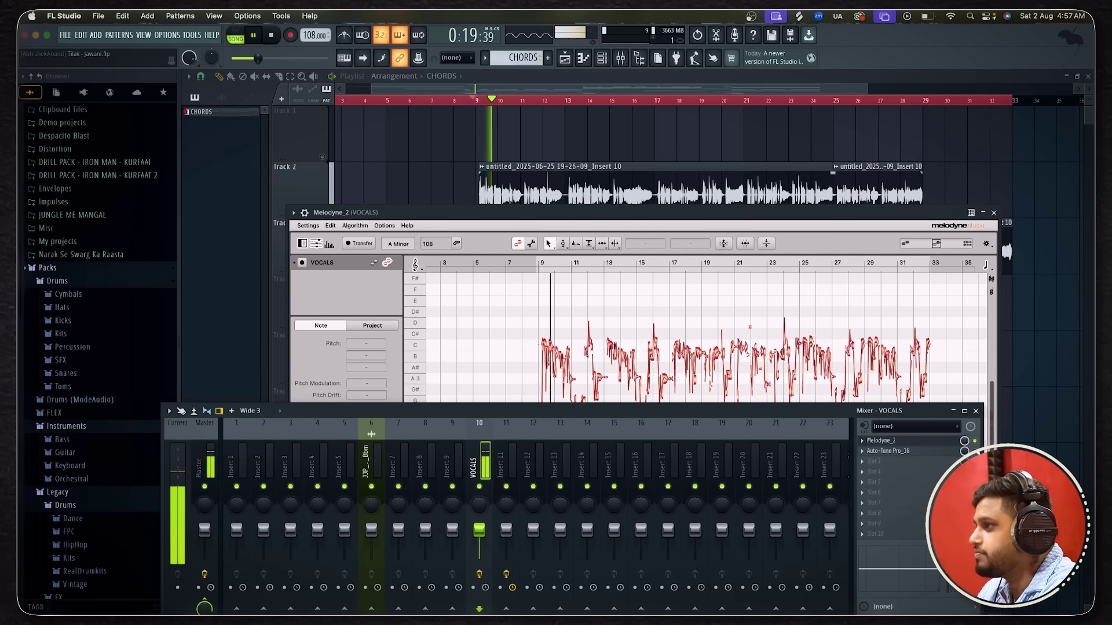
{"action": "key", "text": "space"}
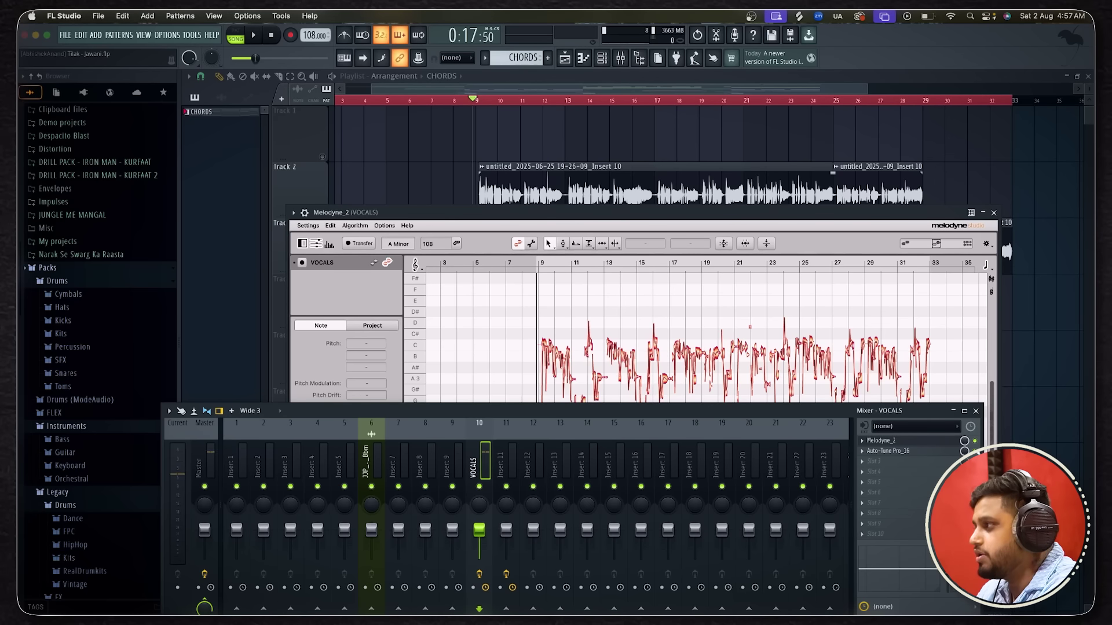
{"action": "key", "text": "space"}
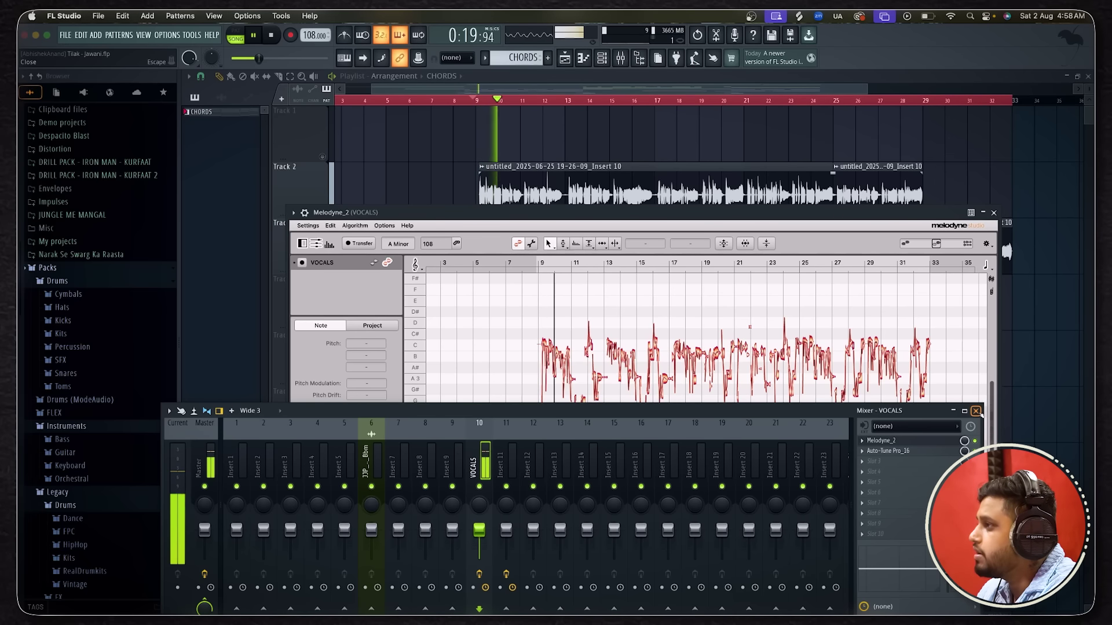
{"action": "left_click", "coordinate": [975, 411]}
{"action": "key", "text": "space"}
Select all the transferred vocal notes in Melodyne to examine the whole take from bar 9 to 33, and clear the selection.
{"action": "scroll", "coordinate": [786, 423], "scroll_direction": "down", "scroll_amount": 2}
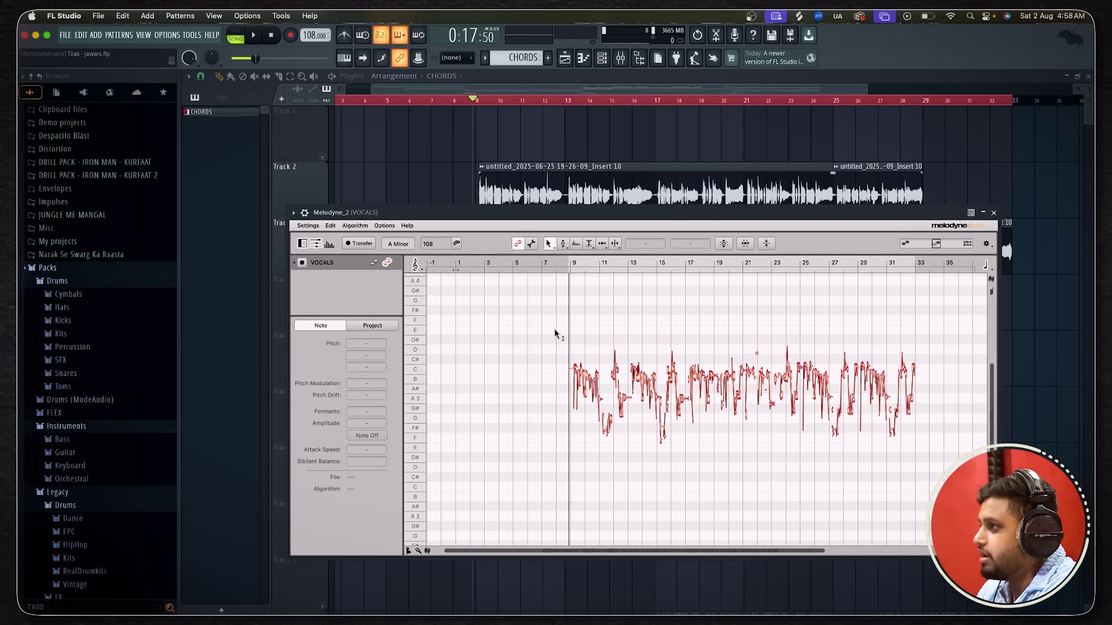
{"action": "left_click_drag", "start_coordinate": [532, 322], "coordinate": [898, 498]}
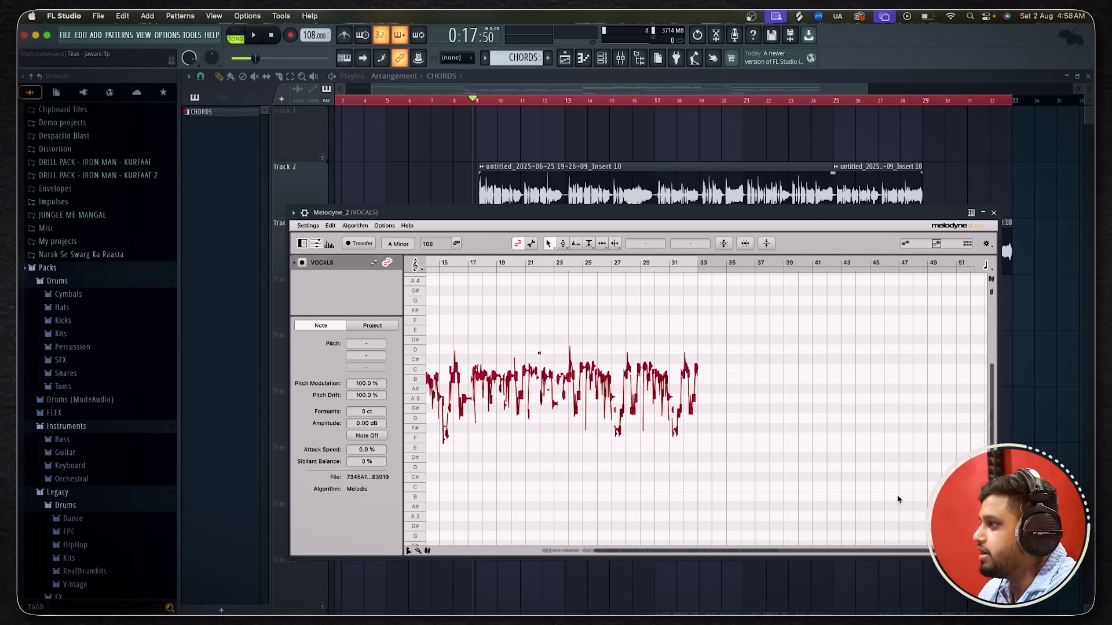
{"action": "scroll", "coordinate": [898, 499], "scroll_direction": "down", "scroll_amount": 1}
{"action": "left_click_drag", "start_coordinate": [445, 344], "coordinate": [848, 560]}
{"action": "scroll", "coordinate": [533, 480], "scroll_direction": "up", "scroll_amount": 3}
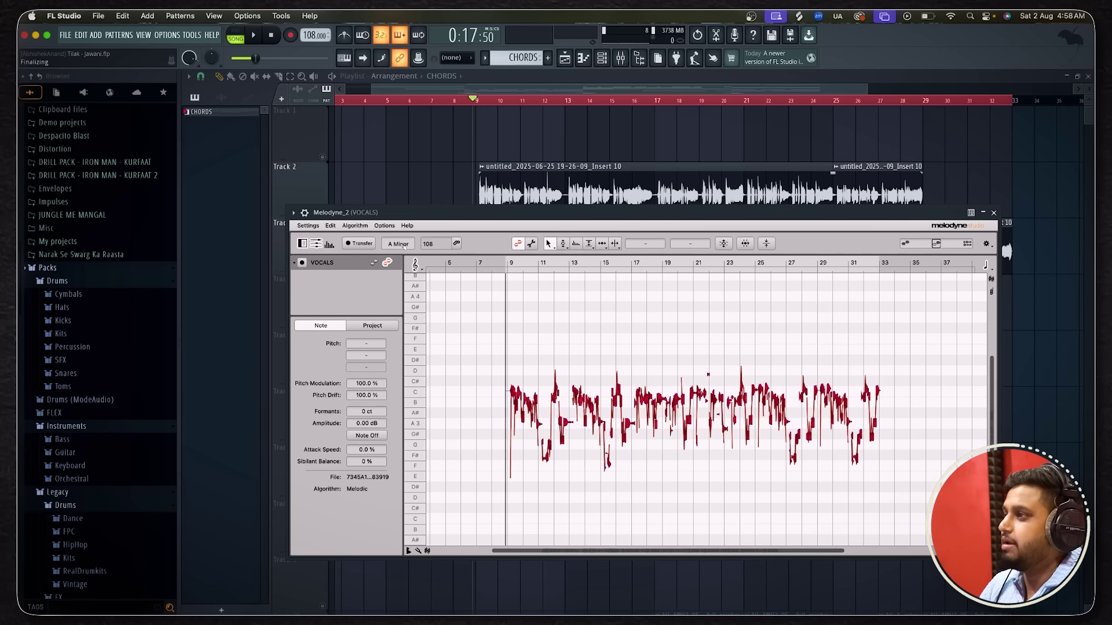
{"action": "scroll", "coordinate": [525, 371], "scroll_direction": "up", "scroll_amount": 5}
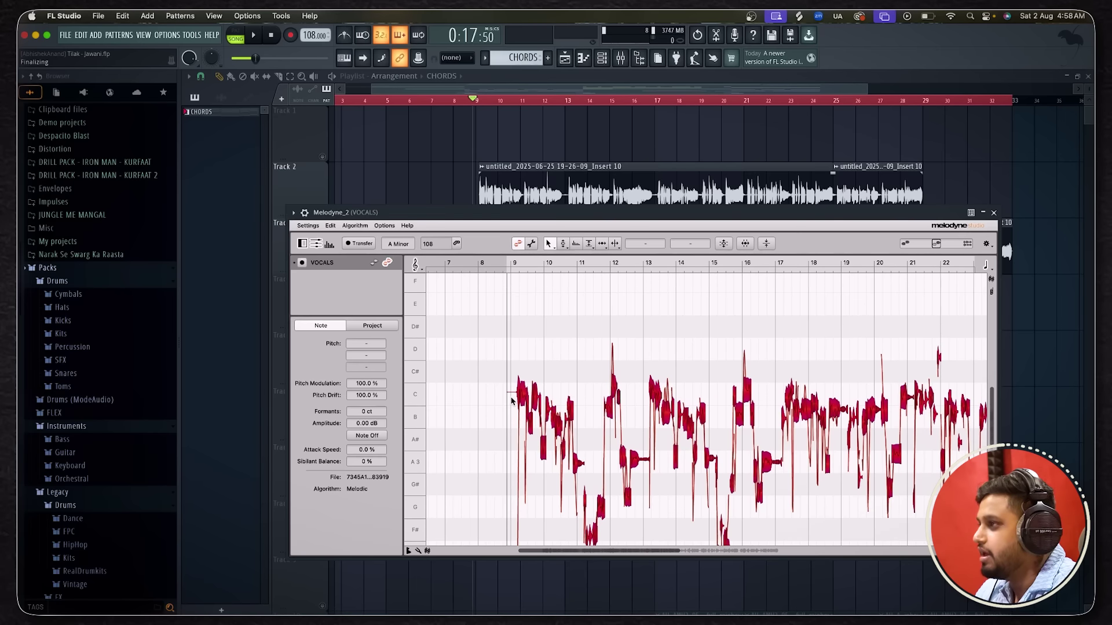
{"action": "scroll", "coordinate": [511, 401], "scroll_direction": "down", "scroll_amount": 1}
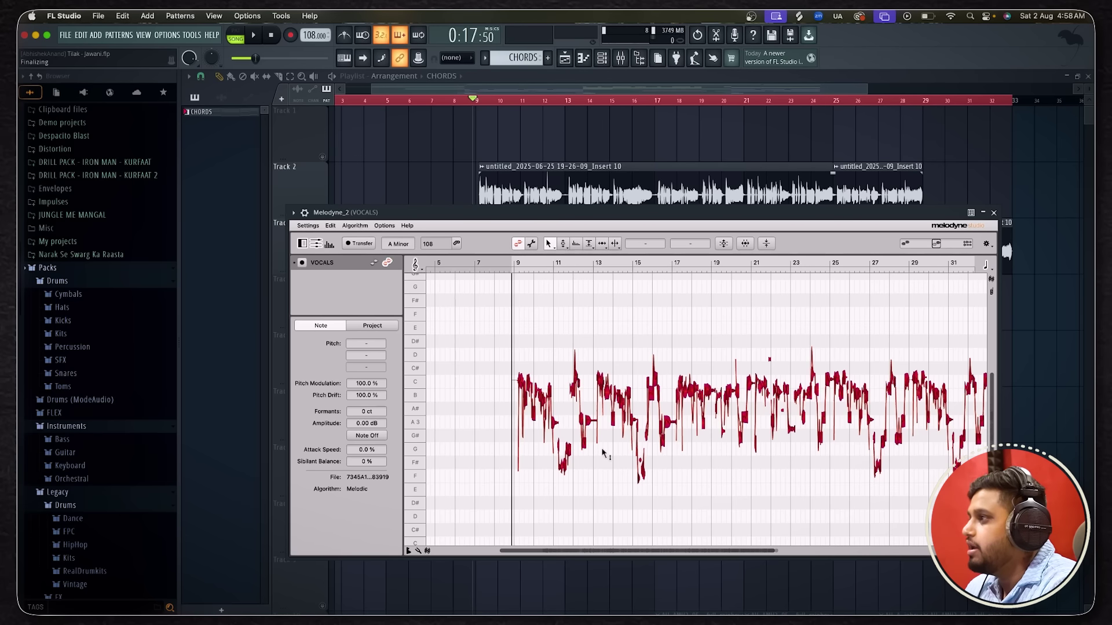
{"action": "left_click", "coordinate": [595, 340]}
{"action": "scroll", "coordinate": [529, 344], "scroll_direction": "up", "scroll_amount": 3}
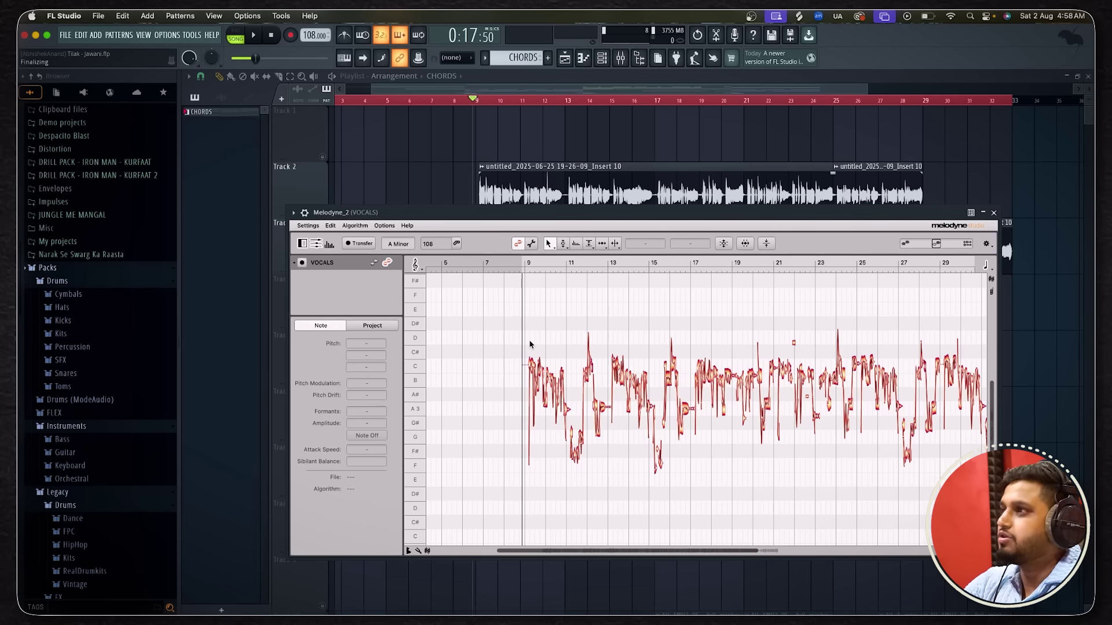
{"action": "scroll", "coordinate": [532, 369], "scroll_direction": "down", "scroll_amount": 4}
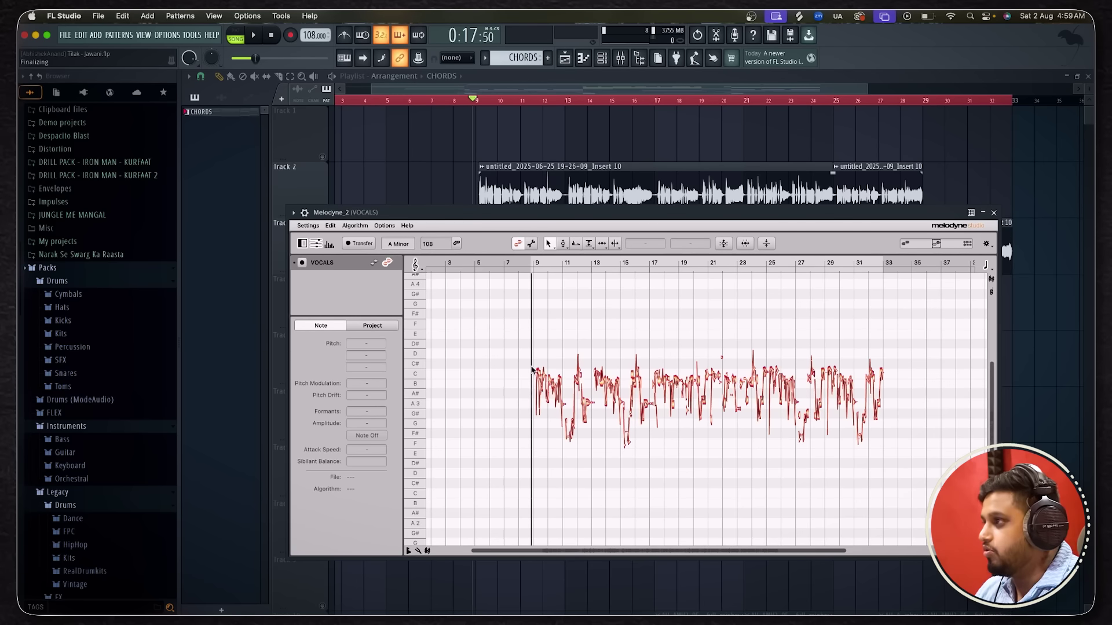
{"action": "scroll", "coordinate": [531, 369], "scroll_direction": "down", "scroll_amount": 5}
{"action": "left_click_drag", "start_coordinate": [530, 348], "coordinate": [976, 492]}
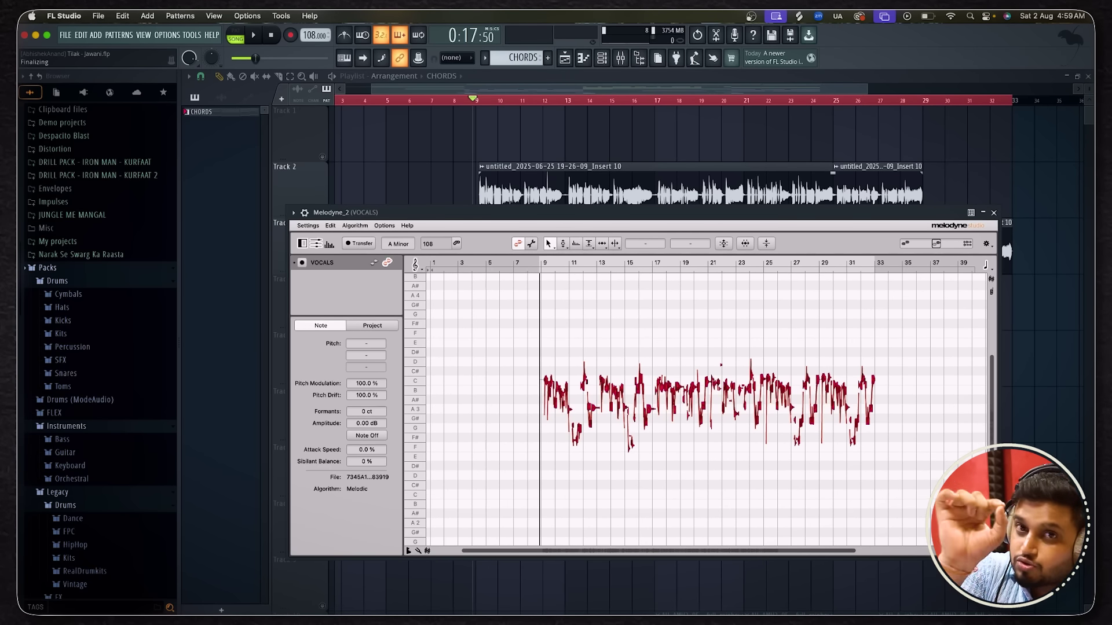
{"action": "left_click", "coordinate": [660, 356]}
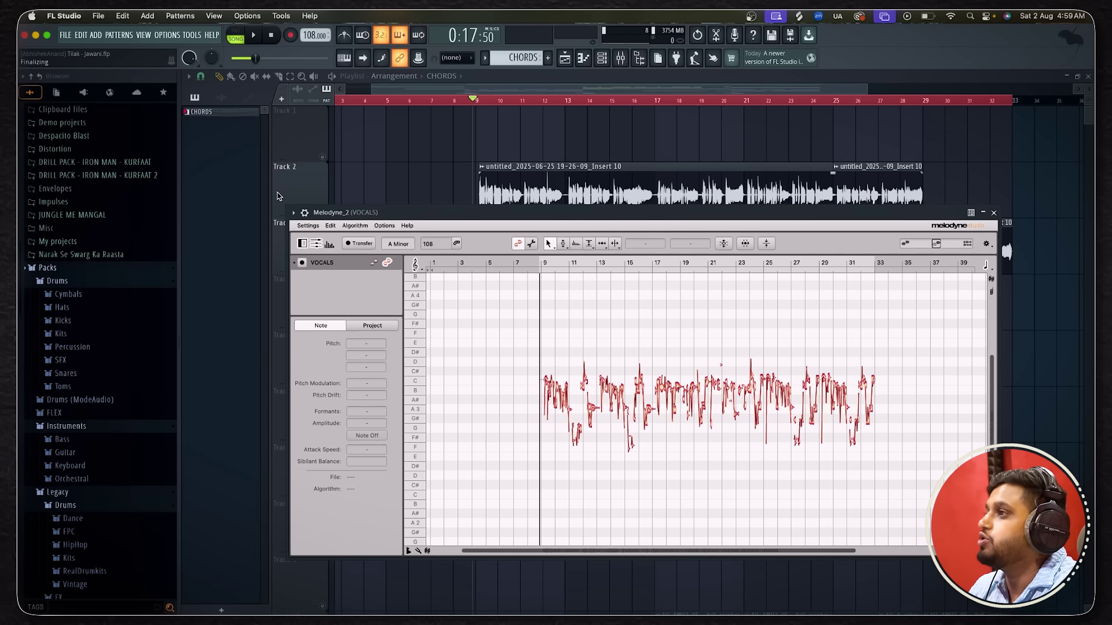
Reopen Melodyne_2 from the VOCALS insert, hide the mixer and enlarge the Melodyne window to cover most of the playlist.
{"action": "left_click_drag", "start_coordinate": [404, 215], "coordinate": [358, 260]}
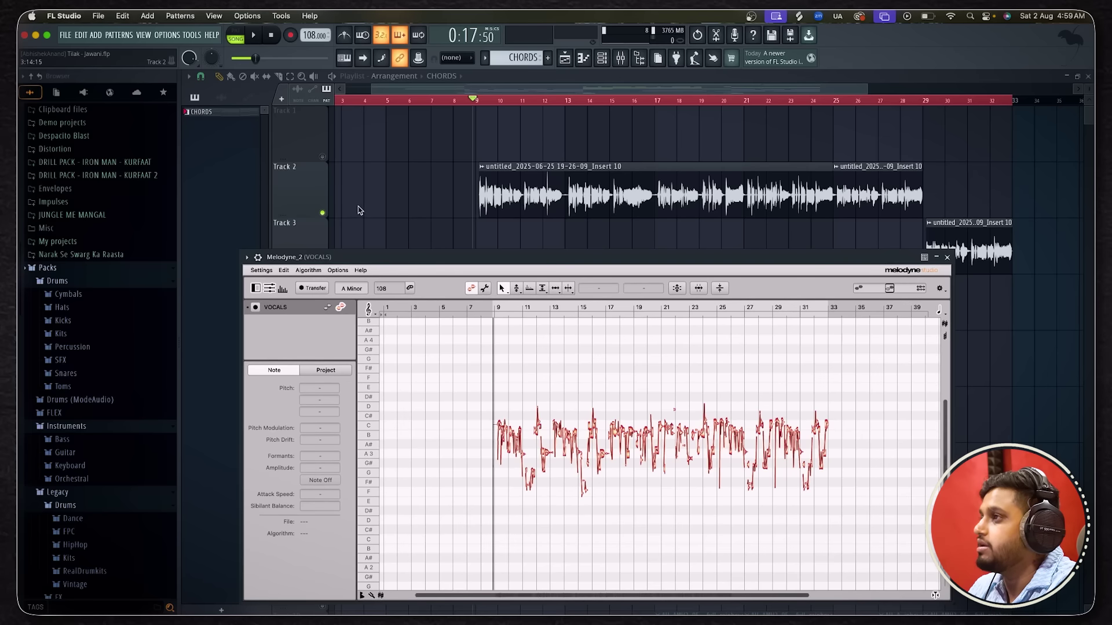
{"action": "key", "text": "F9"}
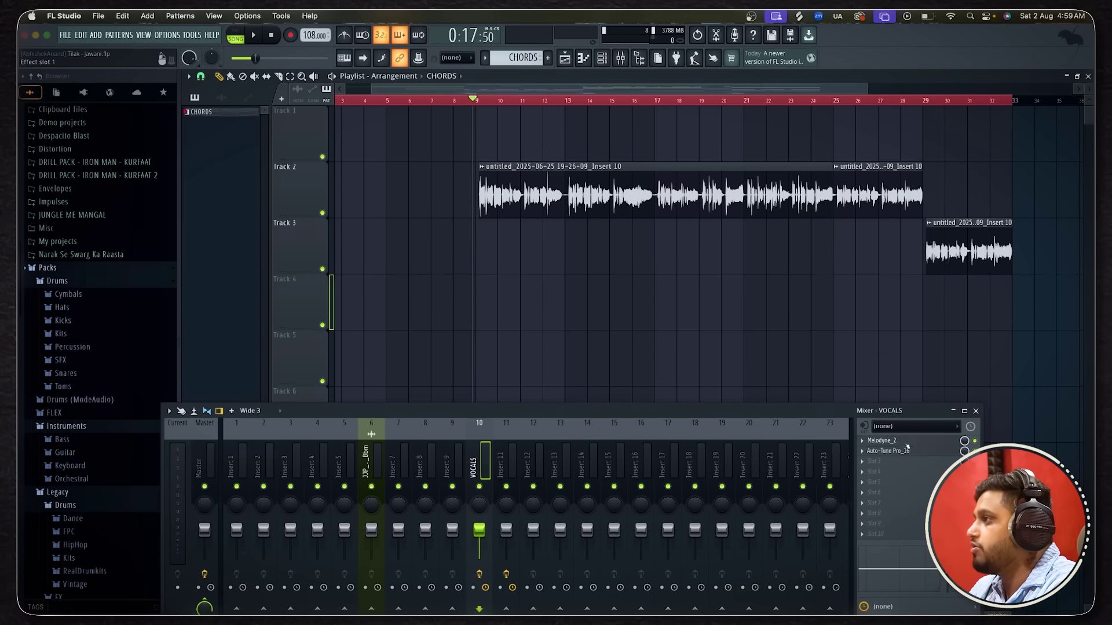
{"action": "left_click", "coordinate": [880, 441]}
{"action": "left_click_drag", "start_coordinate": [694, 259], "coordinate": [699, 75]}
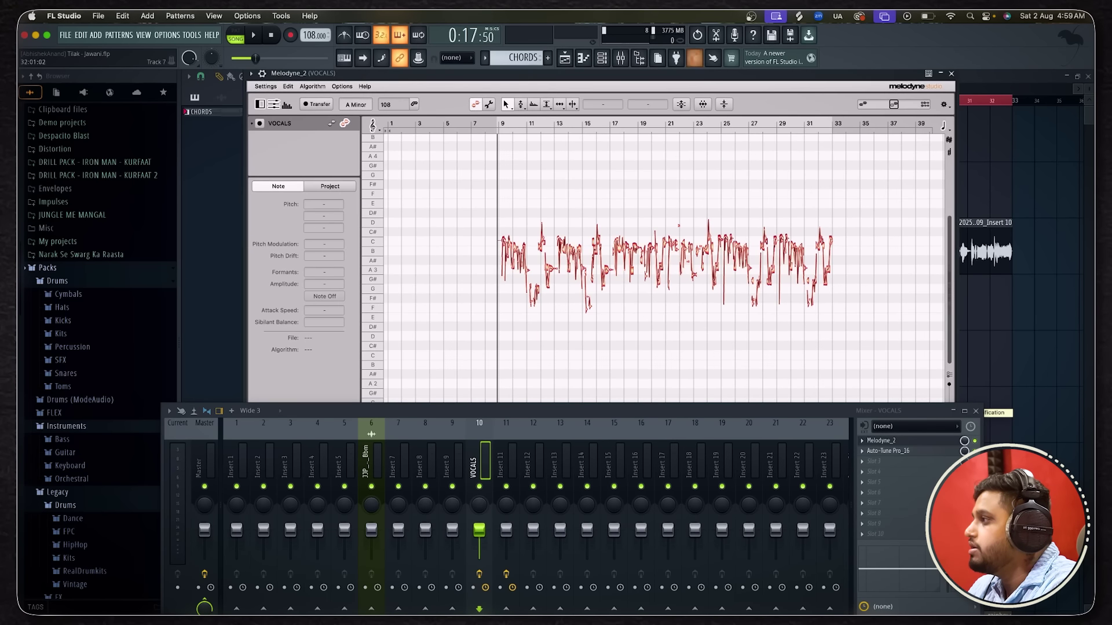
{"action": "left_click", "coordinate": [975, 410]}
{"action": "scroll", "coordinate": [512, 271], "scroll_direction": "up", "scroll_amount": 5}
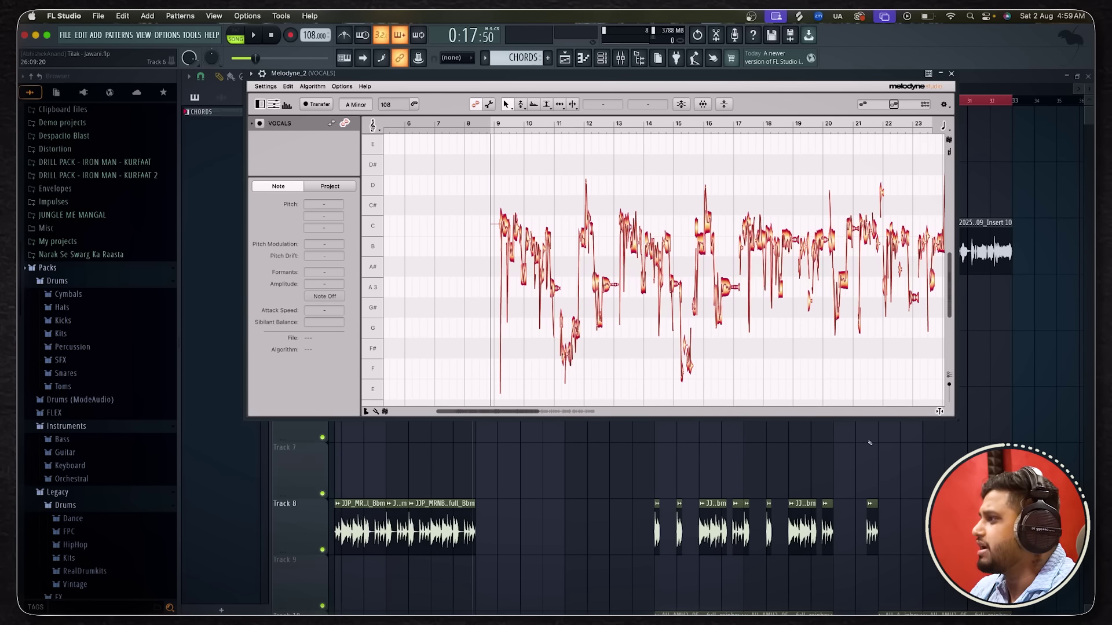
{"action": "left_click_drag", "start_coordinate": [960, 424], "coordinate": [1029, 595]}
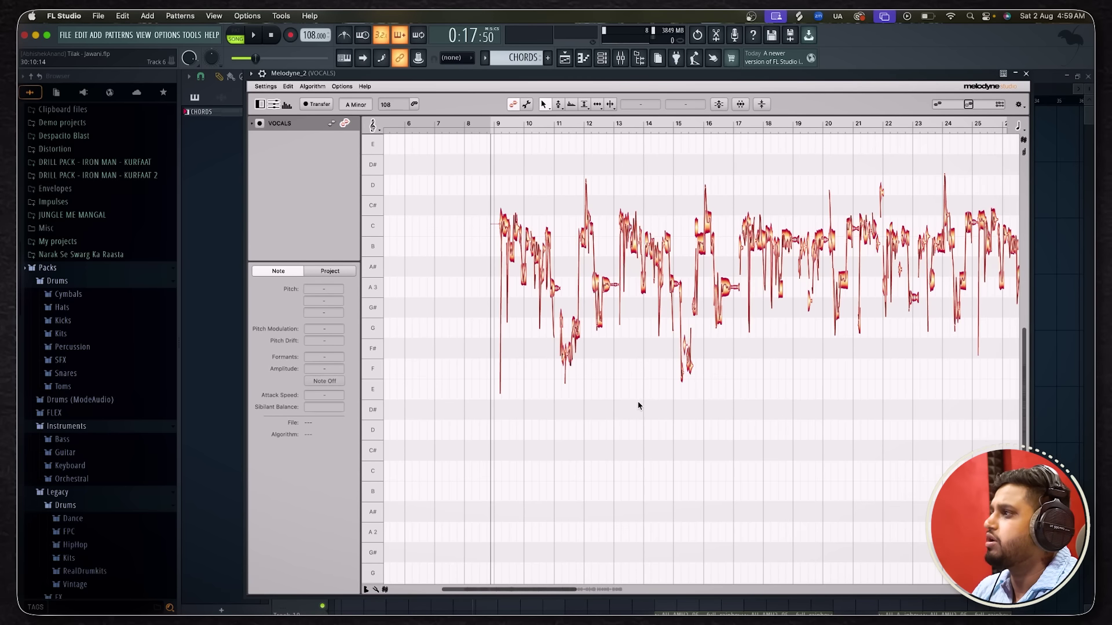
Examine the vocal notes from bar 9 onward at closer range and play the start of the first phrase.
{"action": "scroll", "coordinate": [638, 406], "scroll_direction": "right", "scroll_amount": 3}
{"action": "scroll", "coordinate": [638, 407], "scroll_direction": "up", "scroll_amount": 1}
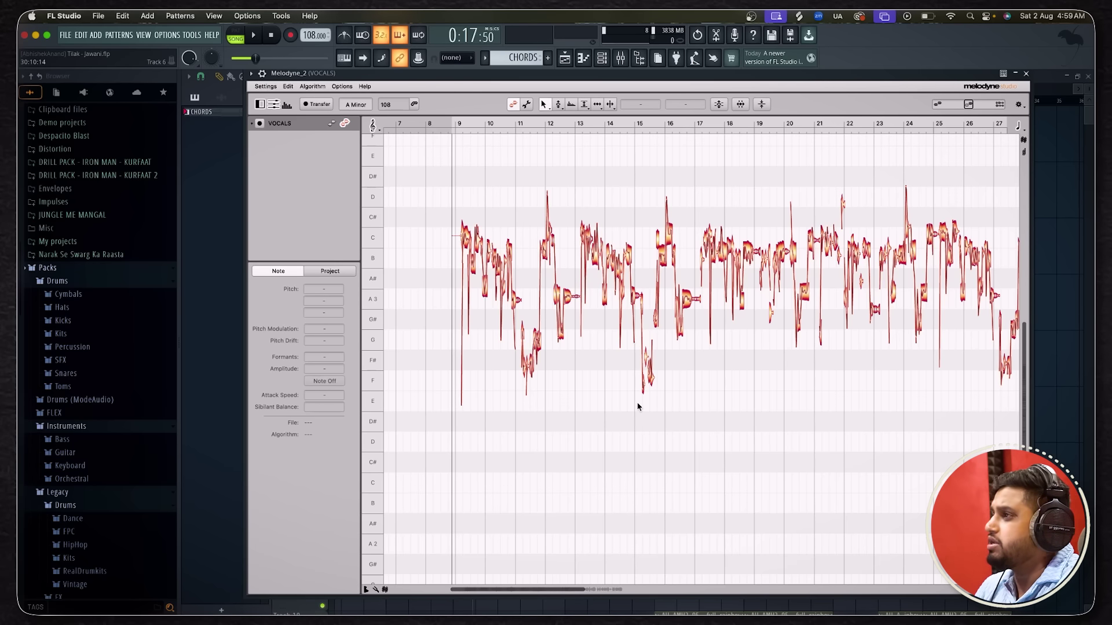
{"action": "scroll", "coordinate": [538, 330], "scroll_direction": "up", "scroll_amount": 2}
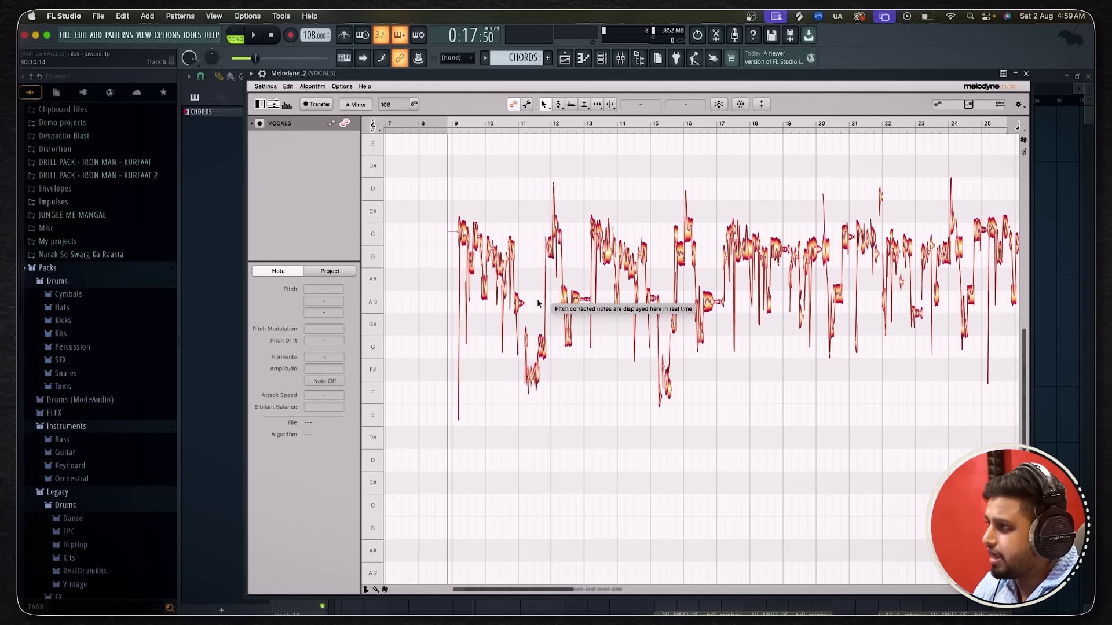
{"action": "scroll", "coordinate": [466, 283], "scroll_direction": "up", "scroll_amount": 2}
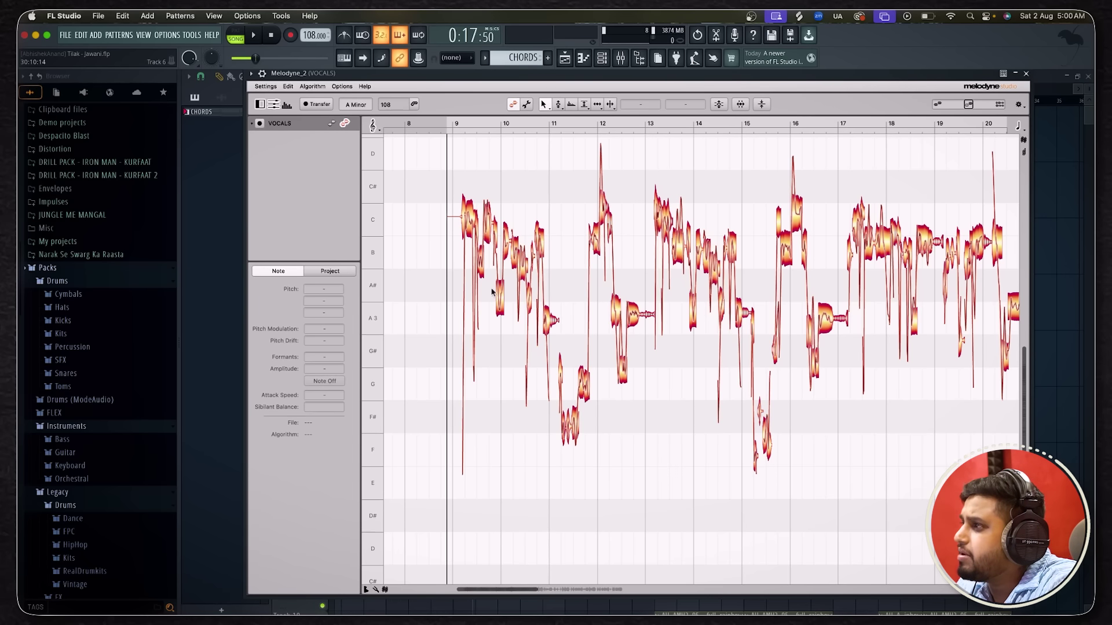
{"action": "scroll", "coordinate": [481, 269], "scroll_direction": "up", "scroll_amount": 5}
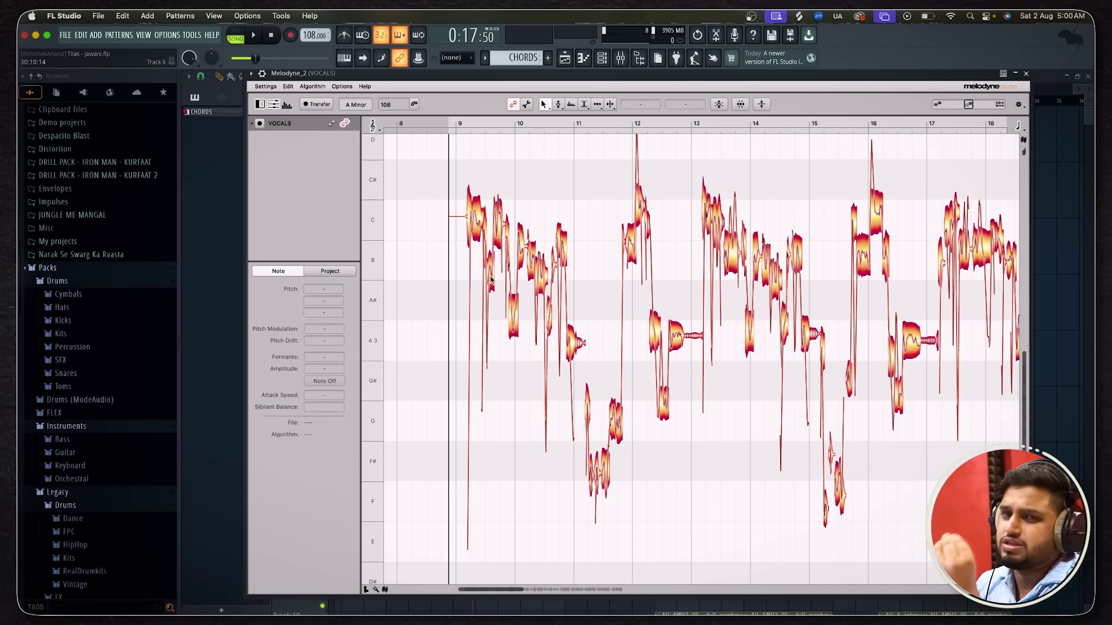
{"action": "key", "text": "space"}
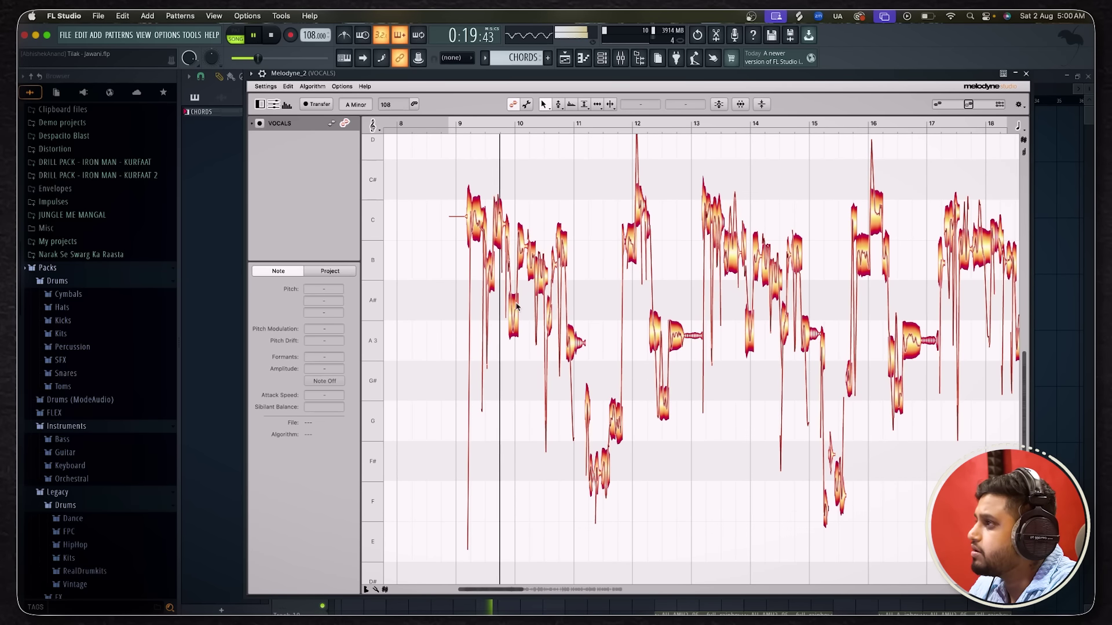
{"action": "key", "text": "space"}
Try lowering the short note in the middle of bar 9 to A#3 at -28 cents and audition the phrase.
{"action": "scroll", "coordinate": [489, 291], "scroll_direction": "up", "scroll_amount": 2}
{"action": "left_click_drag", "start_coordinate": [494, 292], "coordinate": [498, 327]}
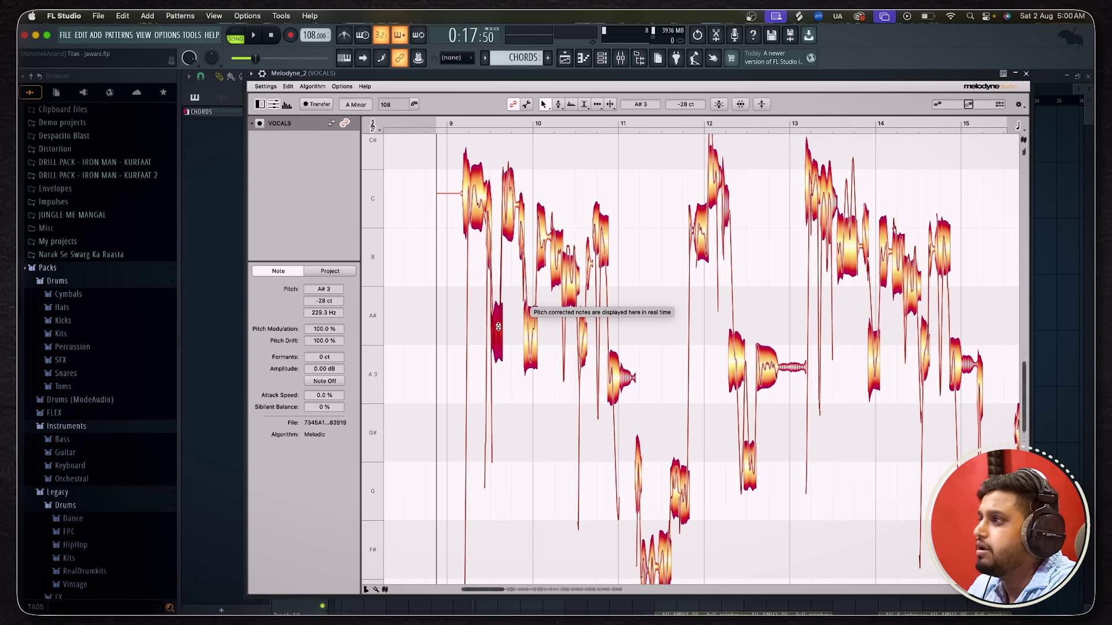
{"action": "scroll", "coordinate": [498, 327], "scroll_direction": "down", "scroll_amount": 1}
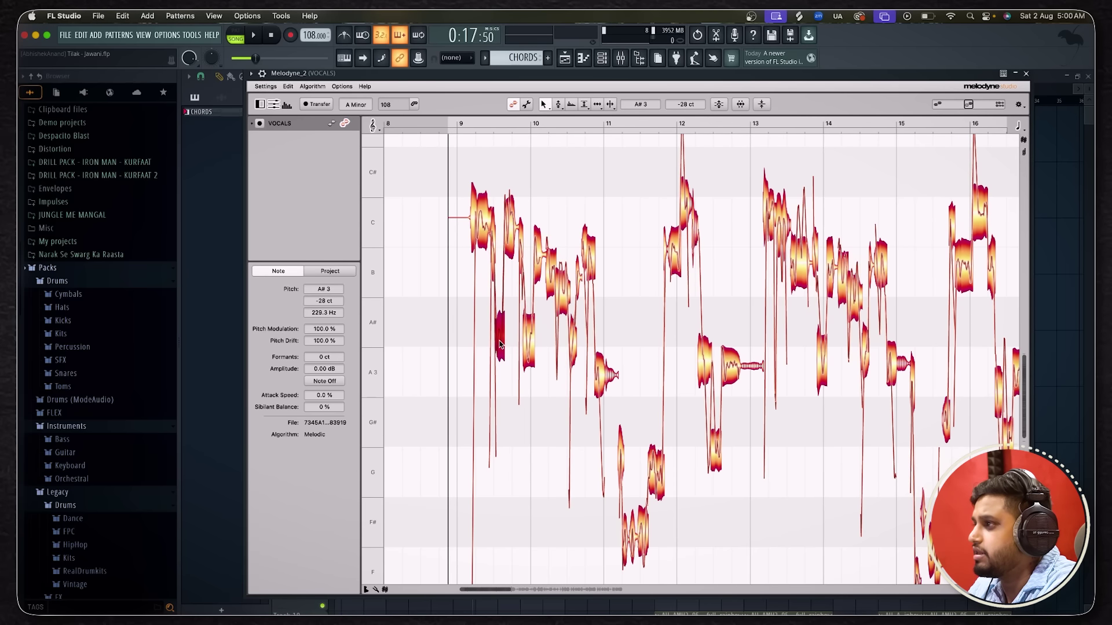
{"action": "key", "text": "space"}
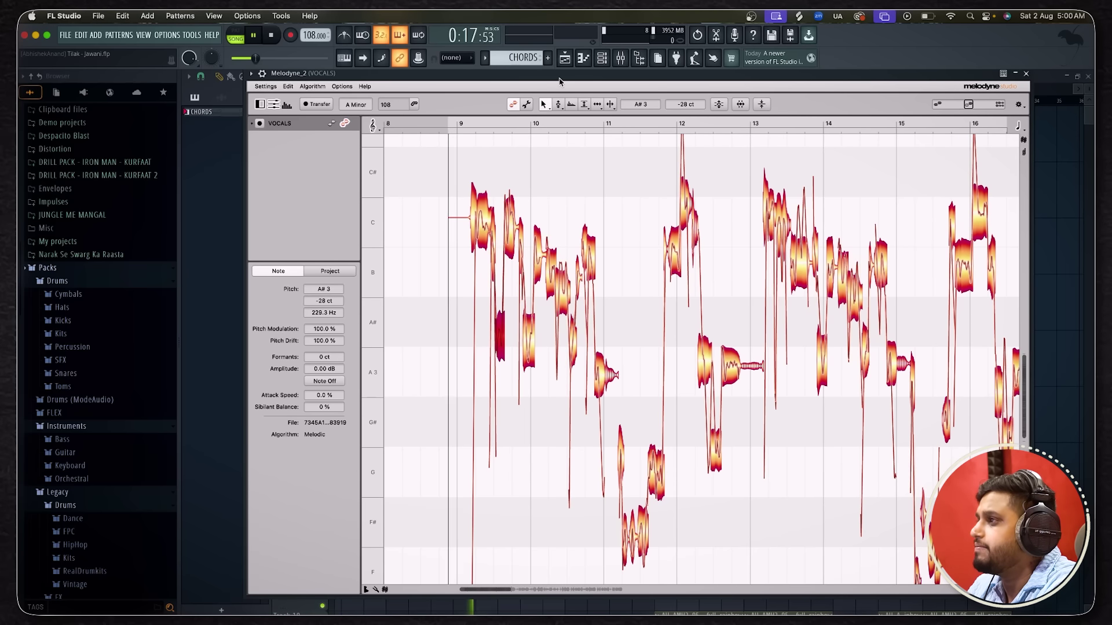
{"action": "key", "text": "space"}
{"action": "key", "text": "space"}
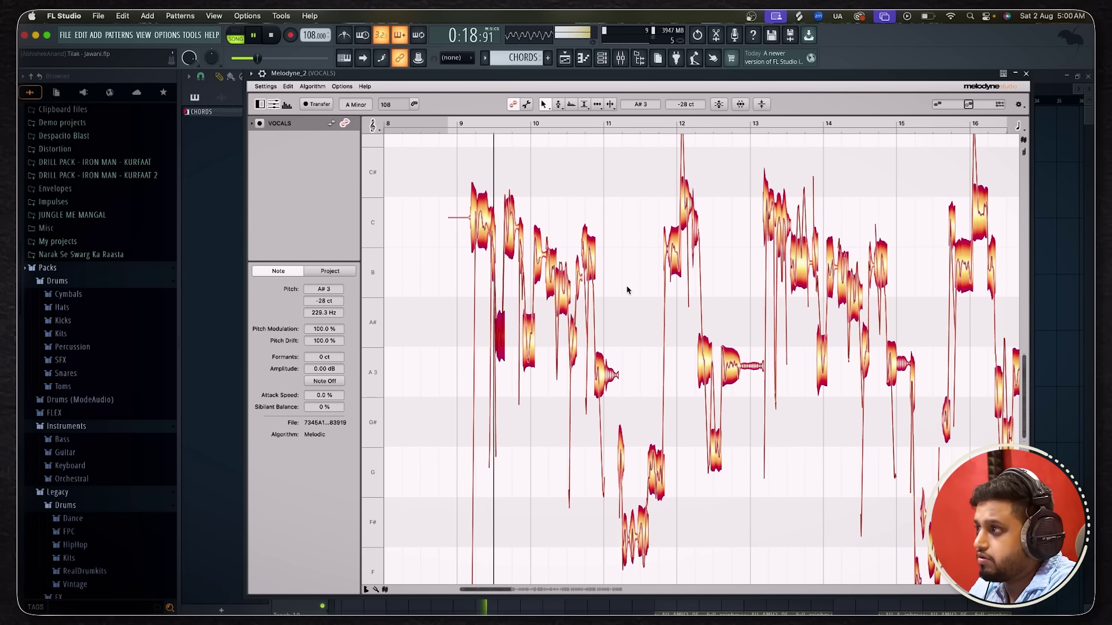
{"action": "key", "text": "space"}
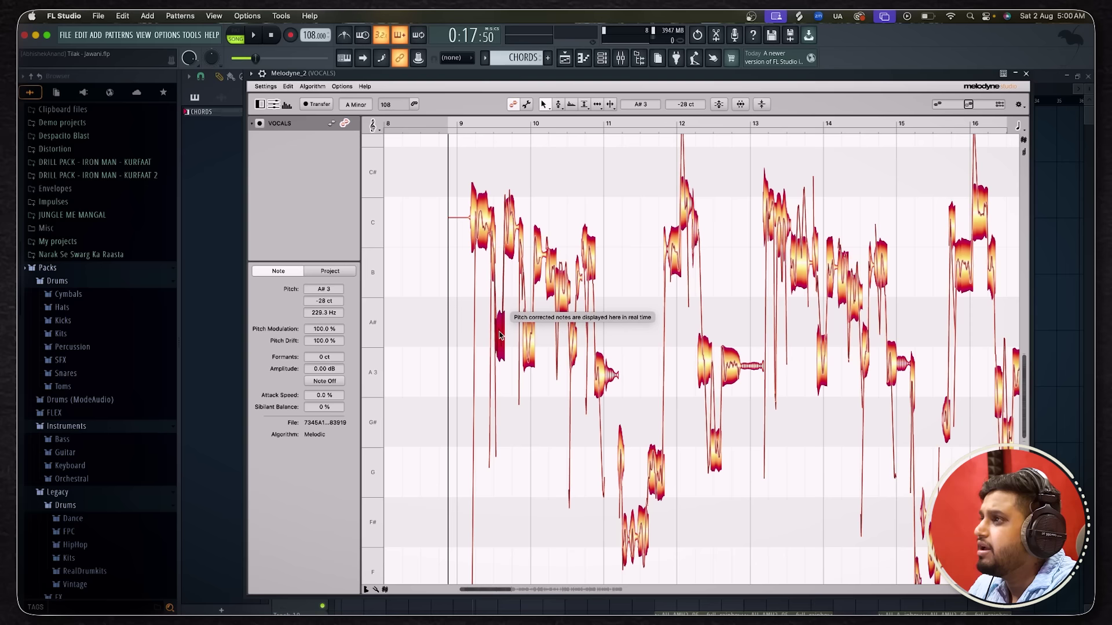
Try raising the selected bar 9 note to C#4 at 0 cents and audition it from the phrase start.
{"action": "left_click_drag", "start_coordinate": [499, 335], "coordinate": [496, 177]}
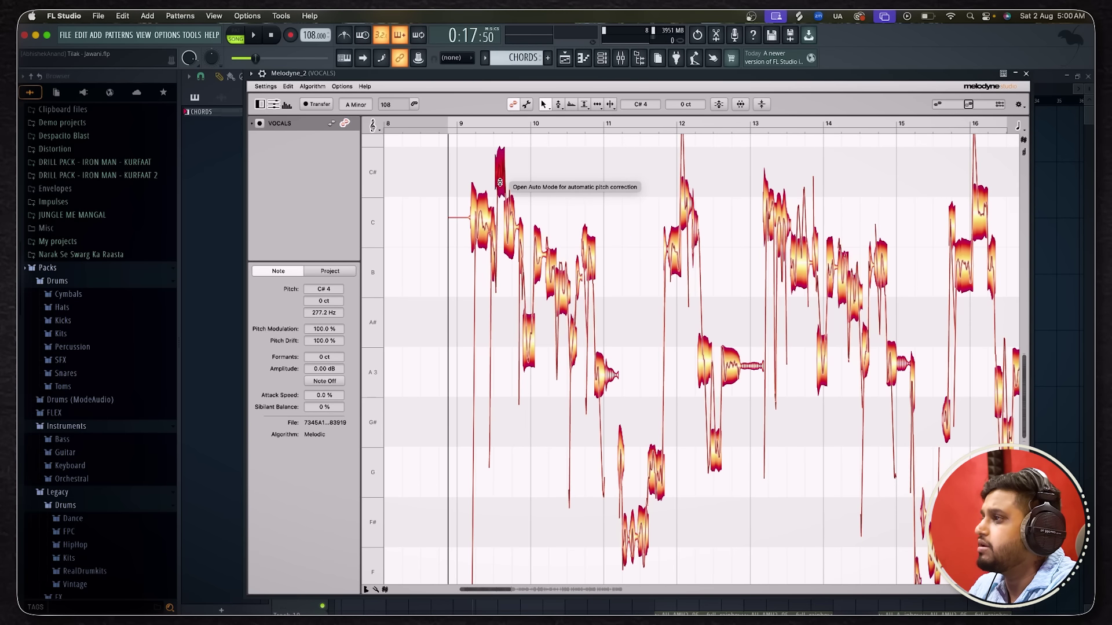
{"action": "key", "text": "space"}
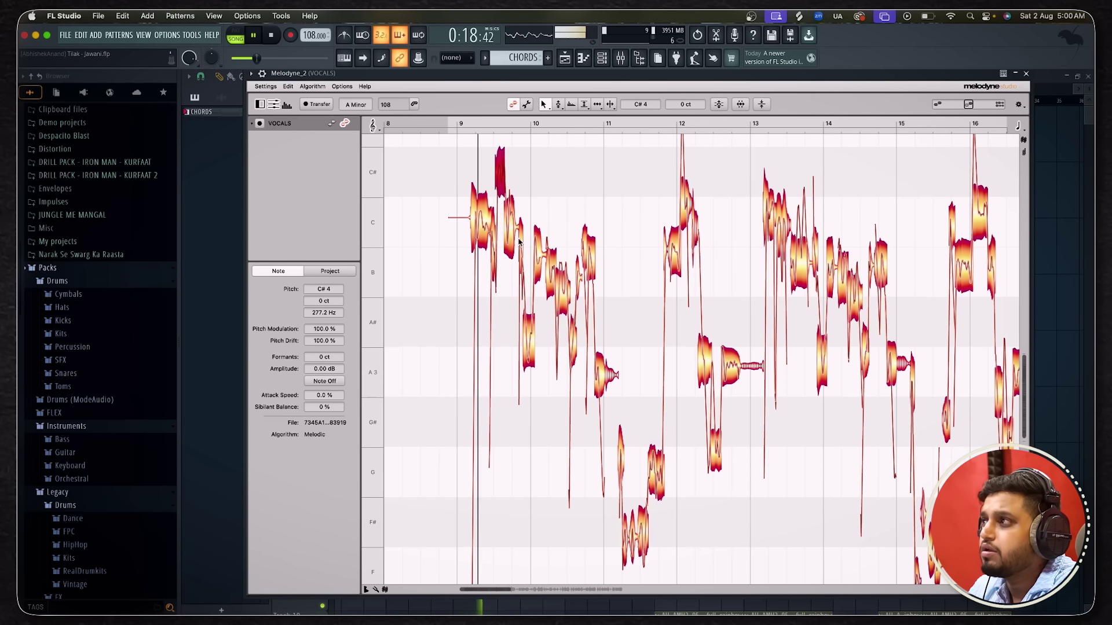
{"action": "key", "text": "space"}
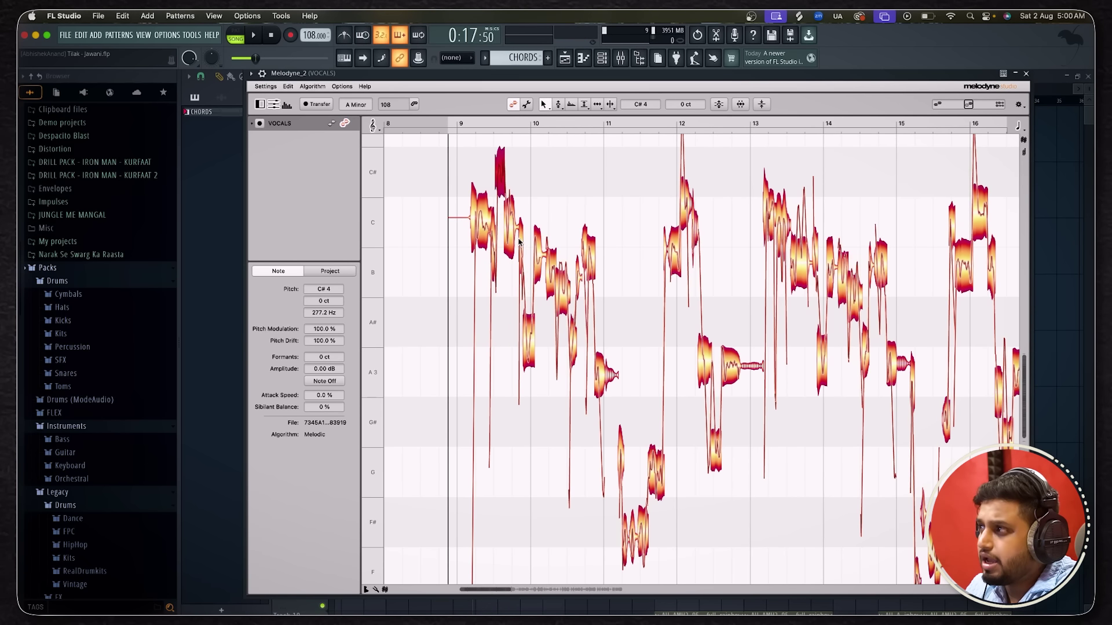
Set the selected bar 9 note's pitch to B3 at 0 cents and play the phrase to check it.
{"action": "scroll", "coordinate": [501, 186], "scroll_direction": "up", "scroll_amount": 1}
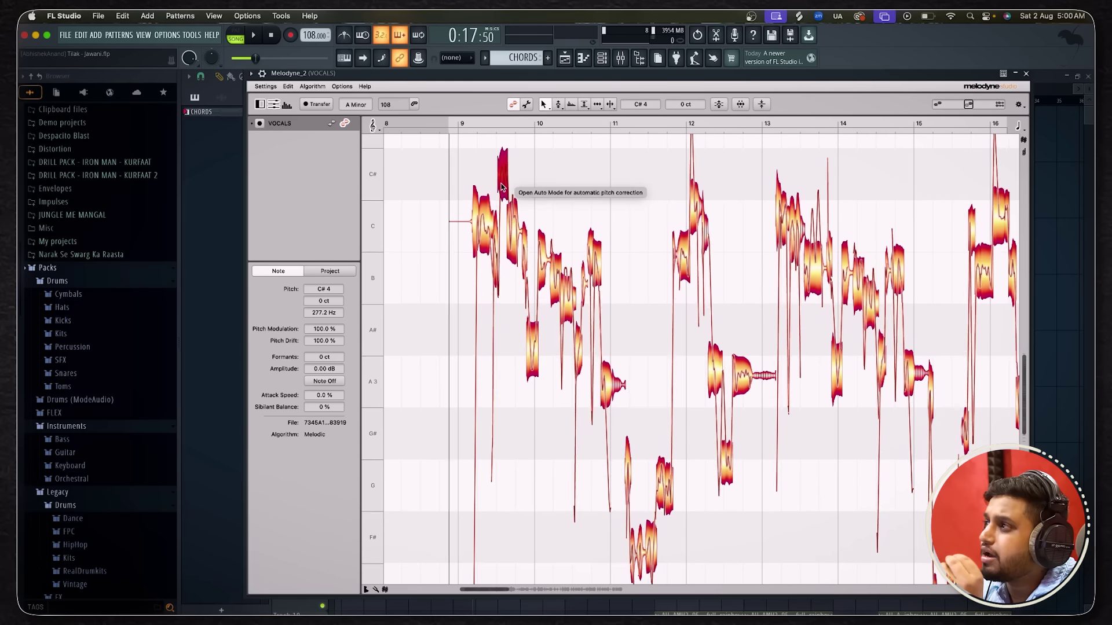
{"action": "left_click_drag", "start_coordinate": [503, 186], "coordinate": [509, 287]}
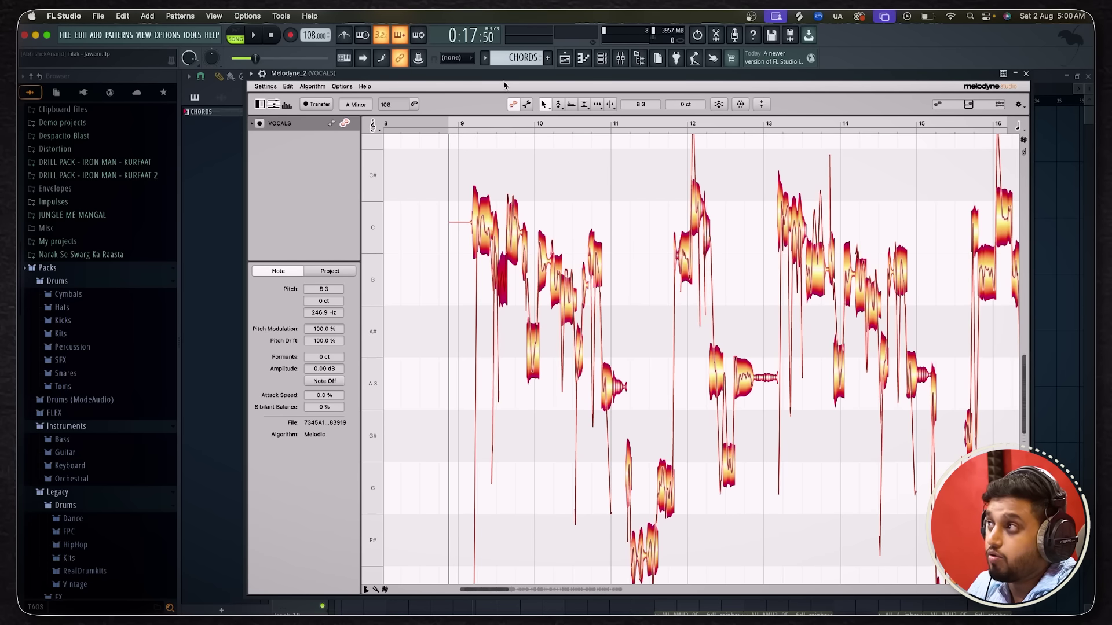
{"action": "key", "text": "space"}
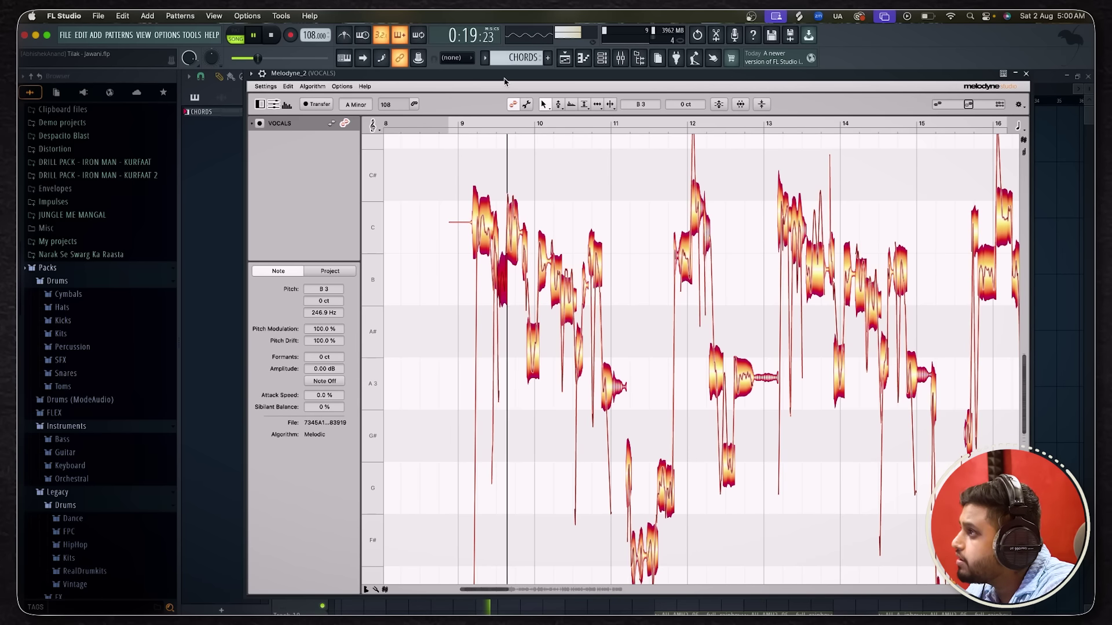
{"action": "key", "text": "space"}
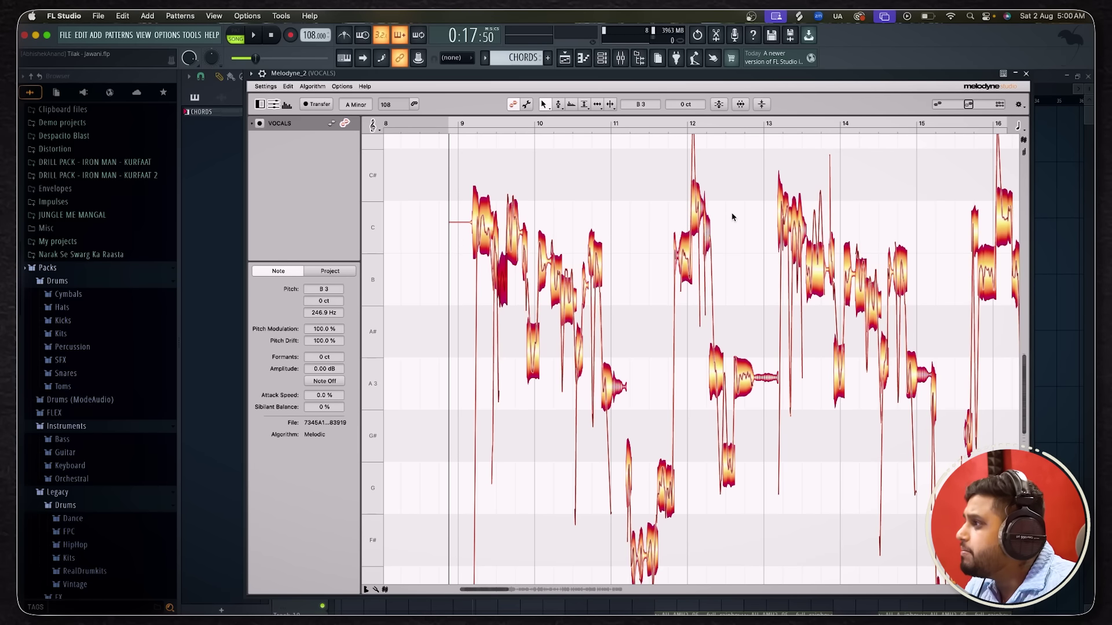
Bring up the channel rack and switch the active pattern from CHORDS to the empty Pattern 3.
{"action": "left_click", "coordinate": [701, 216]}
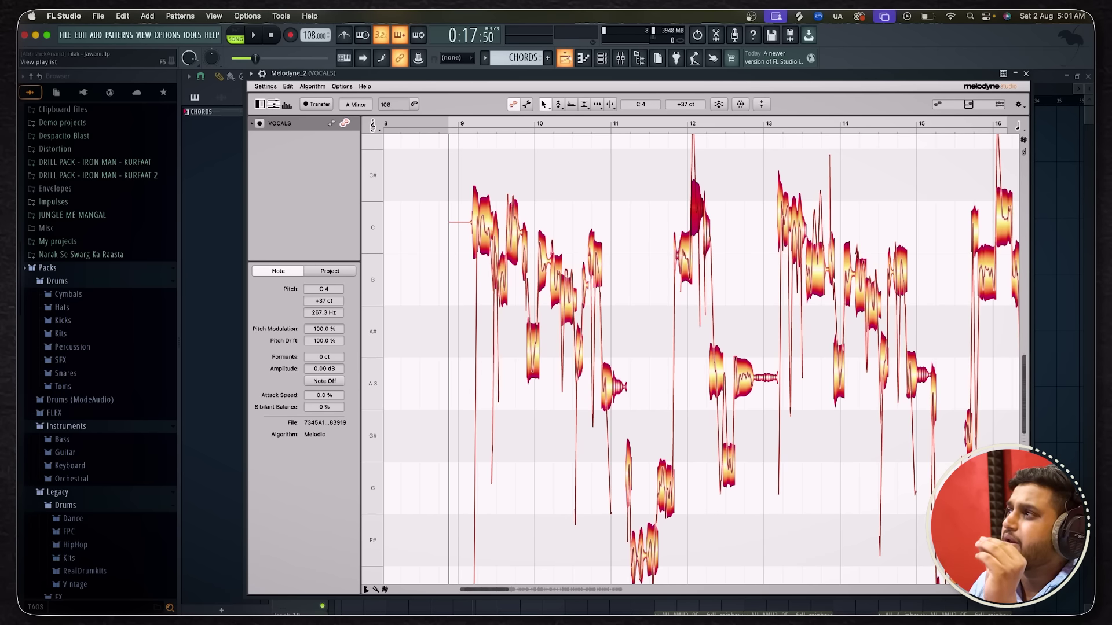
{"action": "left_click", "coordinate": [564, 58]}
{"action": "left_click", "coordinate": [565, 57]}
{"action": "left_click", "coordinate": [565, 58]}
{"action": "left_click", "coordinate": [575, 60]}
{"action": "left_click", "coordinate": [602, 58]}
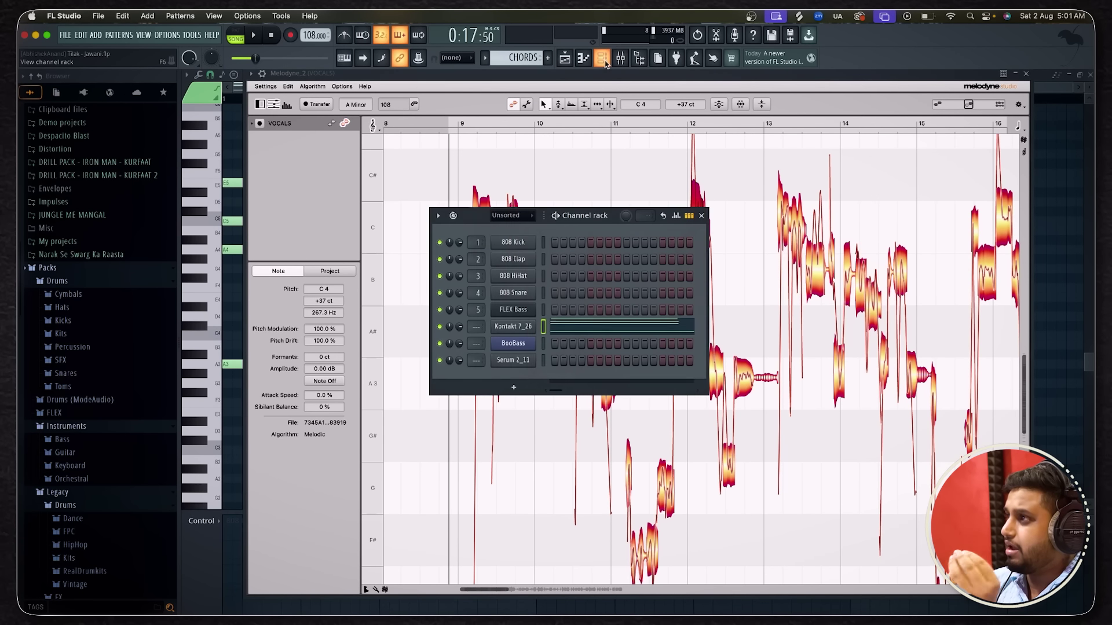
{"action": "scroll", "coordinate": [521, 58], "scroll_direction": "down", "scroll_amount": 1}
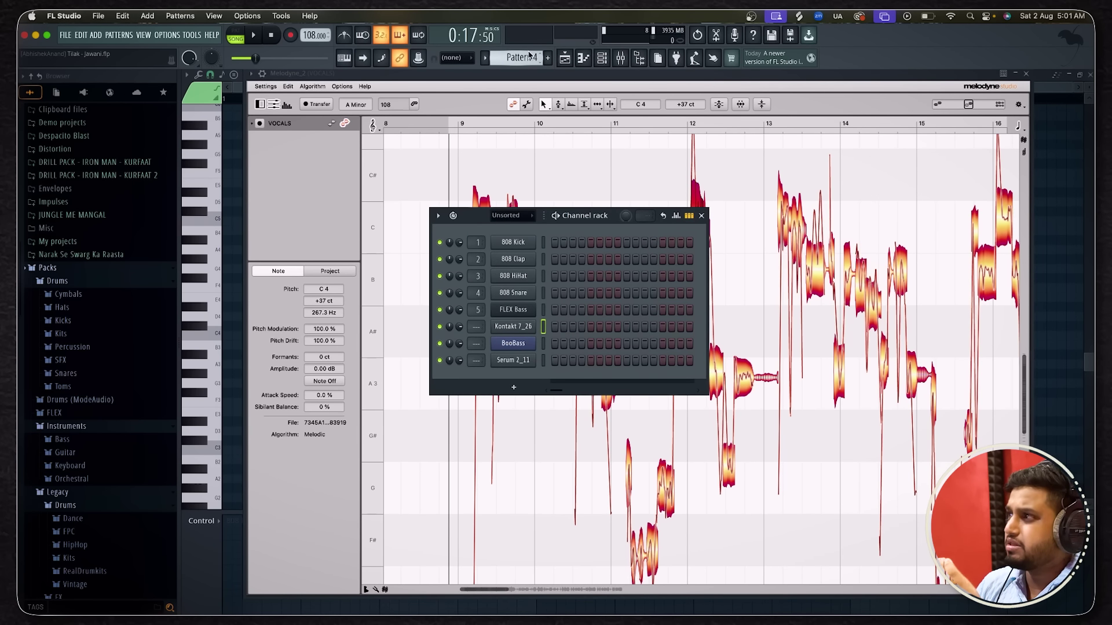
Close the channel rack and the Melodyne editor, and show the playlist arrangement.
{"action": "left_click", "coordinate": [701, 216]}
{"action": "left_click", "coordinate": [1025, 73]}
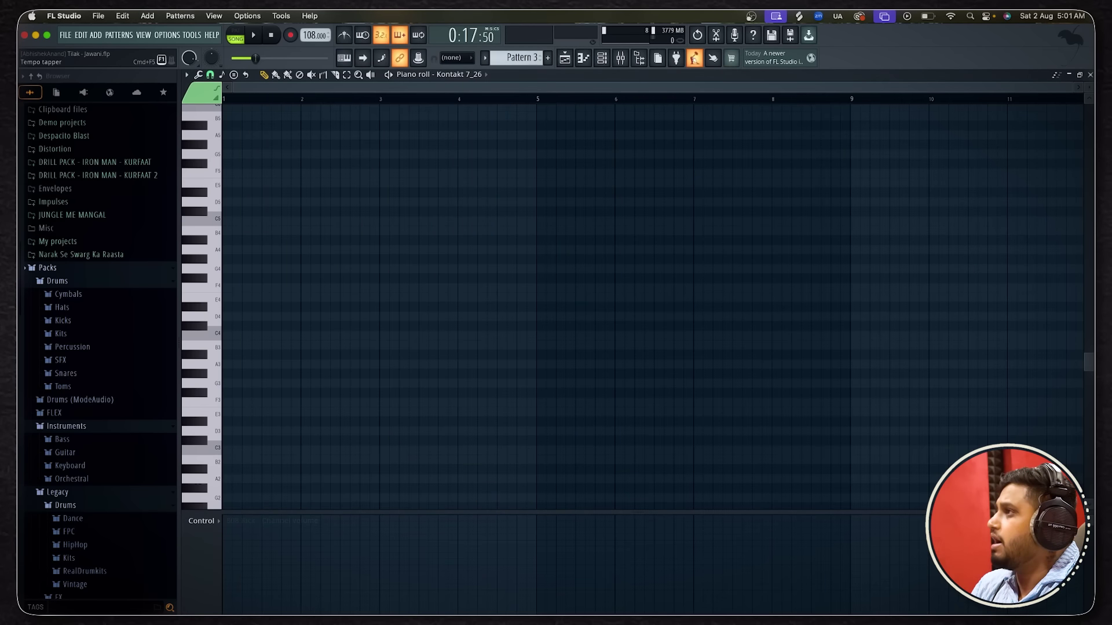
{"action": "left_click", "coordinate": [564, 58]}
{"action": "scroll", "coordinate": [666, 101], "scroll_direction": "down", "scroll_amount": 2}
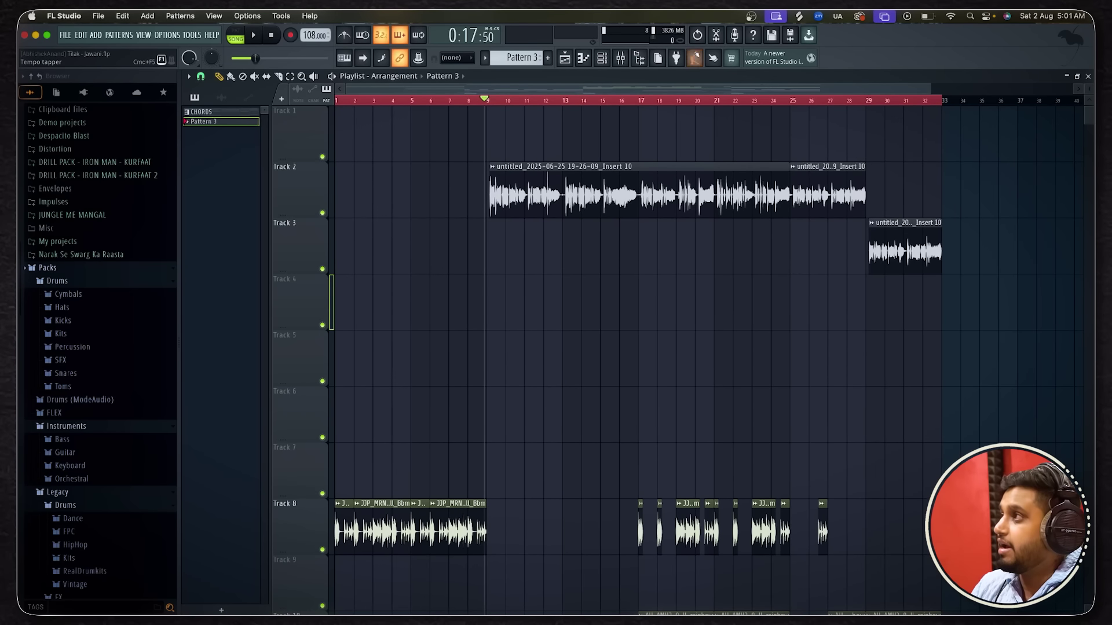
Open the Gopher assistant and ask it for "A minor Scale Notes".
{"action": "left_click", "coordinate": [797, 63]}
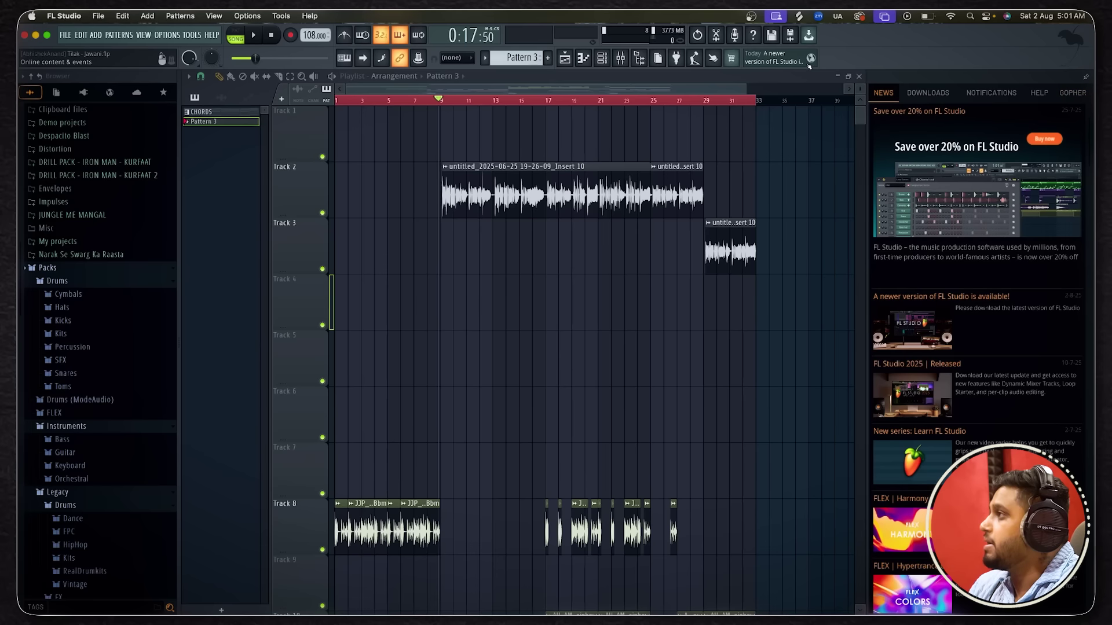
{"action": "left_click", "coordinate": [1081, 94]}
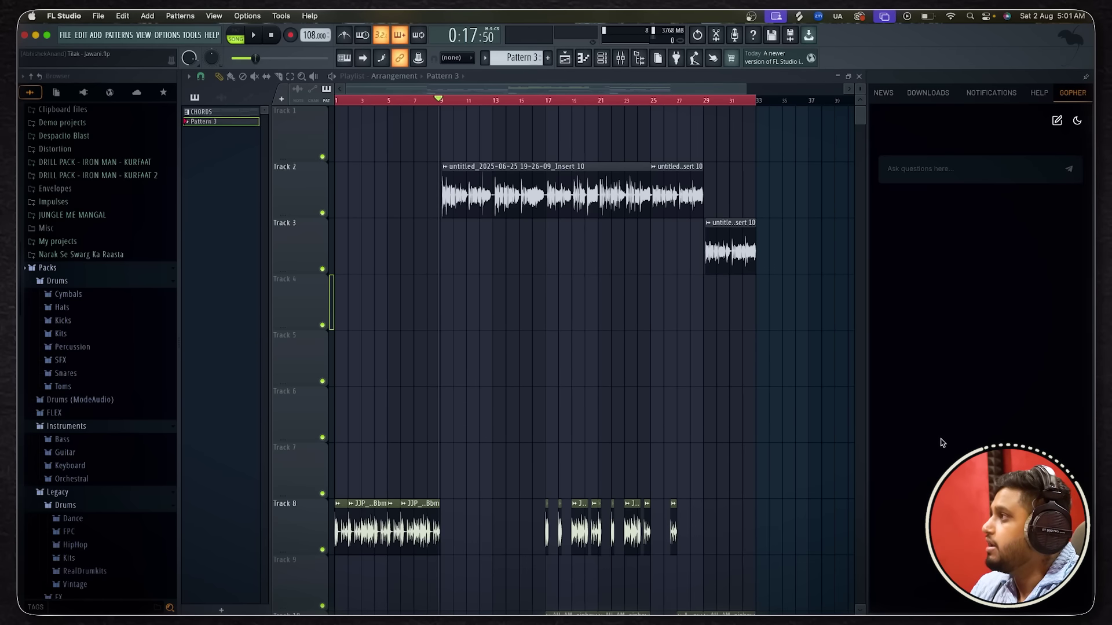
{"action": "left_click", "coordinate": [937, 175]}
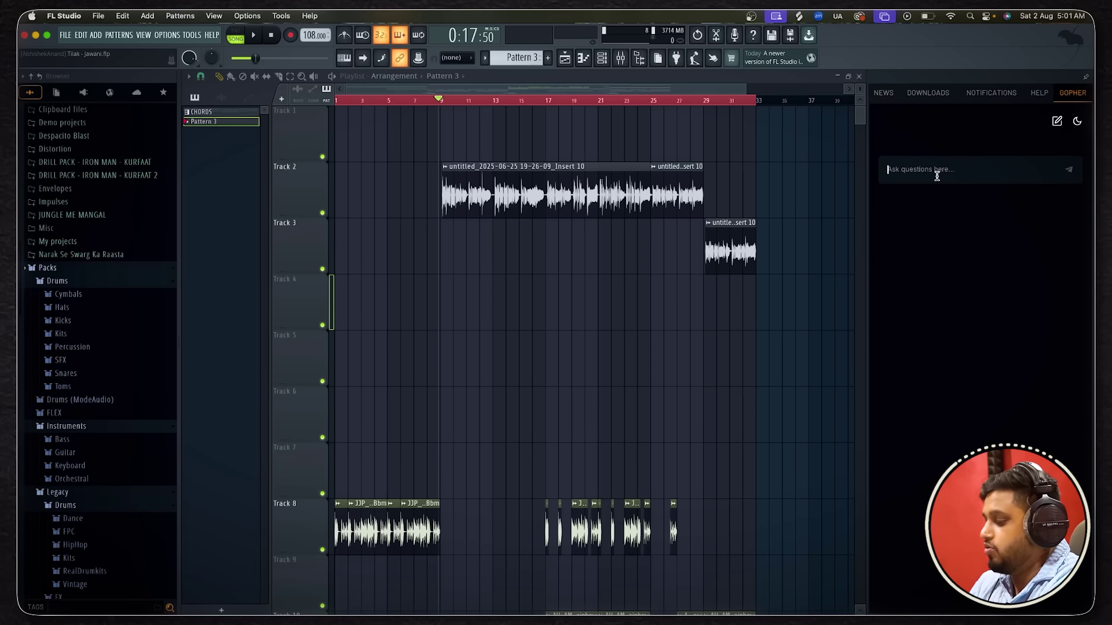
{"action": "type", "text": "A minor Scale Notes"}
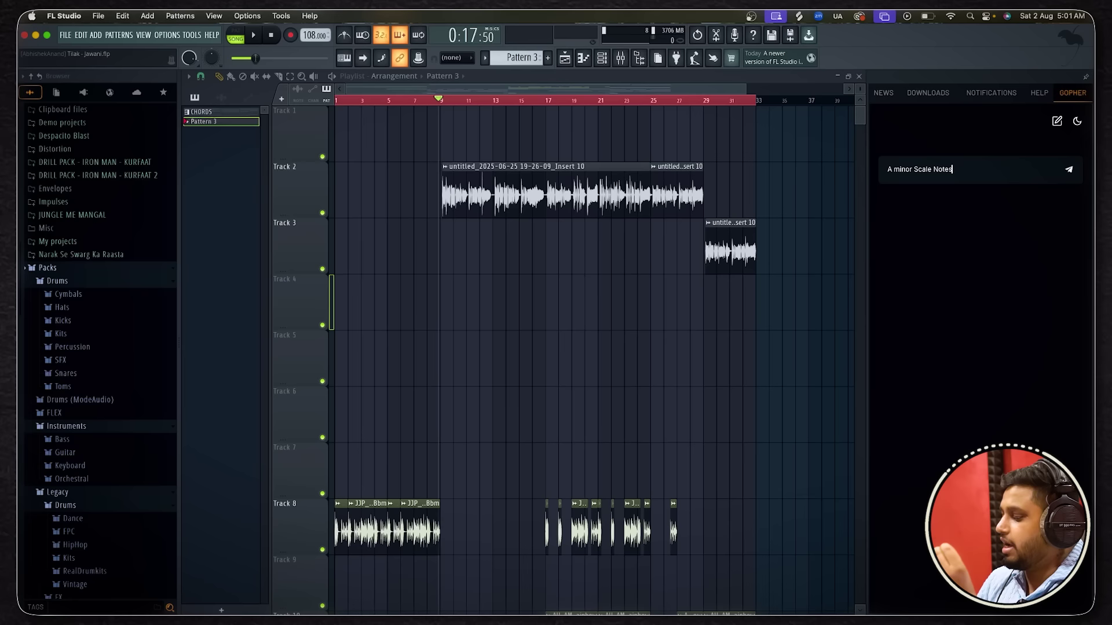
{"action": "key", "text": "Return"}
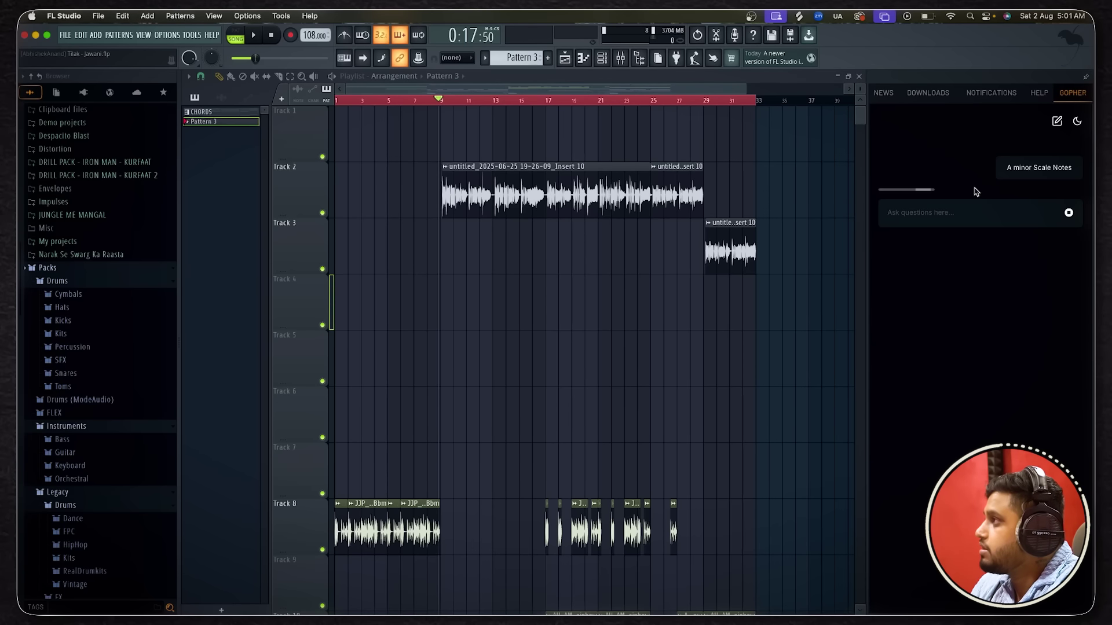
Read Gopher's answer and highlight the line that lists the scale notes.
{"action": "left_click_drag", "start_coordinate": [895, 220], "coordinate": [930, 220]}
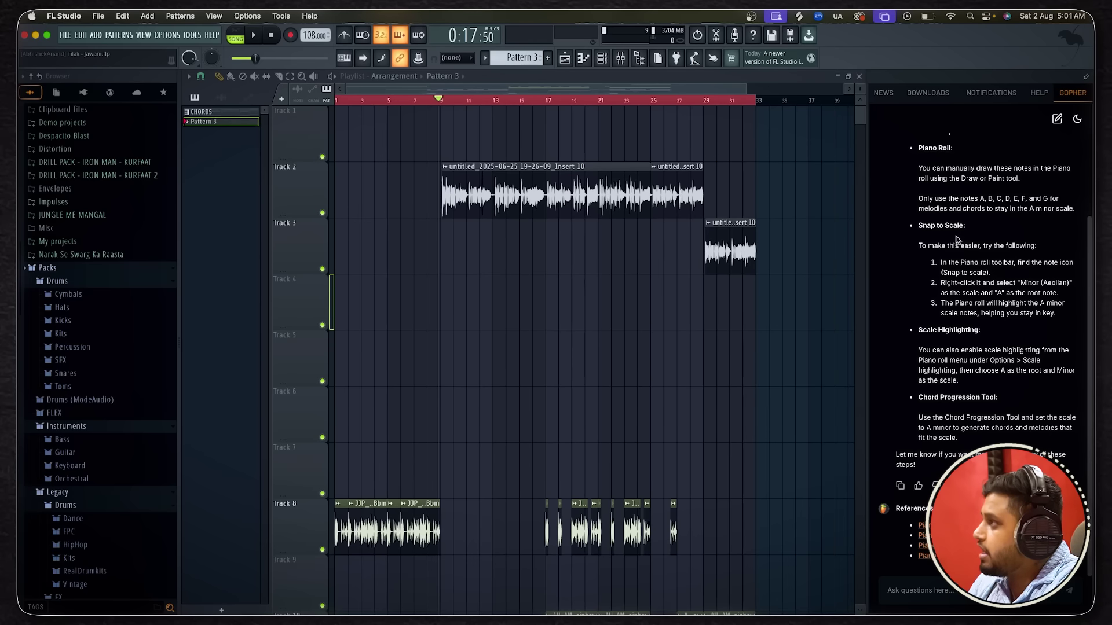
{"action": "scroll", "coordinate": [956, 239], "scroll_direction": "up", "scroll_amount": 3}
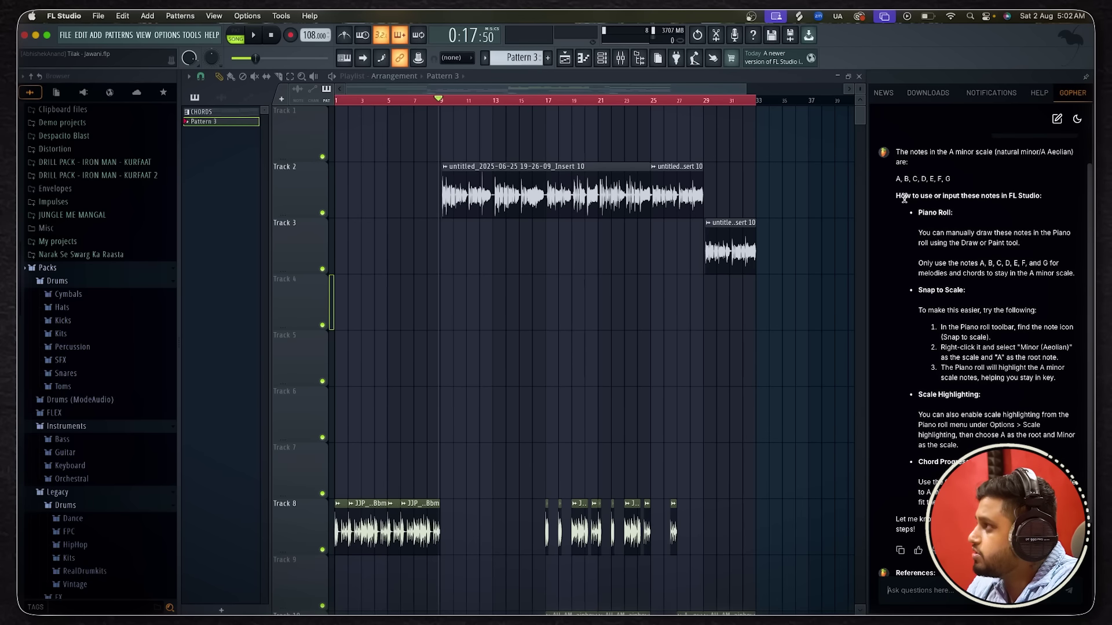
{"action": "left_click_drag", "start_coordinate": [896, 181], "coordinate": [952, 180]}
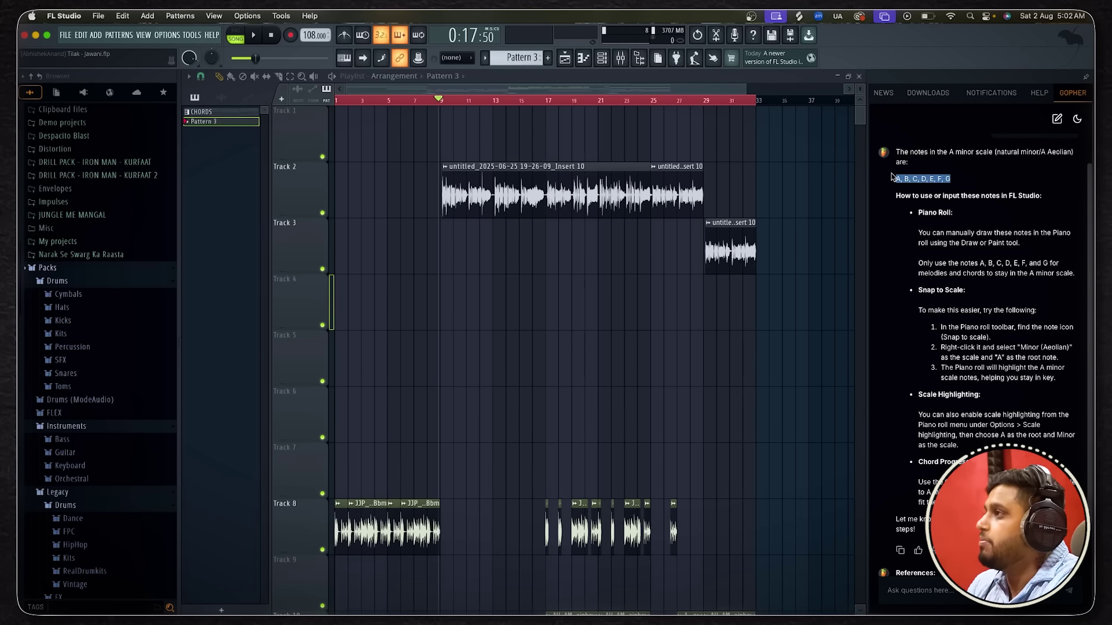
Reopen Melodyne_2 from the VOCALS mixer insert, place its window clear of the Gopher answer and bring that answer back into view.
{"action": "left_click", "coordinate": [619, 58]}
{"action": "left_click", "coordinate": [880, 440]}
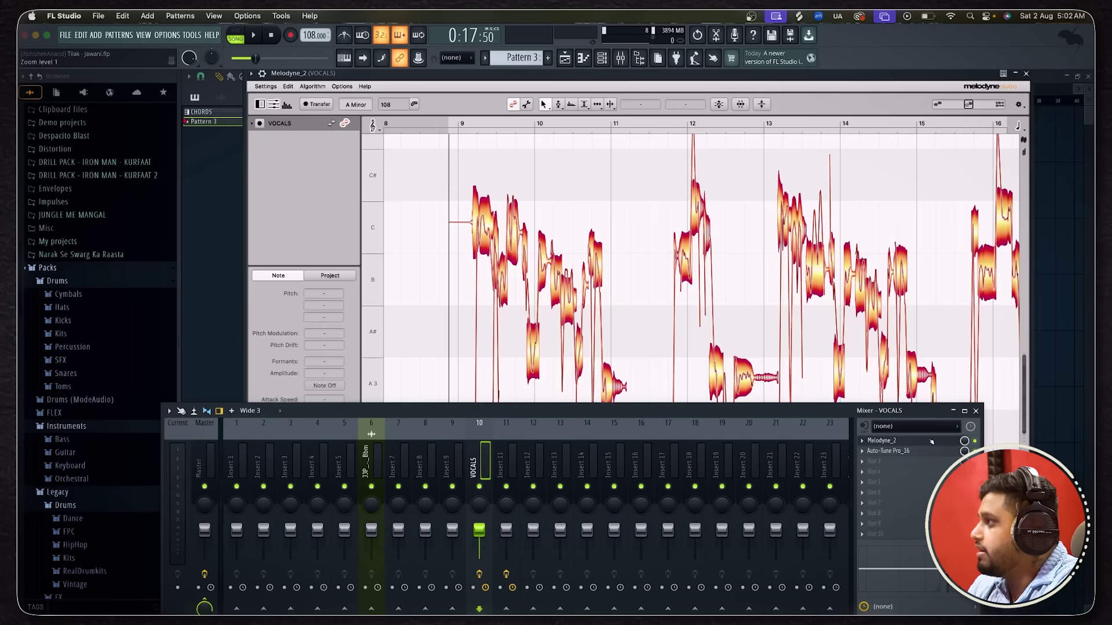
{"action": "left_click", "coordinate": [761, 64]}
{"action": "left_click_drag", "start_coordinate": [797, 80], "coordinate": [614, 88]}
{"action": "left_click", "coordinate": [976, 411]}
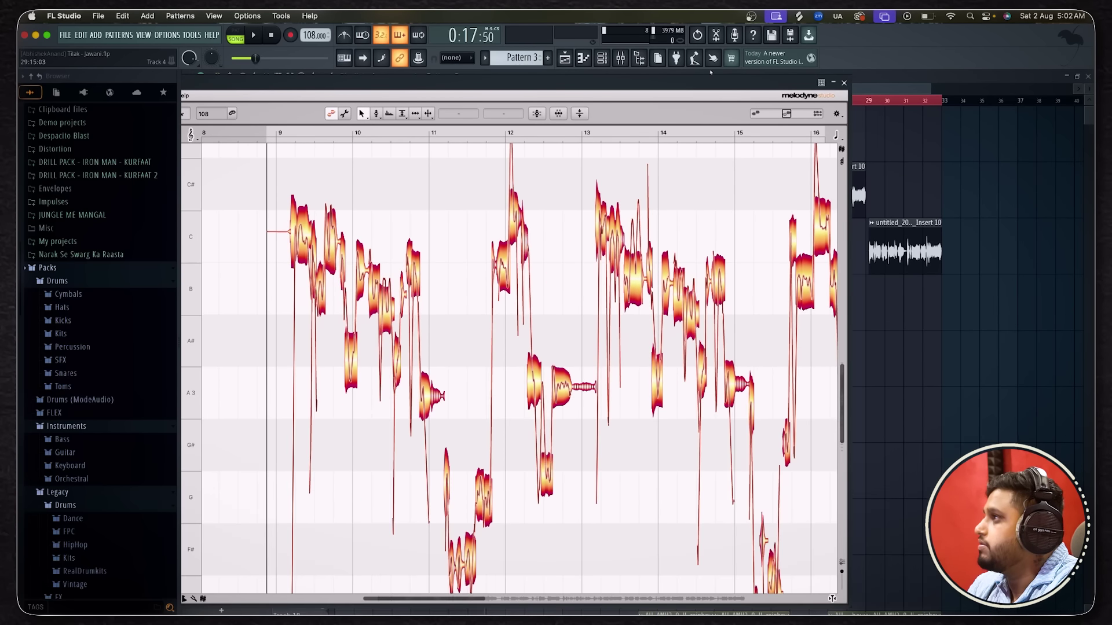
{"action": "left_click", "coordinate": [639, 58]}
{"action": "left_click", "coordinate": [638, 58]}
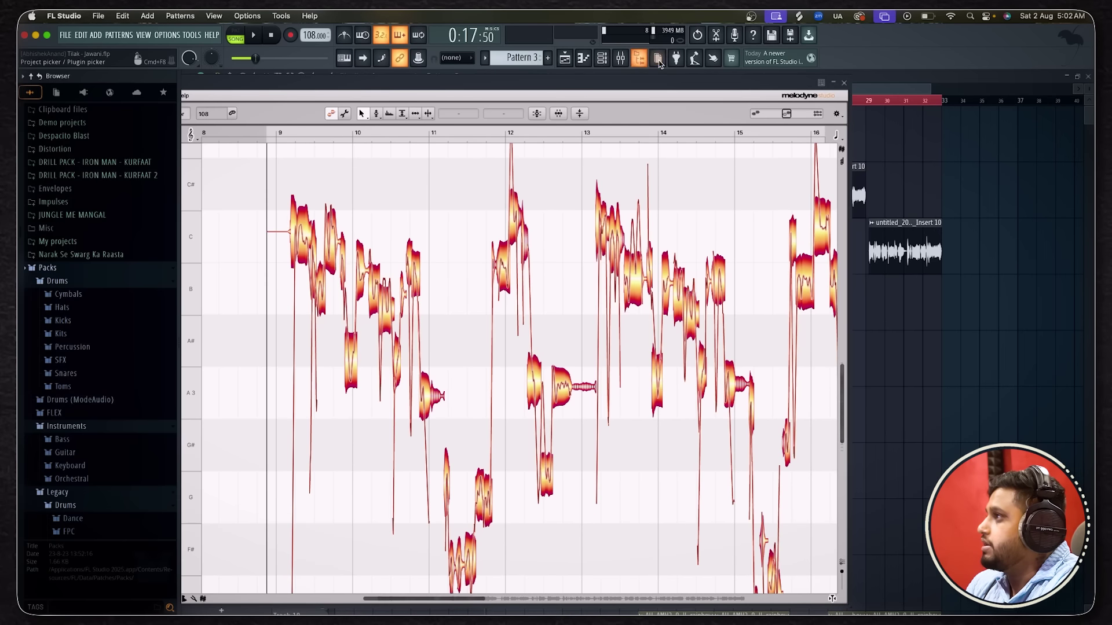
{"action": "left_click", "coordinate": [732, 58]}
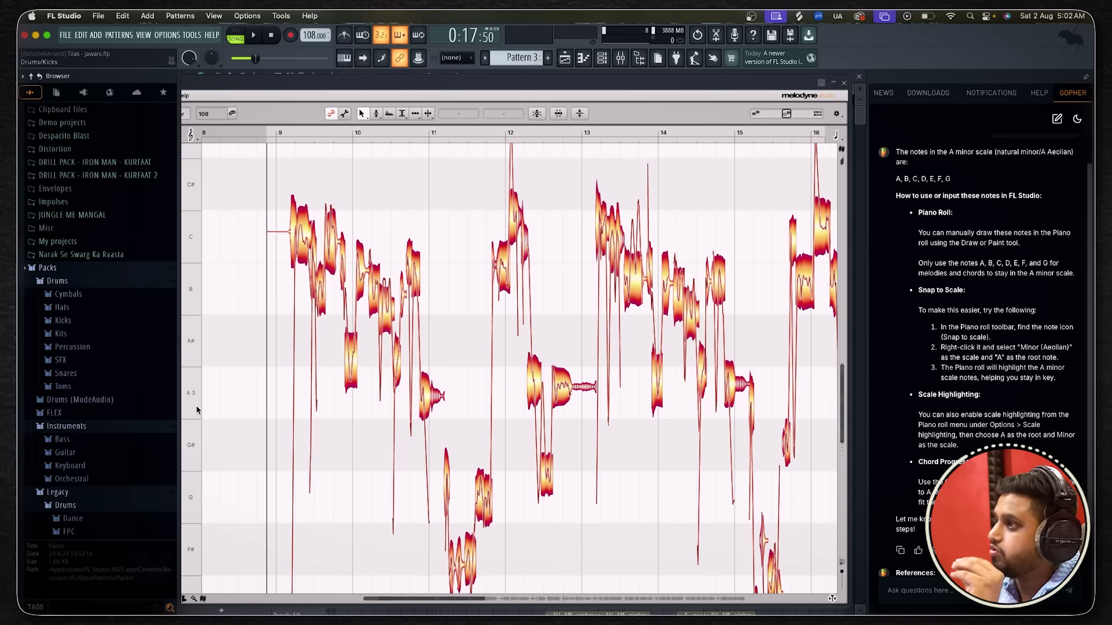
Try the short note just before bar 10 at A3, A#3 and B3 to compare the pitch rows.
{"action": "left_click", "coordinate": [350, 387]}
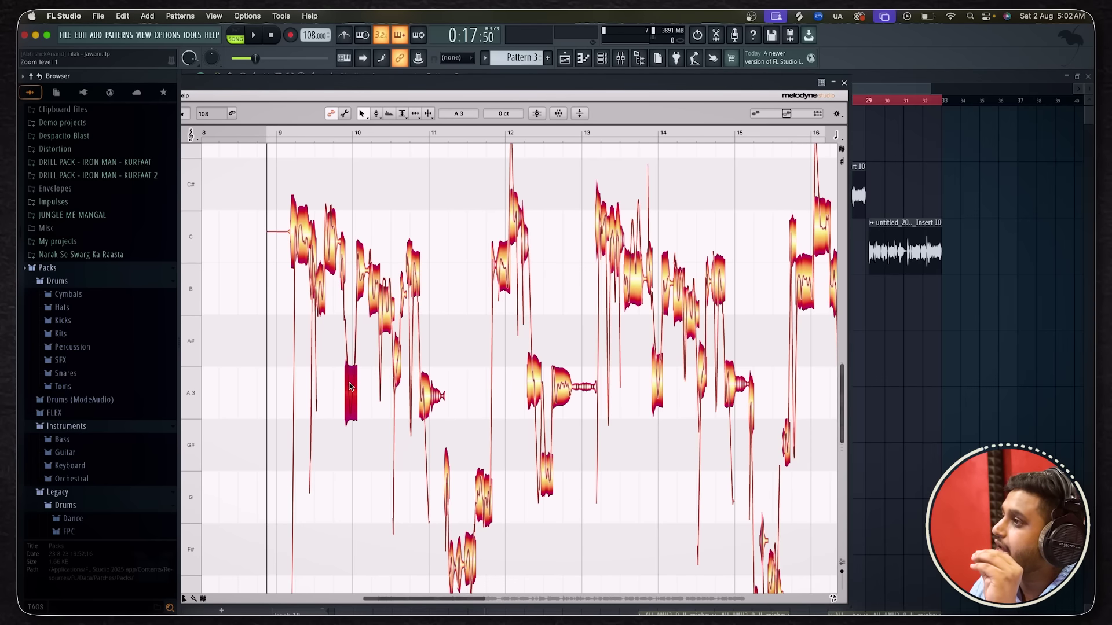
{"action": "left_click_drag", "start_coordinate": [349, 387], "coordinate": [348, 347]}
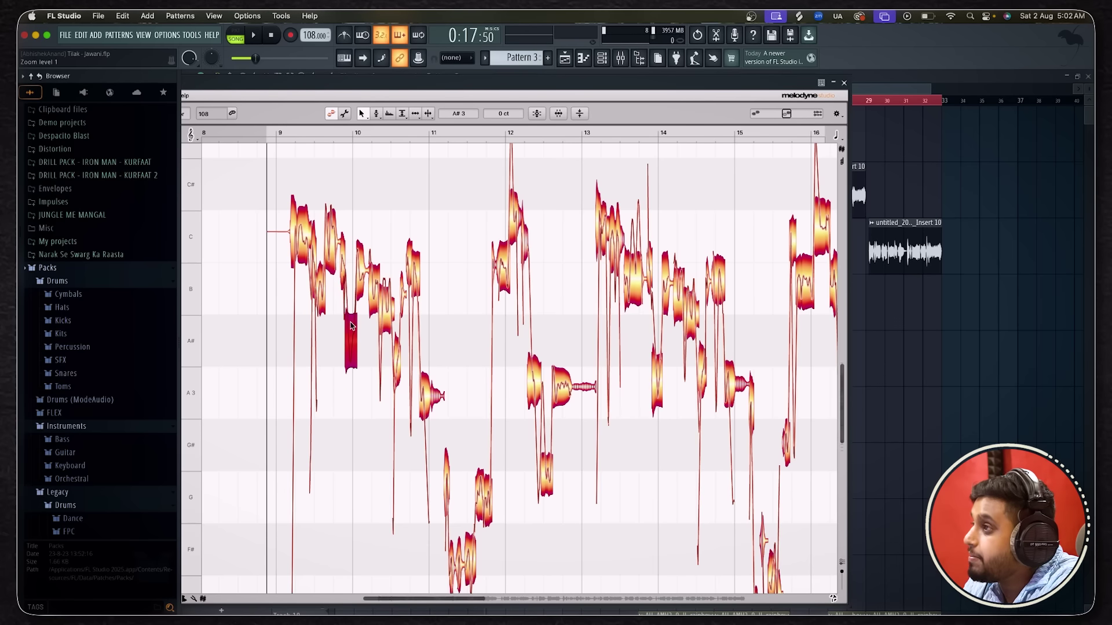
{"action": "left_click_drag", "start_coordinate": [352, 328], "coordinate": [350, 299]}
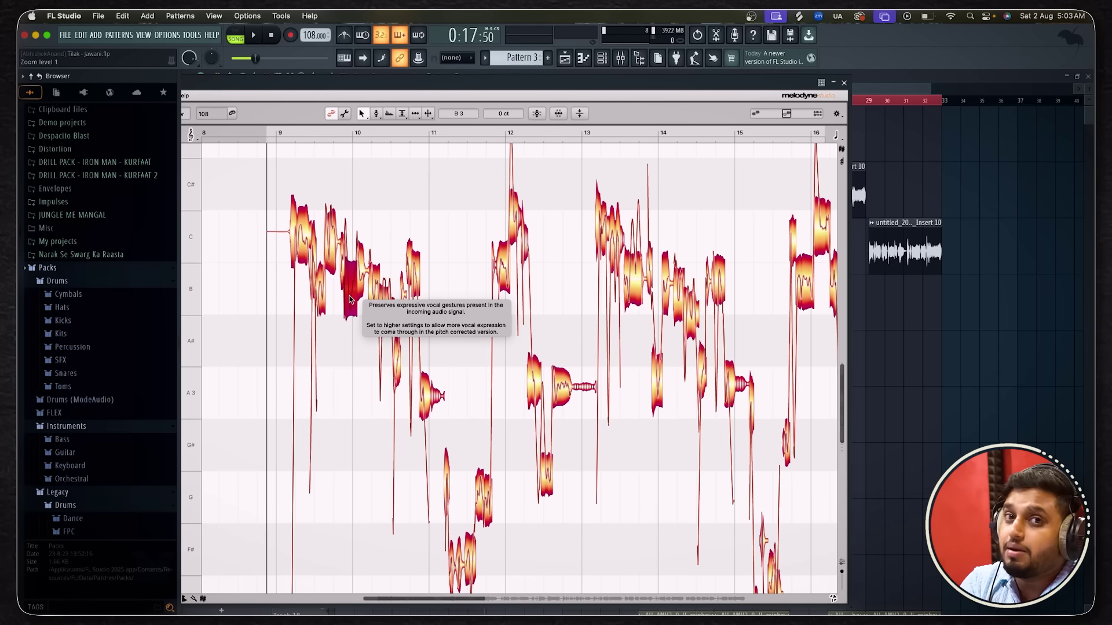
Try the short note just before bar 10 at A#3, outside the A minor scale, and audition the phrase.
{"action": "left_click_drag", "start_coordinate": [349, 299], "coordinate": [346, 346]}
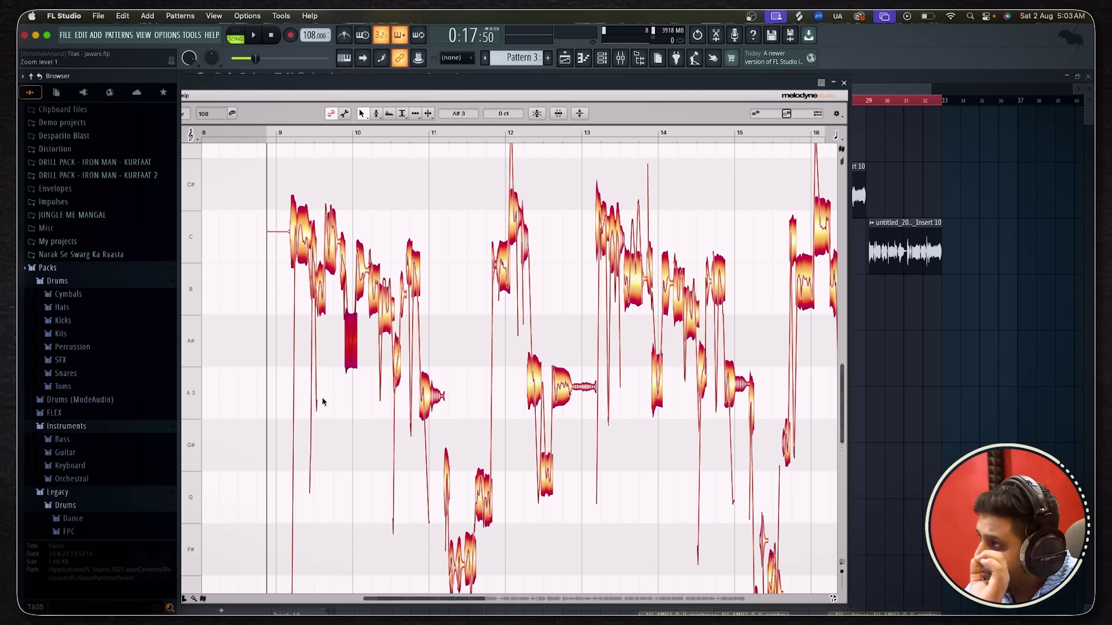
{"action": "scroll", "coordinate": [335, 367], "scroll_direction": "up", "scroll_amount": 2}
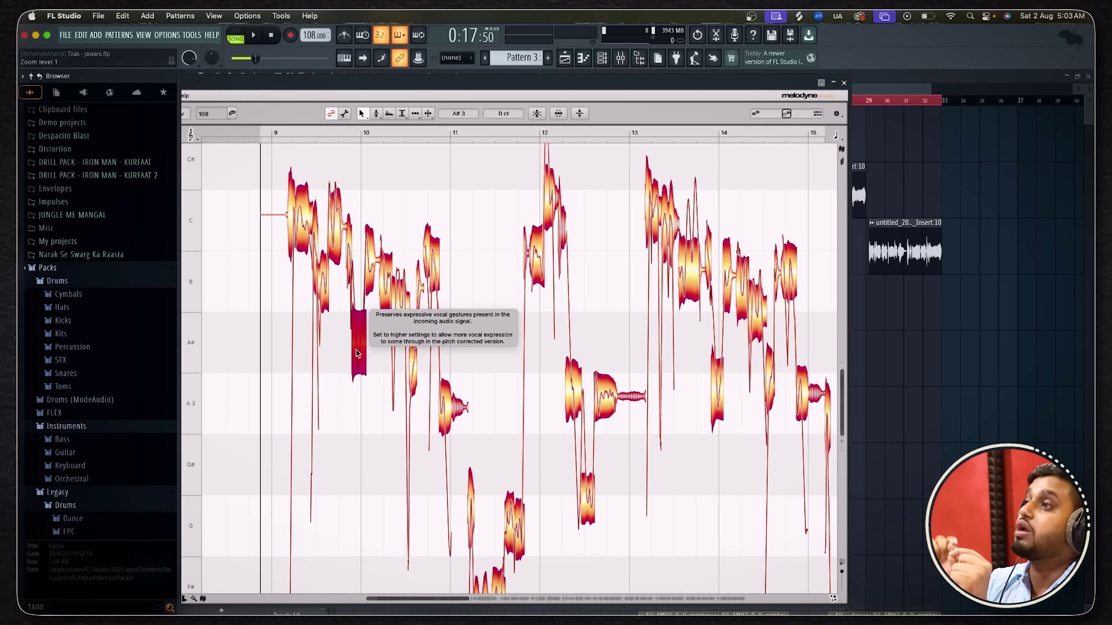
{"action": "mouse_move", "coordinate": [357, 354]}
{"action": "left_mouse_down"}
{"action": "mouse_move", "coordinate": [358, 306]}
{"action": "mouse_move", "coordinate": [357, 409]}
{"action": "mouse_move", "coordinate": [357, 360]}
{"action": "left_mouse_up"}
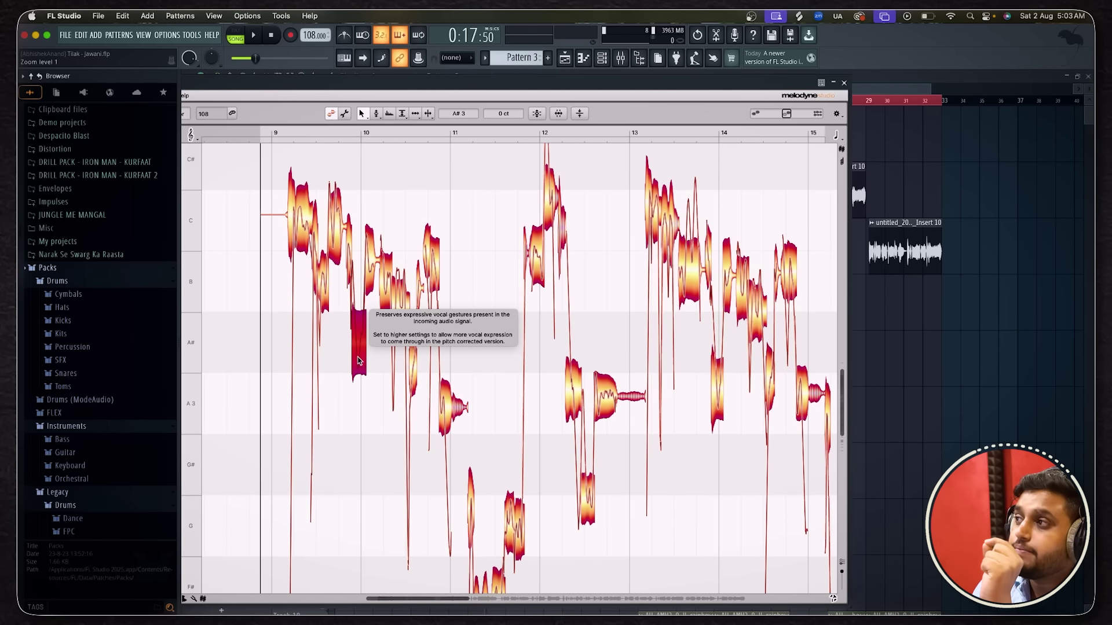
{"action": "key", "text": "space"}
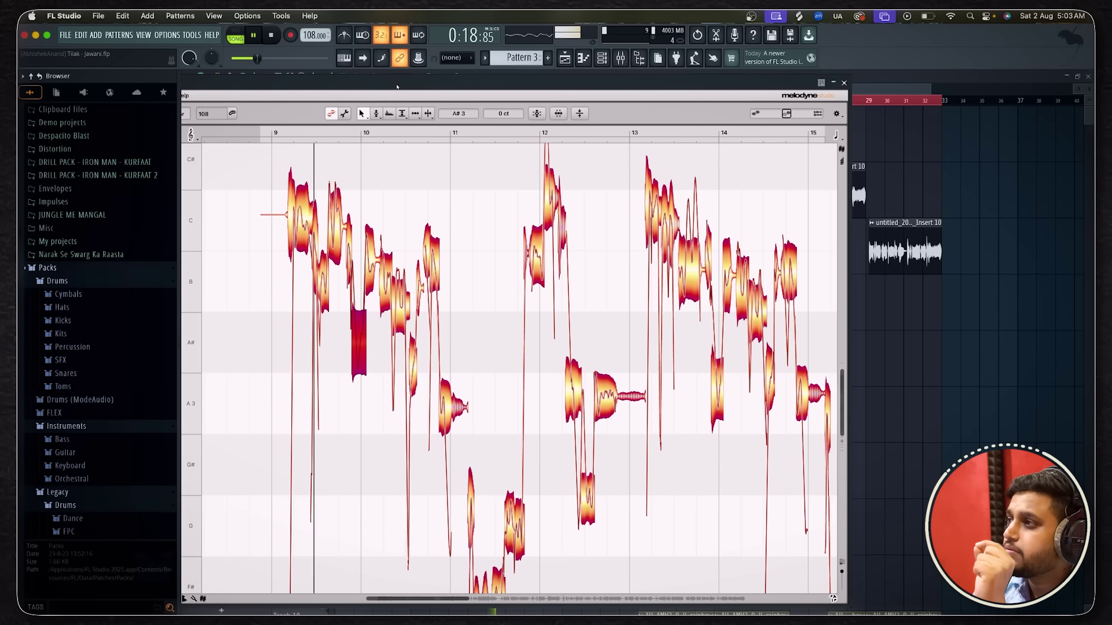
{"action": "key", "text": "space"}
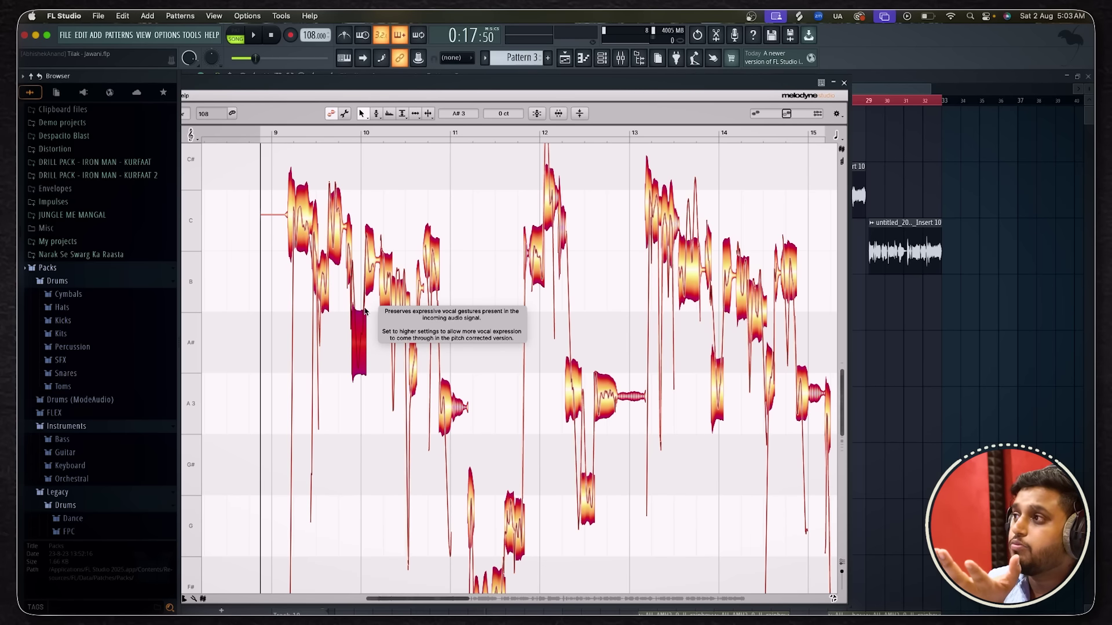
Try raising the selected note just before bar 10 to B3 at 0 cents and audition the phrase.
{"action": "left_click_drag", "start_coordinate": [361, 327], "coordinate": [362, 280]}
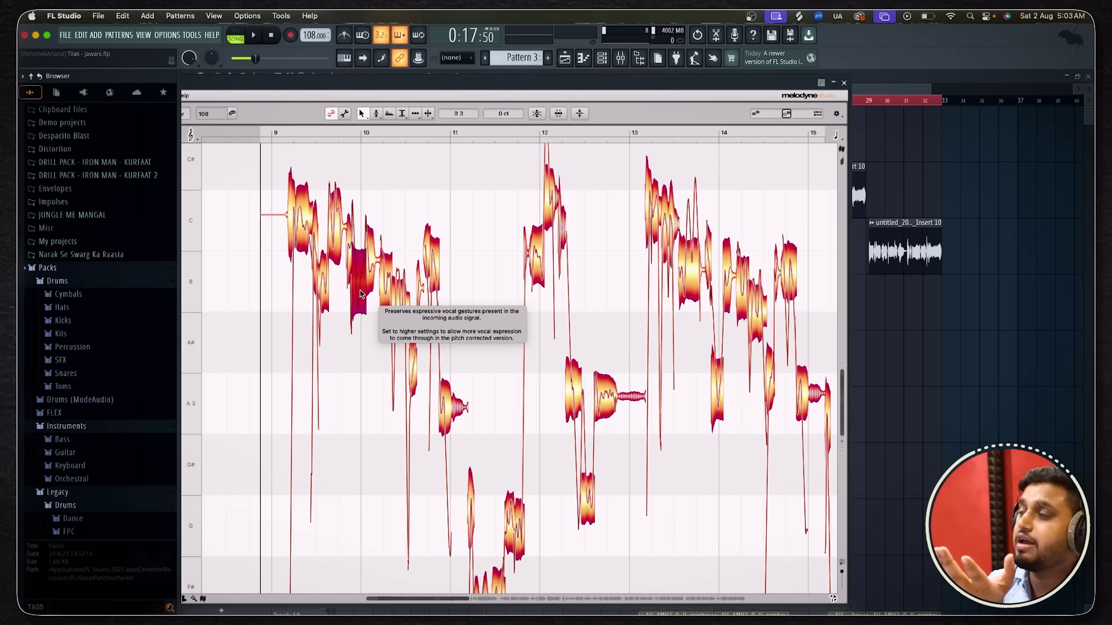
{"action": "key", "text": "space"}
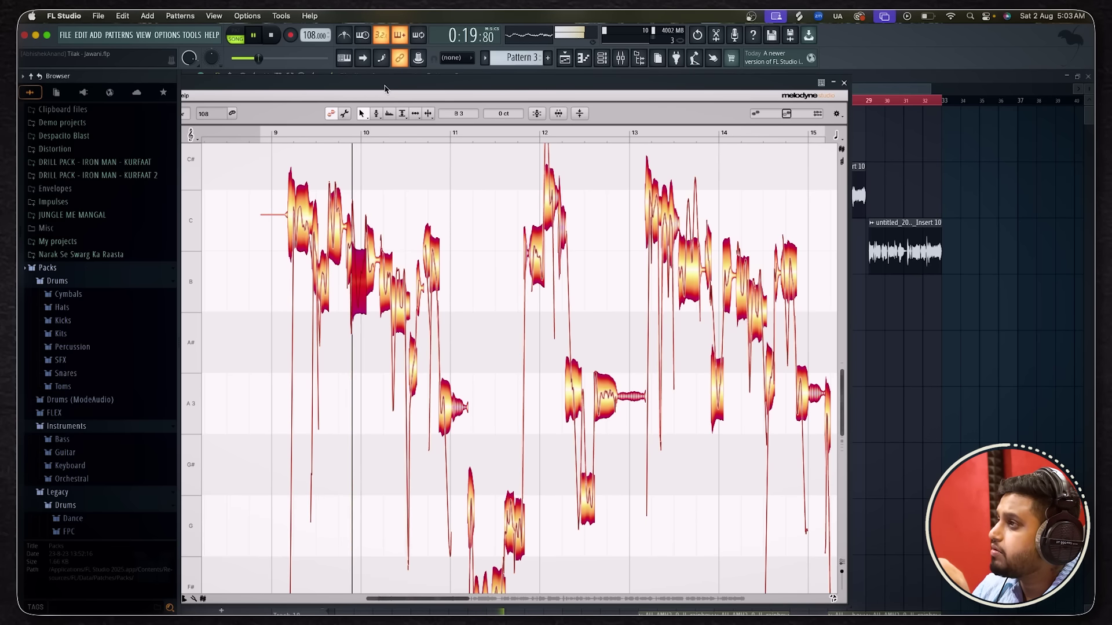
{"action": "key", "text": "space"}
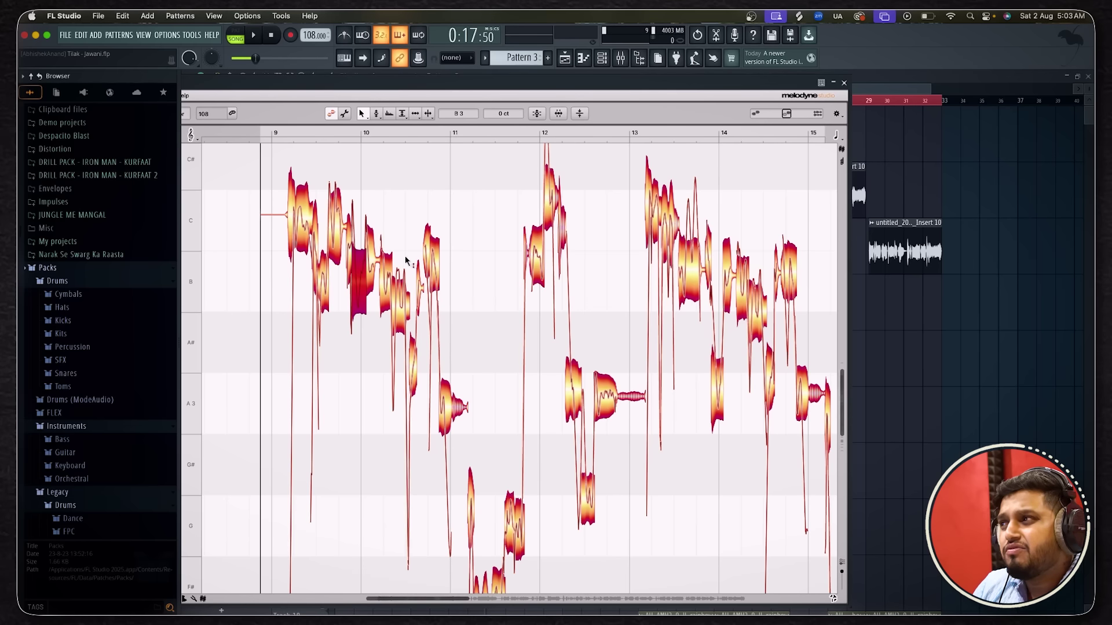
Set the note just before bar 10 to A3 at 0 cents and play the phrase to check it.
{"action": "left_click_drag", "start_coordinate": [362, 294], "coordinate": [367, 407]}
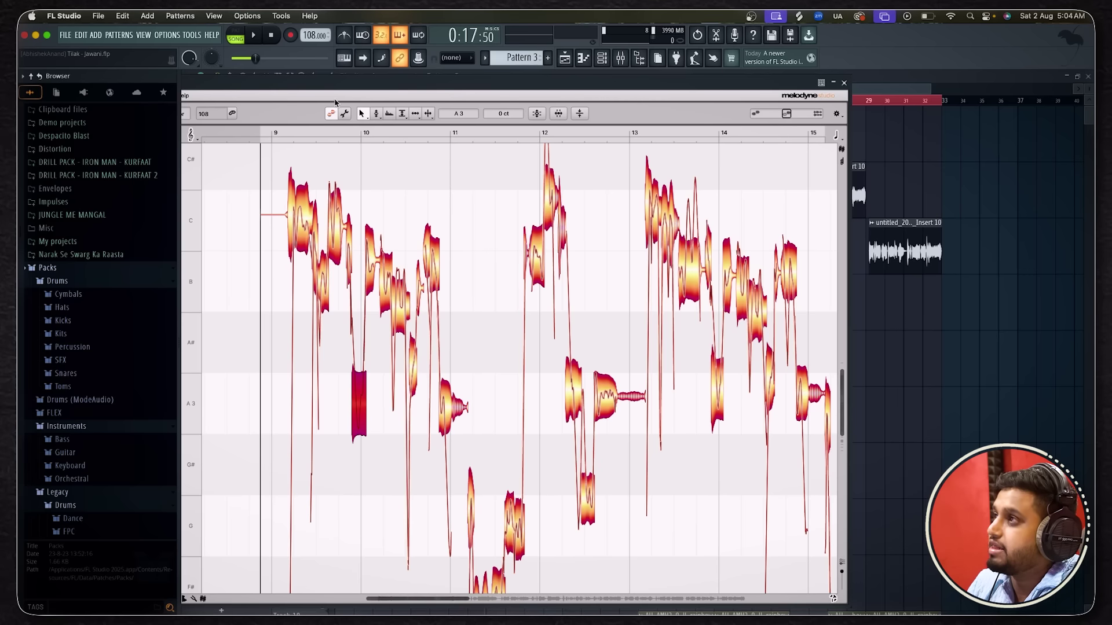
{"action": "key", "text": "space"}
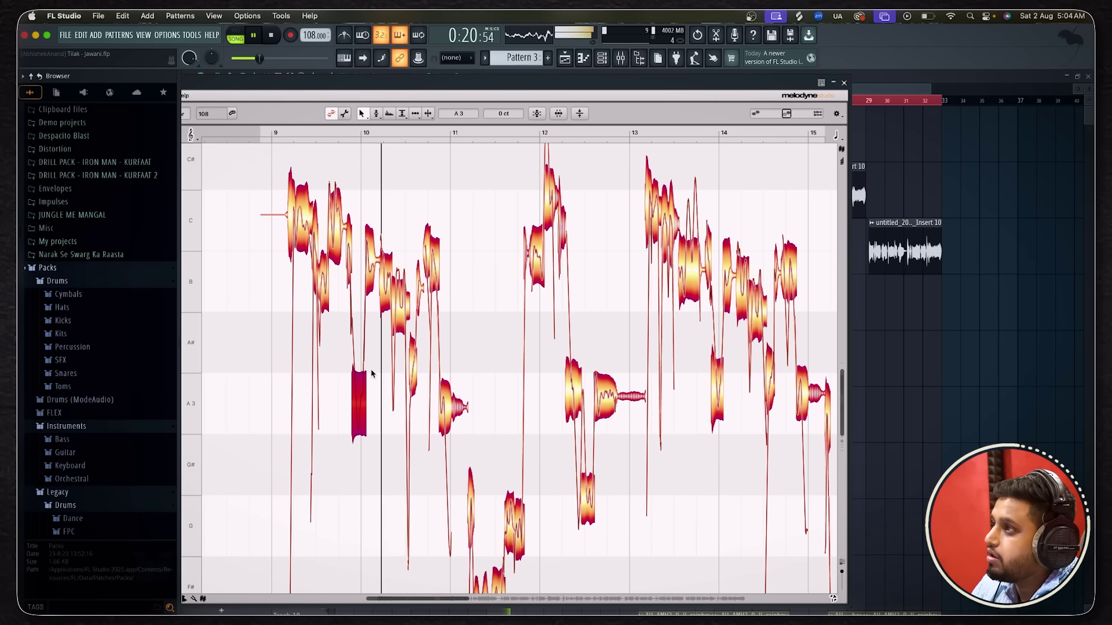
{"action": "key", "text": "space"}
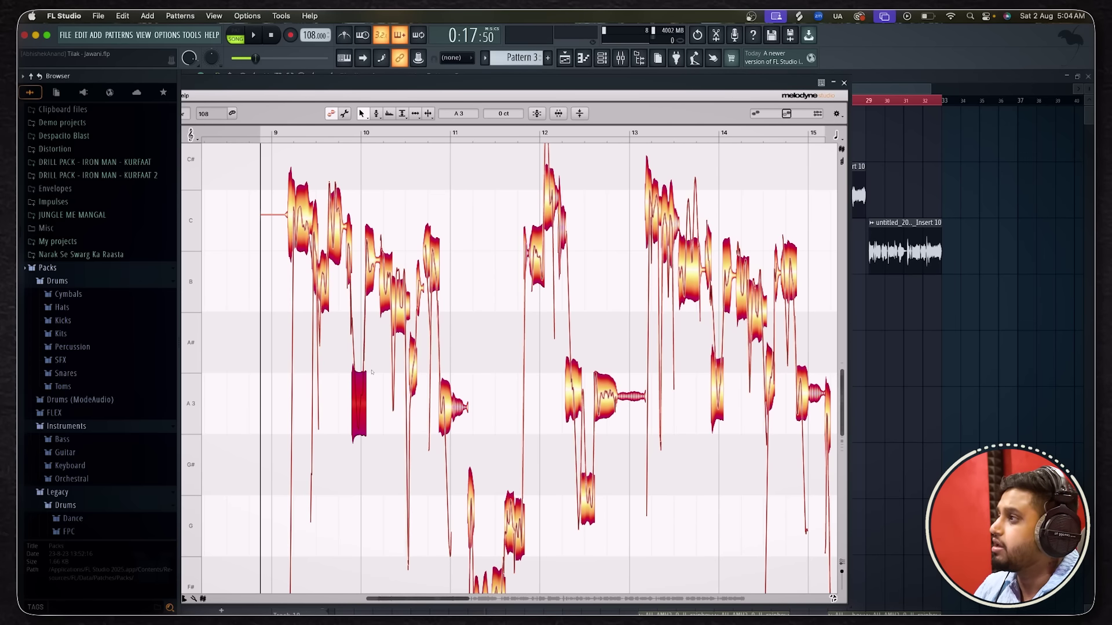
{"action": "scroll", "coordinate": [371, 372], "scroll_direction": "down", "scroll_amount": 5}
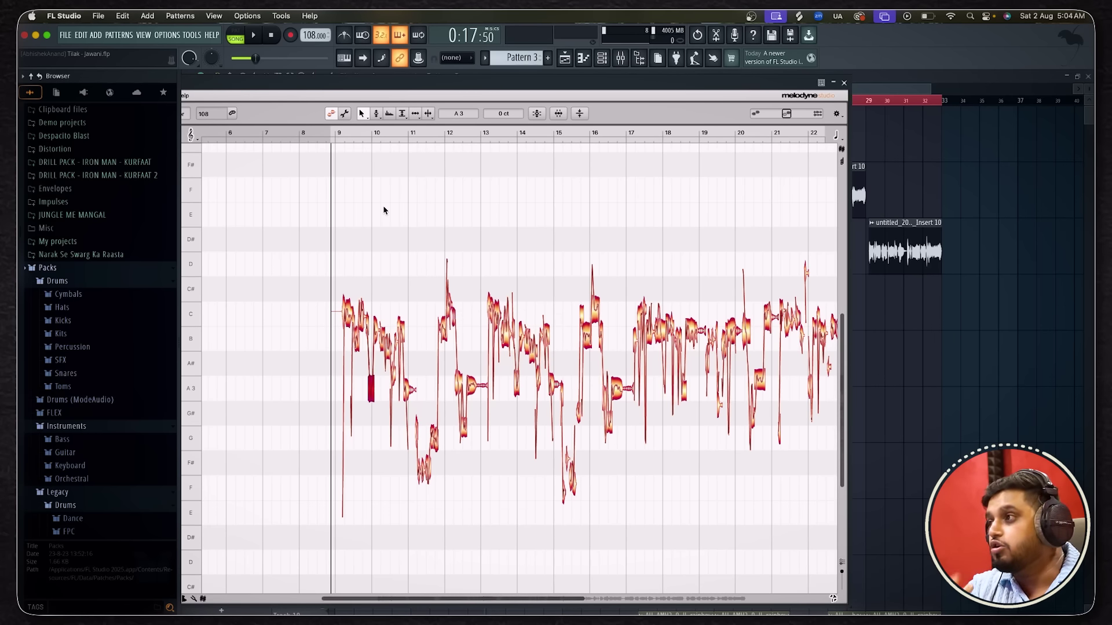
{"action": "scroll", "coordinate": [317, 346], "scroll_direction": "up", "scroll_amount": 4}
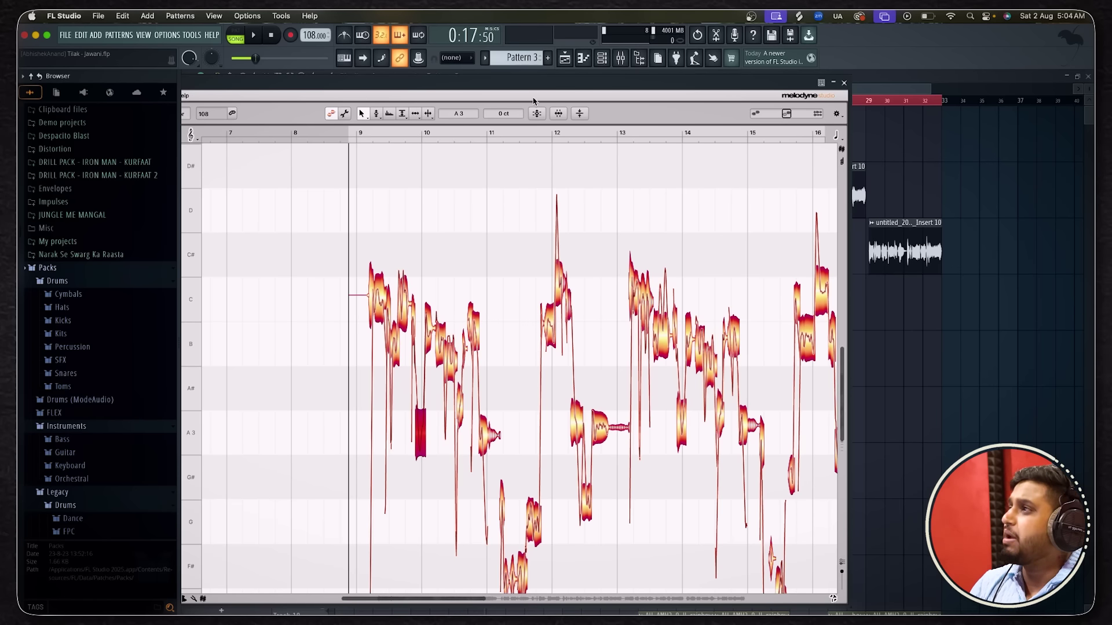
Return to the playlist, open the channel rack and set its channel filter to All.
{"action": "left_click", "coordinate": [565, 58]}
{"action": "left_click", "coordinate": [602, 60]}
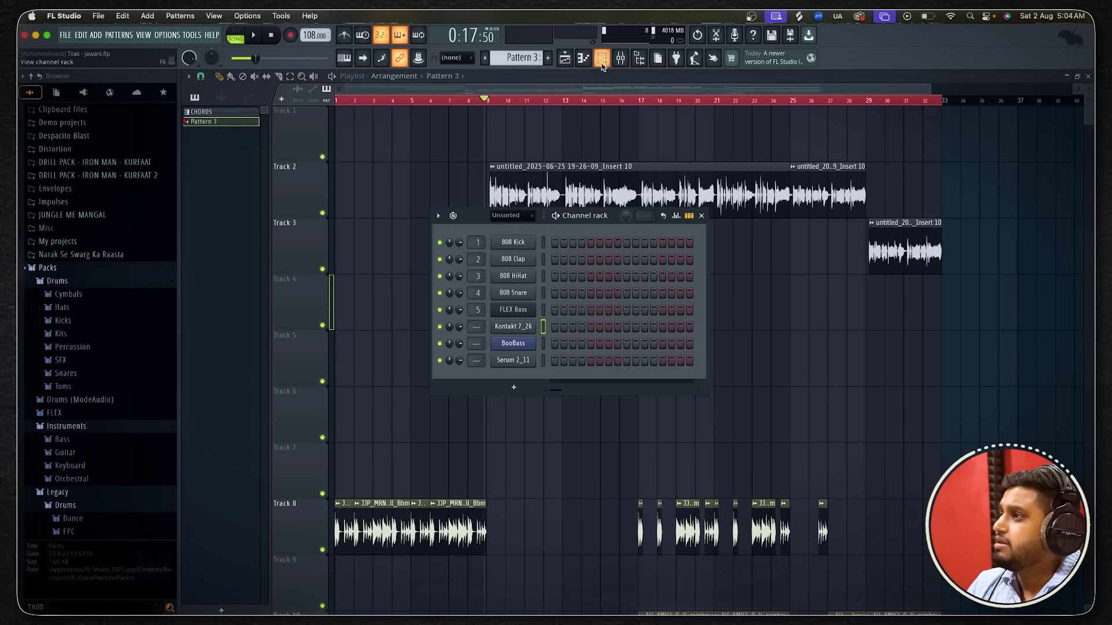
{"action": "left_click", "coordinate": [510, 216]}
{"action": "left_click", "coordinate": [512, 228]}
{"action": "scroll", "coordinate": [565, 347], "scroll_direction": "down", "scroll_amount": 2}
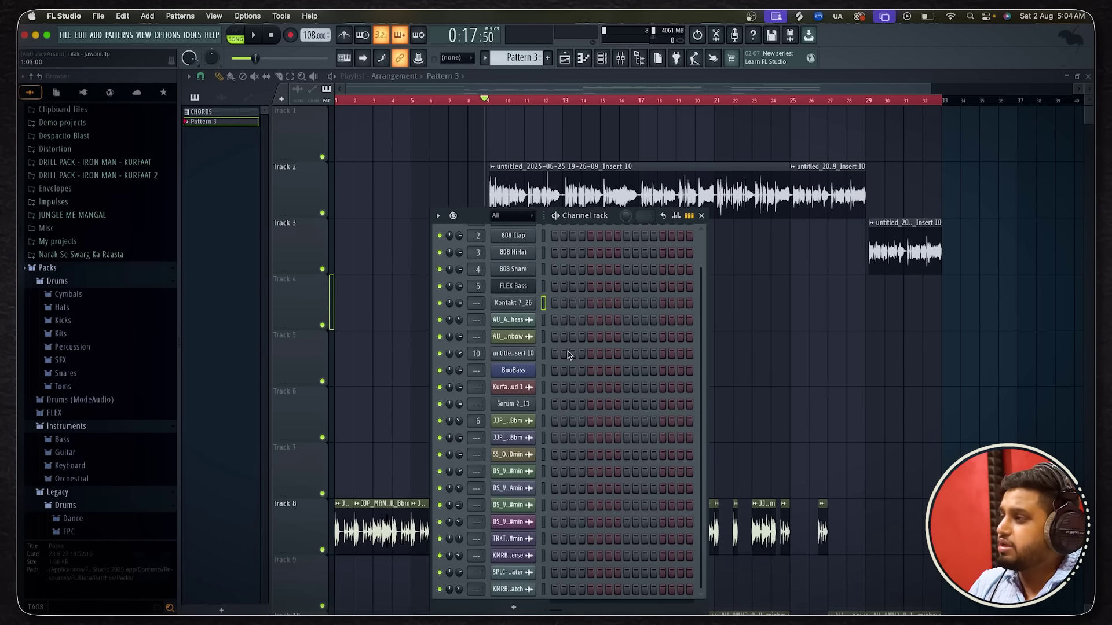
Open the piano roll of the 808 Snare channel.
{"action": "scroll", "coordinate": [565, 348], "scroll_direction": "up", "scroll_amount": 2}
{"action": "right_click", "coordinate": [516, 294]}
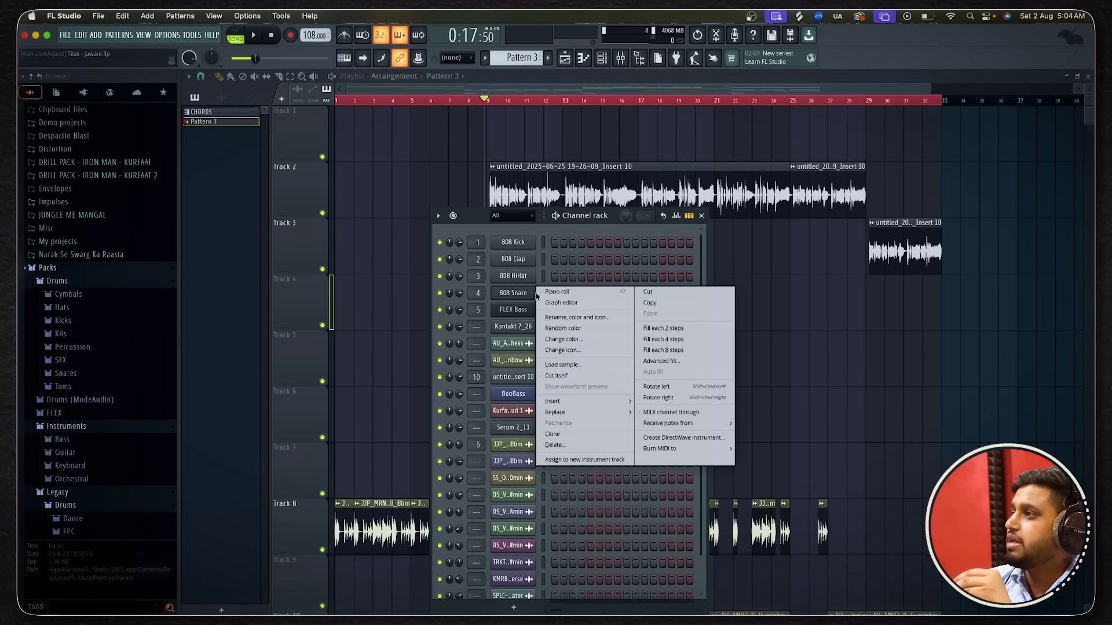
{"action": "left_click", "coordinate": [541, 295]}
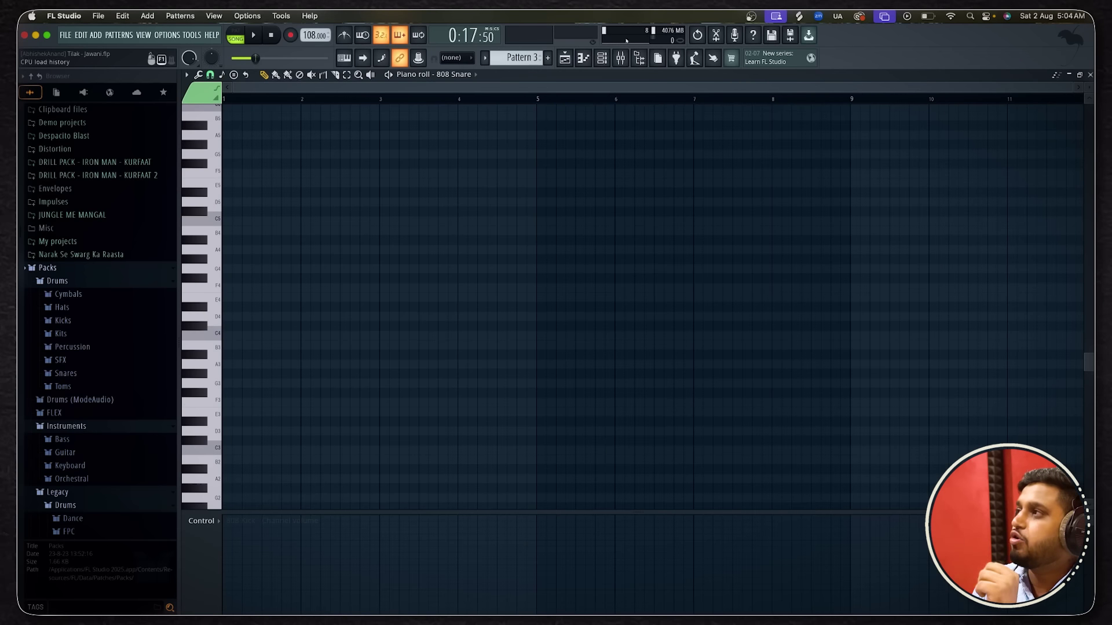
Add an FL Keys instrument to the channel rack, and close its plugin window and the rack.
{"action": "left_click", "coordinate": [602, 57]}
{"action": "left_click", "coordinate": [513, 607]}
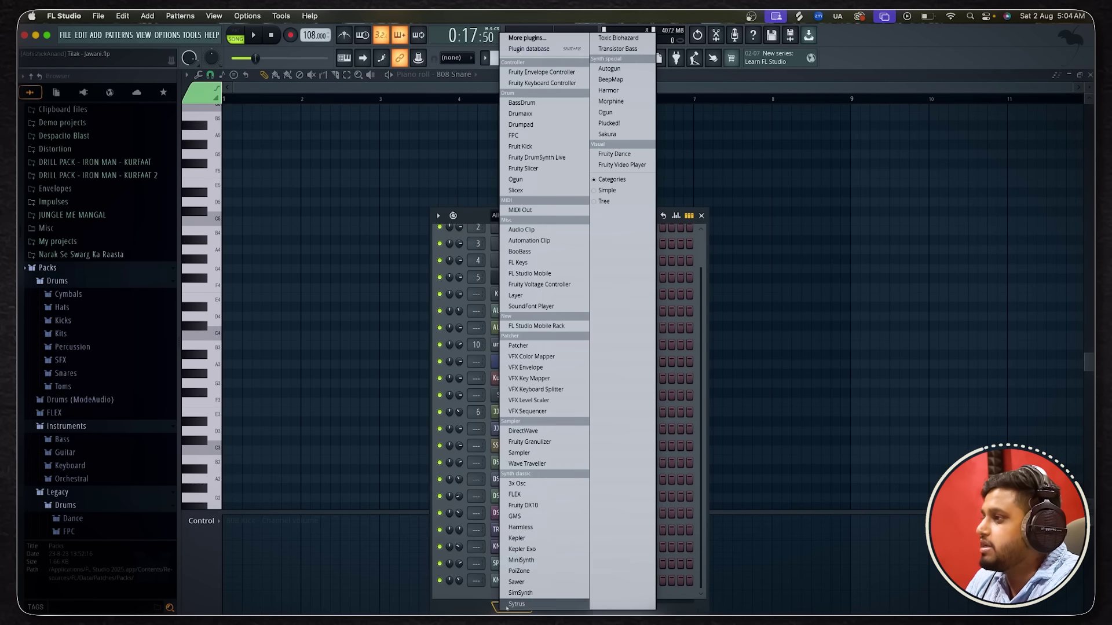
{"action": "left_click", "coordinate": [537, 38]}
{"action": "type", "text": "FL Keys"}
{"action": "key", "text": "Down"}
{"action": "key", "text": "Return"}
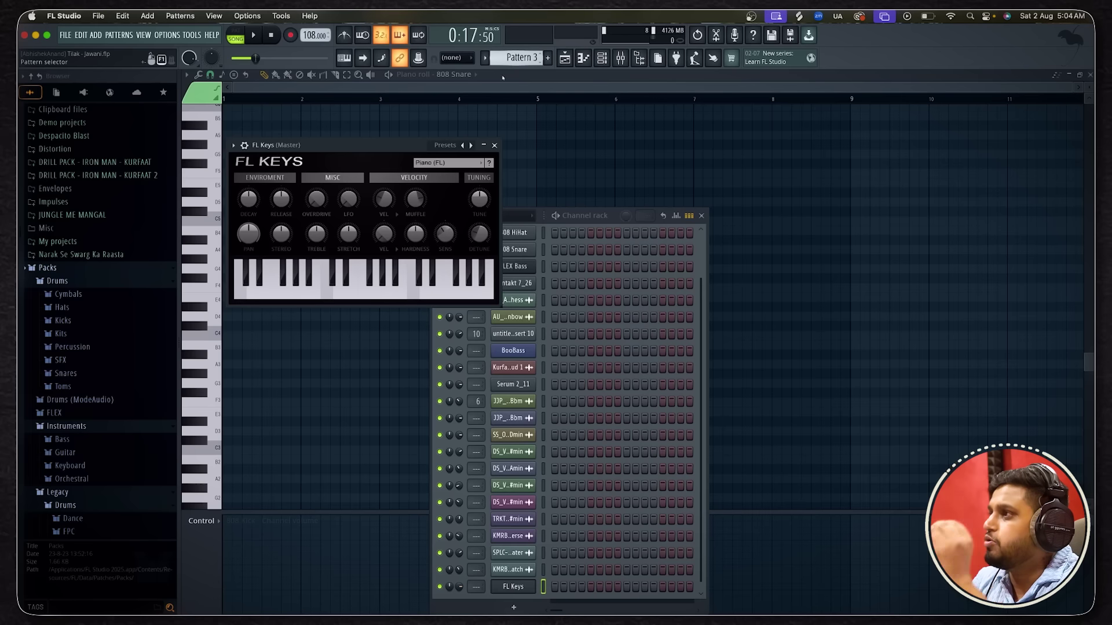
{"action": "left_click", "coordinate": [494, 144]}
{"action": "key", "text": "F6"}
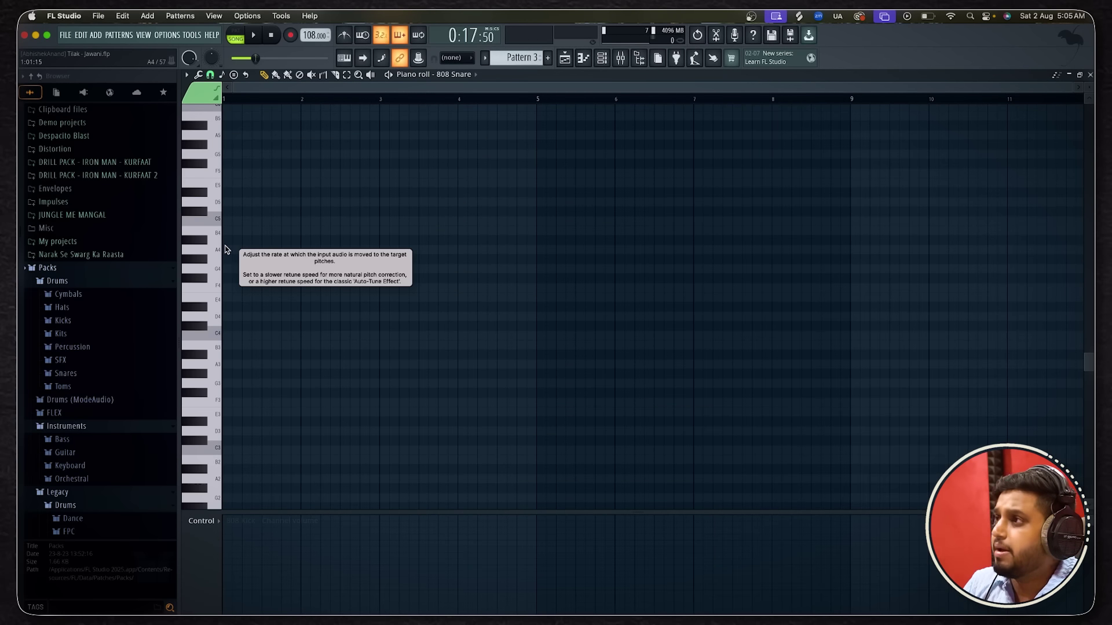
Place a C#5 note at the start of bar 1 and switch the piano roll from 808 Snare to FL Keys.
{"action": "left_click", "coordinate": [227, 211]}
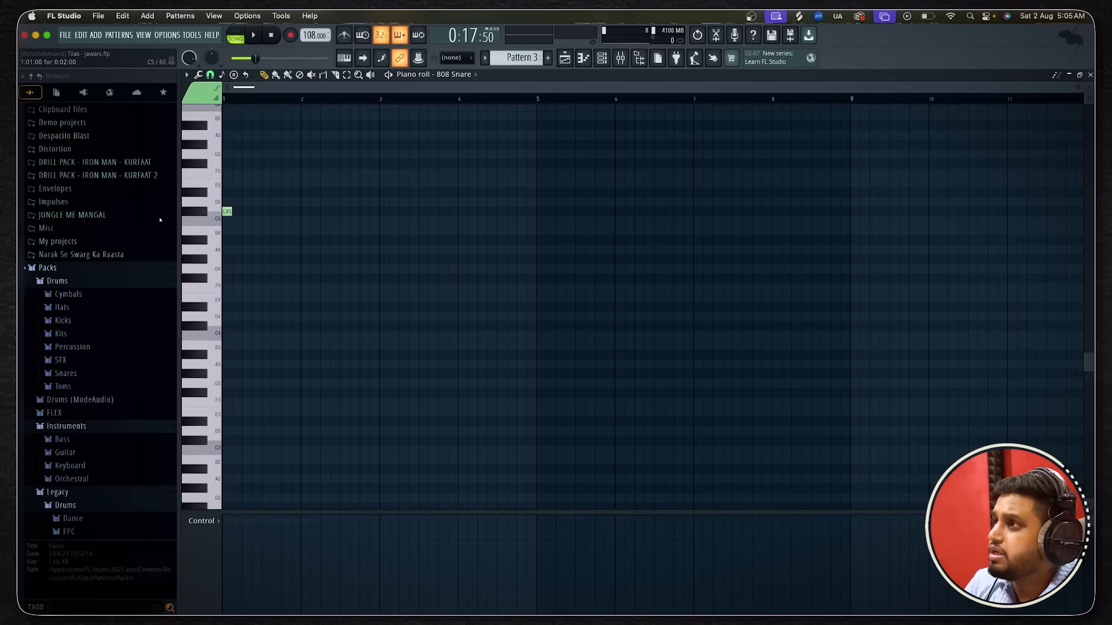
{"action": "left_click", "coordinate": [454, 74]}
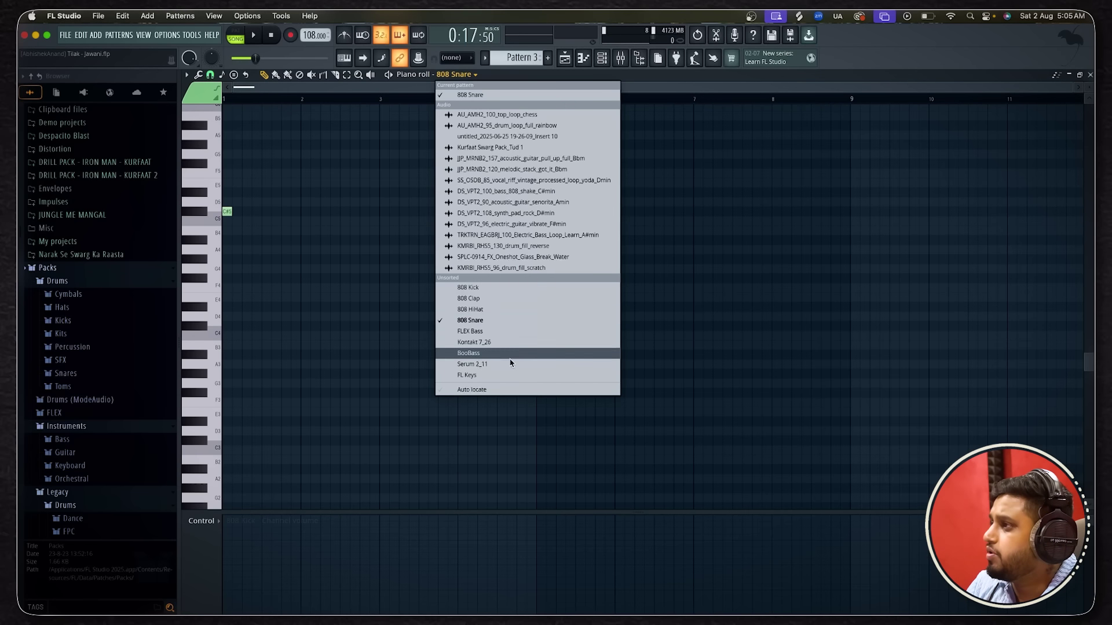
{"action": "left_click", "coordinate": [480, 375]}
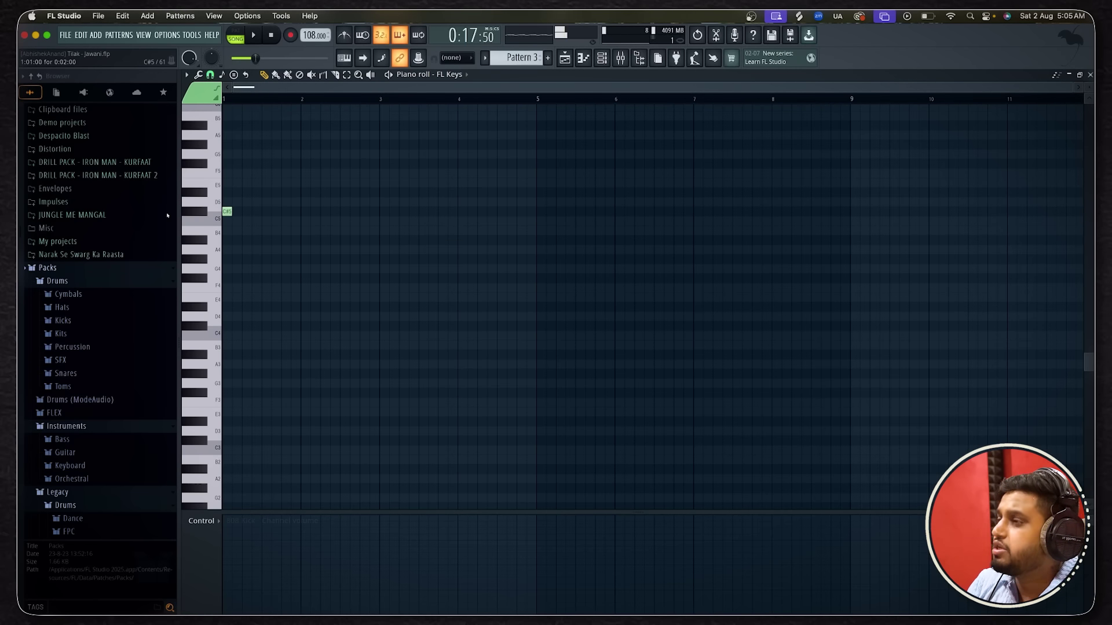
Draw a run of short FL Keys notes from the start of bar 1: A4, G4, F4, G4, A4, C5 and D5.
{"action": "scroll", "coordinate": [229, 243], "scroll_direction": "up", "scroll_amount": 5}
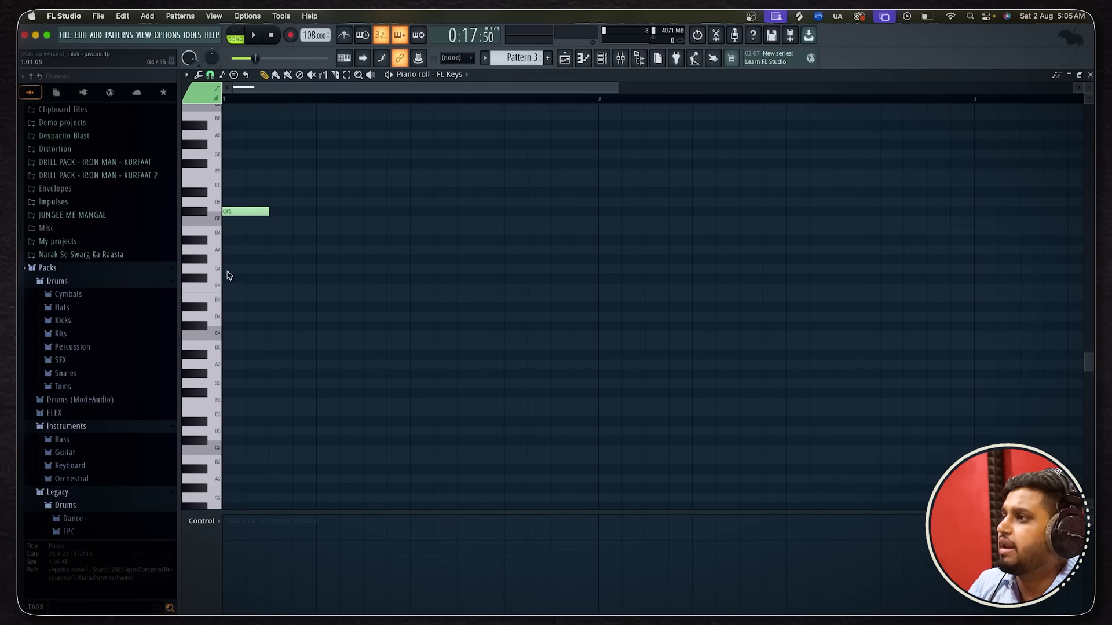
{"action": "left_click", "coordinate": [228, 249]}
{"action": "left_click", "coordinate": [271, 269]}
{"action": "left_click", "coordinate": [317, 288]}
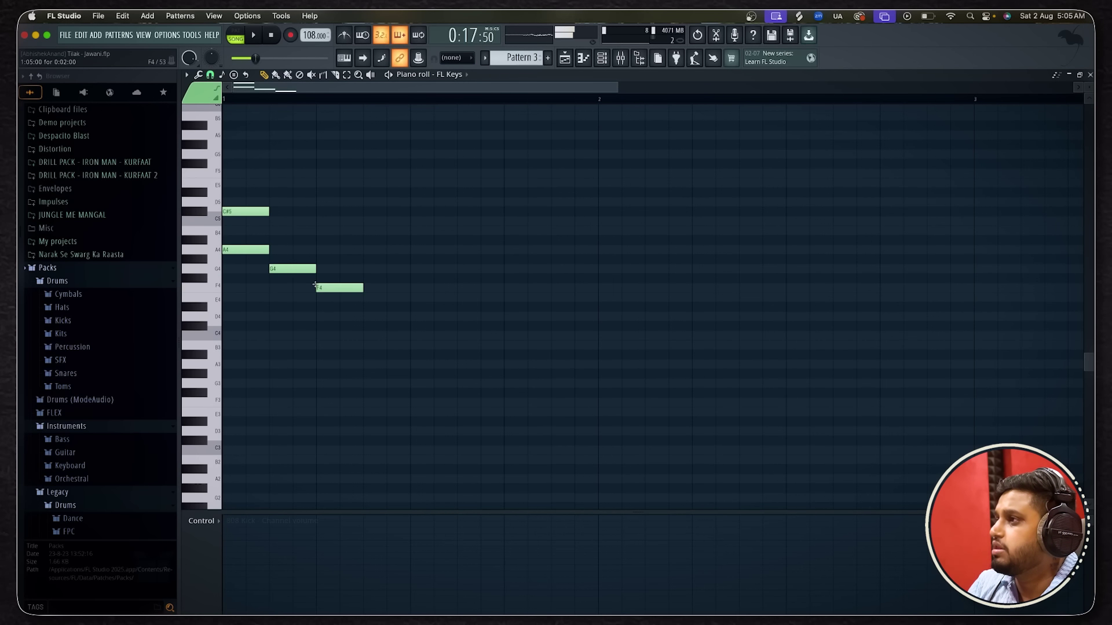
{"action": "left_click", "coordinate": [365, 269]}
{"action": "left_click", "coordinate": [412, 250]}
{"action": "left_click", "coordinate": [415, 221]}
{"action": "left_click", "coordinate": [462, 202]}
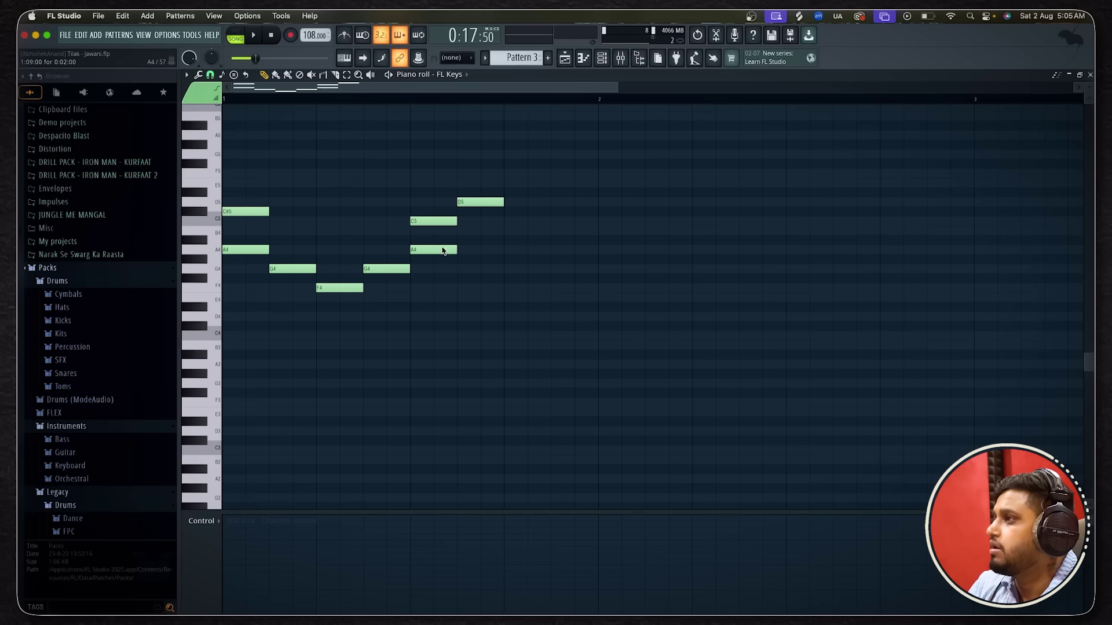
Rework the FL Keys melody to end on C5, C#5 and A4, and delete the C#5 above the first note.
{"action": "left_click_drag", "start_coordinate": [447, 221], "coordinate": [547, 216]}
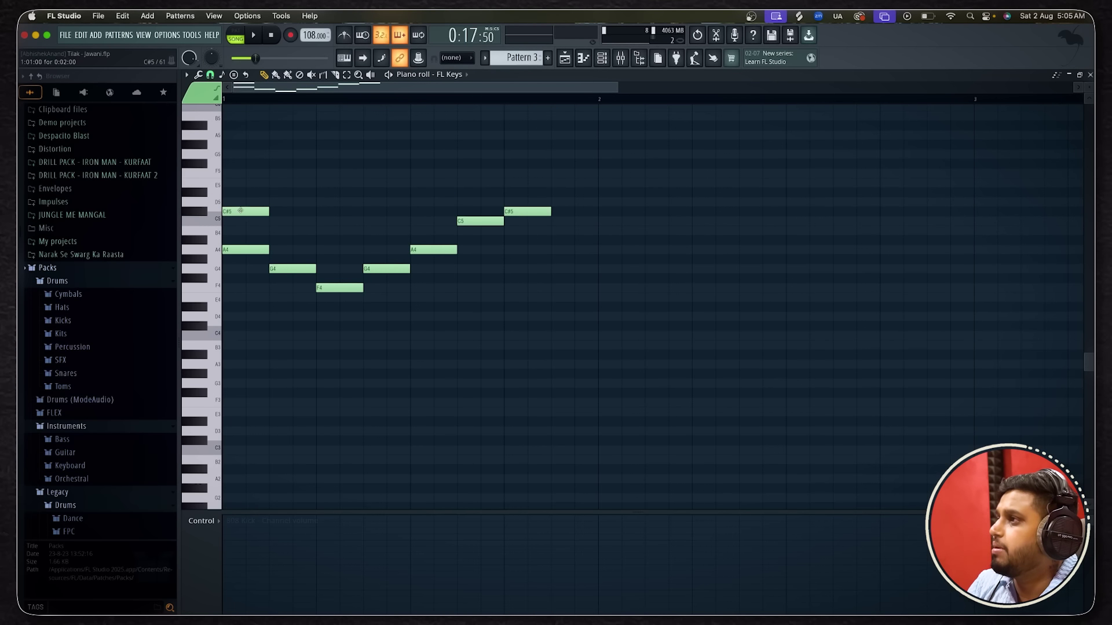
{"action": "right_click", "coordinate": [240, 210]}
{"action": "left_click", "coordinate": [555, 250]}
Audition the FL Keys melody by itself in pattern mode.
{"action": "key", "text": "space"}
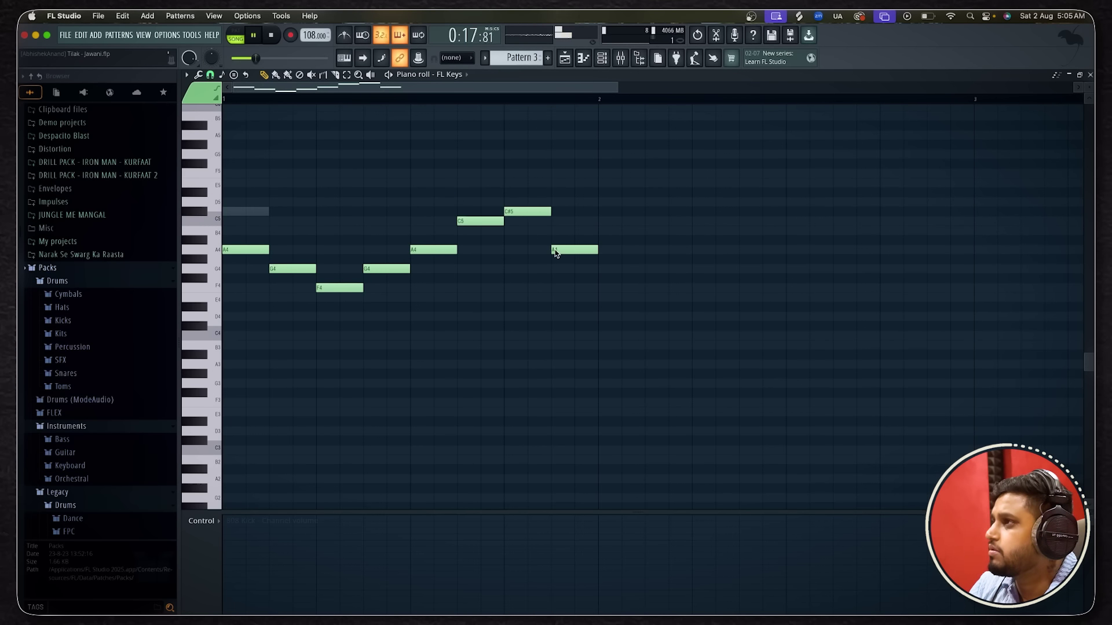
{"action": "key", "text": "l"}
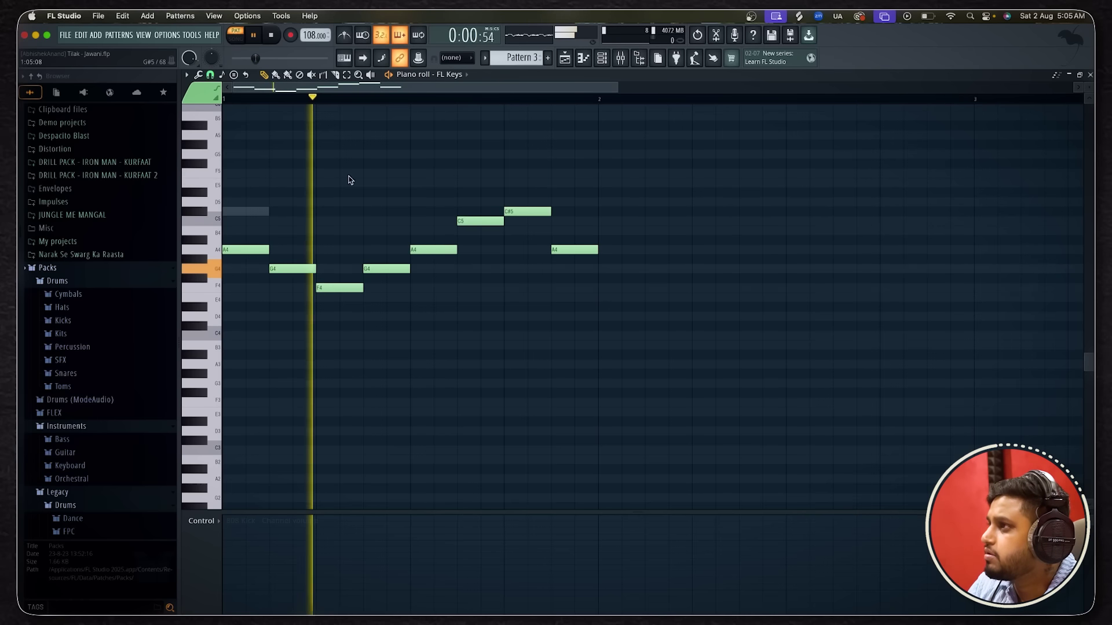
{"action": "key", "text": "space"}
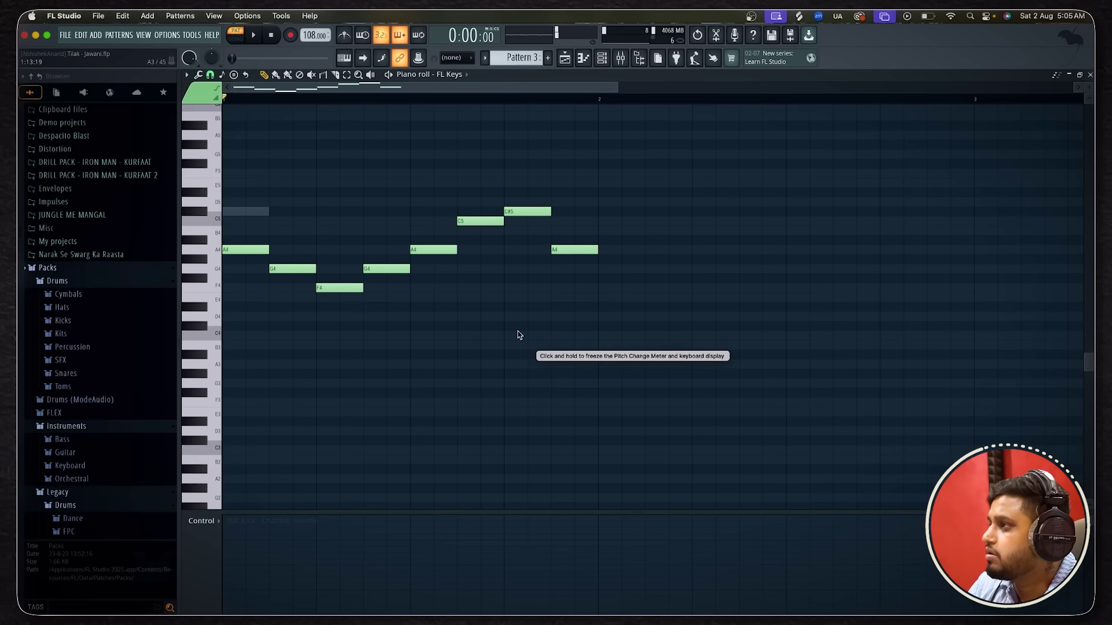
Try the second-to-last note of the FL Keys melody at D#5, audition it, and settle the note on D5.
{"action": "left_click_drag", "start_coordinate": [517, 212], "coordinate": [517, 186]}
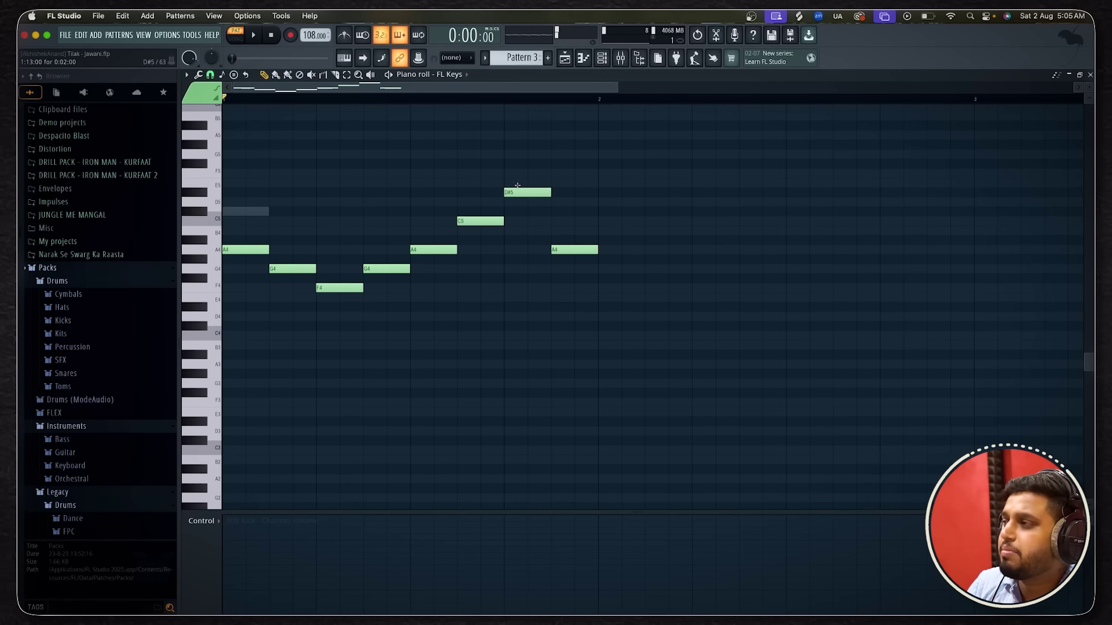
{"action": "key", "text": "space"}
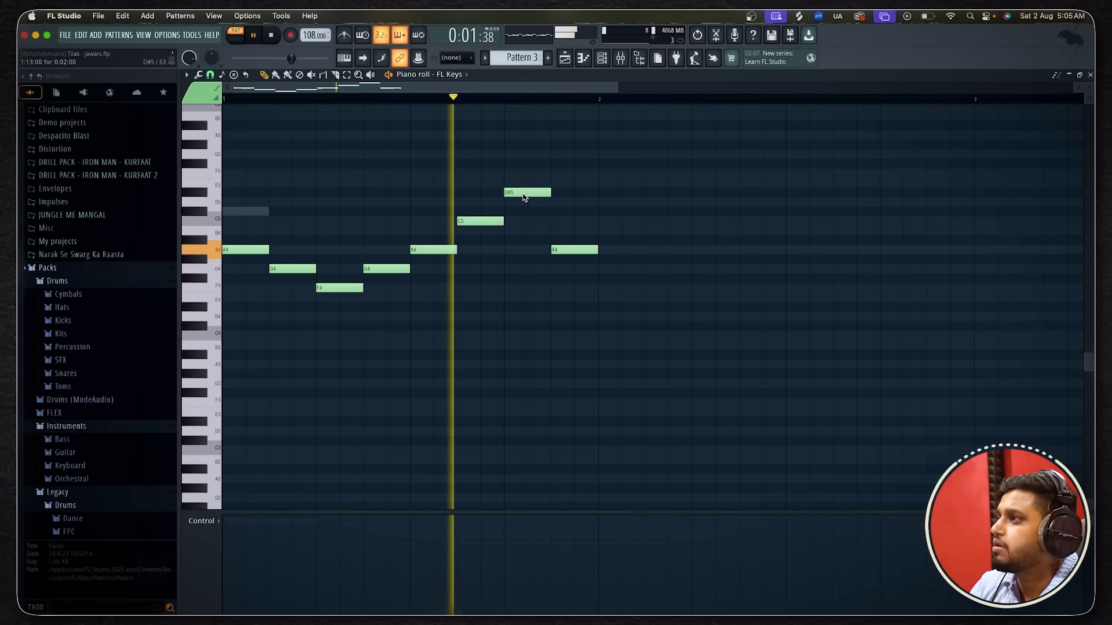
{"action": "key", "text": "space"}
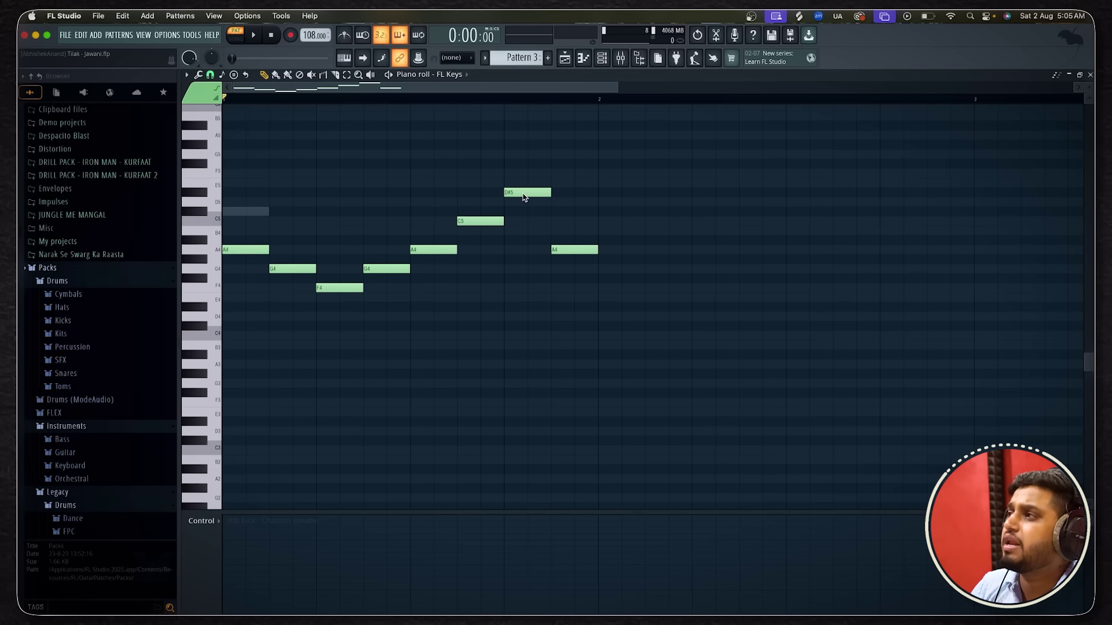
{"action": "left_click_drag", "start_coordinate": [524, 197], "coordinate": [523, 208]}
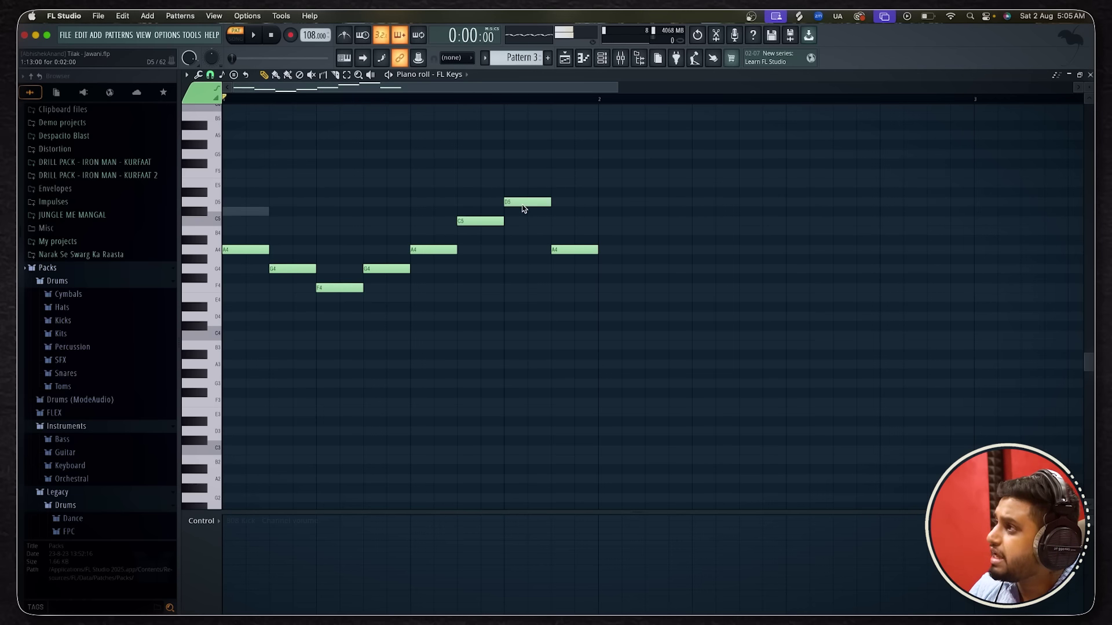
Return to the playlist, set the playback position just before bar 9, and reopen Melodyne from the VOCALS mixer insert.
{"action": "left_click", "coordinate": [564, 58]}
{"action": "left_click", "coordinate": [477, 100]}
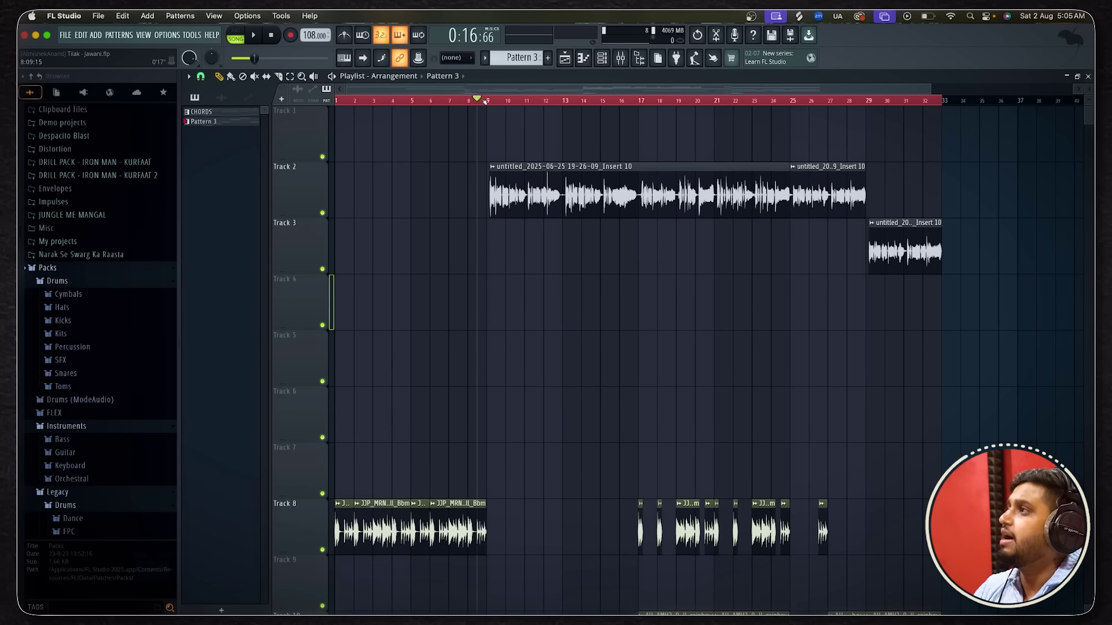
{"action": "left_click", "coordinate": [620, 58]}
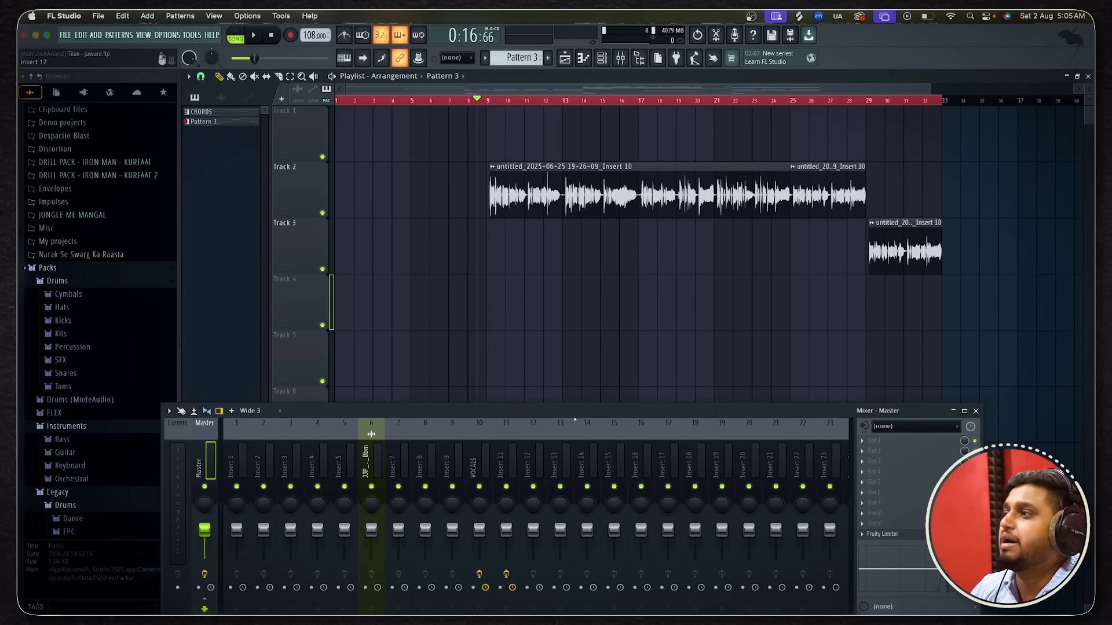
{"action": "left_click", "coordinate": [479, 464]}
{"action": "left_click", "coordinate": [899, 444]}
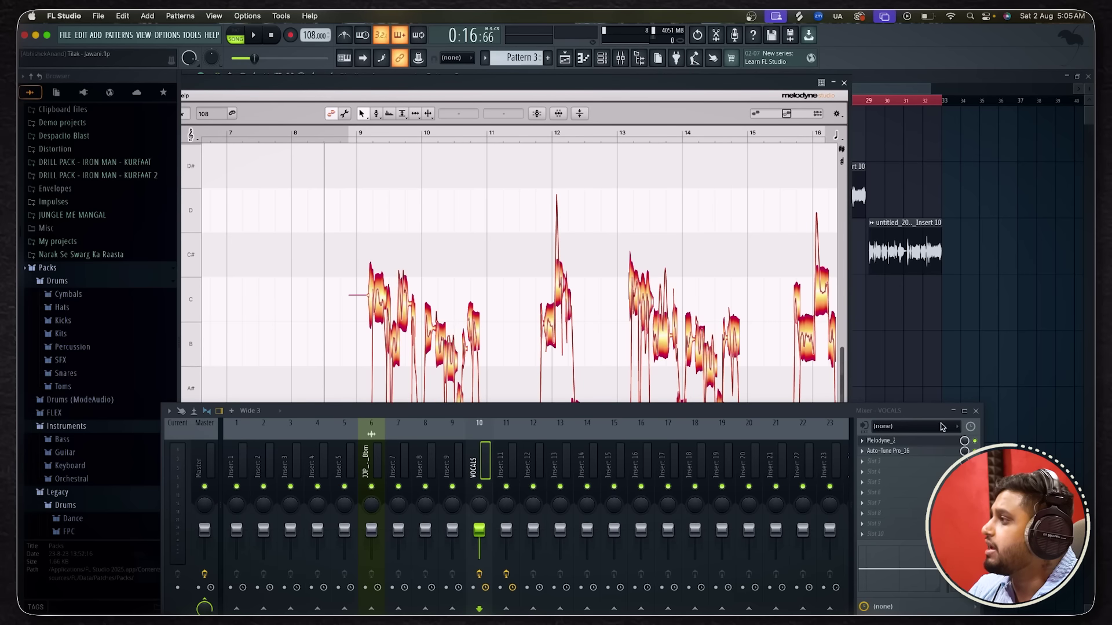
{"action": "left_click", "coordinate": [976, 410]}
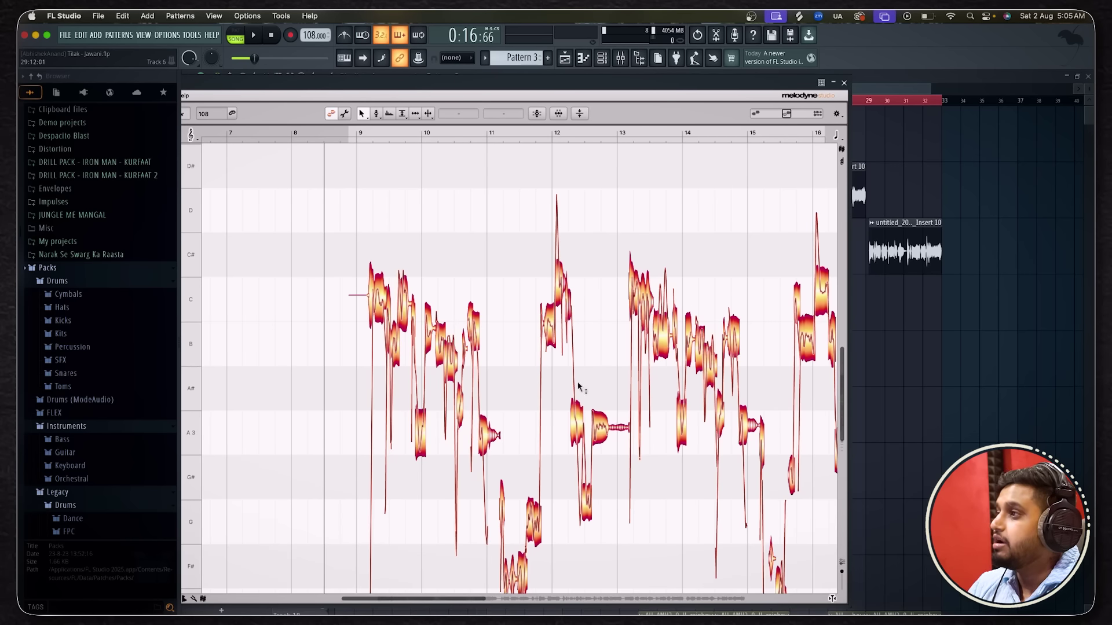
Try raising the short B3 note midway through bar 9 to C4 at 0 cents and audition the phrase.
{"action": "scroll", "coordinate": [406, 417], "scroll_direction": "up", "scroll_amount": 3}
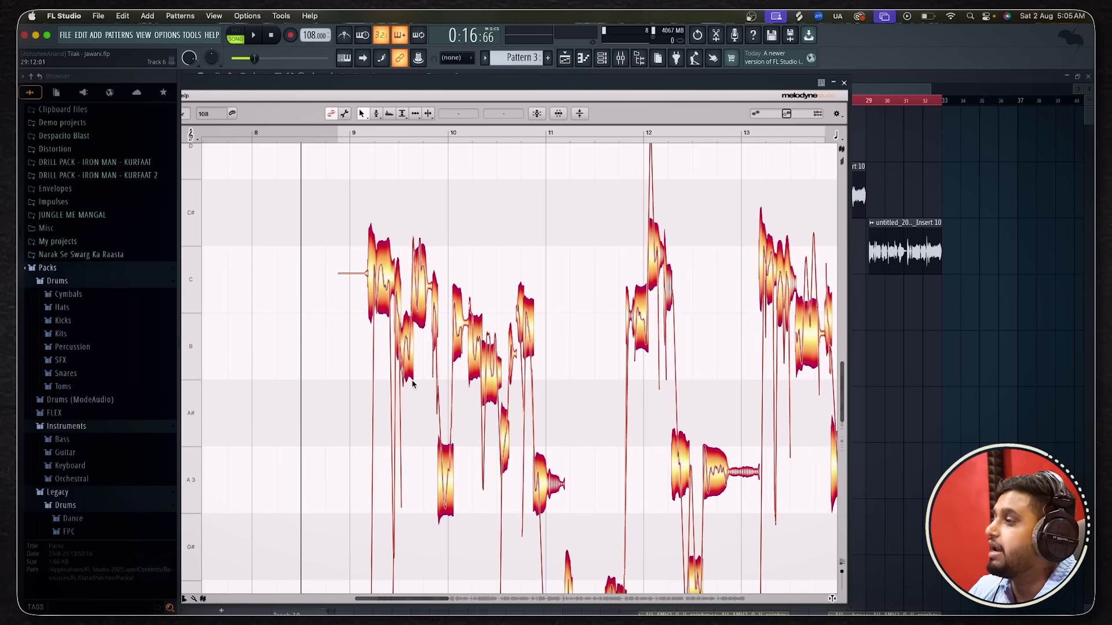
{"action": "mouse_move", "coordinate": [407, 370]}
{"action": "left_mouse_down"}
{"action": "mouse_move", "coordinate": [417, 417]}
{"action": "mouse_move", "coordinate": [407, 353]}
{"action": "left_mouse_up"}
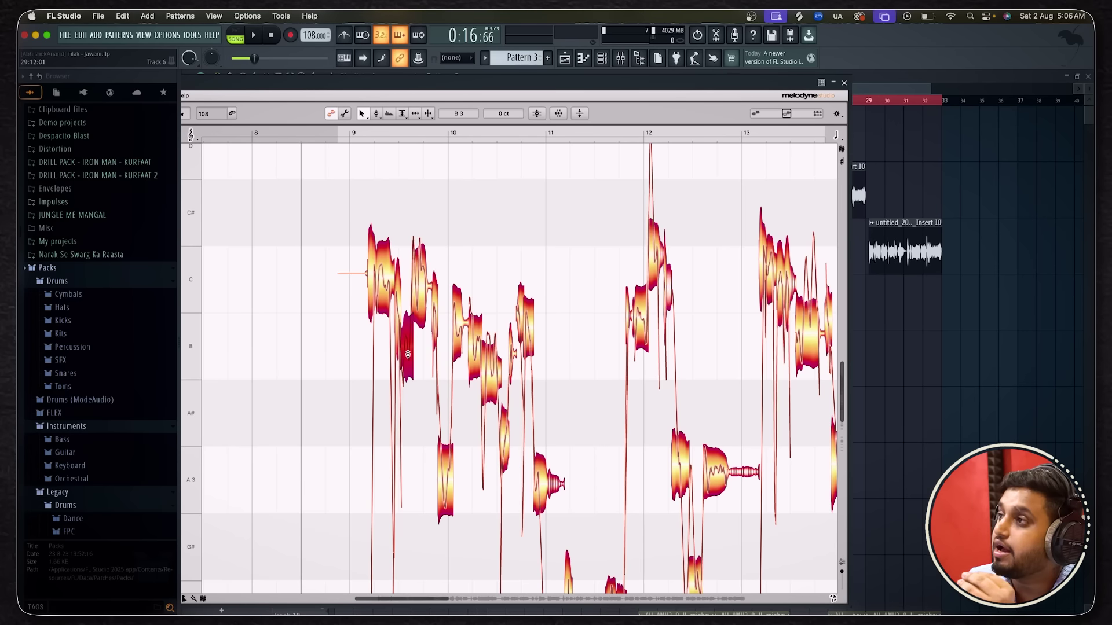
{"action": "left_click", "coordinate": [412, 315]}
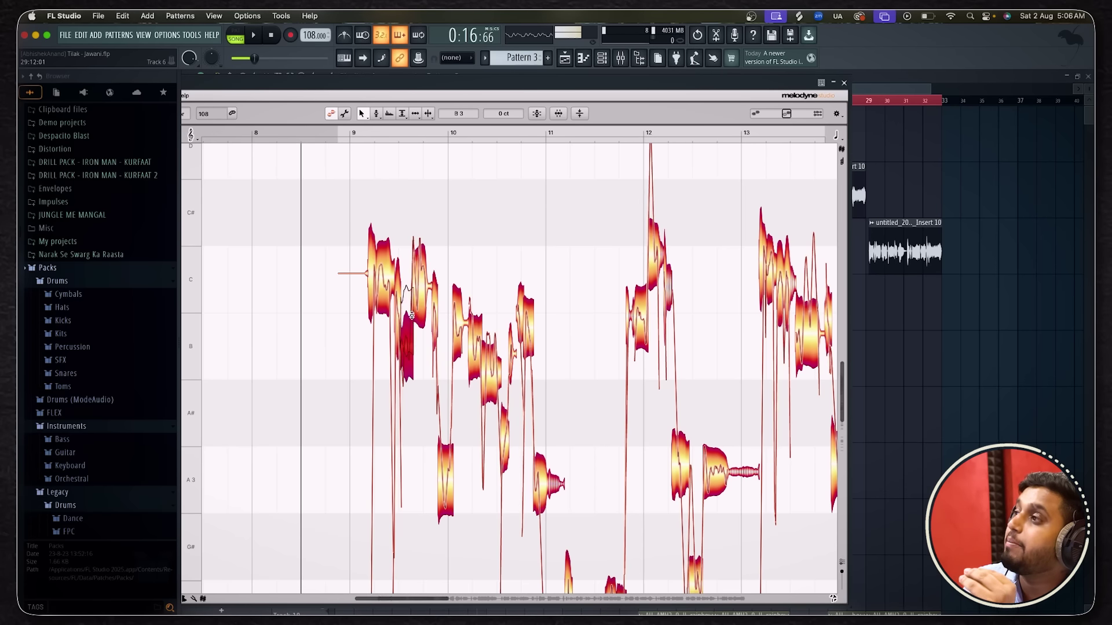
{"action": "left_click_drag", "start_coordinate": [411, 316], "coordinate": [404, 294]}
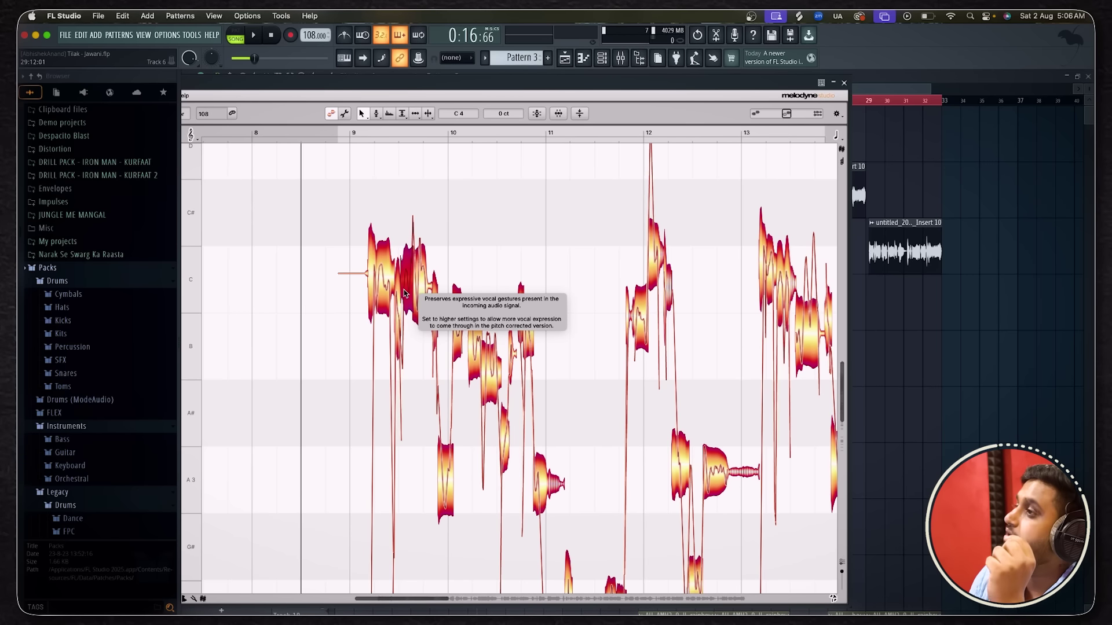
{"action": "key", "text": "space"}
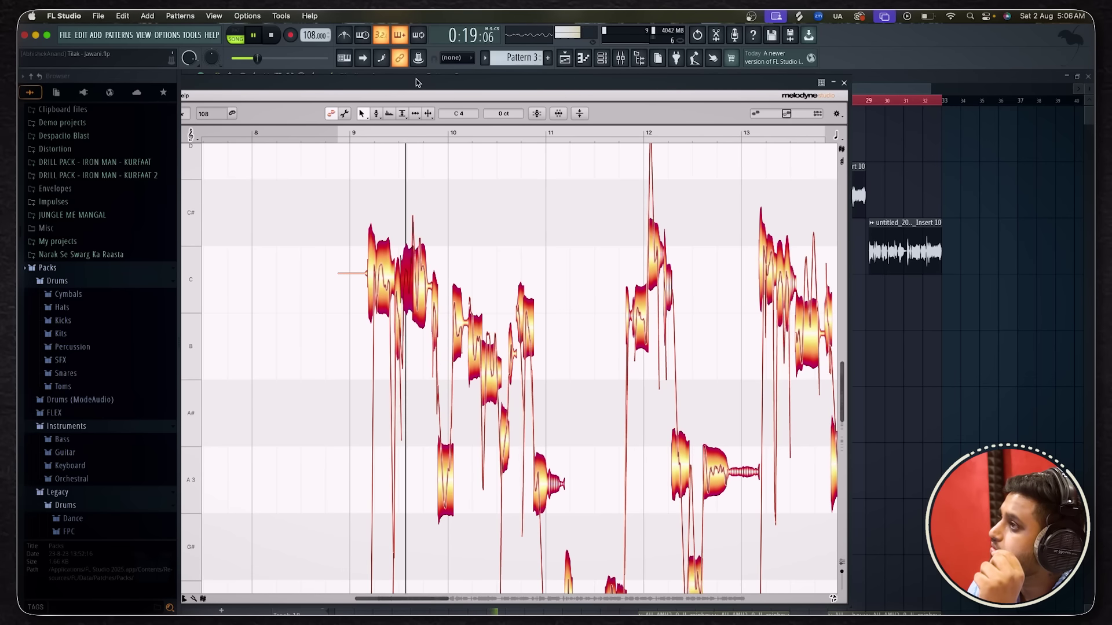
{"action": "key", "text": "space"}
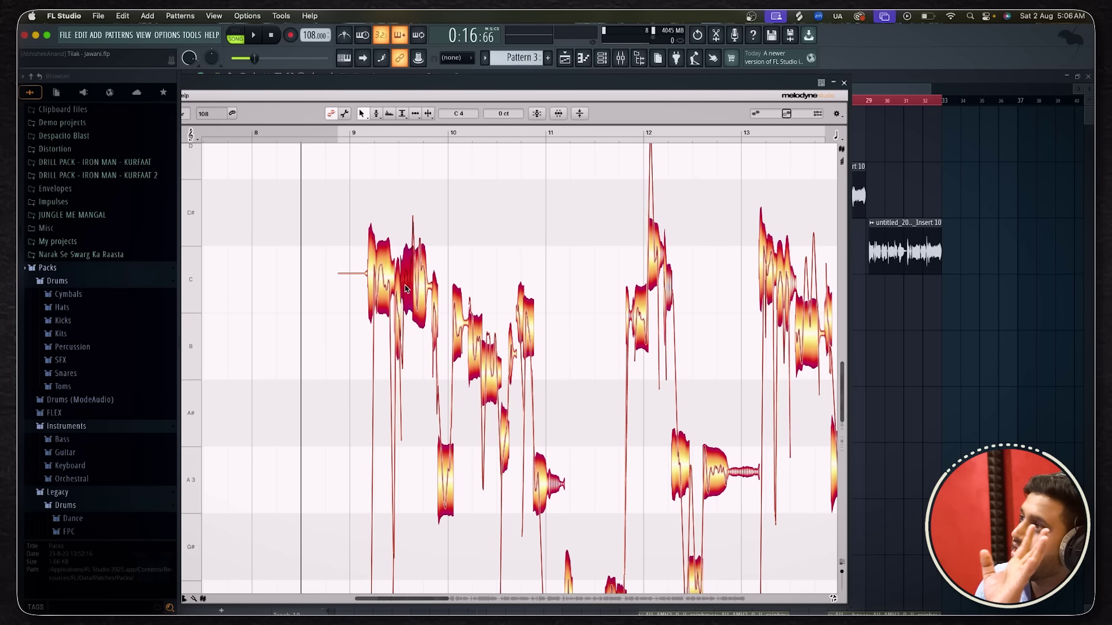
Set the selected note midway through bar 9 to B3 at 0 cents and play the phrase to check it.
{"action": "left_click_drag", "start_coordinate": [405, 289], "coordinate": [411, 348]}
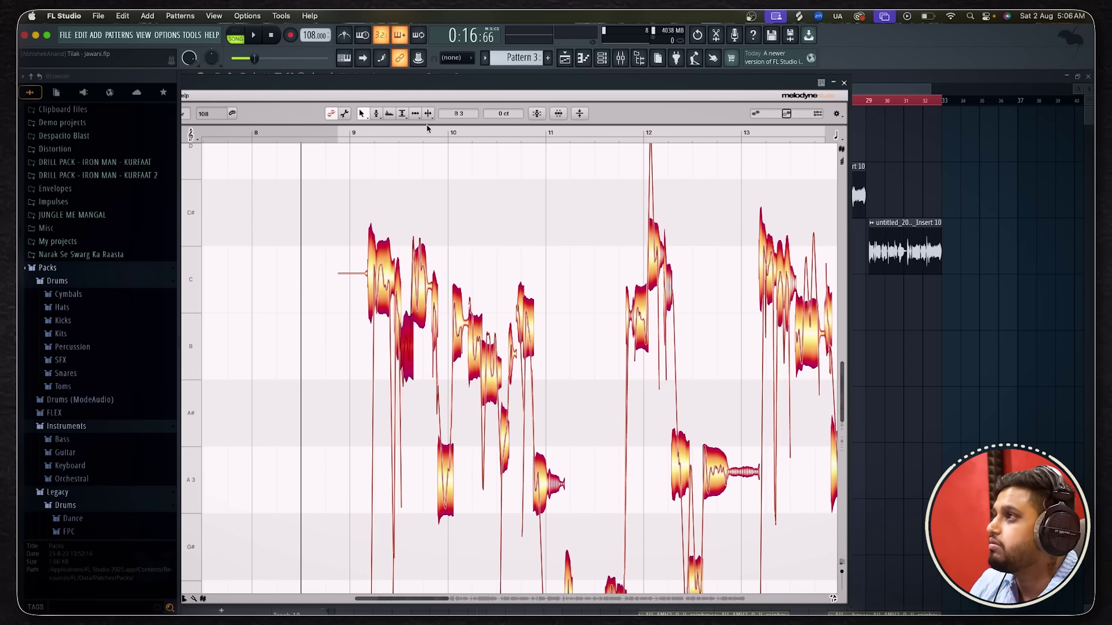
{"action": "key", "text": "space"}
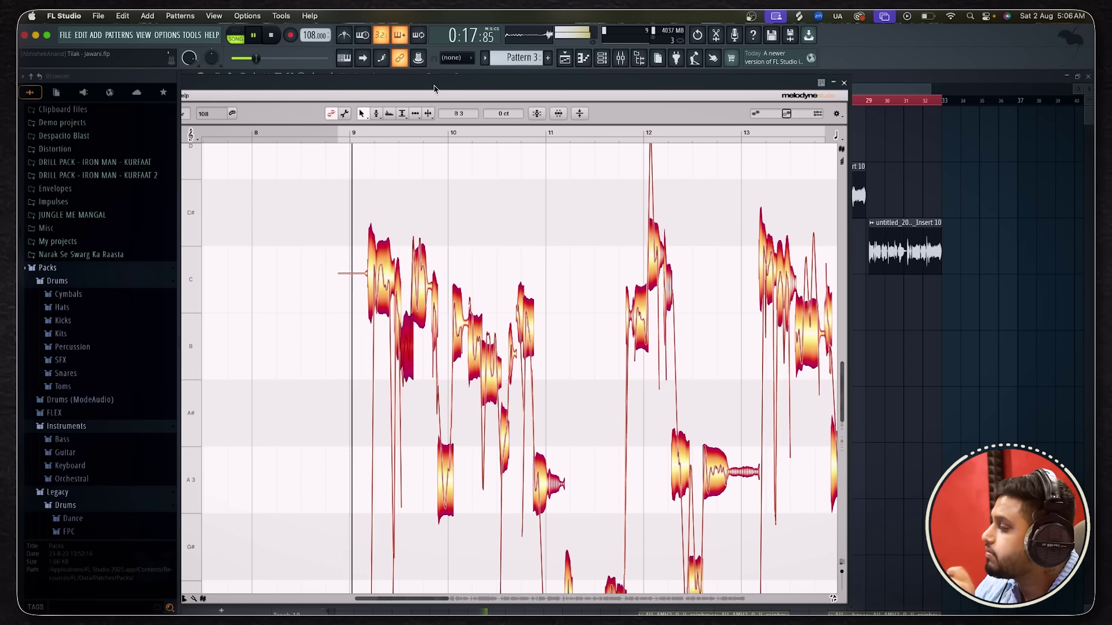
{"action": "key", "text": "space"}
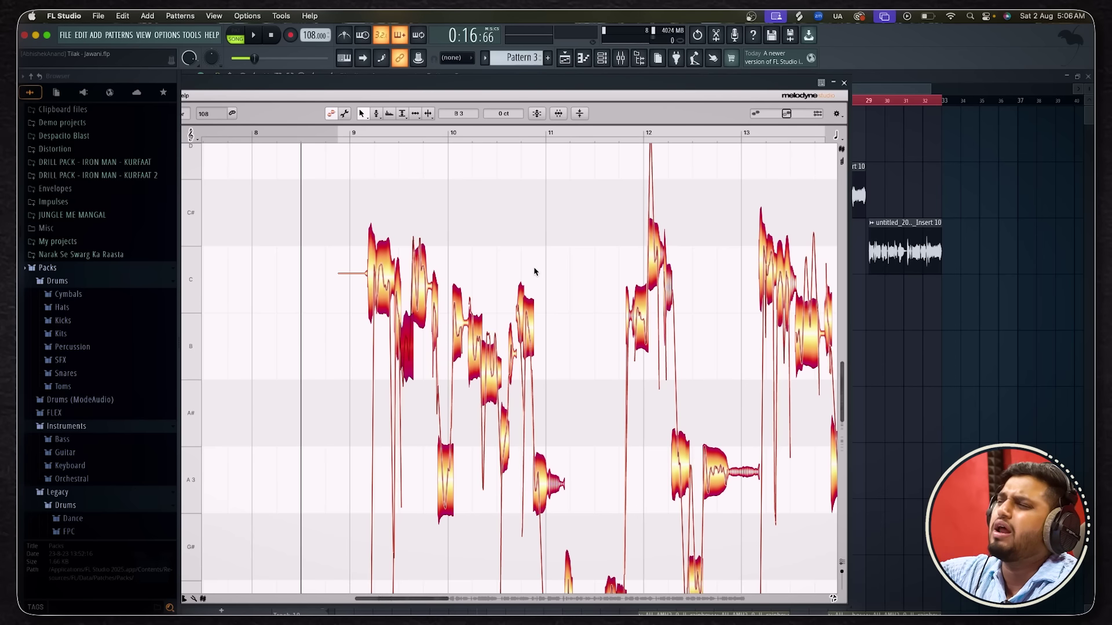
{"action": "key", "text": "space"}
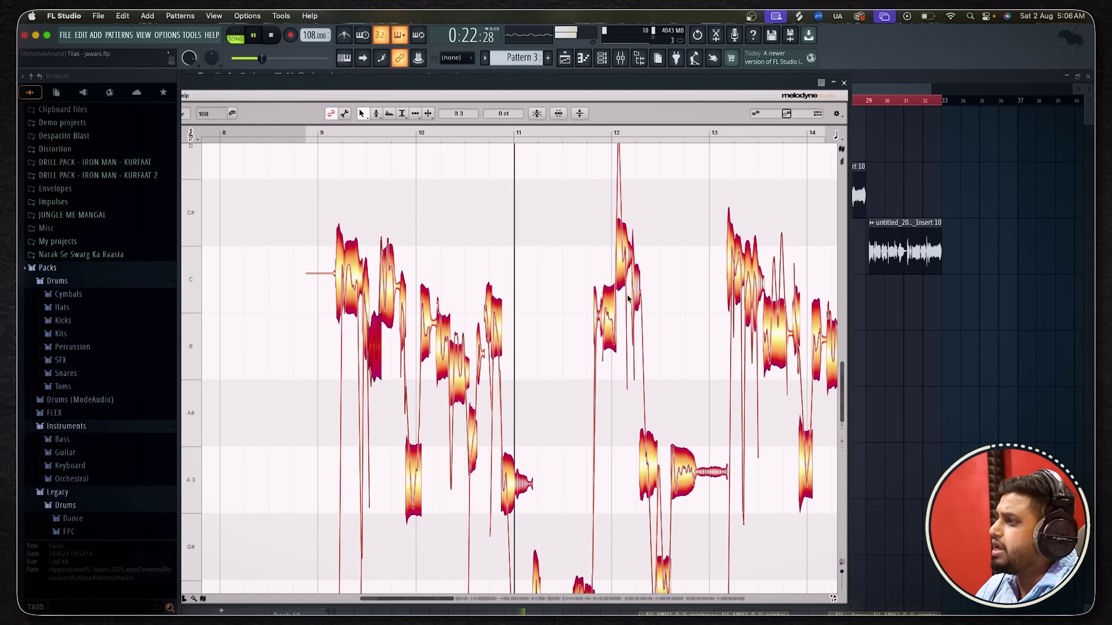
{"action": "key", "text": "space"}
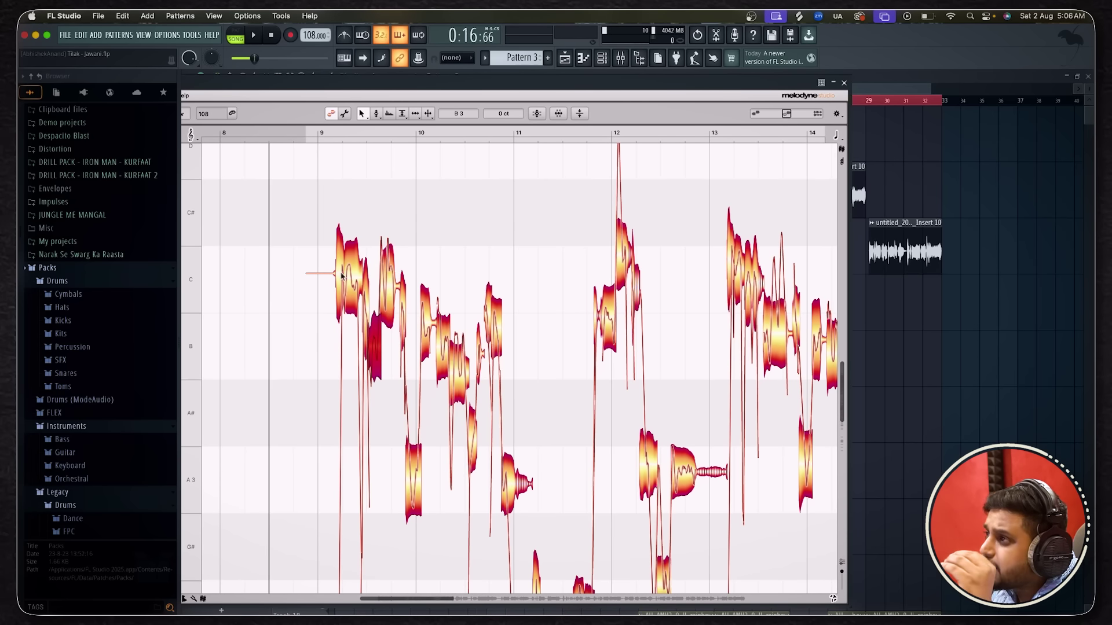
{"action": "scroll", "coordinate": [341, 275], "scroll_direction": "up", "scroll_amount": 3}
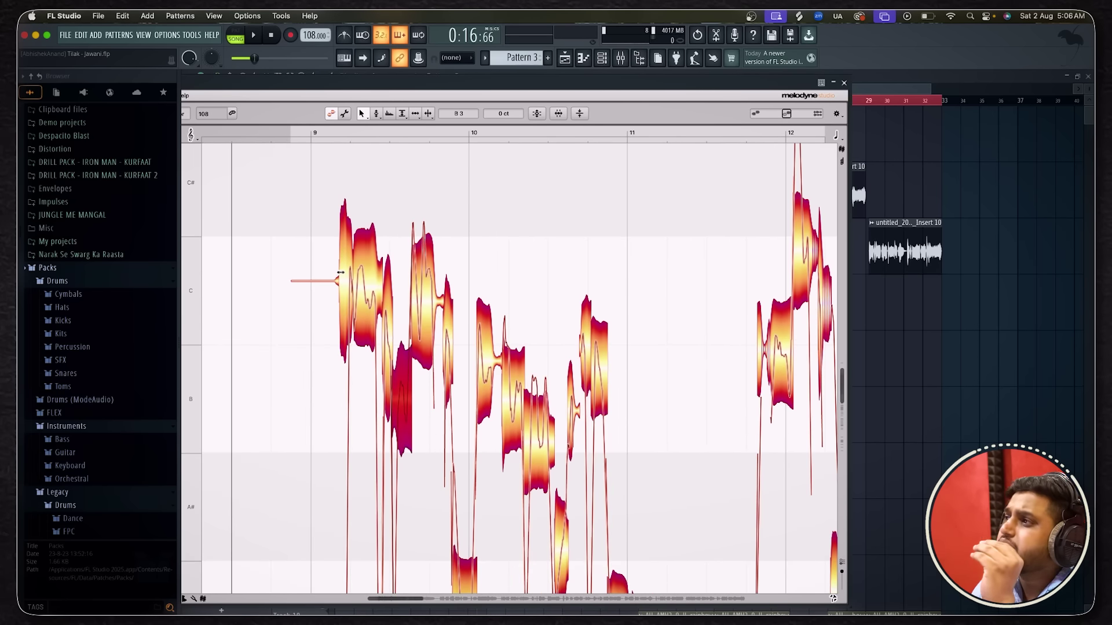
Set the two adjoining notes near the end of bar 10 to B3 at 0 cents.
{"action": "scroll", "coordinate": [388, 371], "scroll_direction": "down", "scroll_amount": 3}
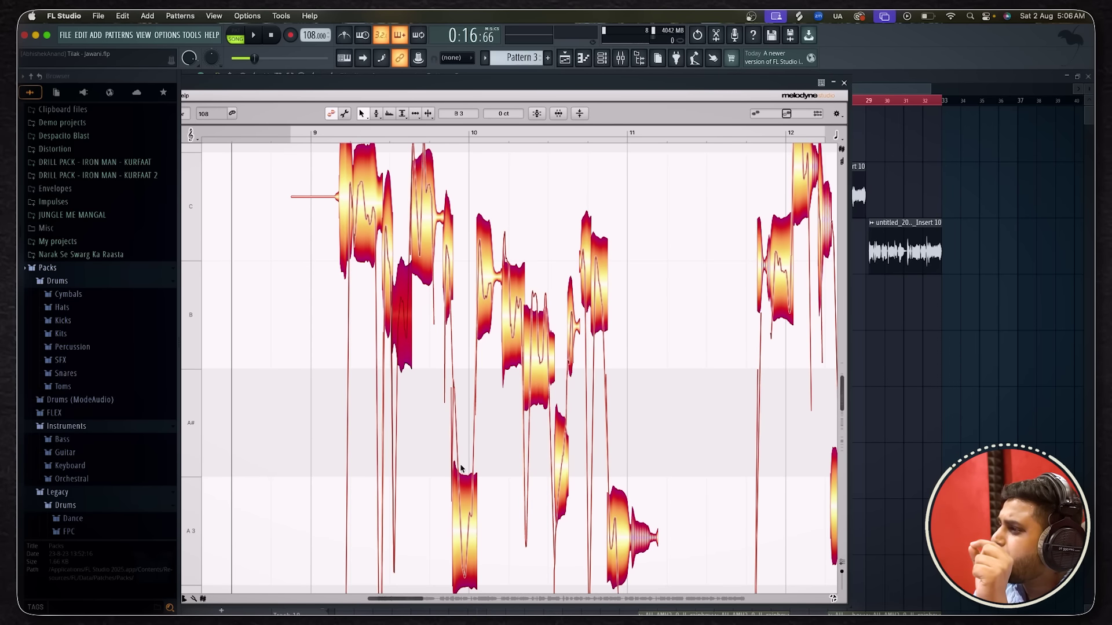
{"action": "scroll", "coordinate": [463, 491], "scroll_direction": "down", "scroll_amount": 2}
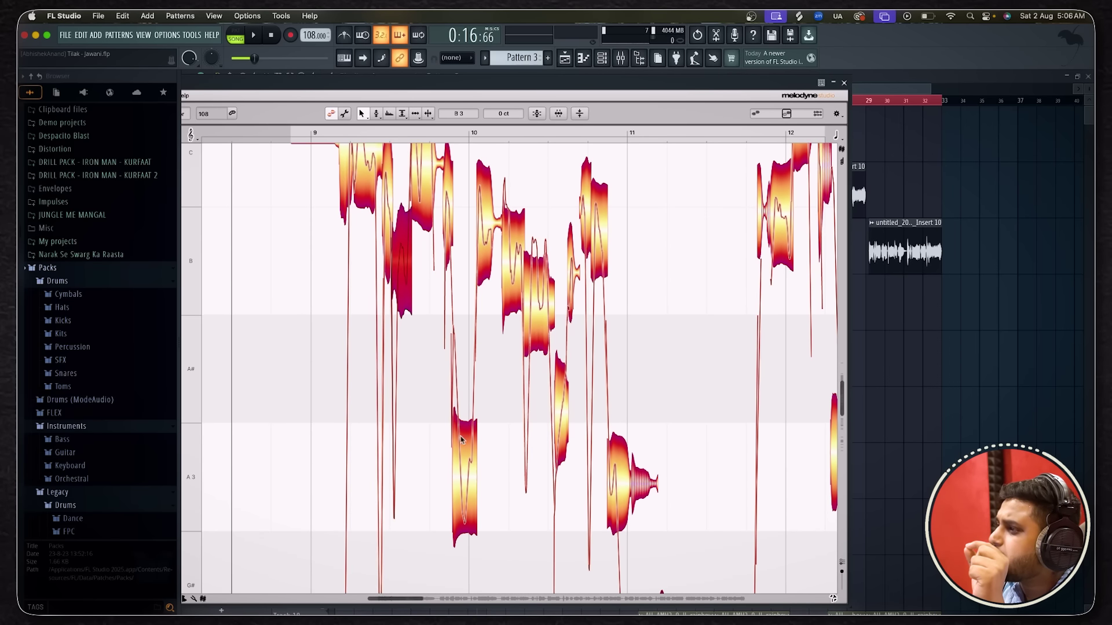
{"action": "scroll", "coordinate": [594, 455], "scroll_direction": "up", "scroll_amount": 5}
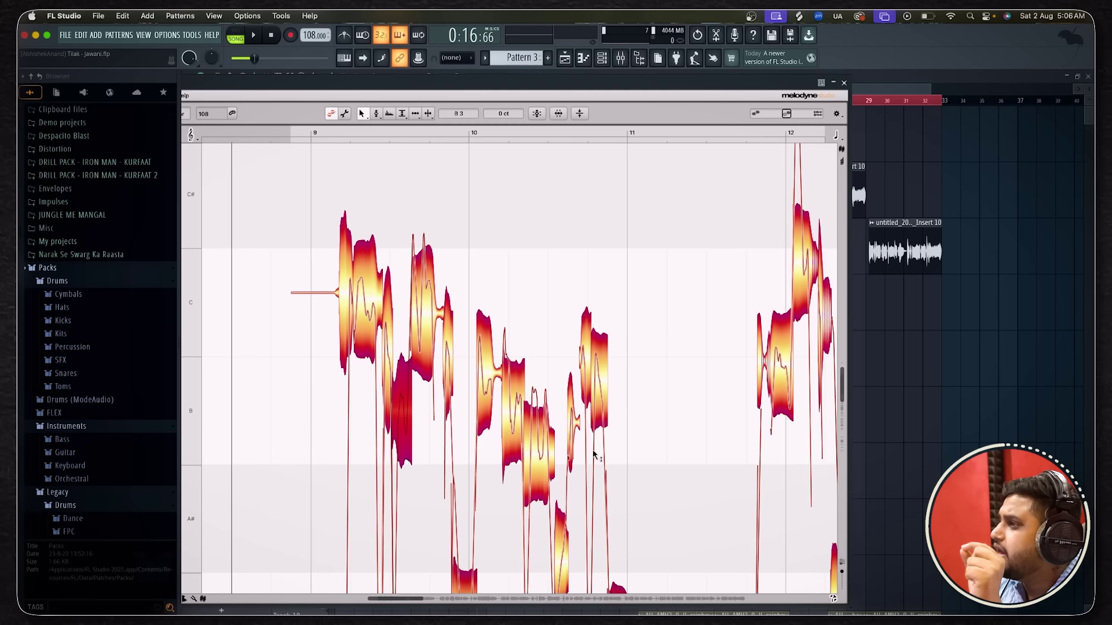
{"action": "left_click", "coordinate": [586, 363]}
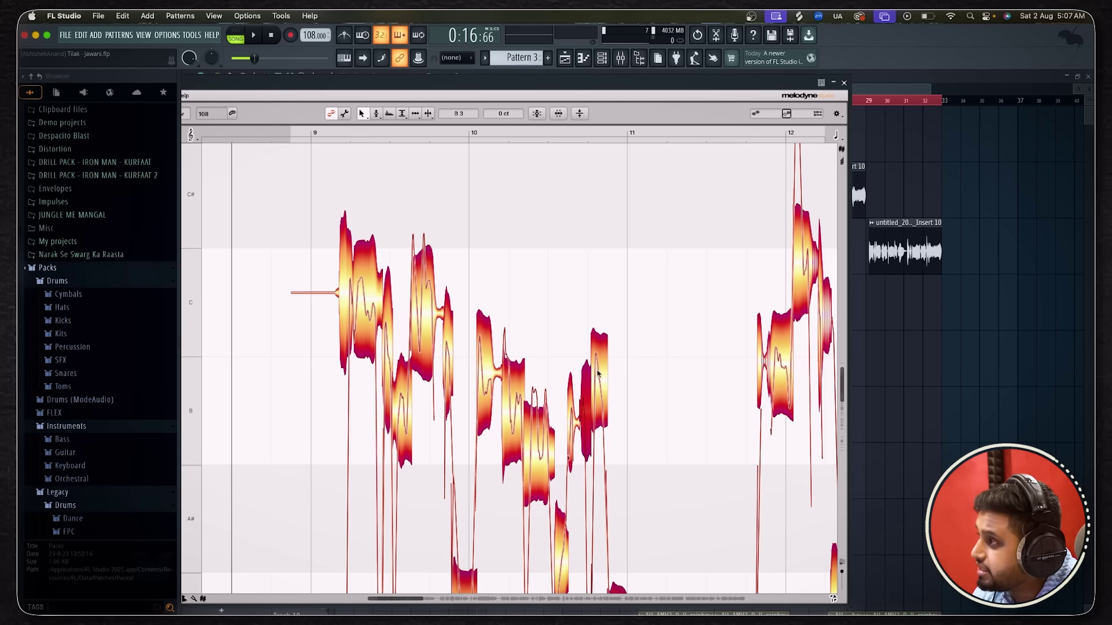
{"action": "double_click", "coordinate": [597, 370]}
Centre the two widest notes in bar 9 on C4 at 0 cents and play the phrase from just before bar 9.
{"action": "left_click", "coordinate": [361, 318]}
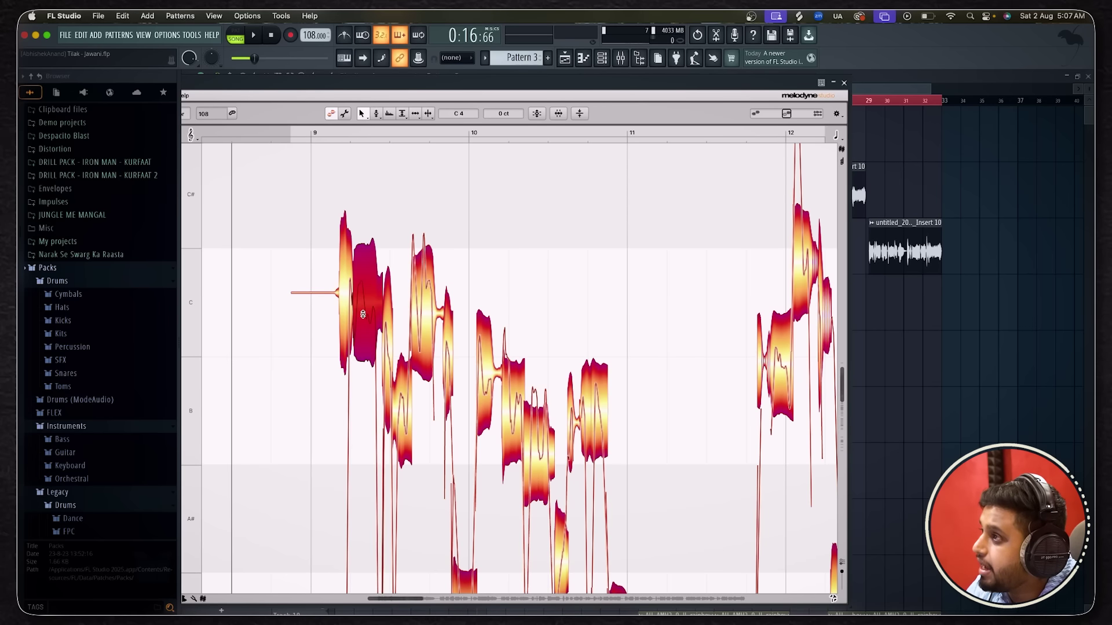
{"action": "left_click", "coordinate": [424, 317]}
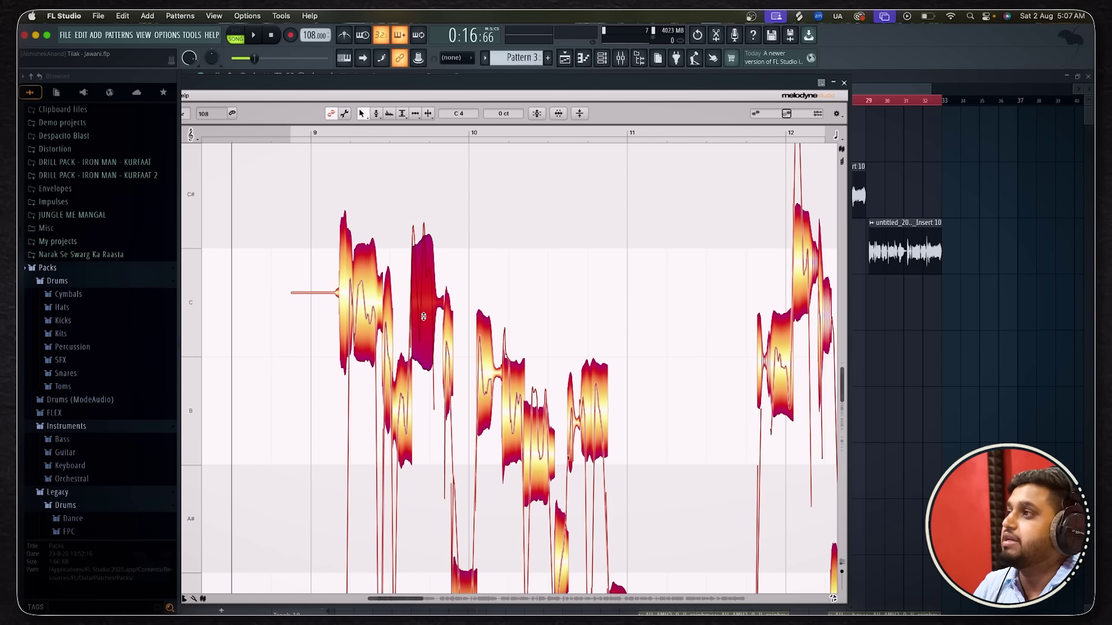
{"action": "scroll", "coordinate": [424, 317], "scroll_direction": "down", "scroll_amount": 5}
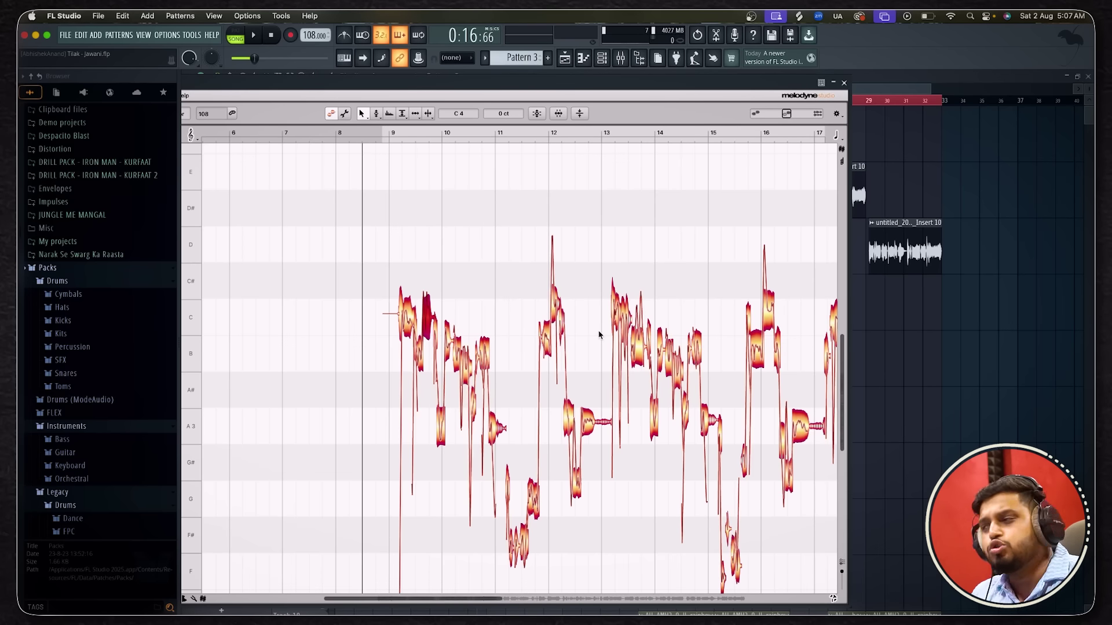
{"action": "key", "text": "space"}
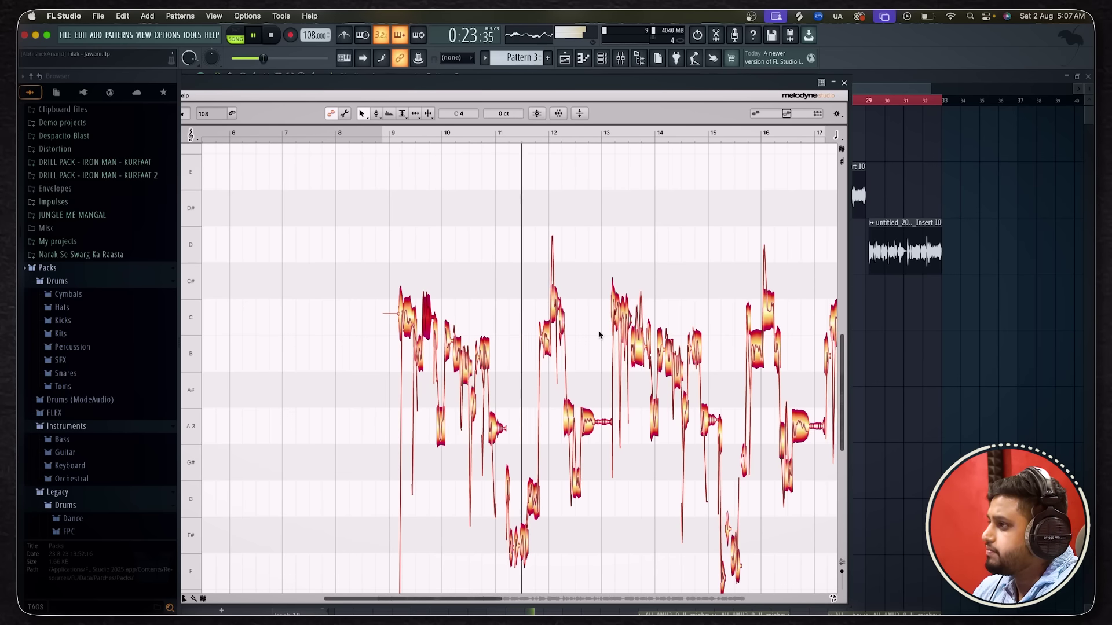
{"action": "key", "text": "space"}
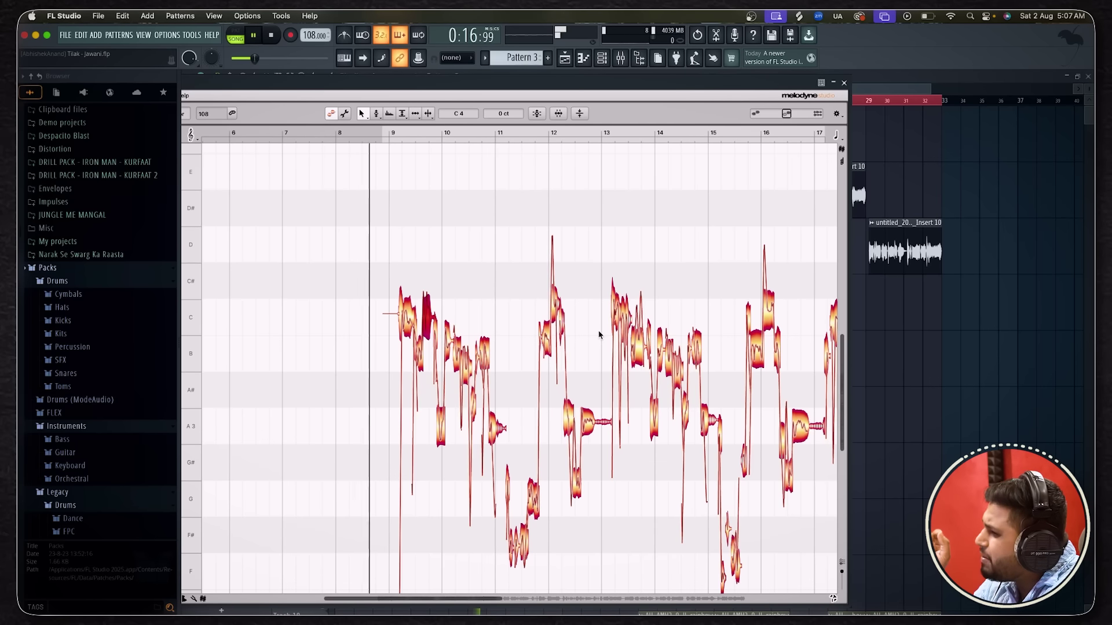
{"action": "key", "text": "space"}
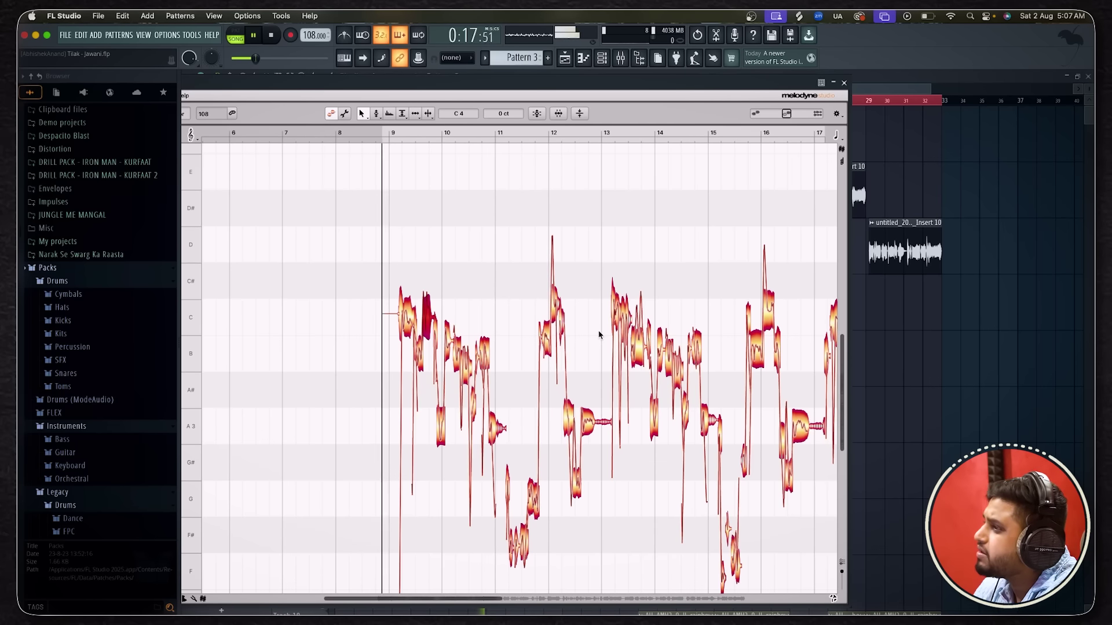
Stop playback and set the short note midway through bar 10 to A3 at 0 cents.
{"action": "scroll", "coordinate": [470, 408], "scroll_direction": "up", "scroll_amount": 1}
{"action": "scroll", "coordinate": [470, 407], "scroll_direction": "up", "scroll_amount": 2}
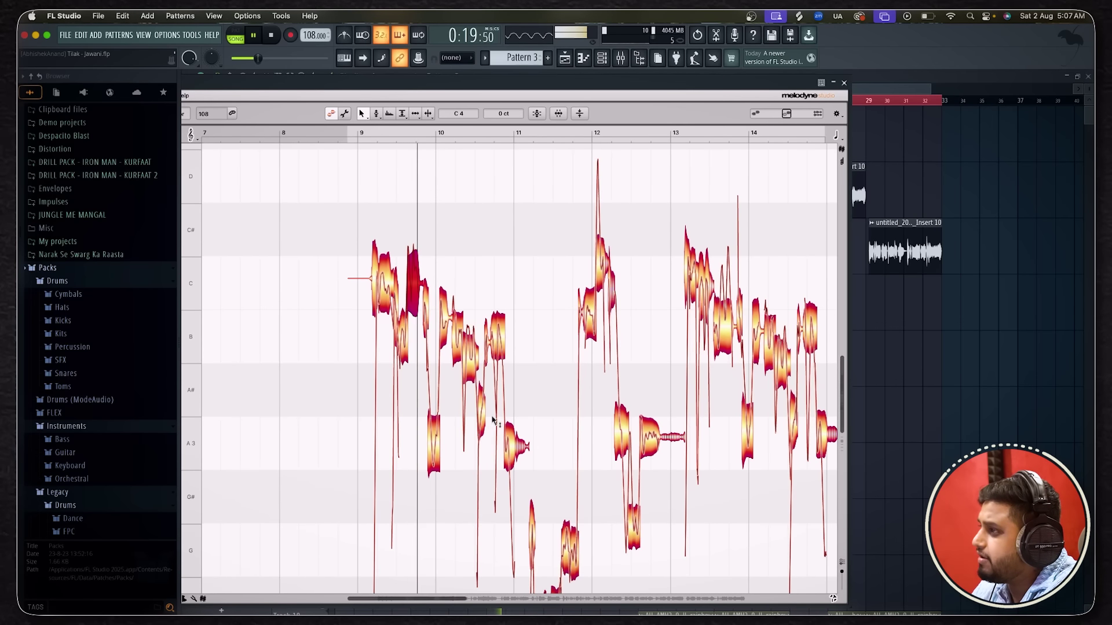
{"action": "key", "text": "space"}
{"action": "left_click", "coordinate": [482, 416]}
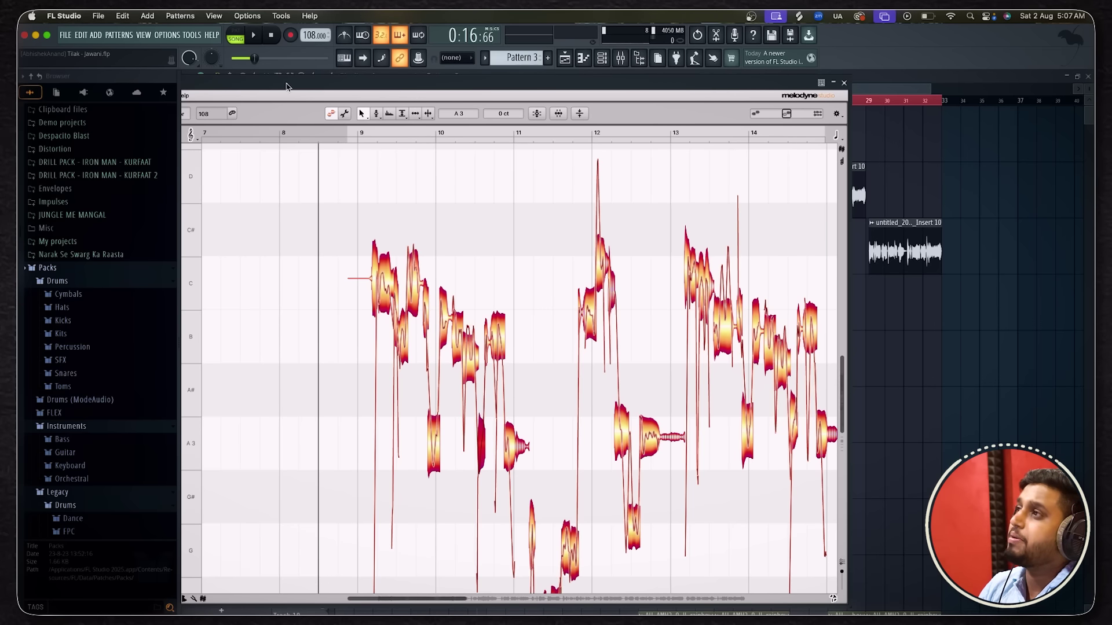
{"action": "left_click_drag", "start_coordinate": [287, 87], "coordinate": [330, 82]}
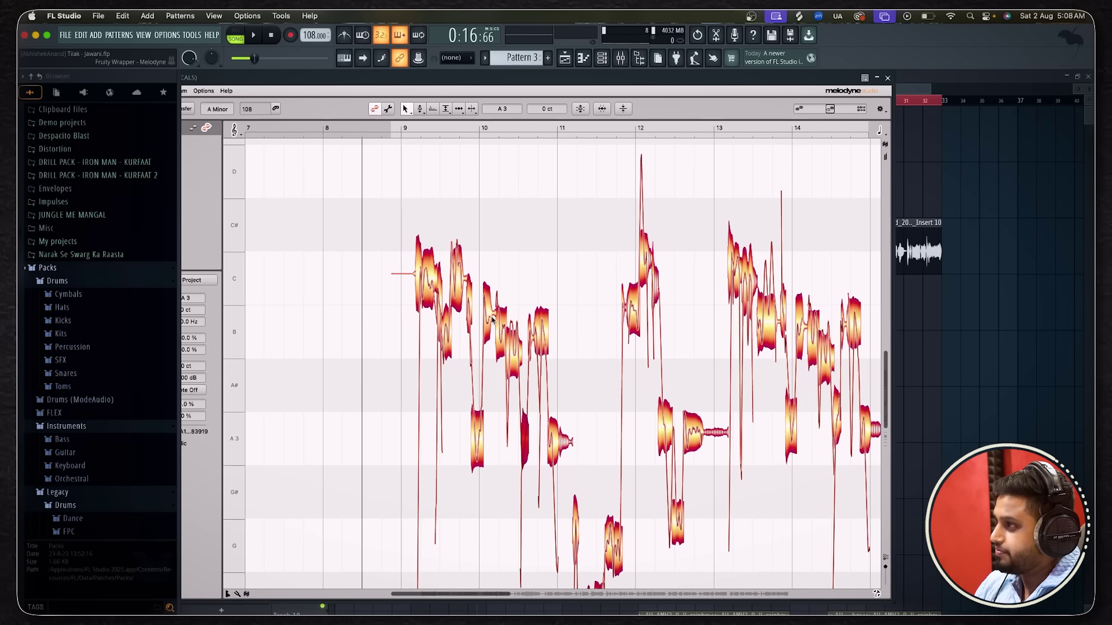
Set the first note of bar 10 to B3, select the note ending that bar, and play the phrase.
{"action": "left_click", "coordinate": [493, 318]}
{"action": "left_click", "coordinate": [545, 326]}
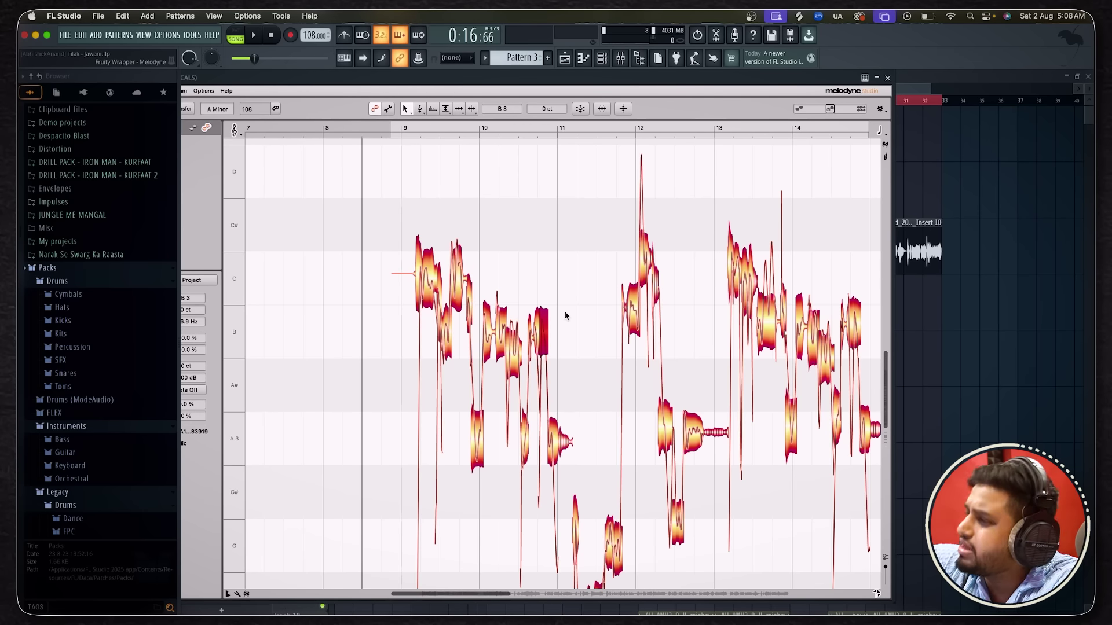
{"action": "key", "text": "space"}
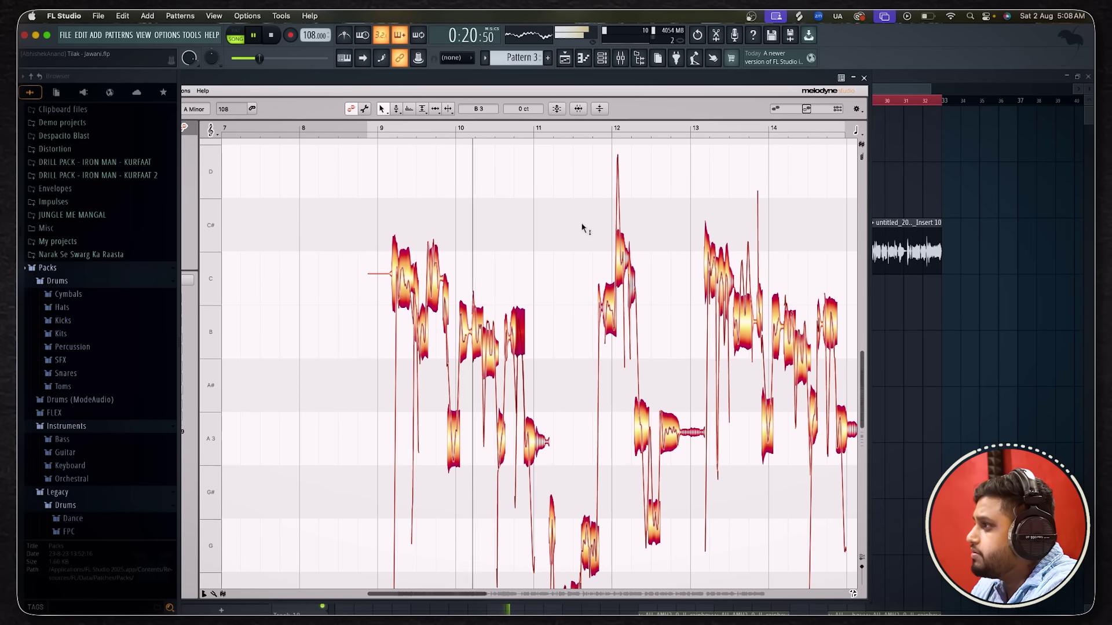
Set the note midway through bar 12 to A3 at 0 cents during playback and select the thin tail leading into bar 13.
{"action": "scroll", "coordinate": [582, 220], "scroll_direction": "up", "scroll_amount": 3}
{"action": "scroll", "coordinate": [582, 220], "scroll_direction": "down", "scroll_amount": 1}
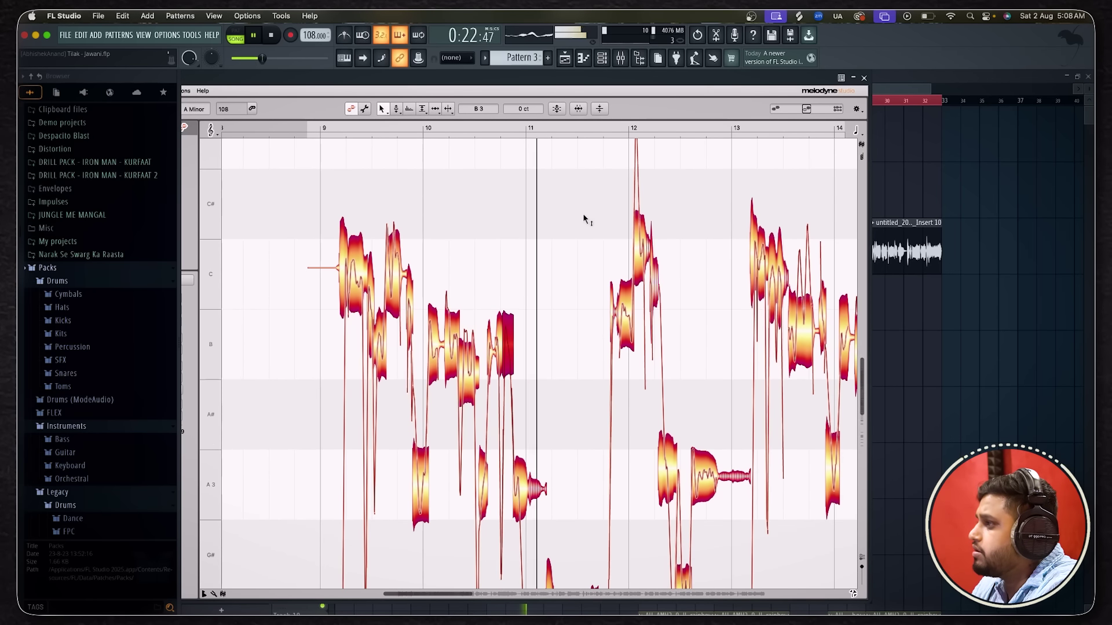
{"action": "scroll", "coordinate": [582, 220], "scroll_direction": "down", "scroll_amount": 3}
{"action": "scroll", "coordinate": [682, 342], "scroll_direction": "up", "scroll_amount": 2}
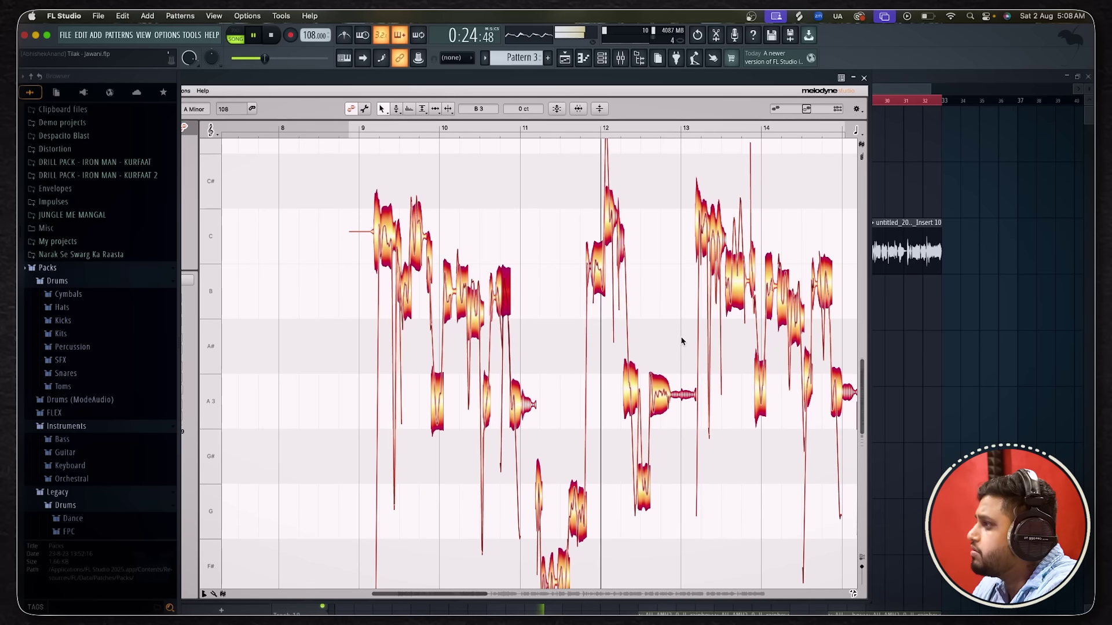
{"action": "left_click", "coordinate": [636, 389]}
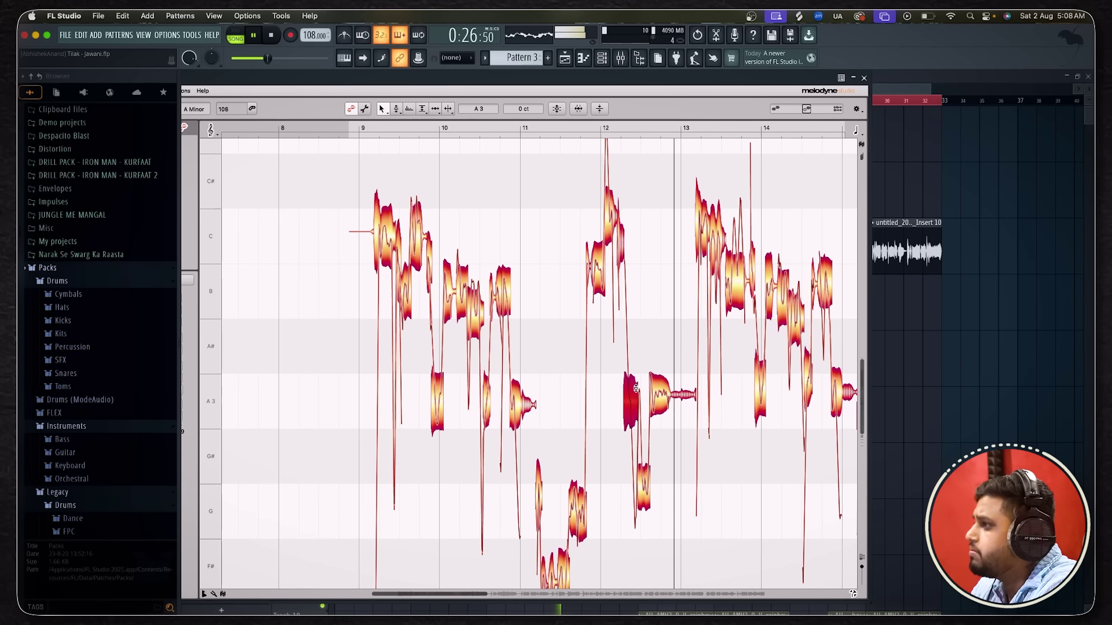
{"action": "left_click", "coordinate": [687, 397]}
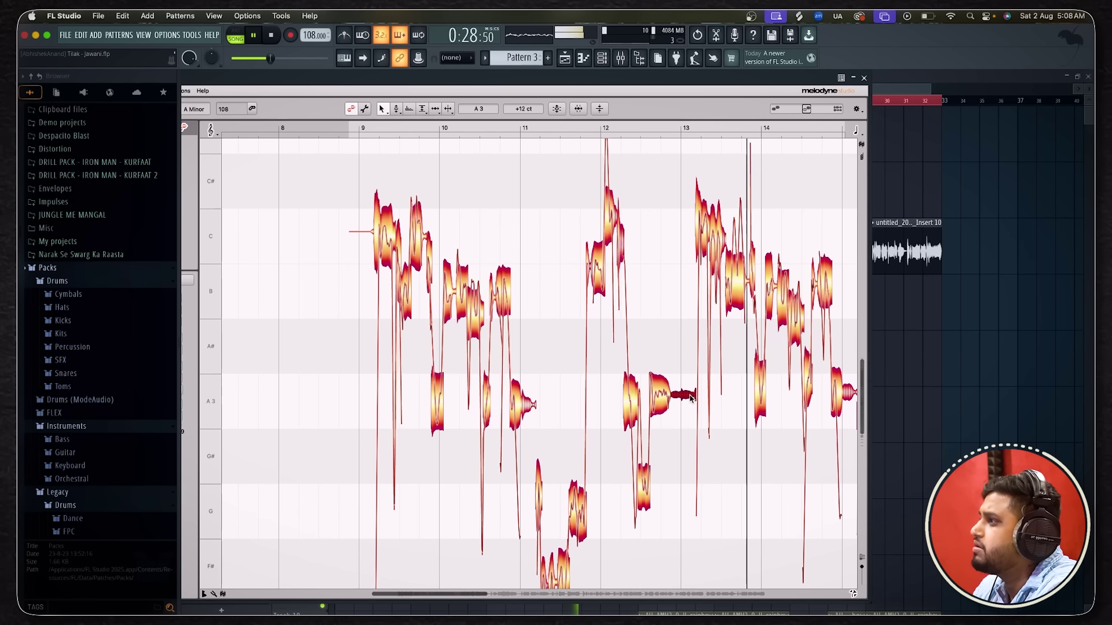
Listen through the rest of the vocal to bar 24, following the note pitches to find ones that need correcting.
{"action": "scroll", "coordinate": [759, 243], "scroll_direction": "down", "scroll_amount": 3}
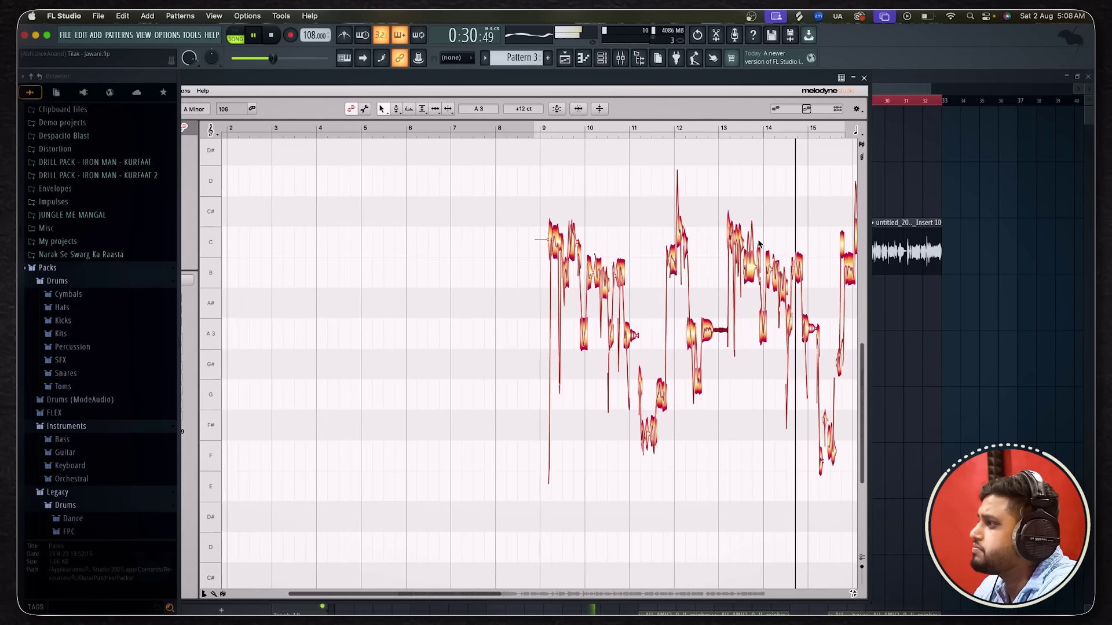
{"action": "scroll", "coordinate": [758, 243], "scroll_direction": "right", "scroll_amount": 3}
{"action": "scroll", "coordinate": [759, 243], "scroll_direction": "up", "scroll_amount": 1}
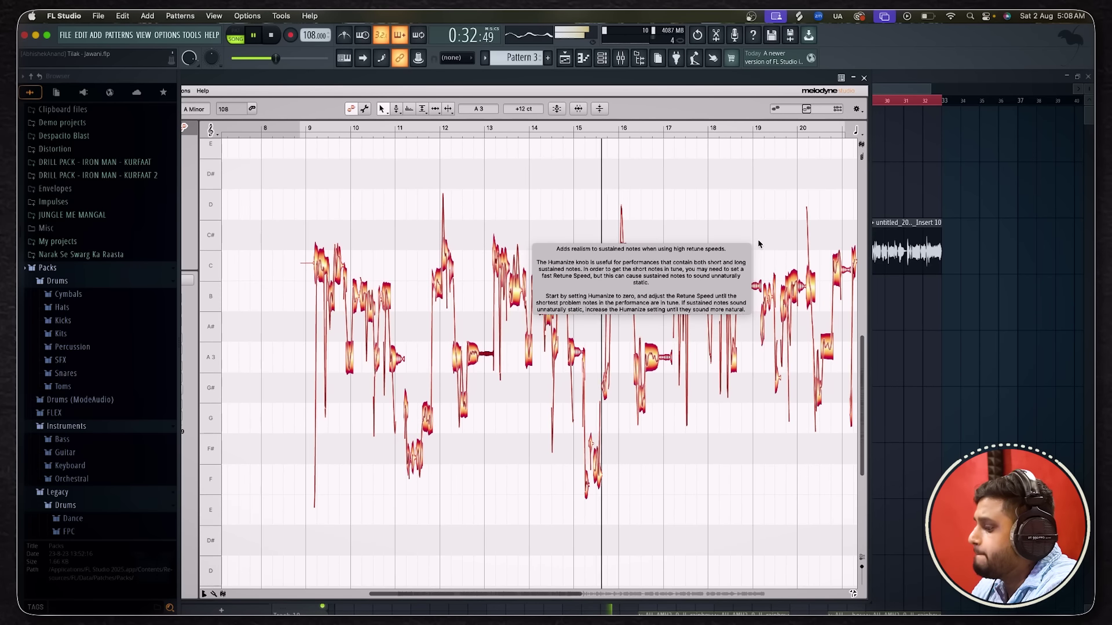
{"action": "scroll", "coordinate": [758, 243], "scroll_direction": "down", "scroll_amount": 4}
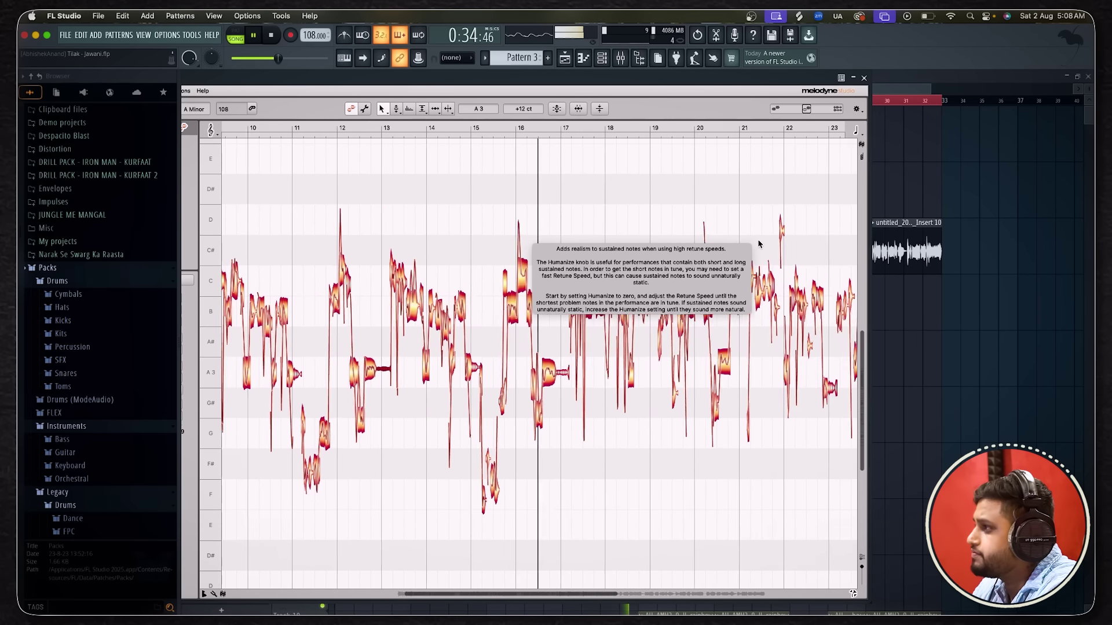
{"action": "scroll", "coordinate": [716, 205], "scroll_direction": "up", "scroll_amount": 4}
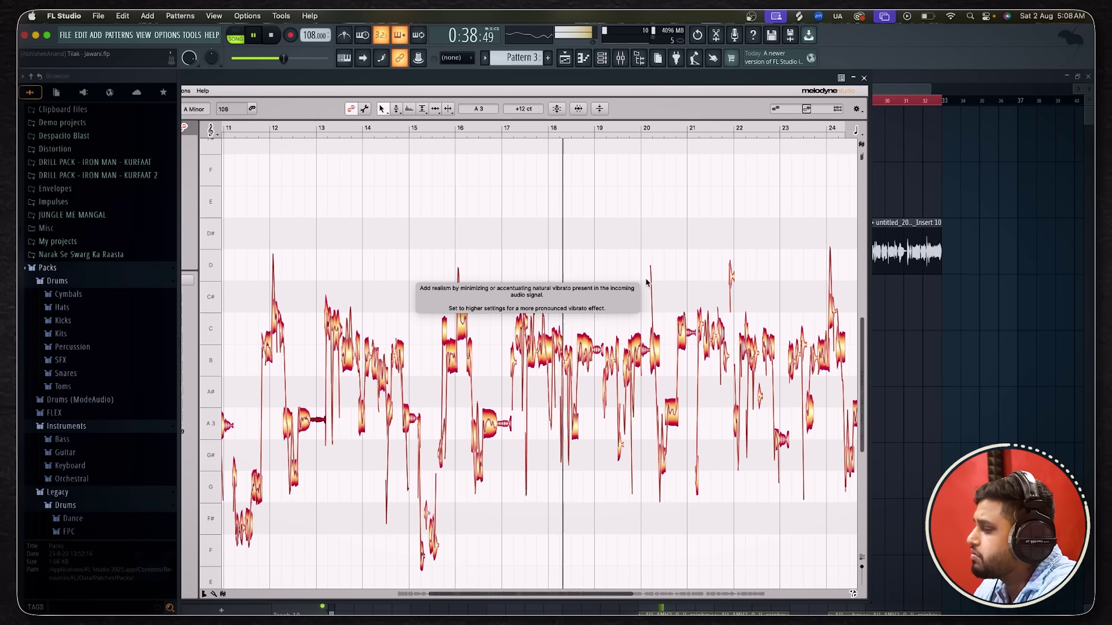
{"action": "scroll", "coordinate": [697, 276], "scroll_direction": "down", "scroll_amount": 2}
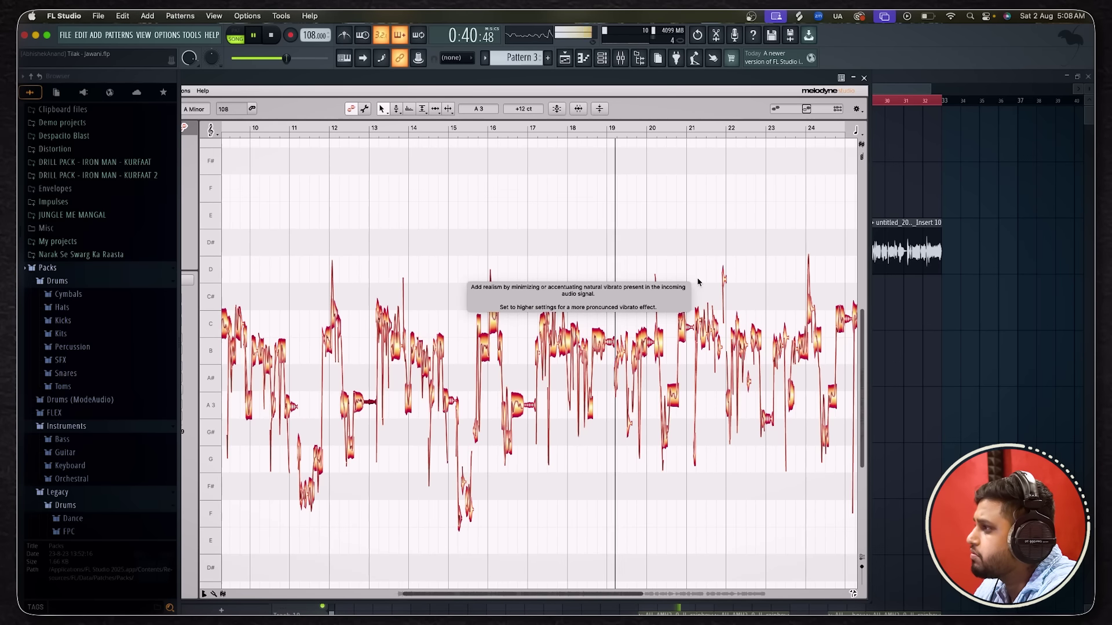
{"action": "scroll", "coordinate": [697, 278], "scroll_direction": "right", "scroll_amount": 4}
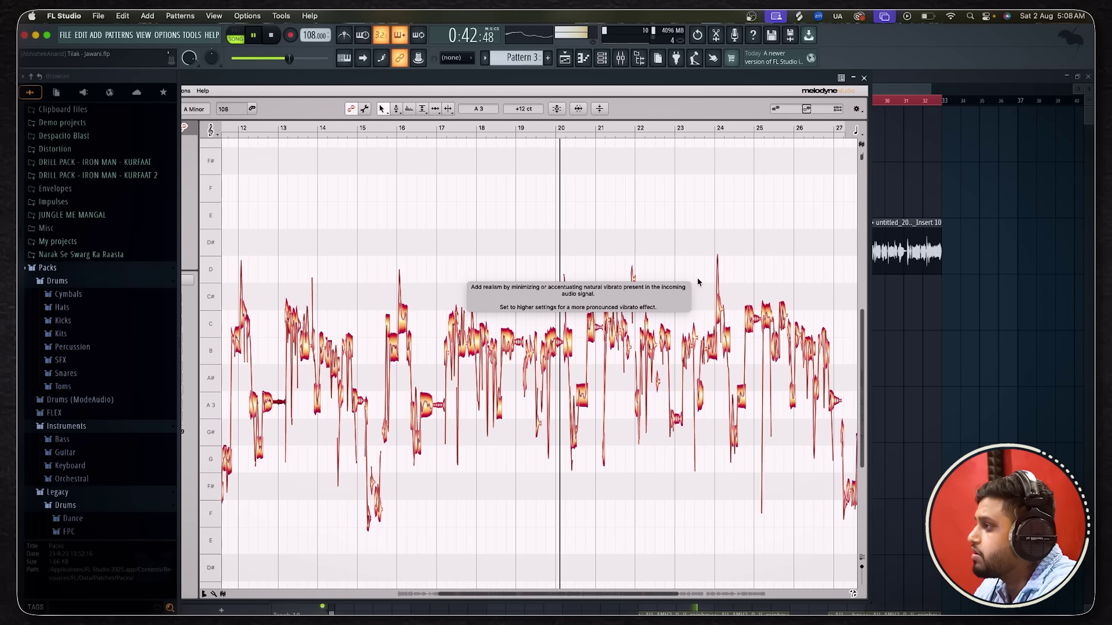
{"action": "scroll", "coordinate": [697, 282], "scroll_direction": "right", "scroll_amount": 4}
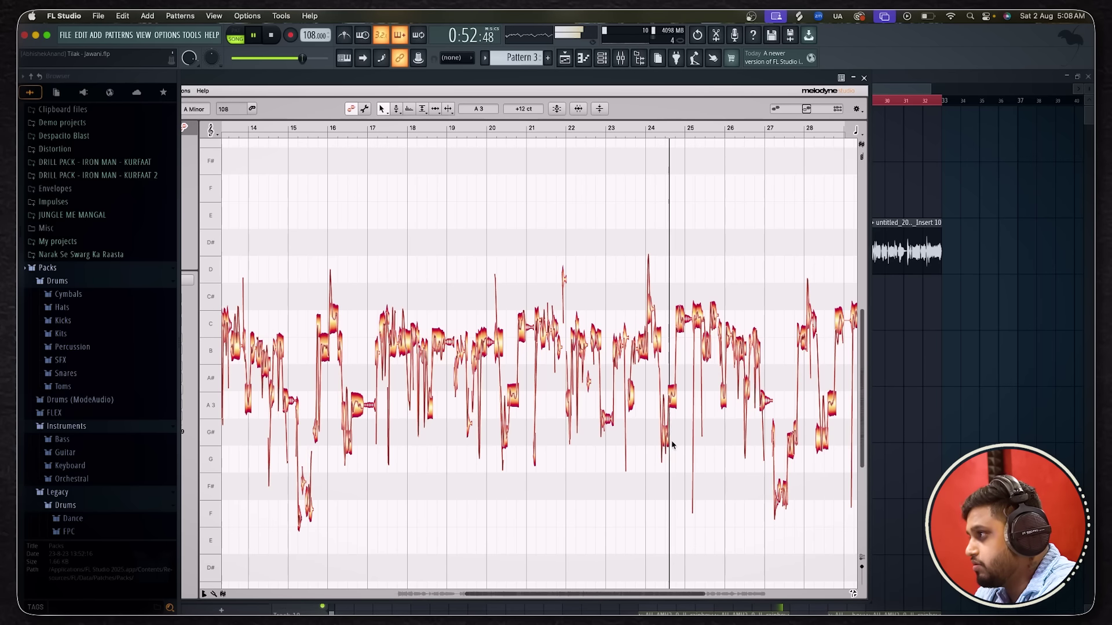
{"action": "key", "text": "space"}
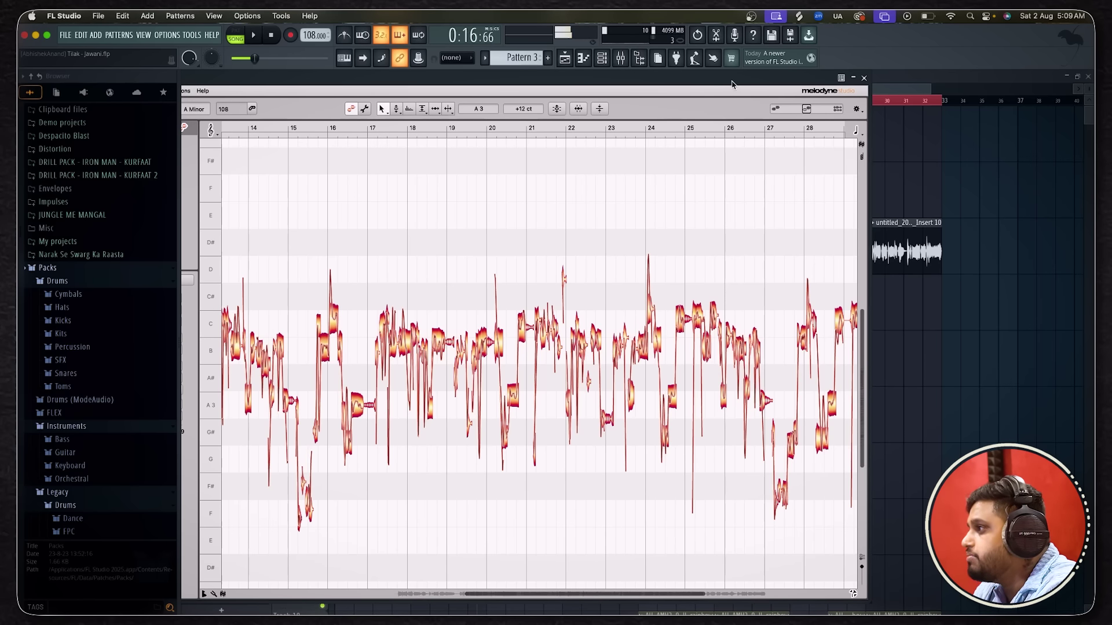
Return to the playlist, set the playback position just before bar 21, and reopen Melodyne from the VOCALS mixer insert.
{"action": "key", "text": "F5"}
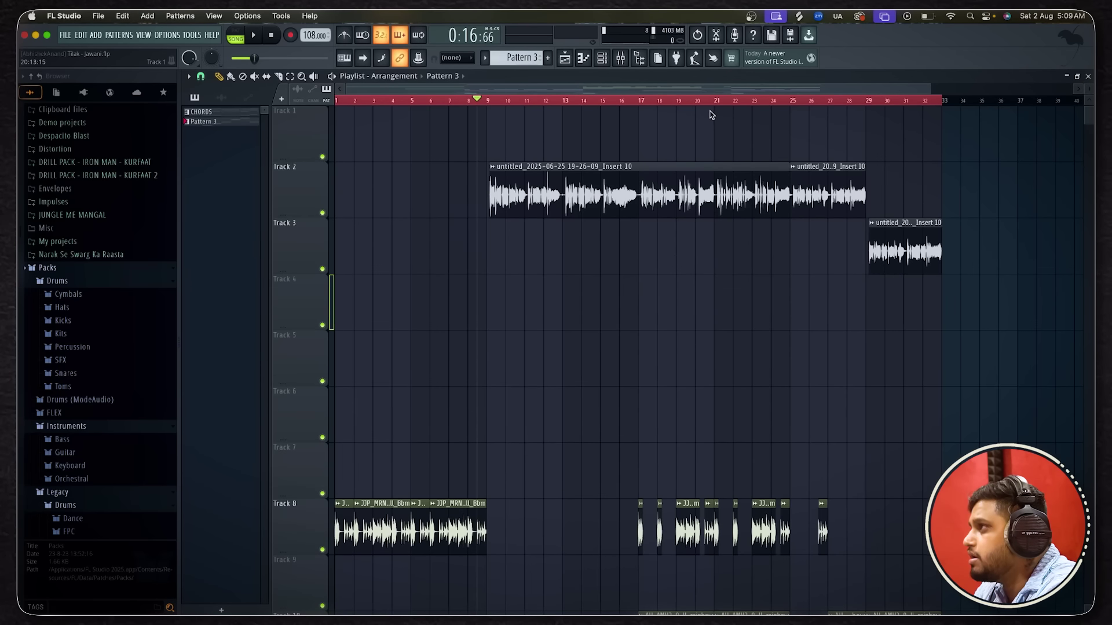
{"action": "left_click", "coordinate": [712, 101]}
{"action": "key", "text": "space"}
{"action": "key", "text": "F9"}
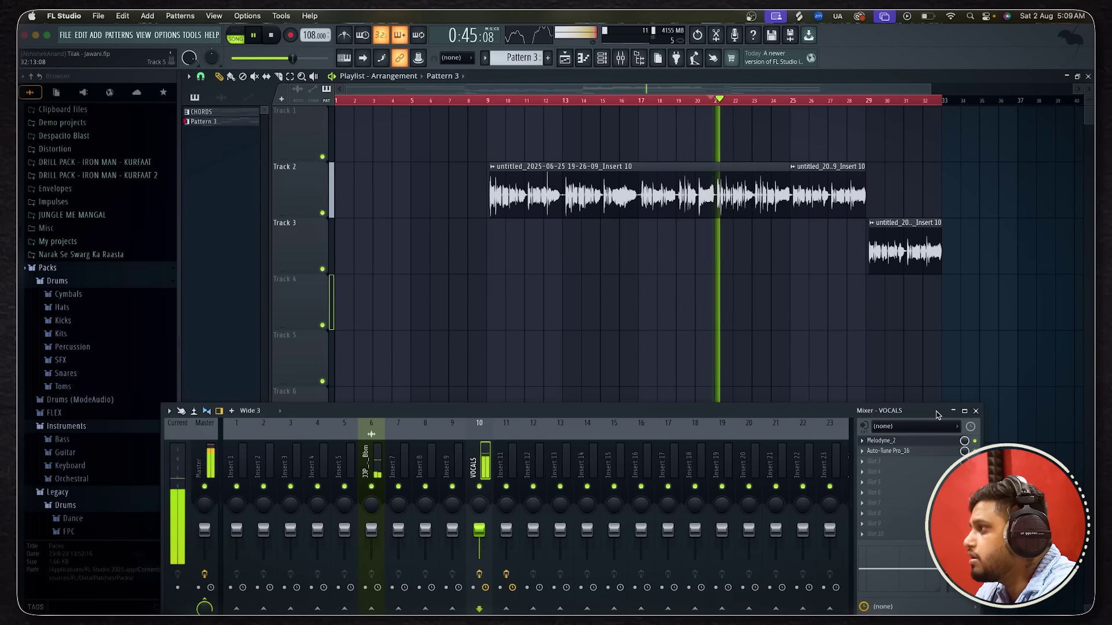
{"action": "left_click", "coordinate": [933, 442]}
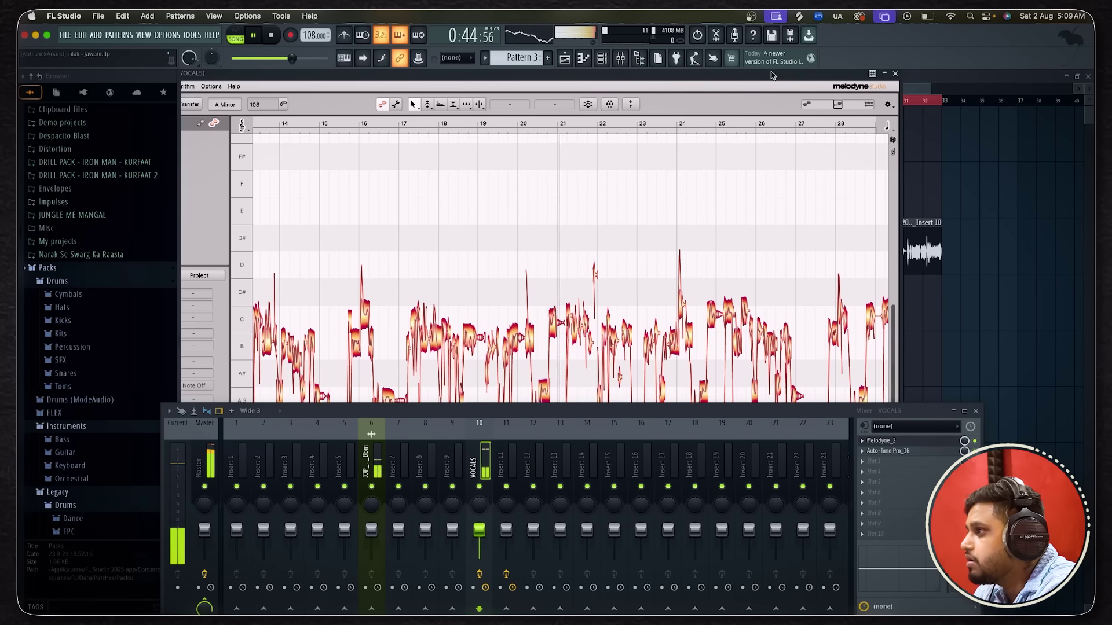
{"action": "key", "text": "space"}
{"action": "key", "text": "F9"}
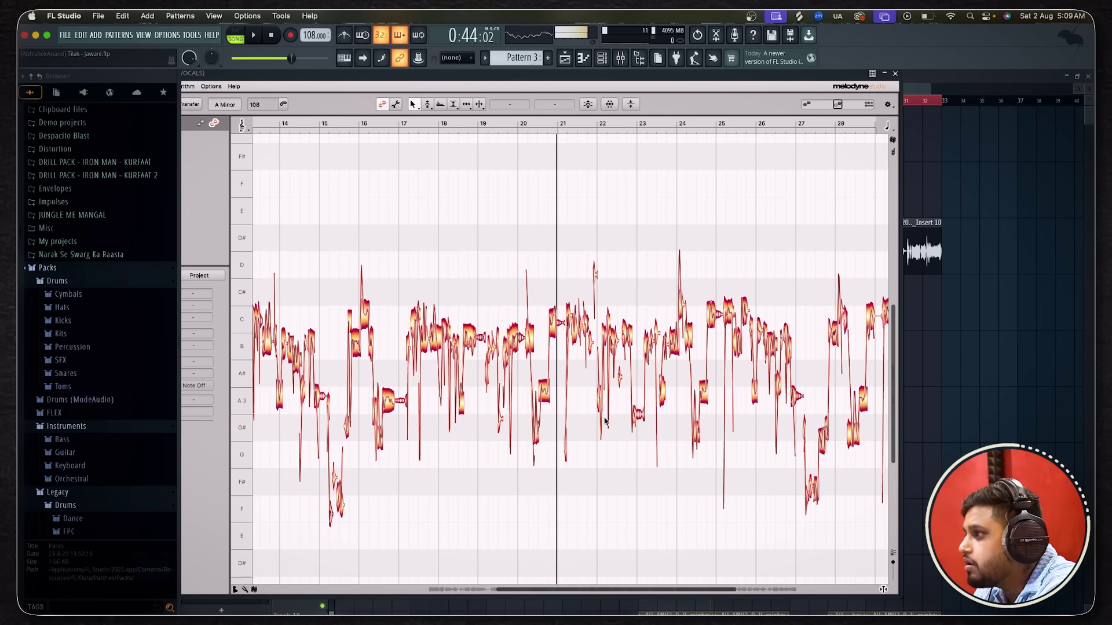
Set the wide note just before bar 21 to C4 at 0 cents.
{"action": "scroll", "coordinate": [605, 421], "scroll_direction": "up", "scroll_amount": 4}
{"action": "left_click", "coordinate": [577, 271]}
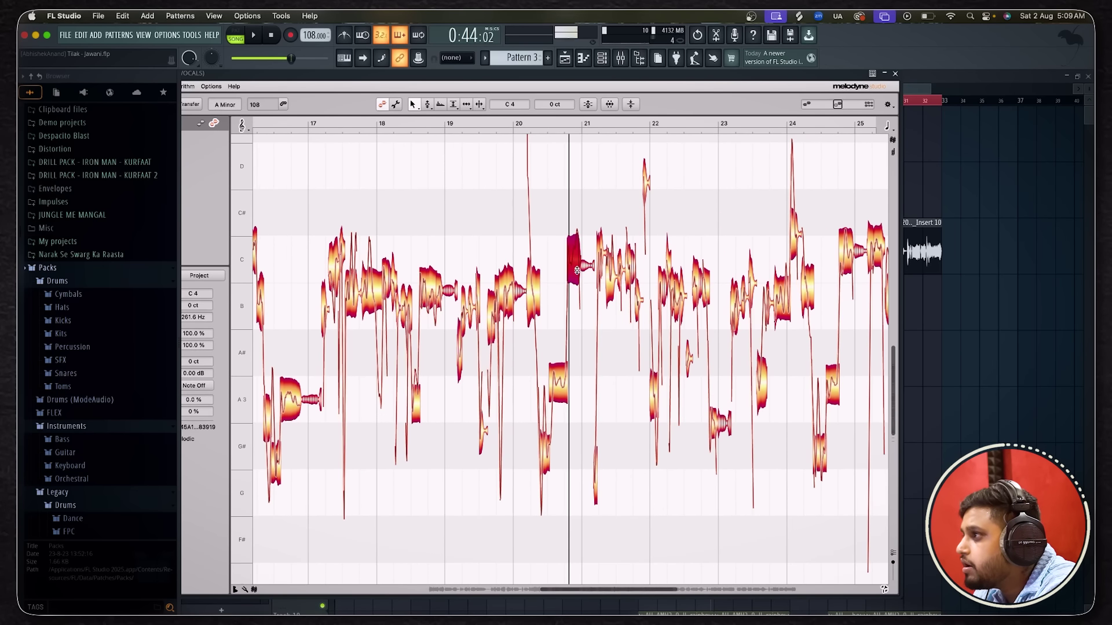
Try the low note midway through bar 24 at A3, 0 cents, and start playback.
{"action": "scroll", "coordinate": [665, 456], "scroll_direction": "down", "scroll_amount": 5}
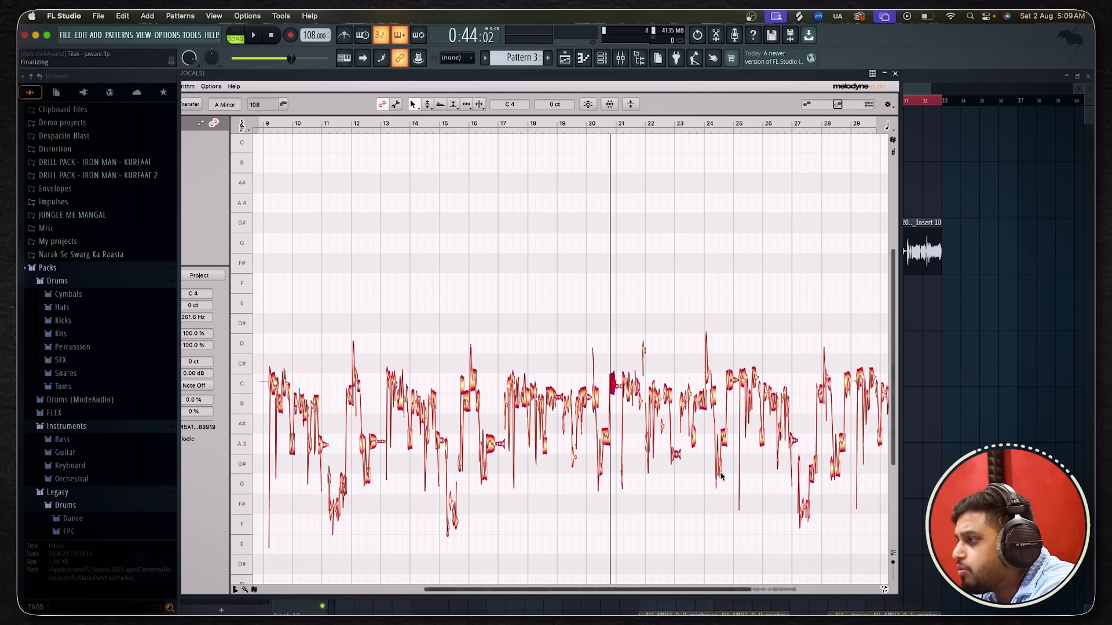
{"action": "scroll", "coordinate": [721, 476], "scroll_direction": "up", "scroll_amount": 3}
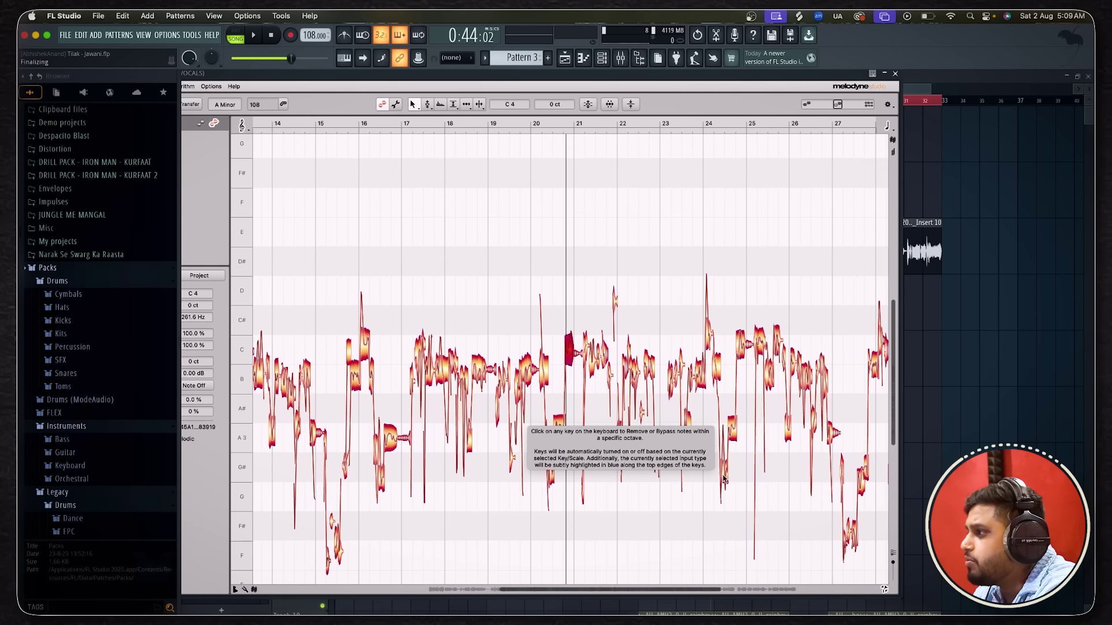
{"action": "scroll", "coordinate": [723, 478], "scroll_direction": "up", "scroll_amount": 3}
{"action": "left_click", "coordinate": [730, 479]}
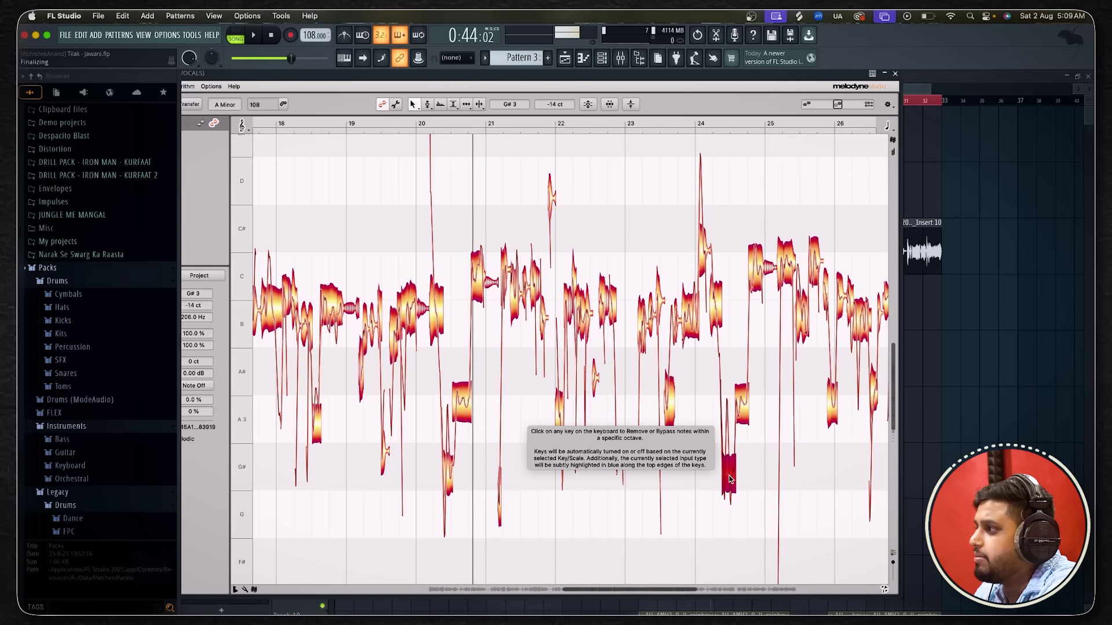
{"action": "left_click_drag", "start_coordinate": [729, 476], "coordinate": [729, 428]}
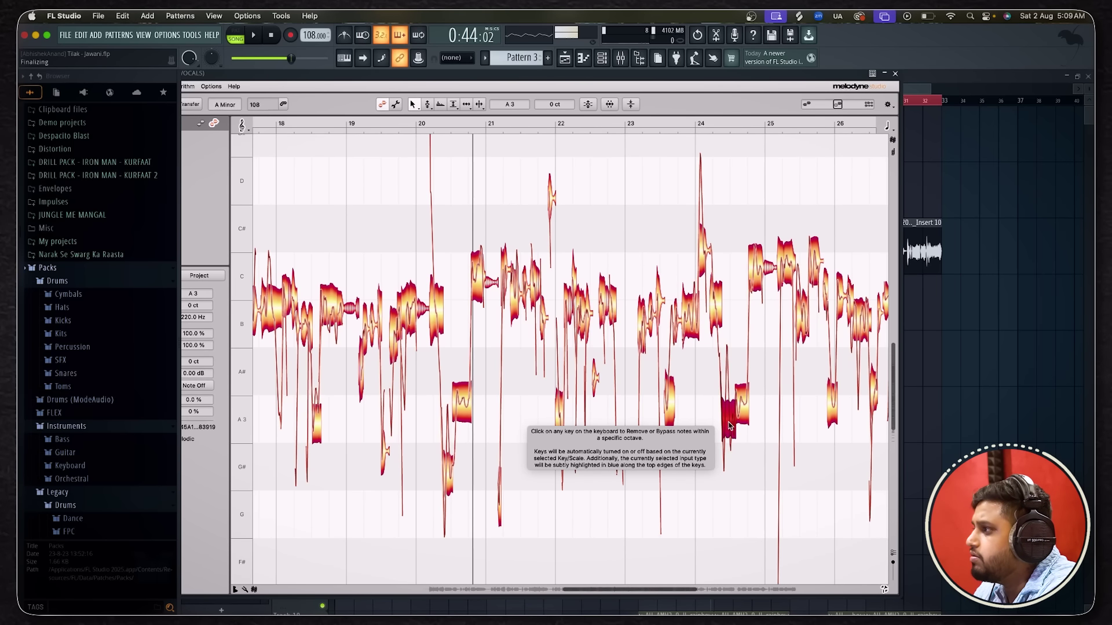
{"action": "scroll", "coordinate": [711, 462], "scroll_direction": "down", "scroll_amount": 1}
{"action": "key", "text": "space"}
{"action": "scroll", "coordinate": [711, 462], "scroll_direction": "down", "scroll_amount": 1}
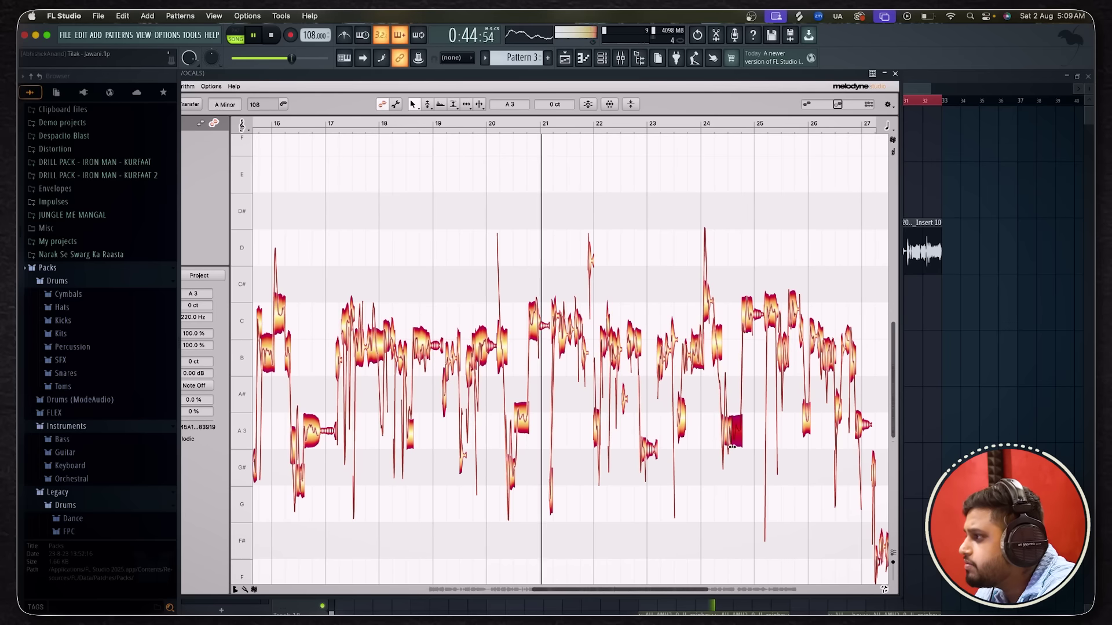
Set the low note midway through bar 24 to G3 at 0 cents and listen through to bar 25.
{"action": "left_click_drag", "start_coordinate": [731, 432], "coordinate": [727, 505]}
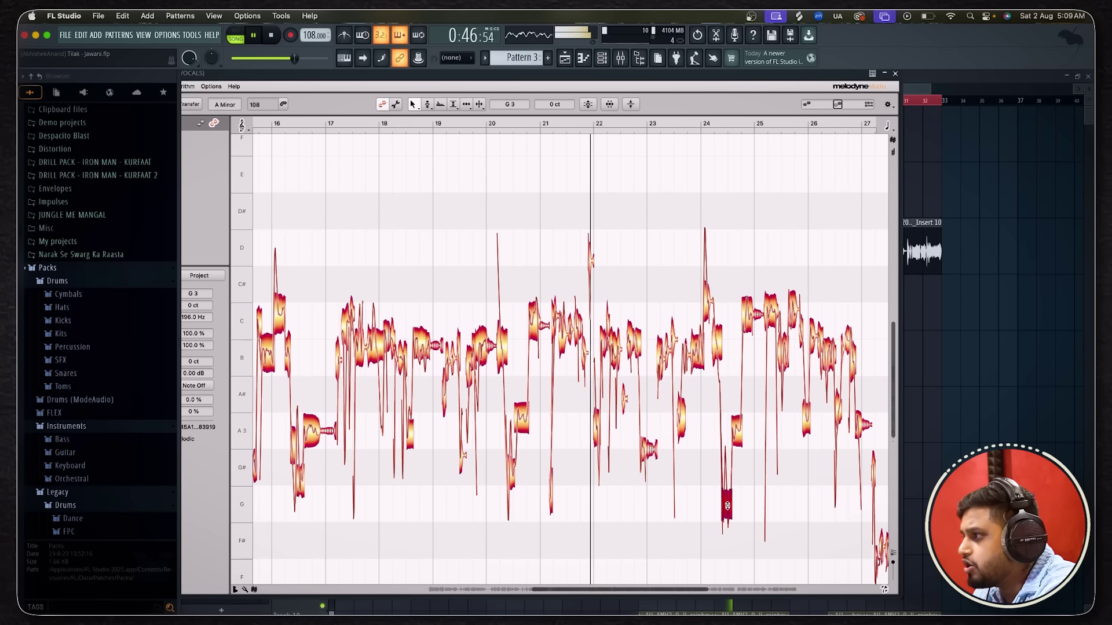
{"action": "scroll", "coordinate": [736, 501], "scroll_direction": "up", "scroll_amount": 2}
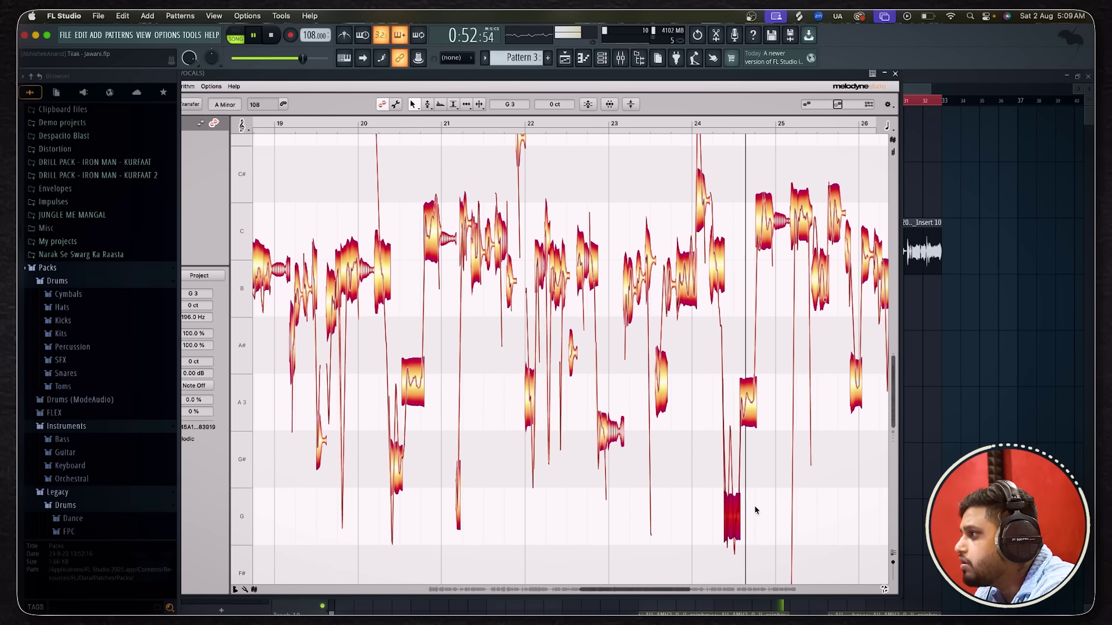
{"action": "scroll", "coordinate": [718, 487], "scroll_direction": "down", "scroll_amount": 2}
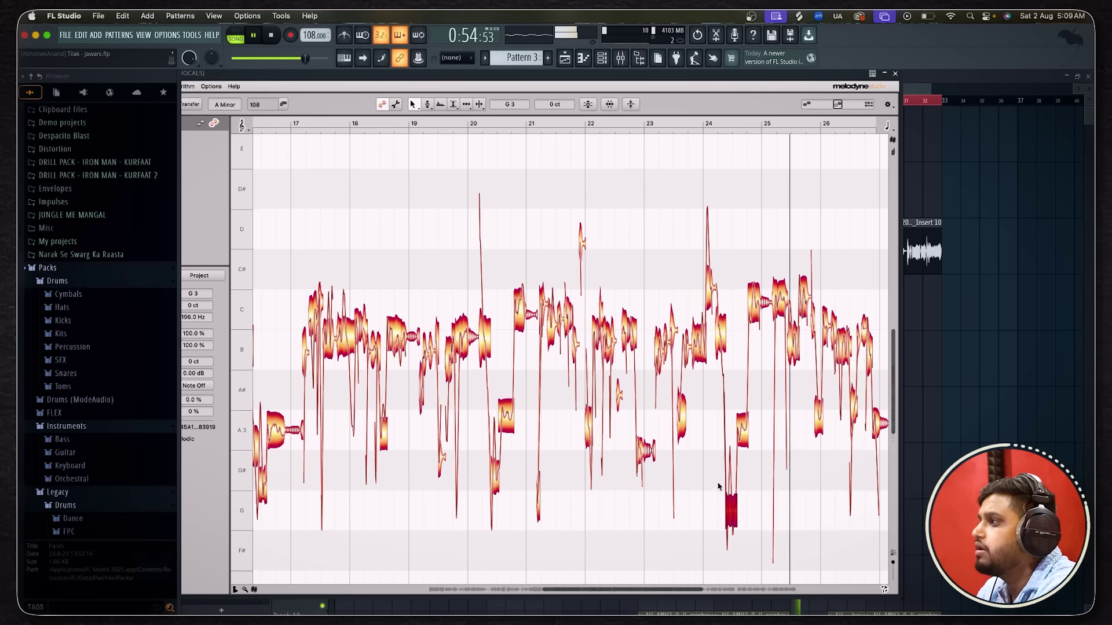
Compare the bar 24 note at A3 during playback, stop, and return it to G3 at 0 cents.
{"action": "left_click_drag", "start_coordinate": [731, 513], "coordinate": [732, 431]}
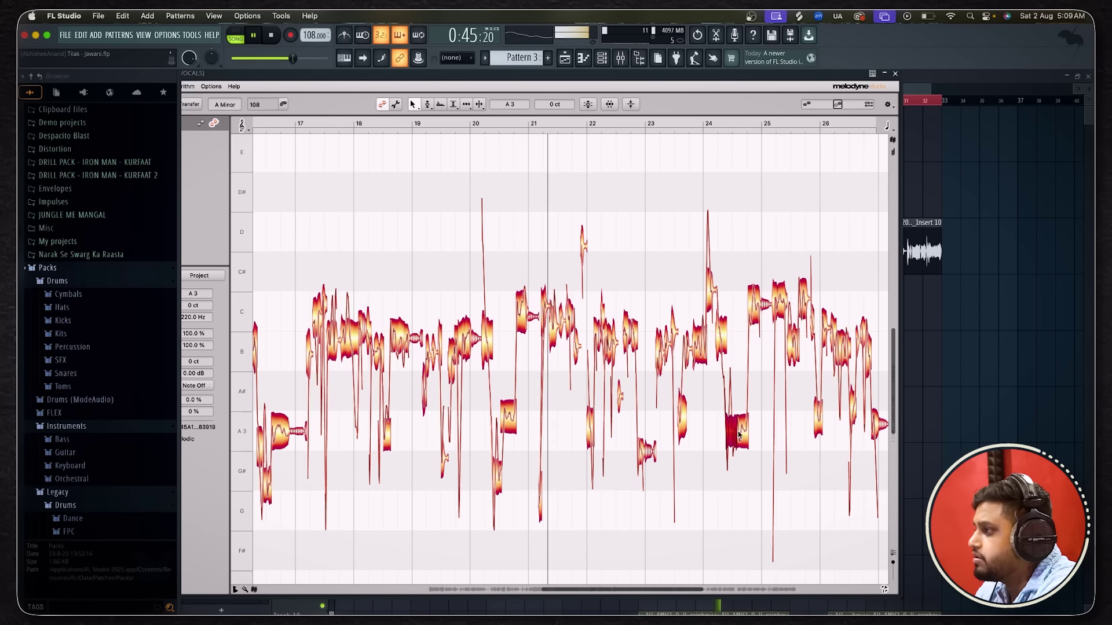
{"action": "scroll", "coordinate": [752, 427], "scroll_direction": "up", "scroll_amount": 2}
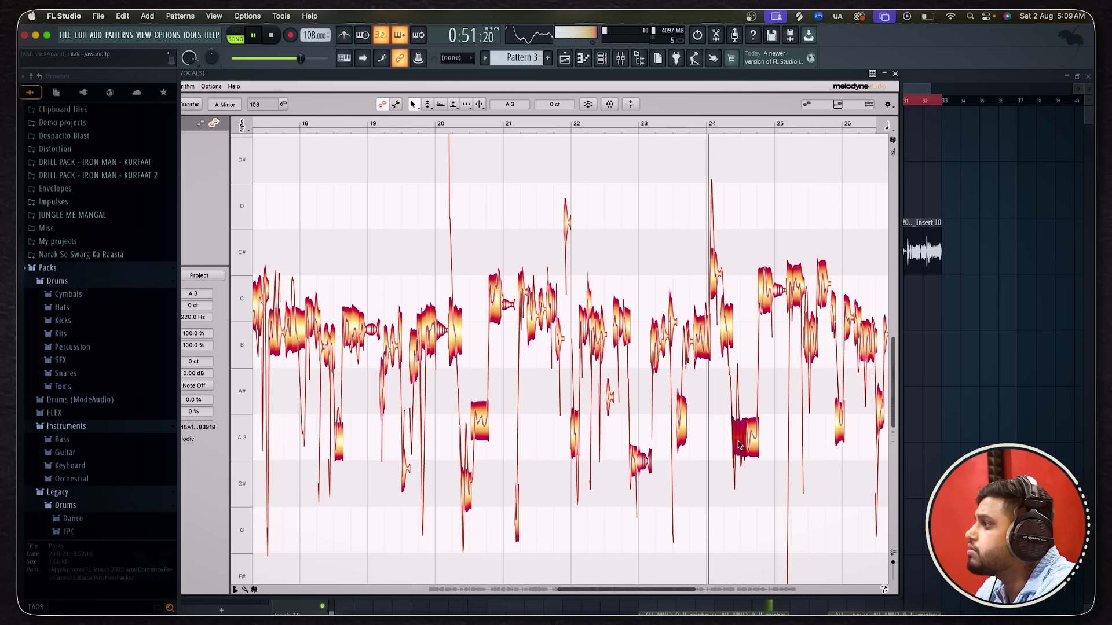
{"action": "key", "text": "space"}
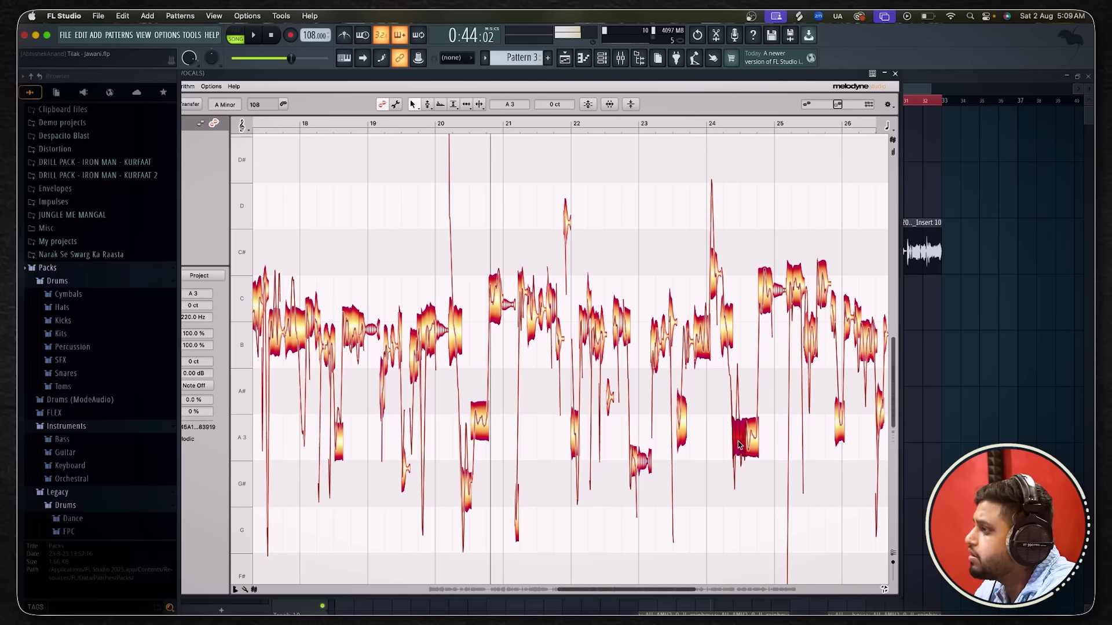
{"action": "left_click_drag", "start_coordinate": [739, 444], "coordinate": [741, 527]}
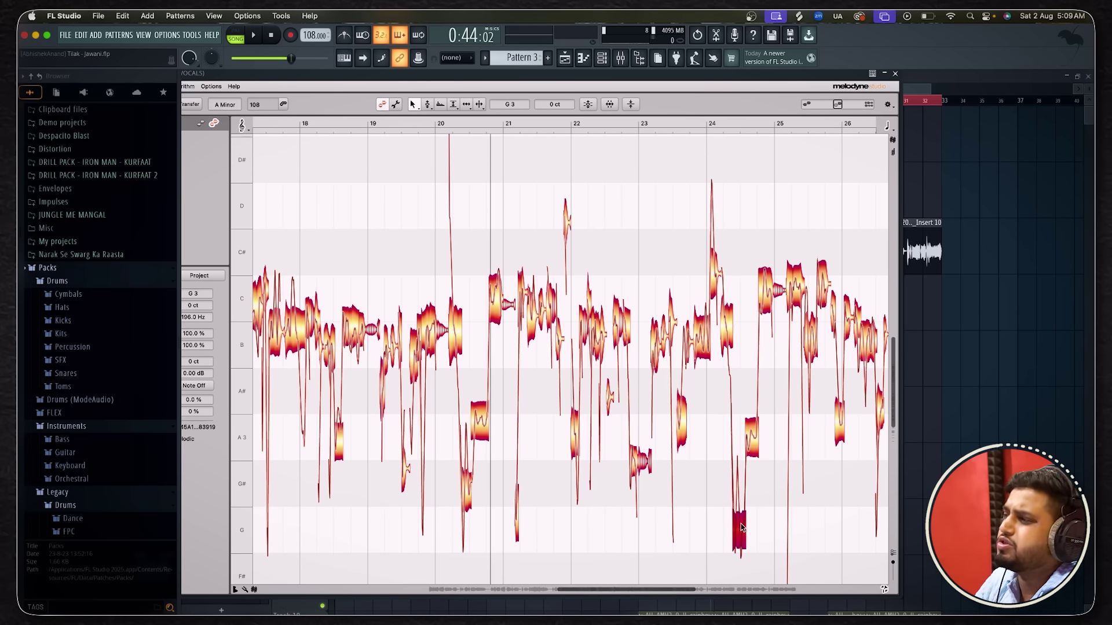
Set the thin lowest note early in bar 27 to F3 at 0 cents.
{"action": "scroll", "coordinate": [741, 527], "scroll_direction": "down", "scroll_amount": 6}
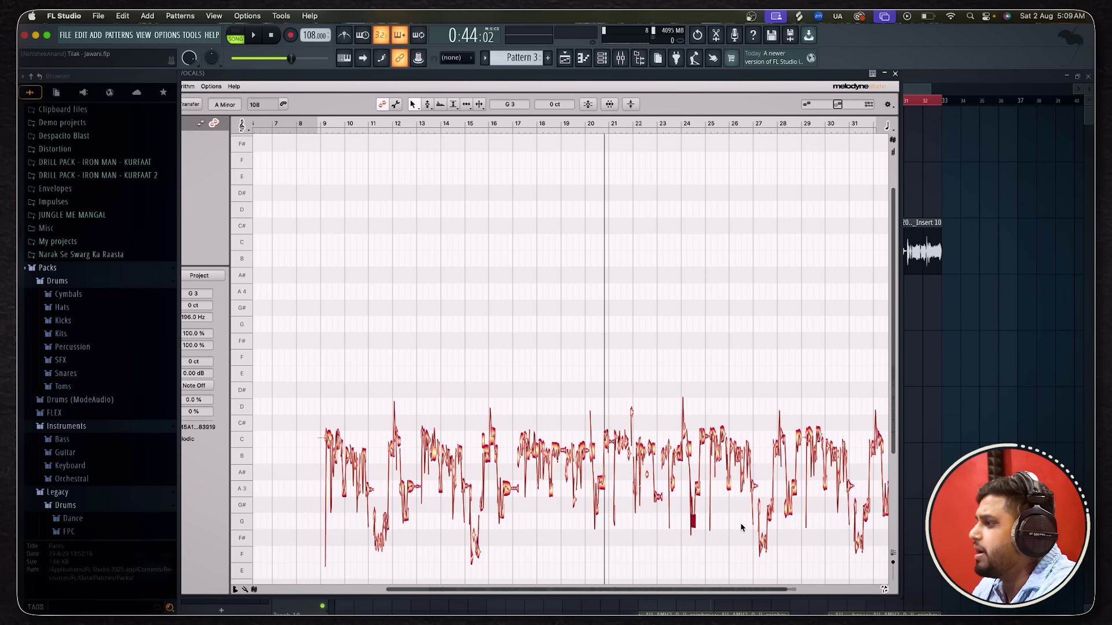
{"action": "scroll", "coordinate": [741, 527], "scroll_direction": "down", "scroll_amount": 2}
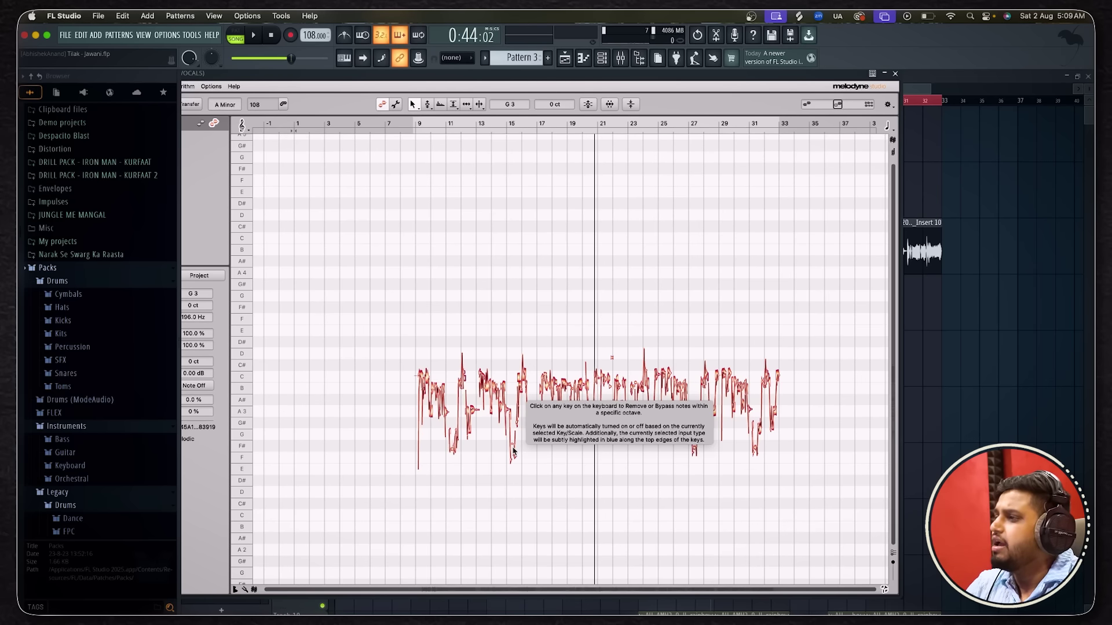
{"action": "scroll", "coordinate": [686, 460], "scroll_direction": "up", "scroll_amount": 8}
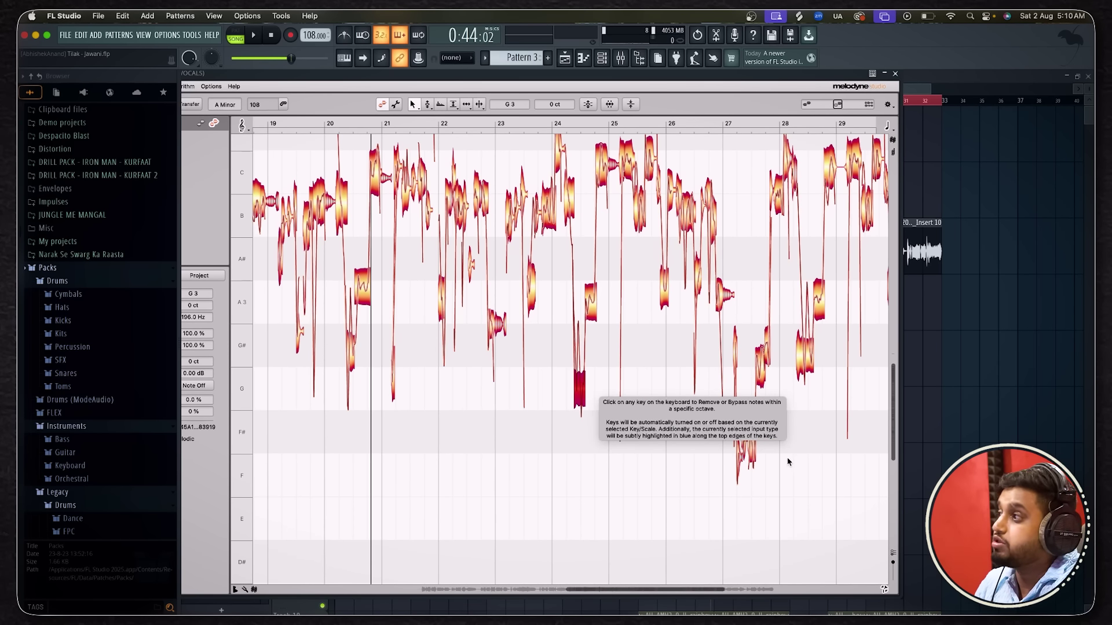
{"action": "left_click", "coordinate": [773, 513]}
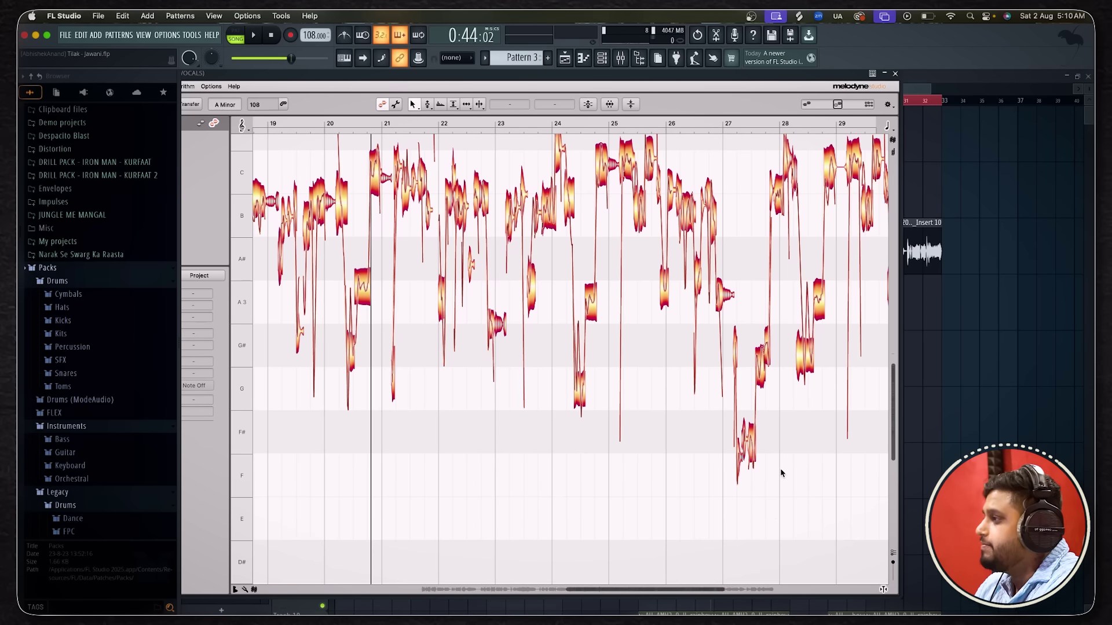
{"action": "left_click_drag", "start_coordinate": [781, 474], "coordinate": [700, 438]}
{"action": "left_click", "coordinate": [776, 446]}
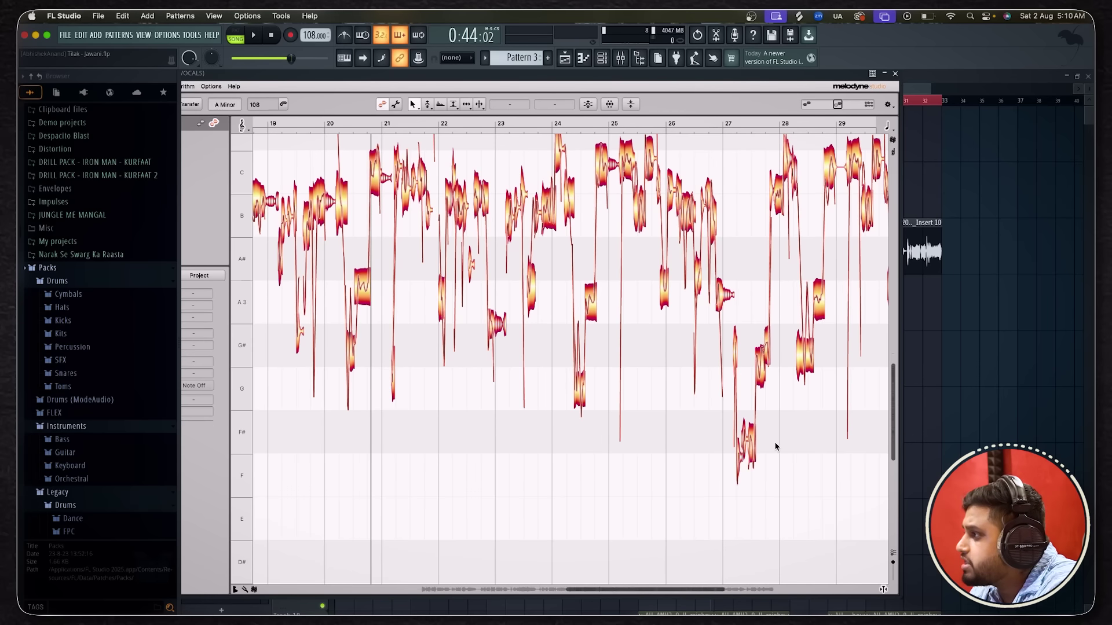
{"action": "left_click", "coordinate": [753, 451]}
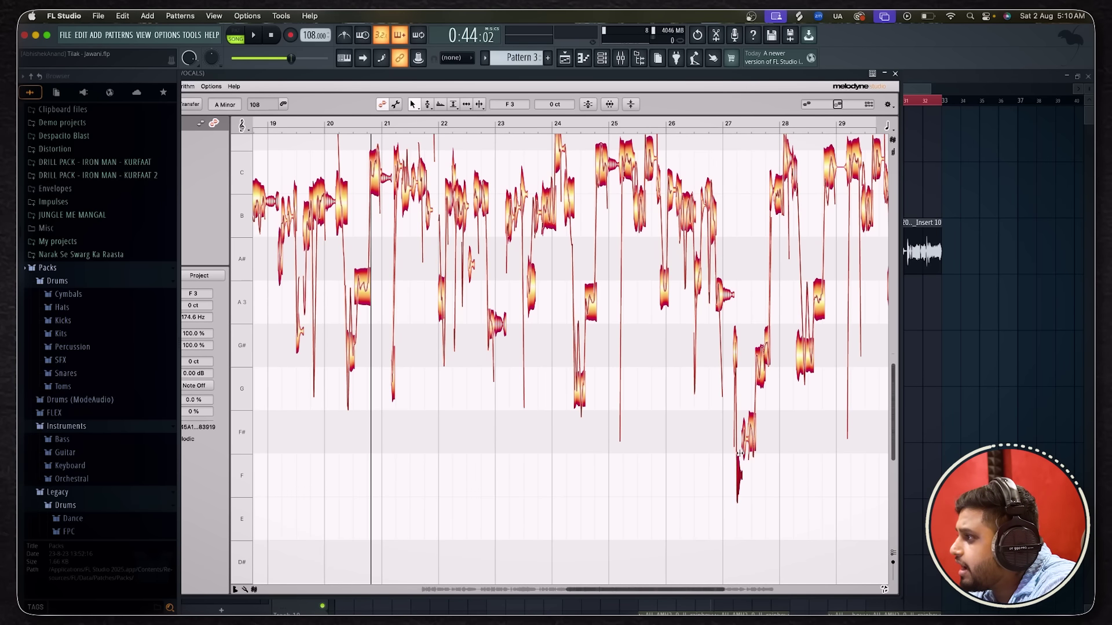
Move the two adjoining low notes in bar 27 up to G3 at 0 cents and play the vocal briefly.
{"action": "left_click", "coordinate": [742, 437]}
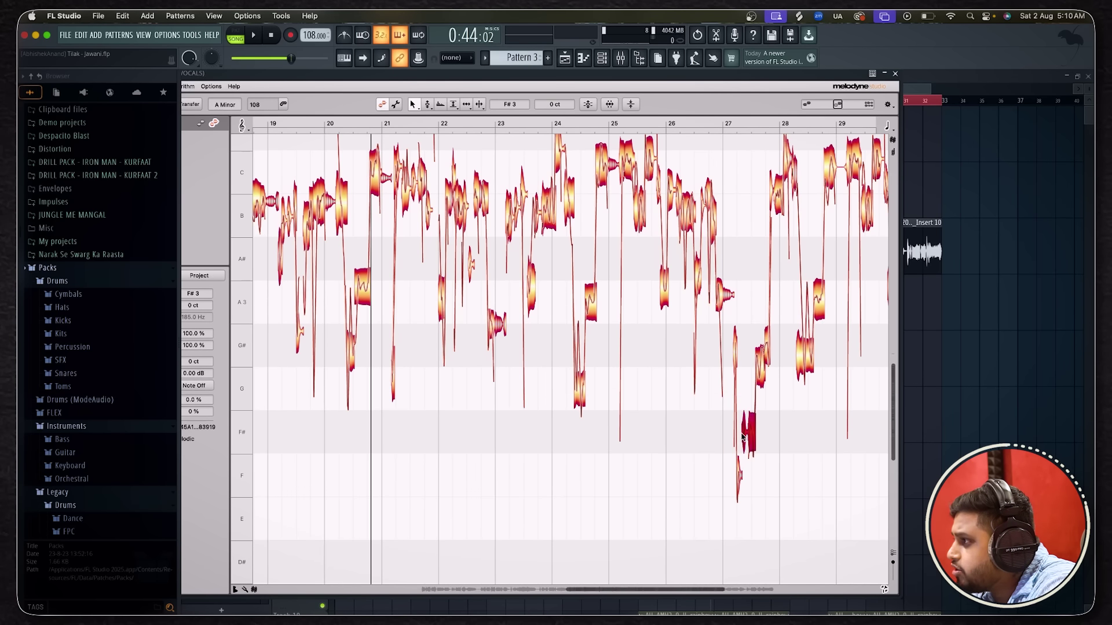
{"action": "left_click_drag", "start_coordinate": [751, 443], "coordinate": [753, 395]}
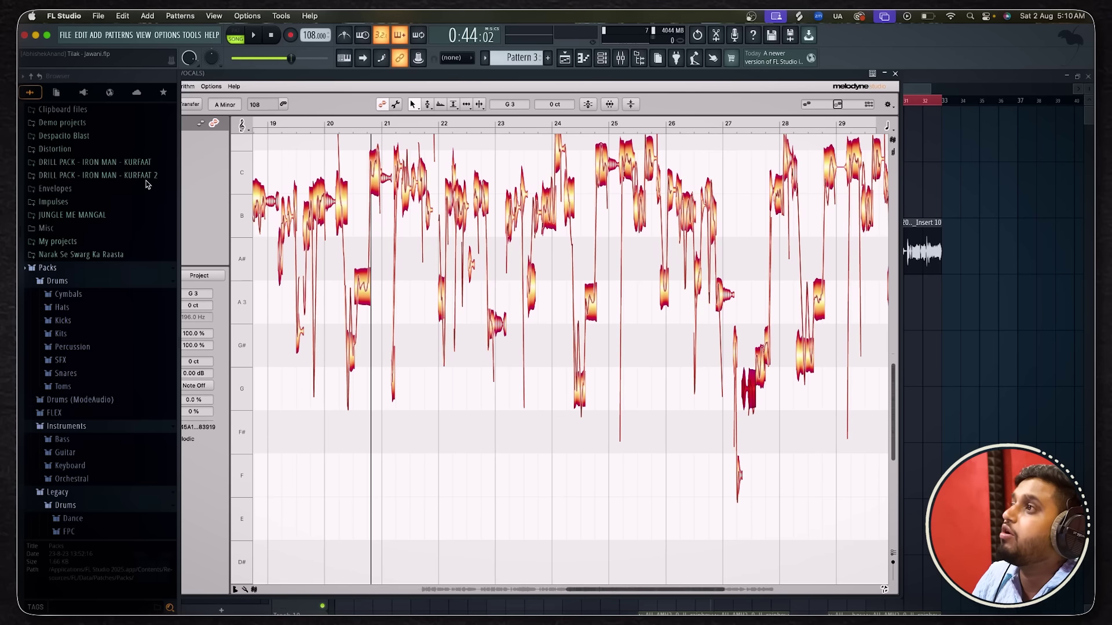
{"action": "key", "text": "space"}
{"action": "scroll", "coordinate": [742, 418], "scroll_direction": "down", "scroll_amount": 1}
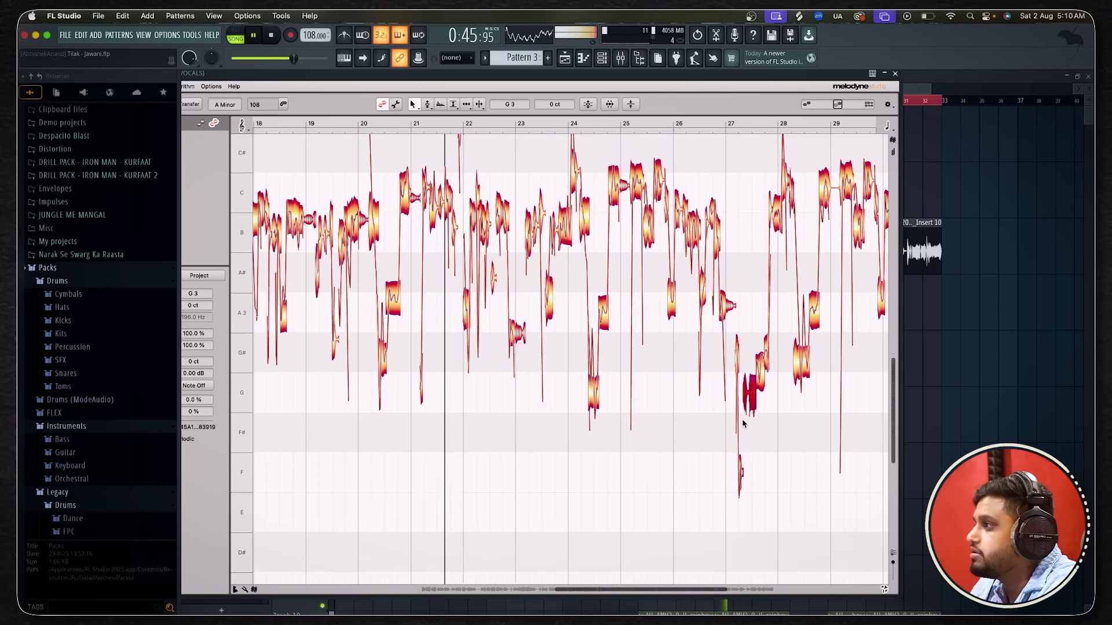
{"action": "key", "text": "space"}
Select every note of the vocal and apply pitch correction with Pitch Center at 100% and Pitch Drift at 10%.
{"action": "scroll", "coordinate": [741, 419], "scroll_direction": "down", "scroll_amount": 6}
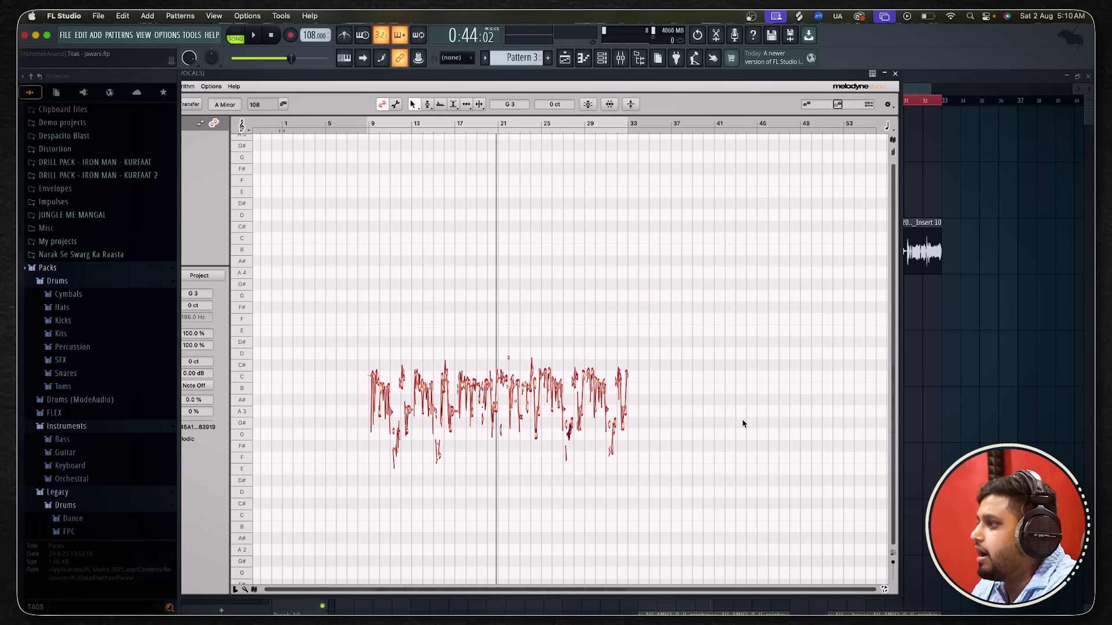
{"action": "scroll", "coordinate": [356, 383], "scroll_direction": "up", "scroll_amount": 3}
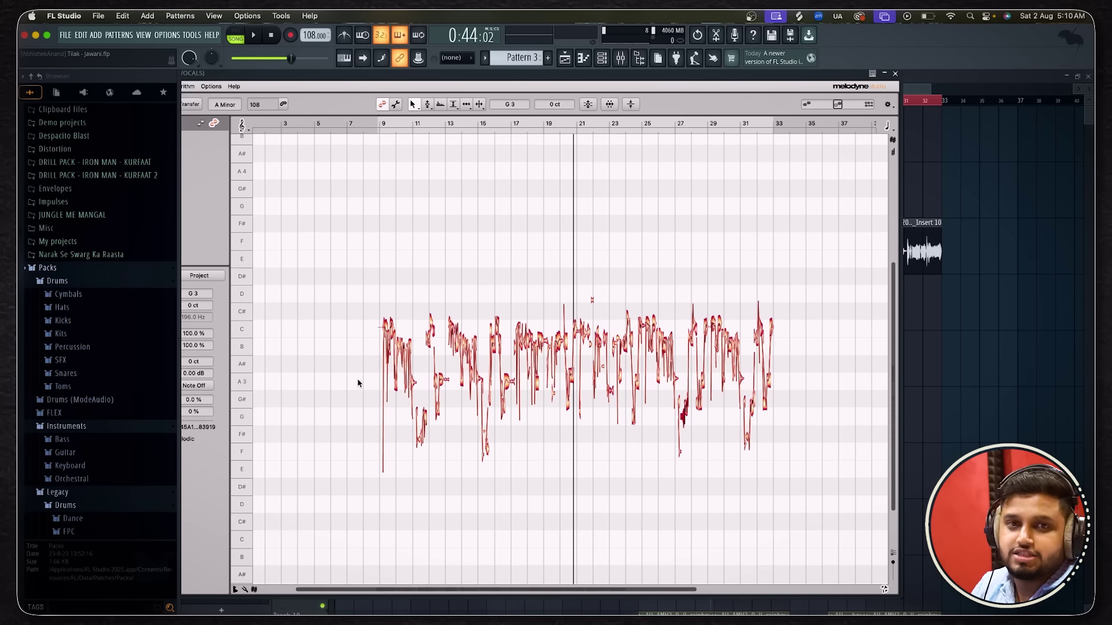
{"action": "right_click", "coordinate": [358, 383]}
{"action": "left_click", "coordinate": [326, 220]}
{"action": "left_click_drag", "start_coordinate": [326, 218], "coordinate": [895, 503]}
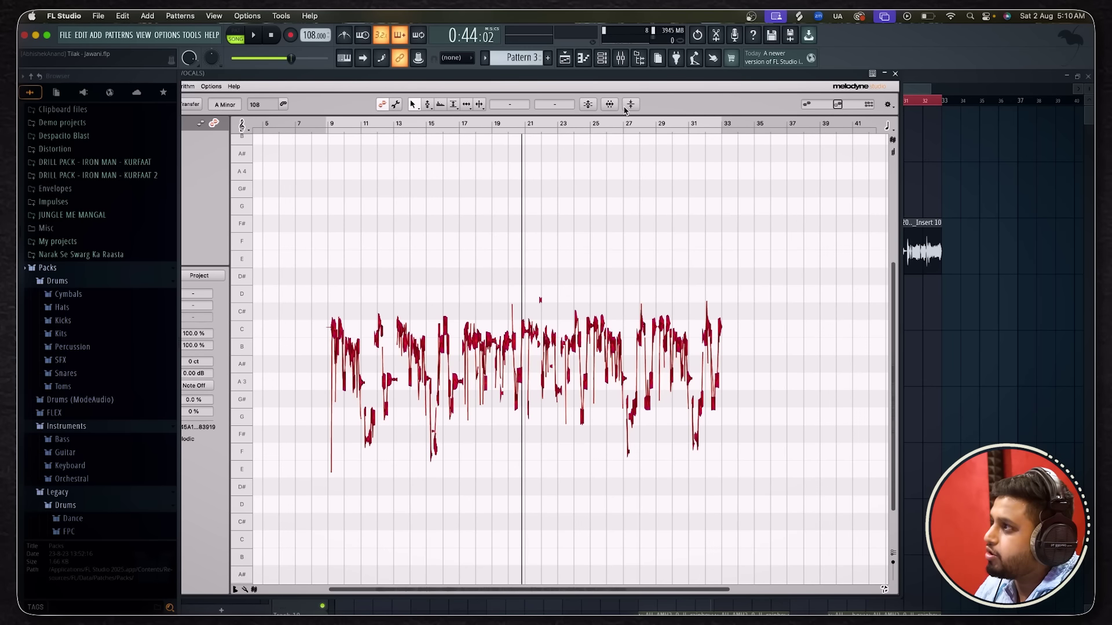
{"action": "left_click", "coordinate": [588, 104]}
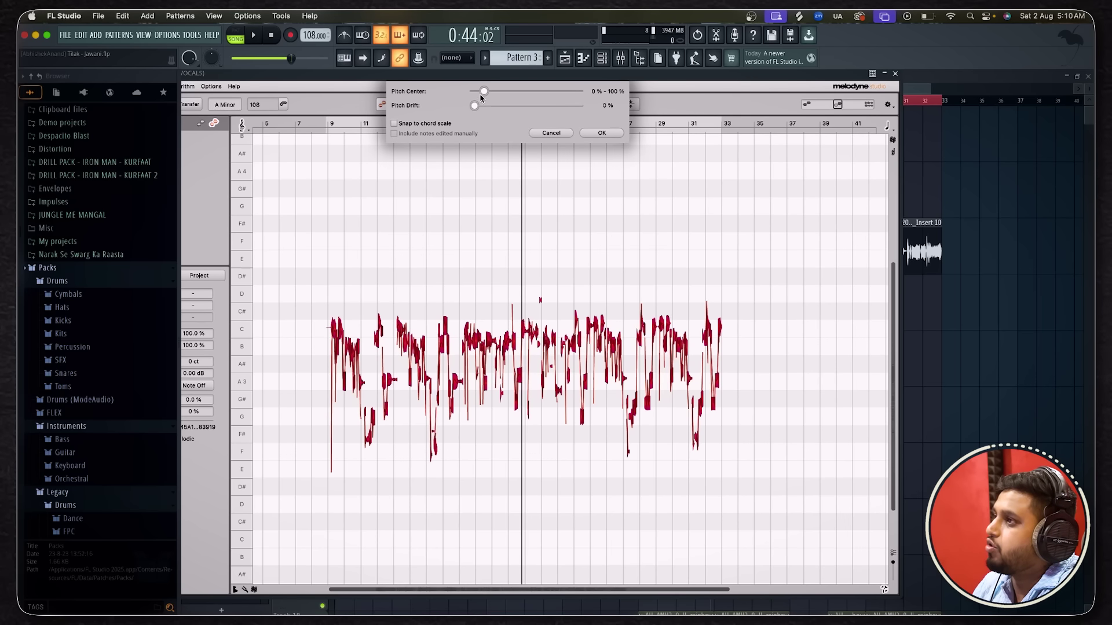
{"action": "left_click_drag", "start_coordinate": [484, 93], "coordinate": [586, 96]}
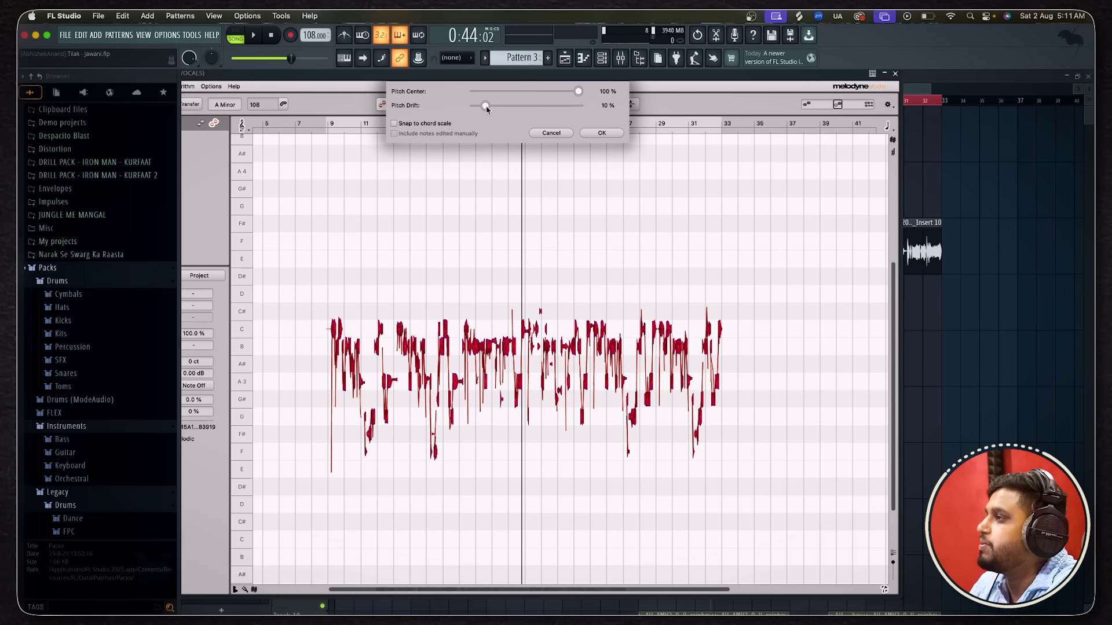
{"action": "left_click", "coordinate": [596, 133]}
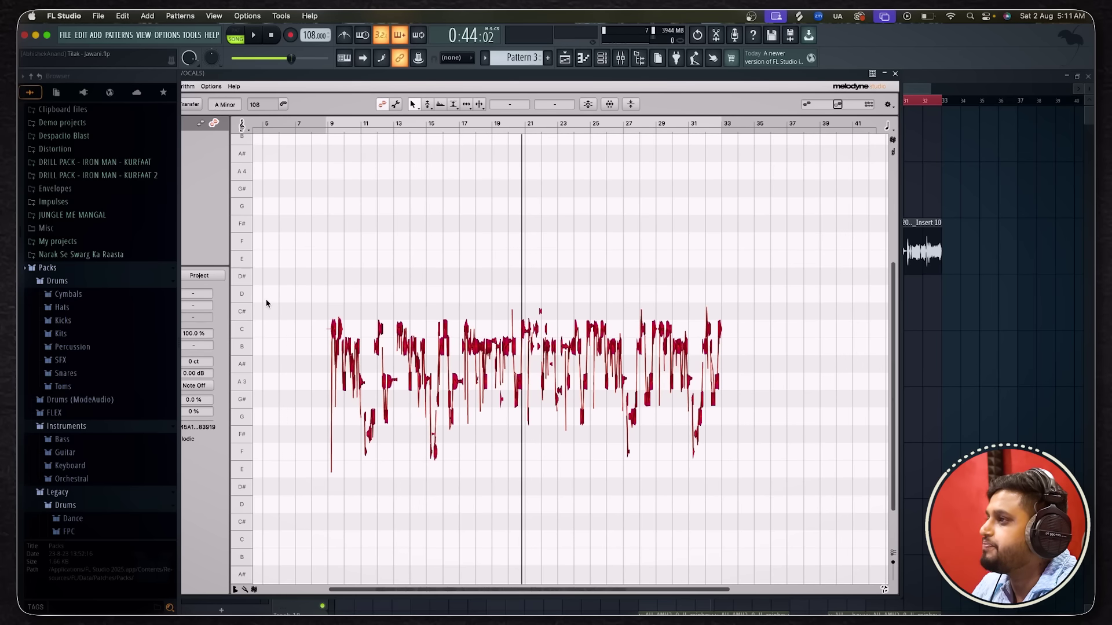
Examine the corrected notes between bars 9 and 13, deselecting everything and checking the C4 note at bar 12.
{"action": "scroll", "coordinate": [274, 284], "scroll_direction": "up", "scroll_amount": 5}
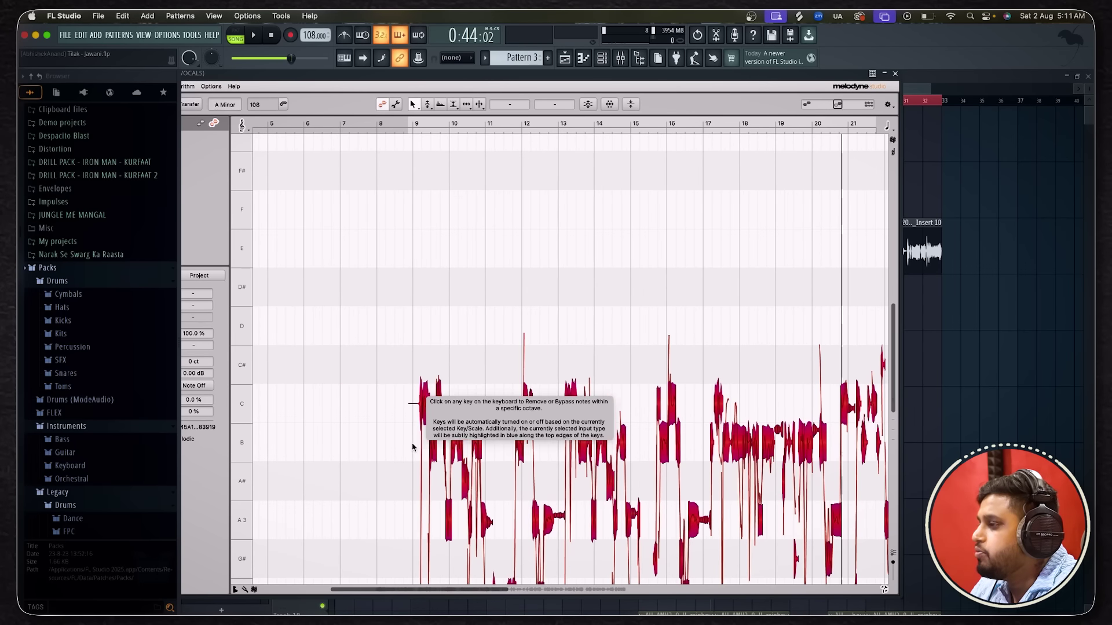
{"action": "scroll", "coordinate": [413, 428], "scroll_direction": "down", "scroll_amount": 2}
{"action": "scroll", "coordinate": [416, 394], "scroll_direction": "up", "scroll_amount": 5}
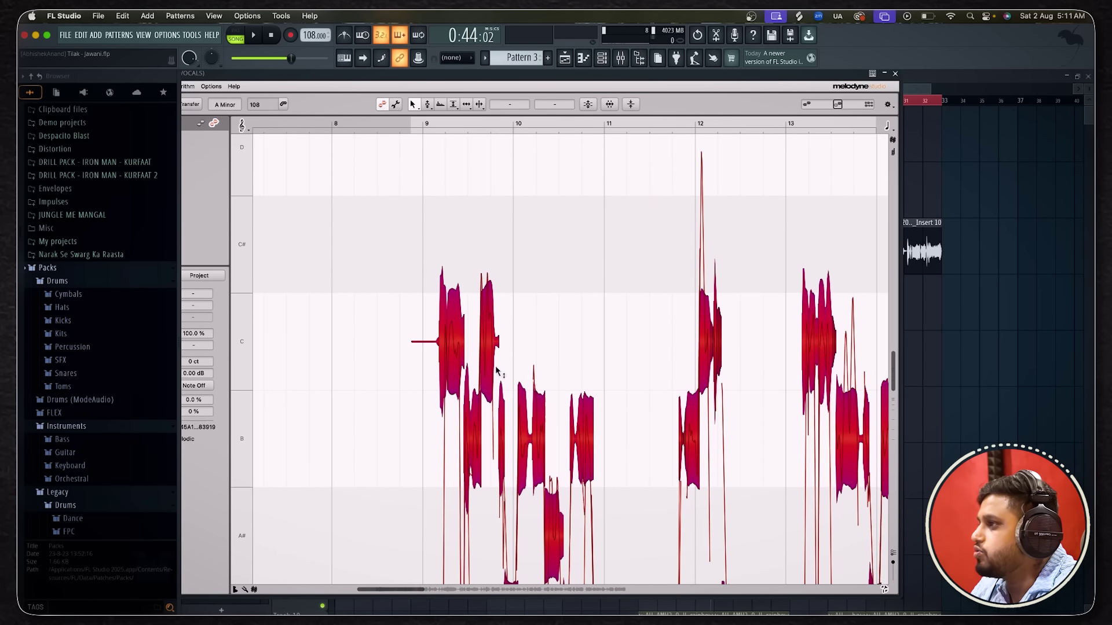
{"action": "scroll", "coordinate": [477, 445], "scroll_direction": "down", "scroll_amount": 1}
{"action": "left_click", "coordinate": [607, 391]}
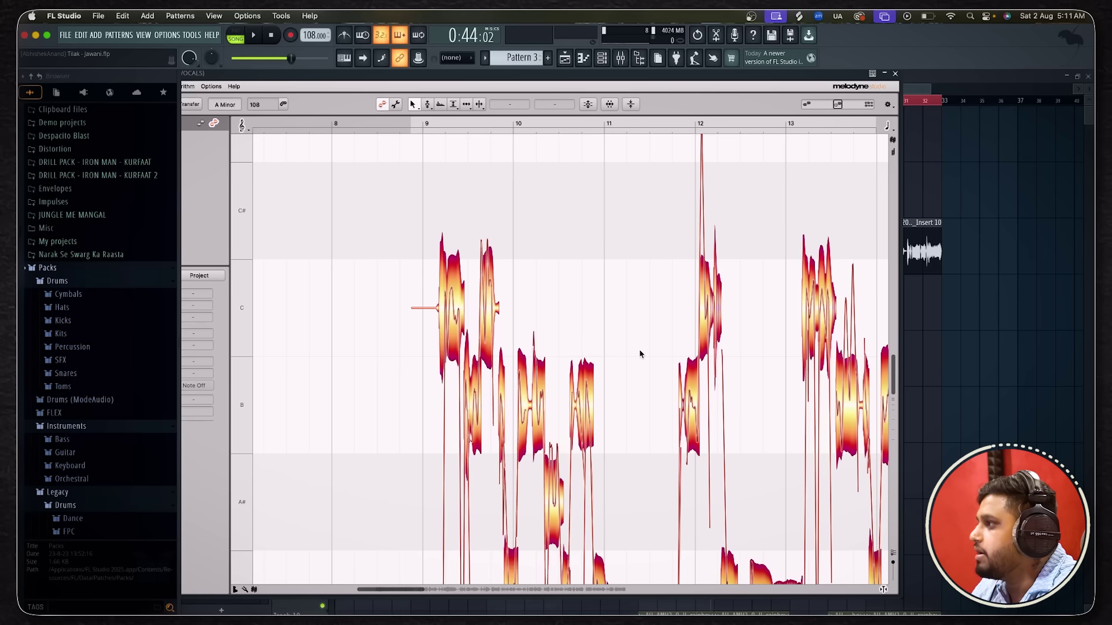
{"action": "left_click", "coordinate": [691, 398]}
{"action": "left_click_drag", "start_coordinate": [699, 360], "coordinate": [700, 263]}
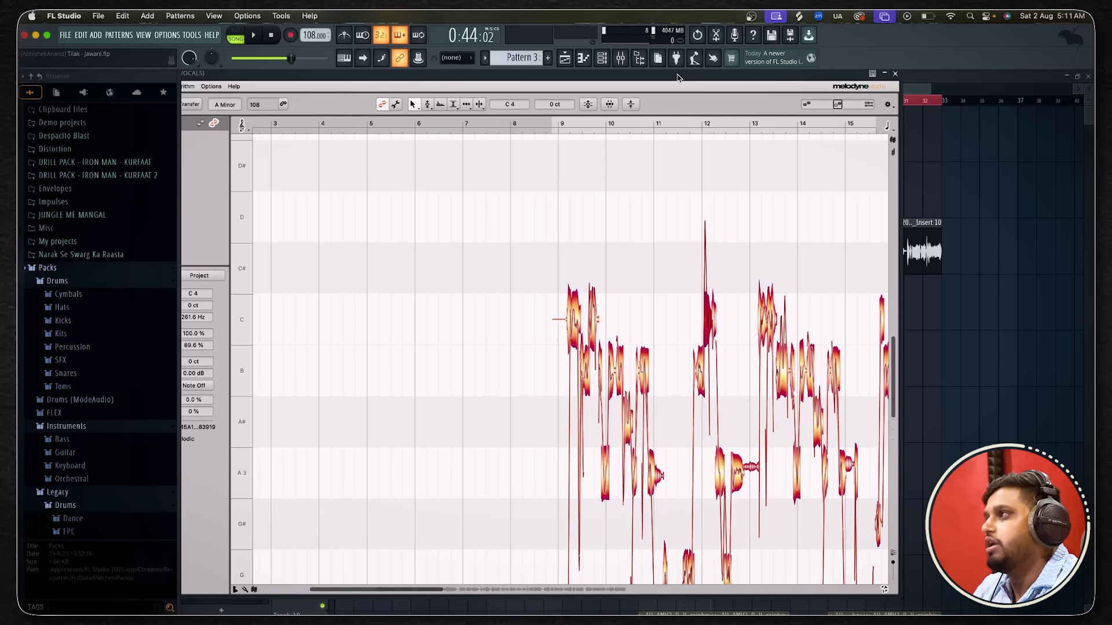
Set the playlist position just before bar 9, bring Melodyne back up from the VOCALS mixer insert, and close the mixer.
{"action": "left_click_drag", "start_coordinate": [678, 77], "coordinate": [689, 299]}
{"action": "left_click", "coordinate": [485, 100]}
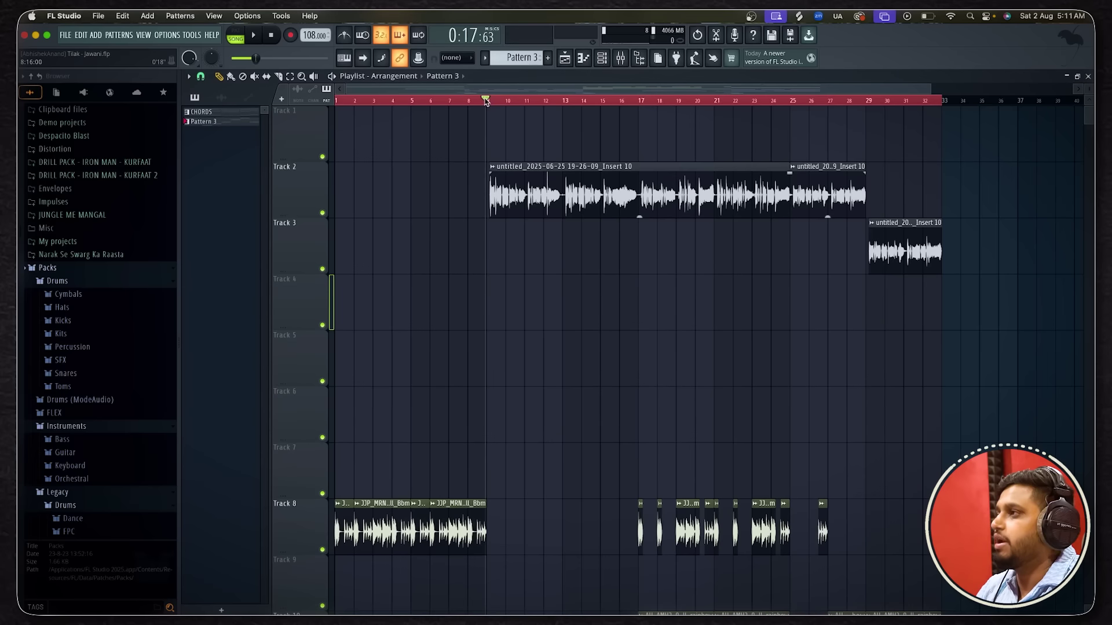
{"action": "left_click", "coordinate": [620, 60]}
{"action": "left_click", "coordinate": [881, 442]}
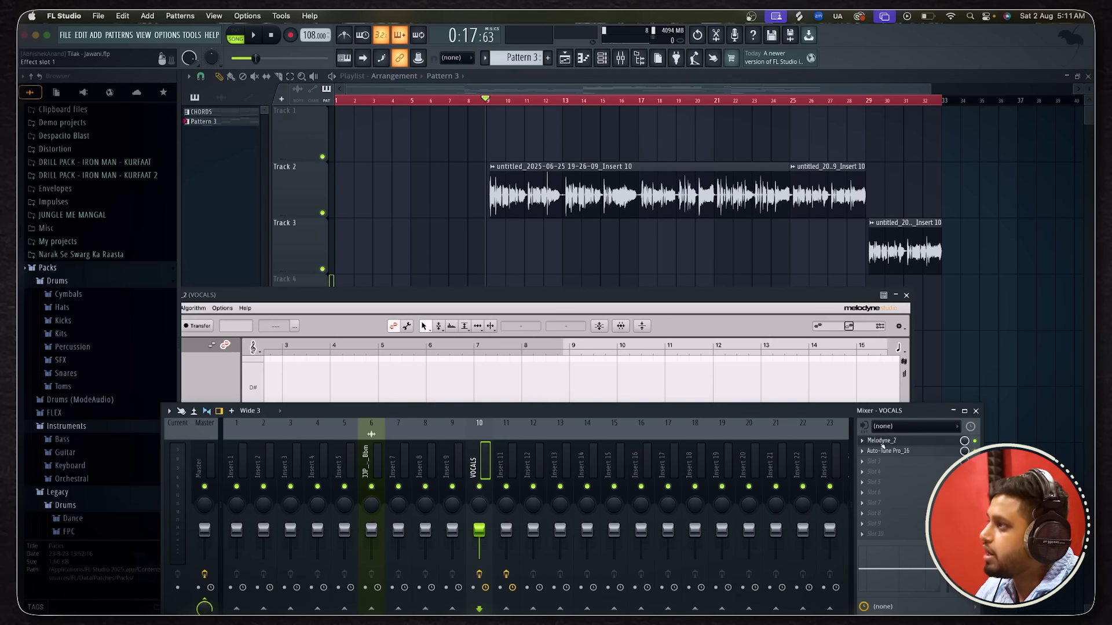
{"action": "double_click", "coordinate": [743, 296]}
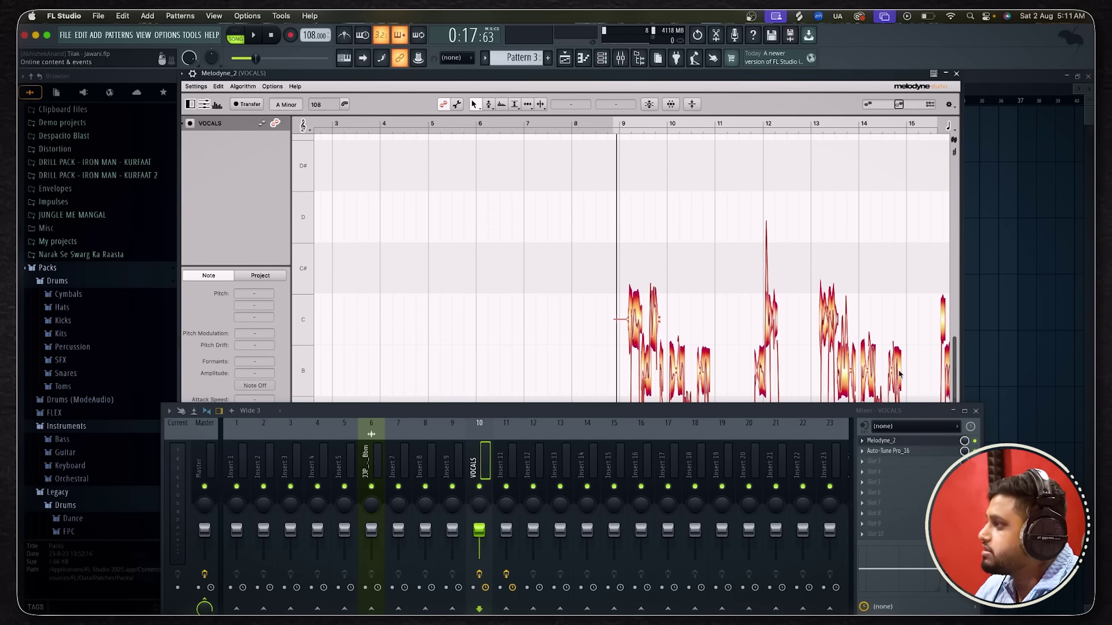
{"action": "left_click", "coordinate": [978, 412]}
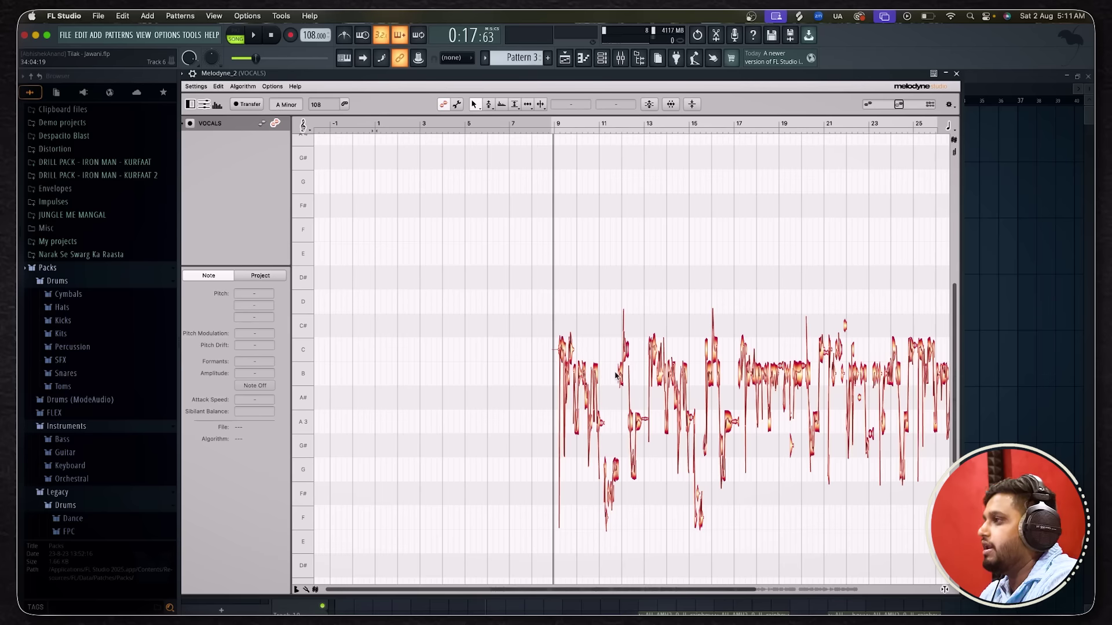
Play the vocal from just before bar 9 and examine the corrected notes across bars 9 to 14.
{"action": "scroll", "coordinate": [556, 382], "scroll_direction": "down", "scroll_amount": 3}
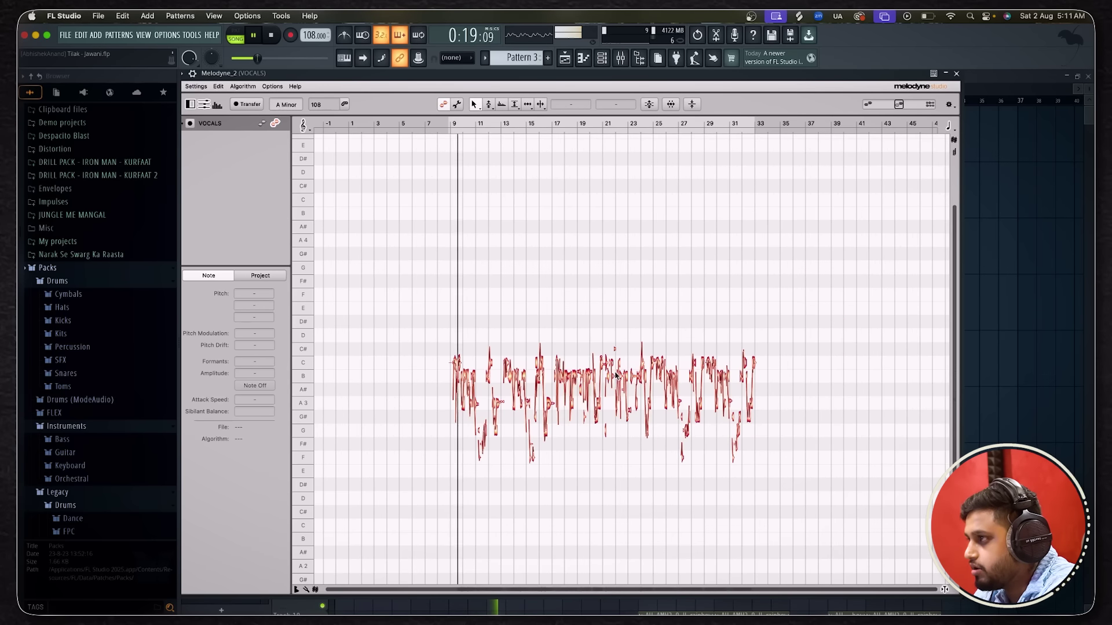
{"action": "scroll", "coordinate": [488, 389], "scroll_direction": "up", "scroll_amount": 5}
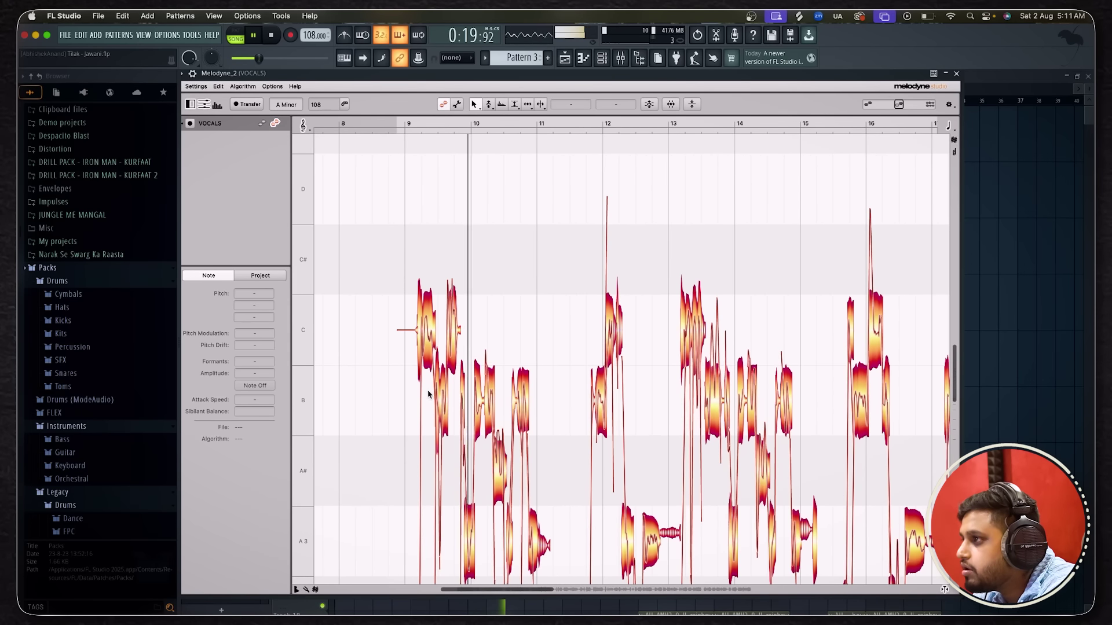
{"action": "scroll", "coordinate": [428, 394], "scroll_direction": "up", "scroll_amount": 3}
{"action": "scroll", "coordinate": [428, 394], "scroll_direction": "up", "scroll_amount": 4}
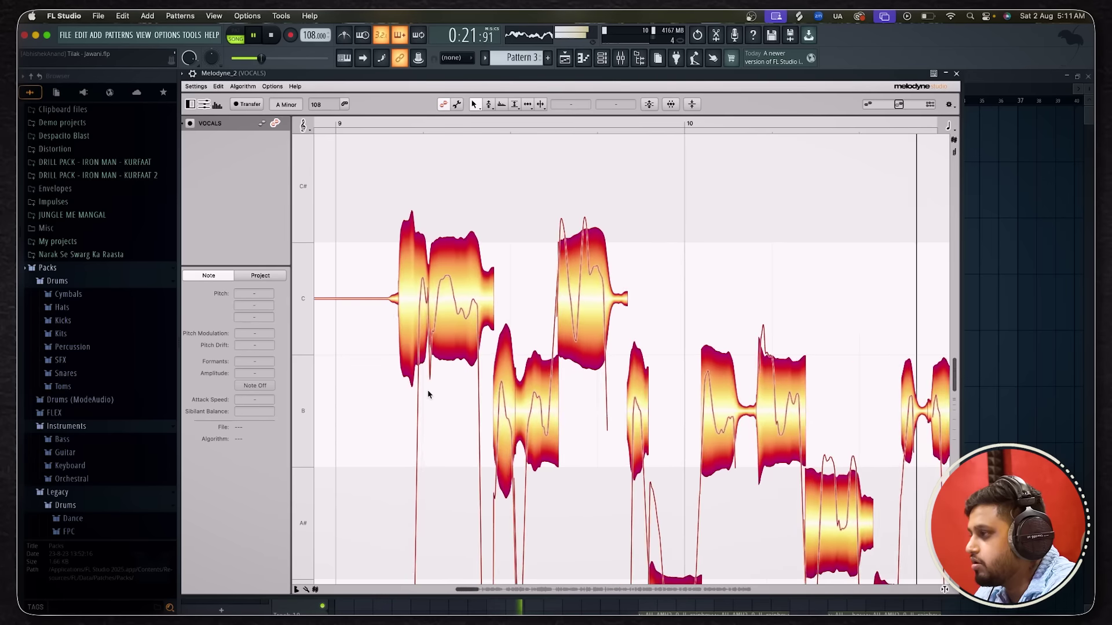
{"action": "scroll", "coordinate": [427, 391], "scroll_direction": "down", "scroll_amount": 5}
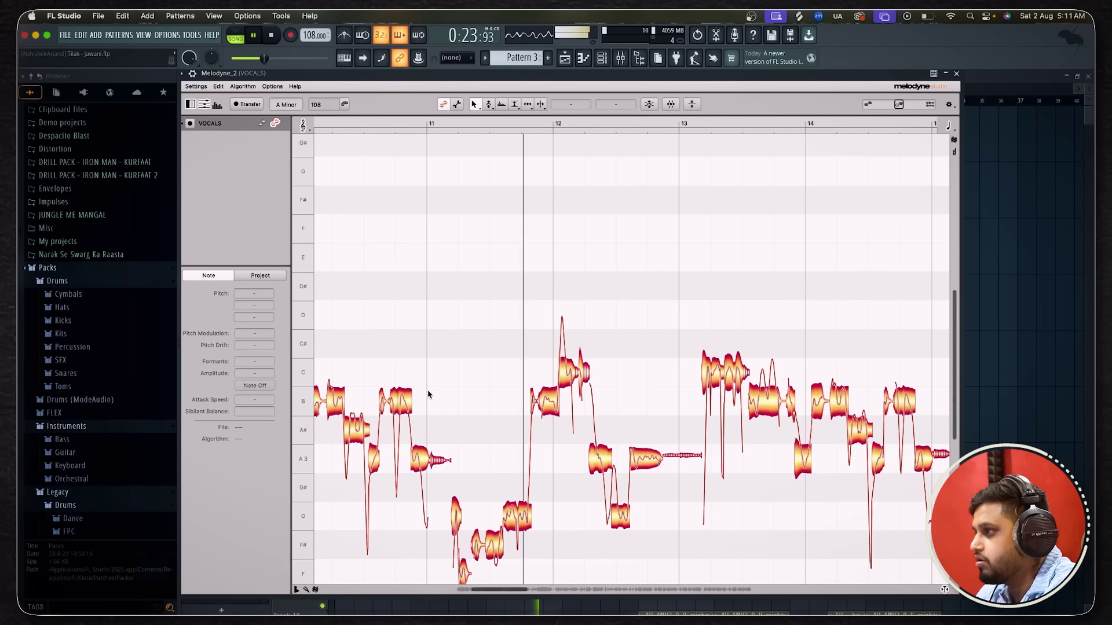
{"action": "scroll", "coordinate": [428, 390], "scroll_direction": "down", "scroll_amount": 3}
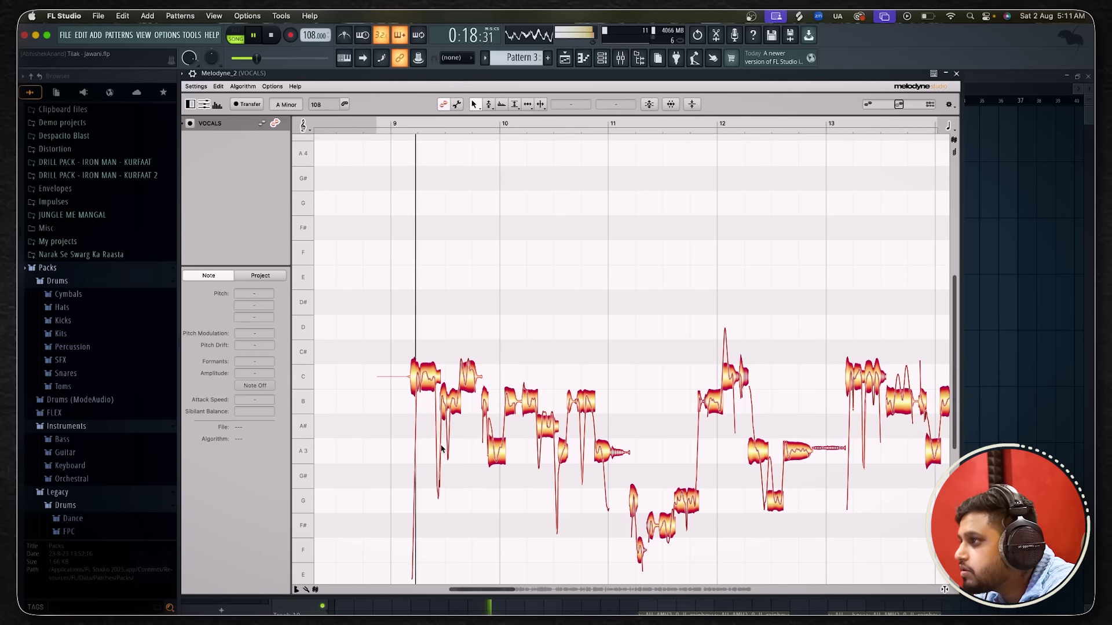
Move the longer of the two adjoining B3 notes in bar 9 down to A3 at 0 cents and replay the phrase.
{"action": "scroll", "coordinate": [441, 449], "scroll_direction": "up", "scroll_amount": 3}
{"action": "left_click", "coordinate": [464, 404]}
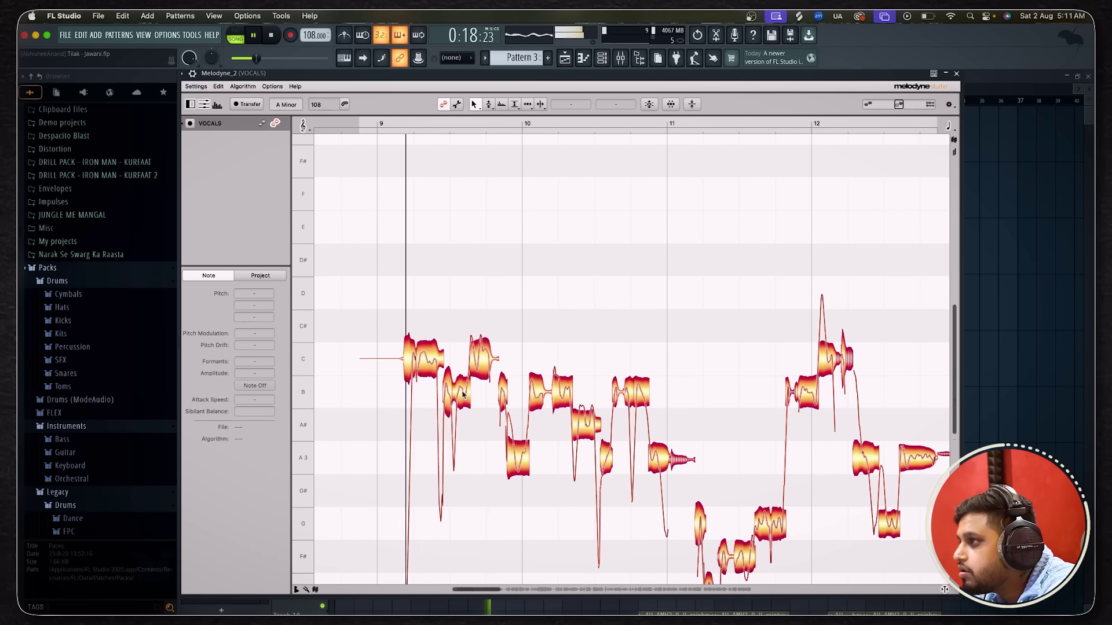
{"action": "left_click_drag", "start_coordinate": [464, 403], "coordinate": [465, 457]}
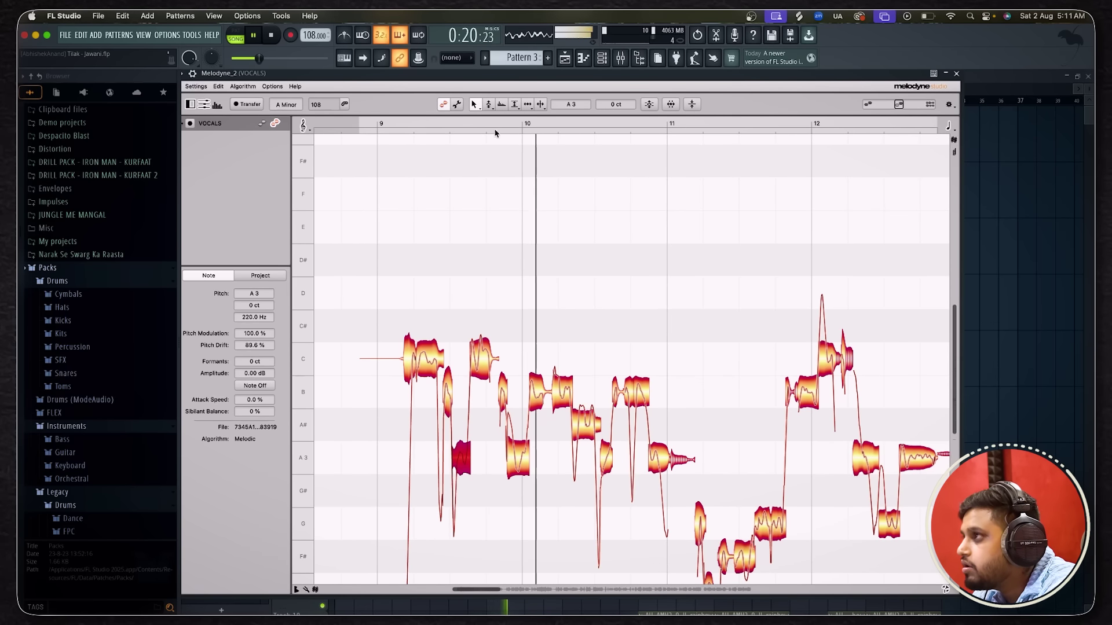
{"action": "key", "text": "space"}
{"action": "key", "text": "space"}
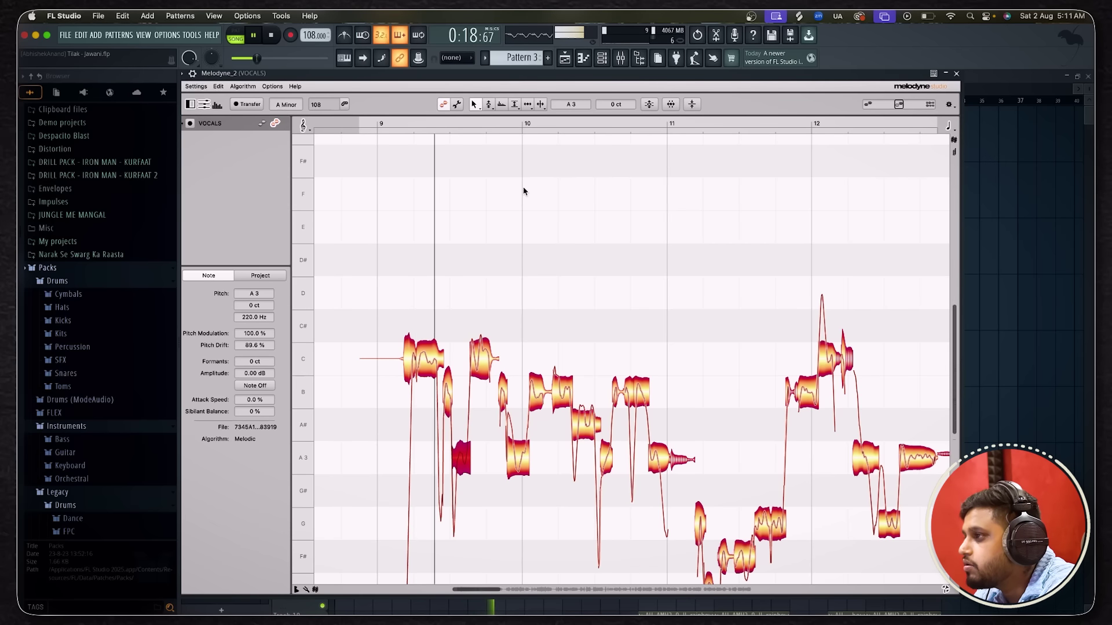
{"action": "key", "text": "space"}
Try the short B3 note in bar 9 at A3 instead, play it, and return to having only the longer note at A3.
{"action": "mouse_move", "coordinate": [459, 457]}
{"action": "left_mouse_down"}
{"action": "mouse_move", "coordinate": [458, 396]}
{"action": "mouse_move", "coordinate": [449, 456]}
{"action": "left_mouse_up"}
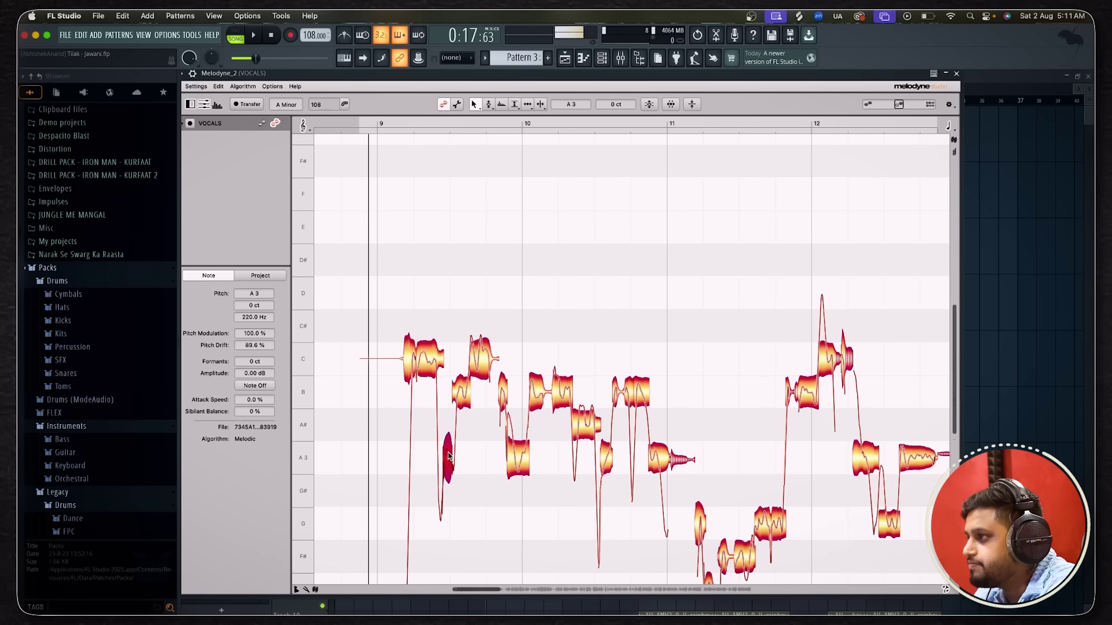
{"action": "key", "text": "space"}
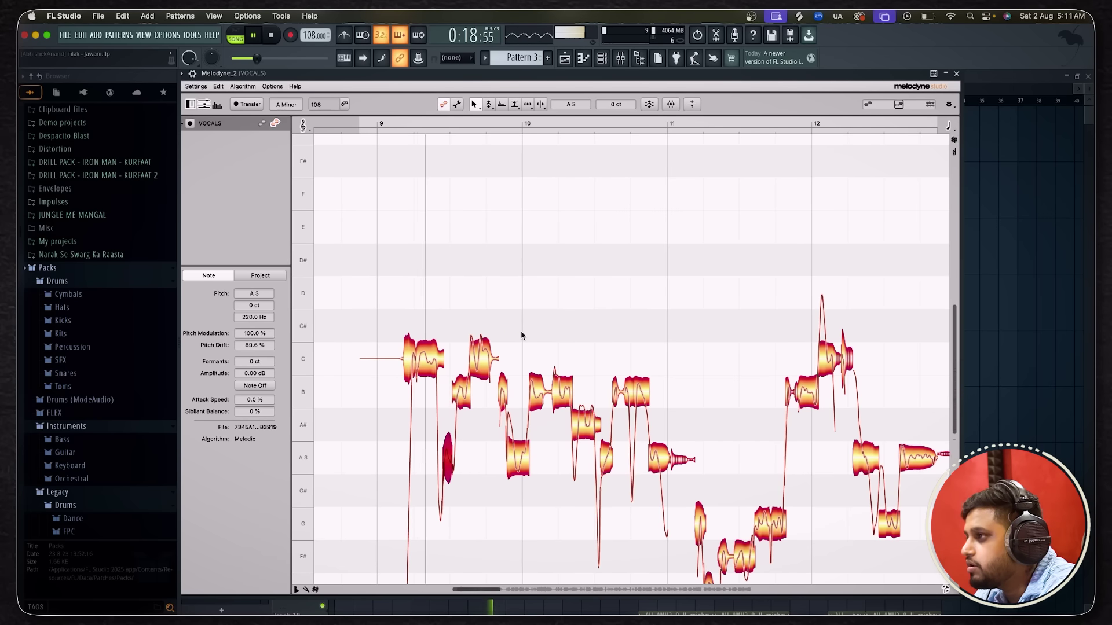
{"action": "key", "text": "space"}
{"action": "mouse_move", "coordinate": [460, 452]}
{"action": "left_mouse_down"}
{"action": "mouse_move", "coordinate": [472, 399]}
{"action": "mouse_move", "coordinate": [467, 454]}
{"action": "left_mouse_up"}
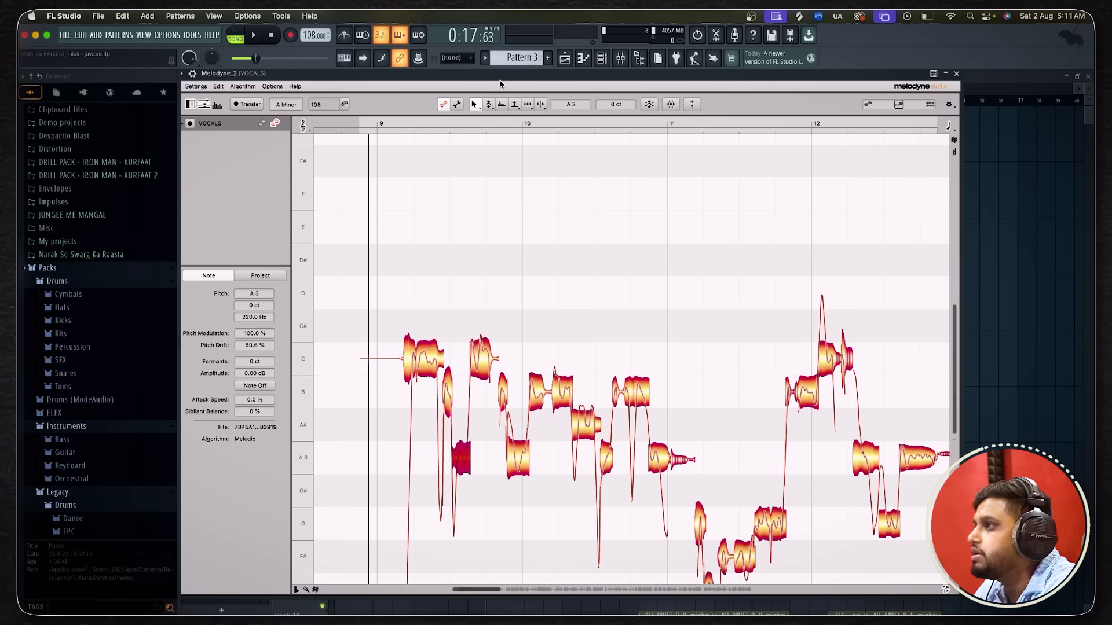
Play bars 9 and 10 to check the longer bar 9 note at A3, and stop playback.
{"action": "key", "text": "space"}
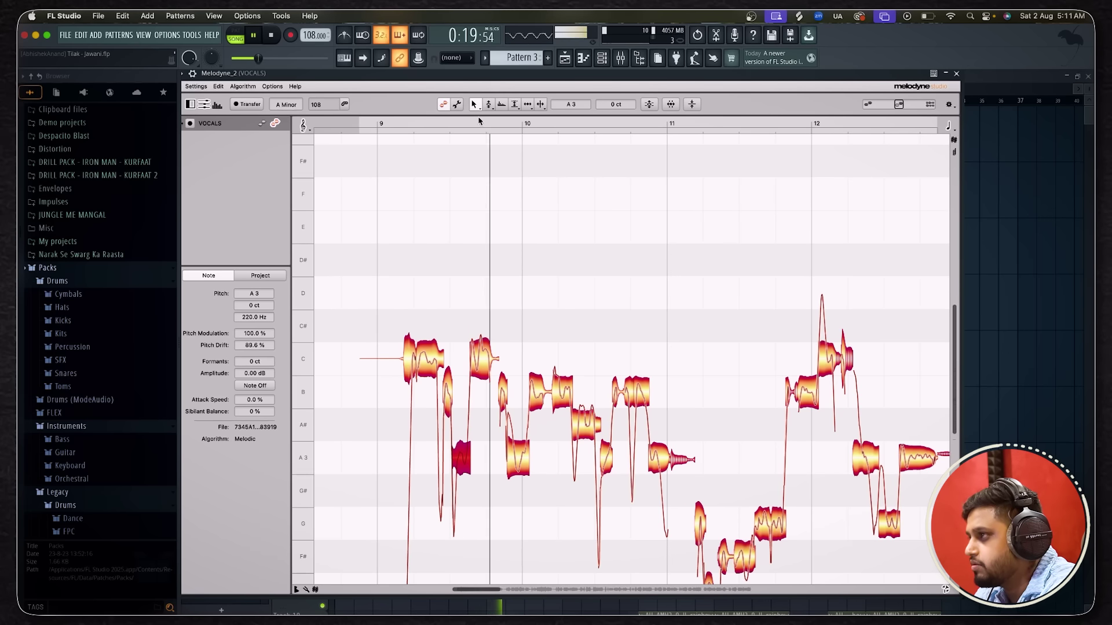
{"action": "scroll", "coordinate": [449, 208], "scroll_direction": "down", "scroll_amount": 6}
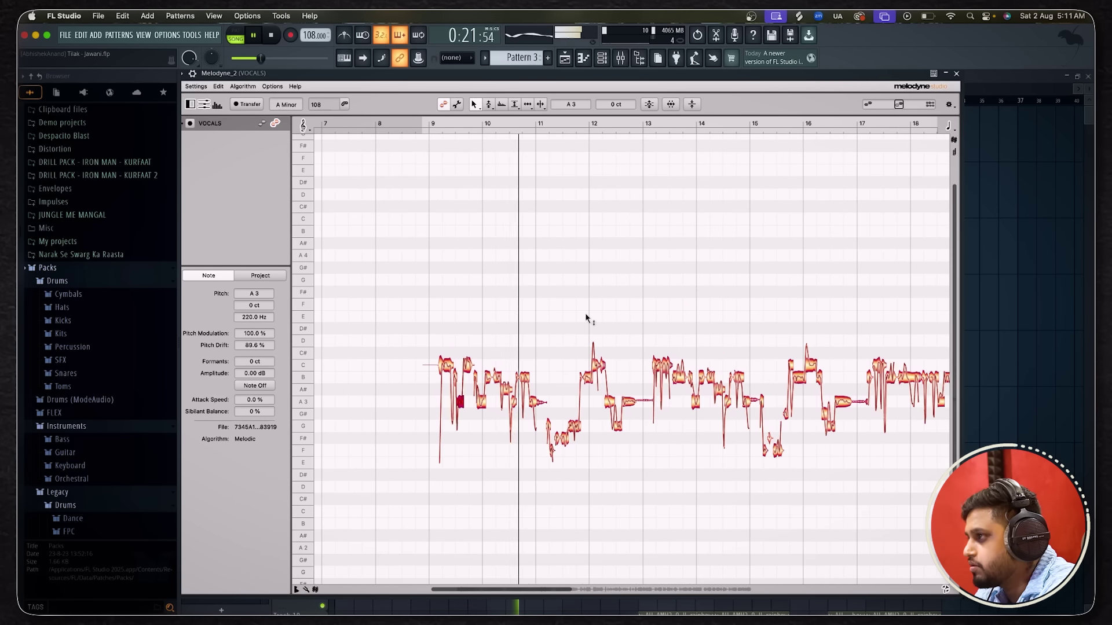
{"action": "scroll", "coordinate": [585, 317], "scroll_direction": "down", "scroll_amount": 3}
{"action": "key", "text": "space"}
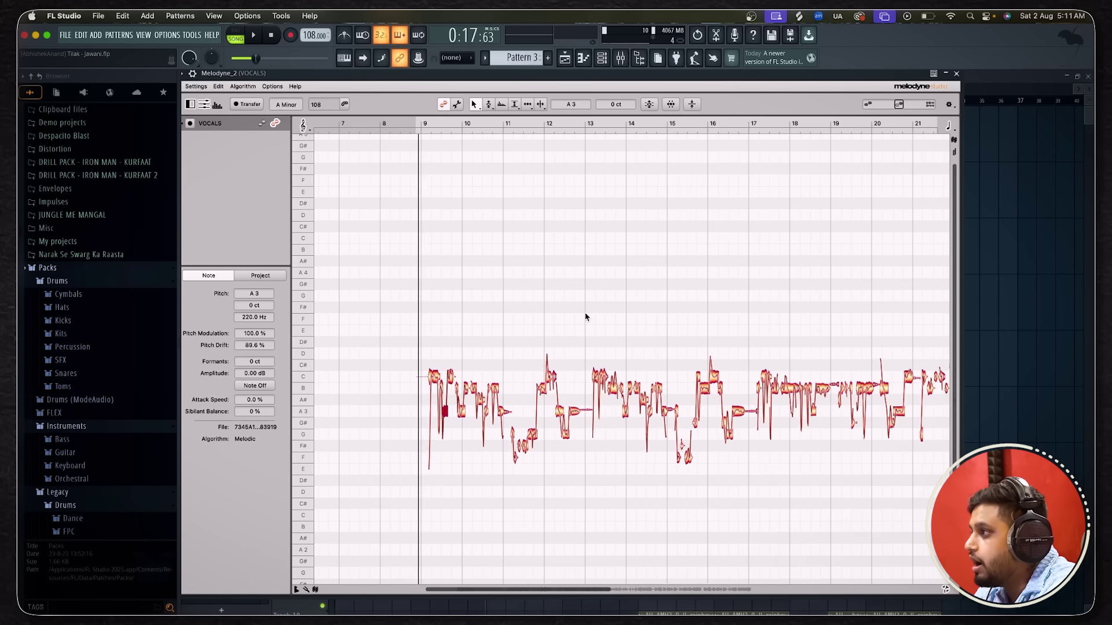
Select every note of the vocal, set Pitch Modulation to 0% and play the start of the vocal.
{"action": "scroll", "coordinate": [585, 317], "scroll_direction": "down", "scroll_amount": 4}
{"action": "left_click_drag", "start_coordinate": [432, 336], "coordinate": [918, 485]}
{"action": "left_click_drag", "start_coordinate": [269, 333], "coordinate": [536, 428]}
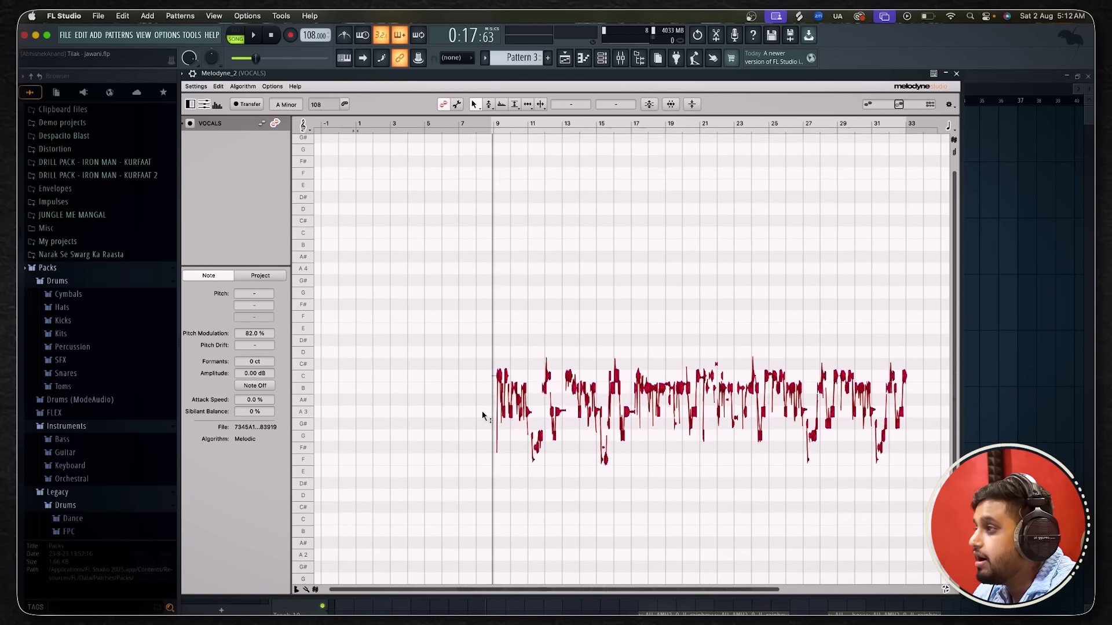
{"action": "scroll", "coordinate": [481, 411], "scroll_direction": "up", "scroll_amount": 6}
{"action": "left_click_drag", "start_coordinate": [241, 341], "coordinate": [251, 382]}
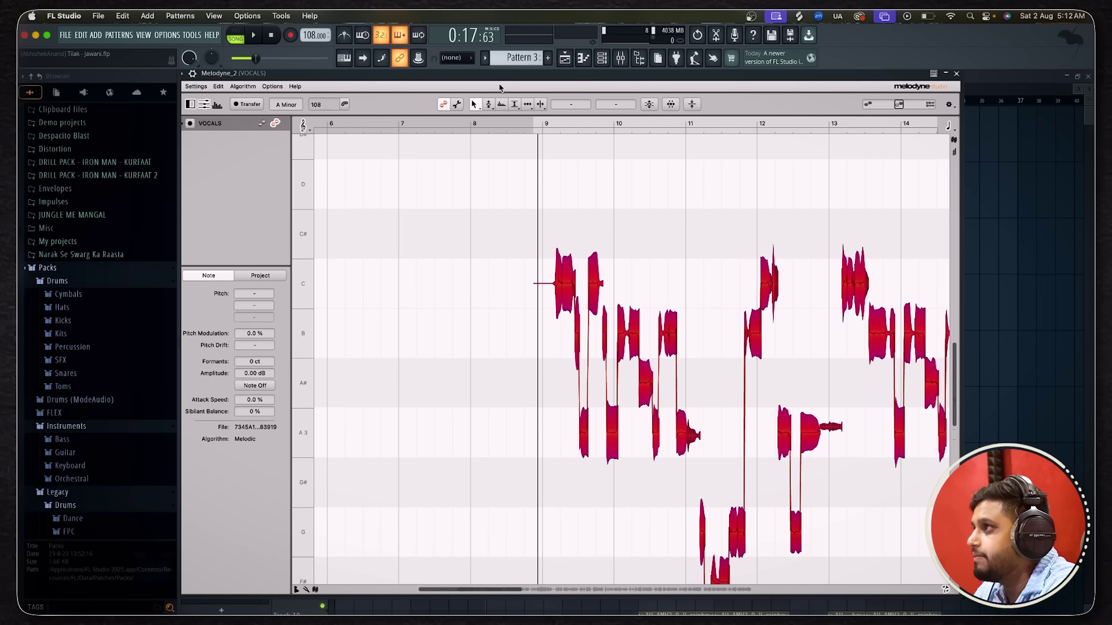
{"action": "key", "text": "space"}
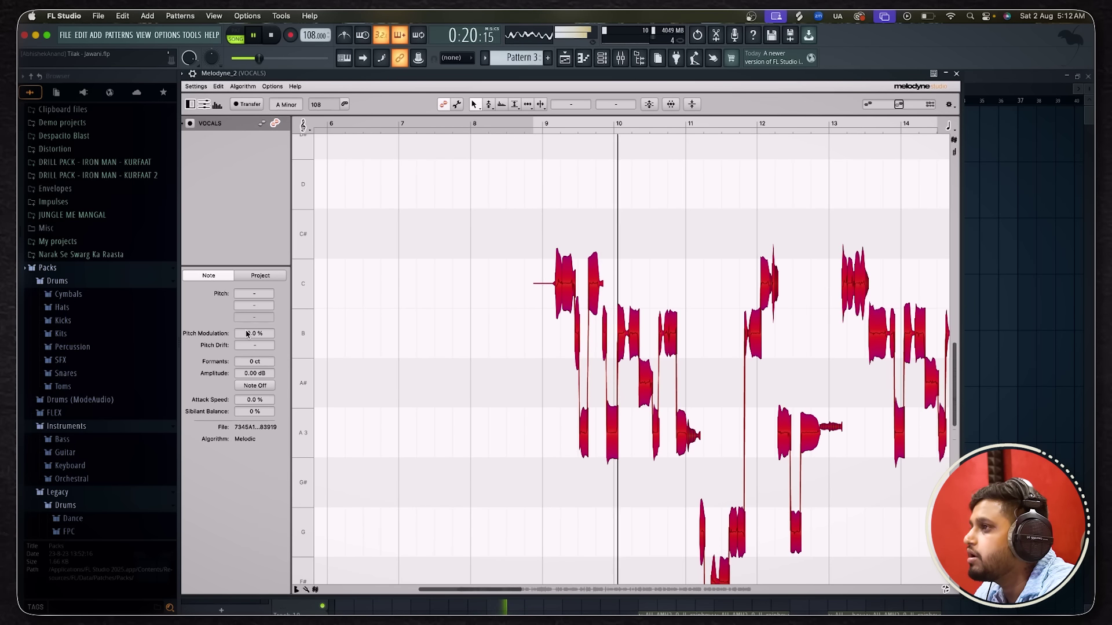
{"action": "key", "text": "space"}
Set the selected notes' Pitch Modulation to 96% and Pitch Drift to 0%, and deselect them.
{"action": "left_click_drag", "start_coordinate": [253, 323], "coordinate": [255, 285]}
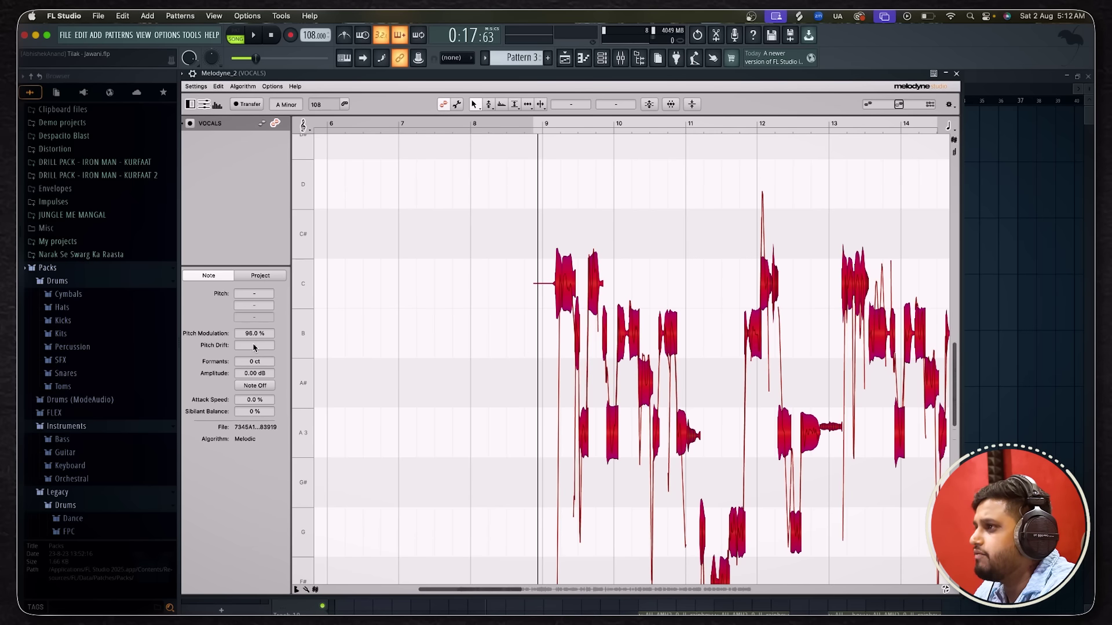
{"action": "key", "text": "Return"}
{"action": "left_click", "coordinate": [513, 315]}
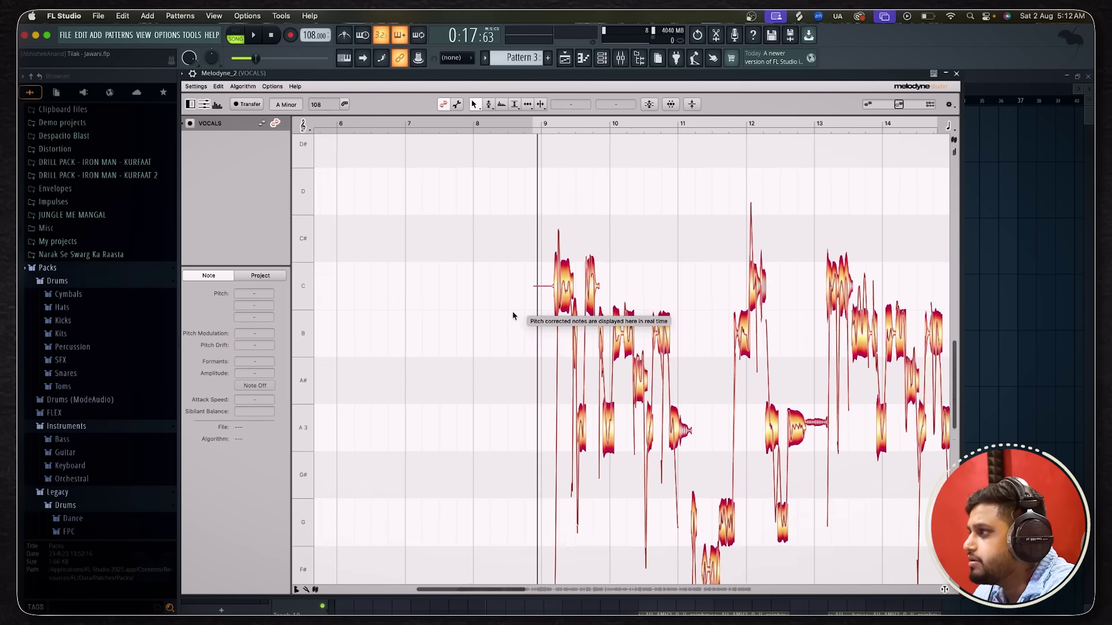
{"action": "scroll", "coordinate": [521, 316], "scroll_direction": "down", "scroll_amount": 3}
{"action": "scroll", "coordinate": [596, 311], "scroll_direction": "up", "scroll_amount": 2}
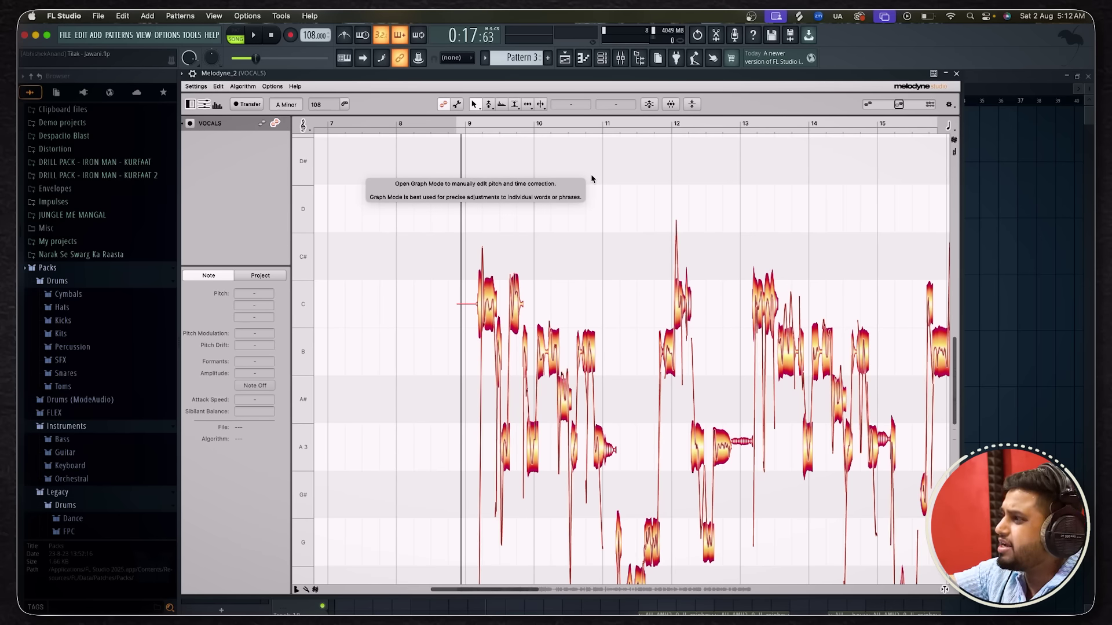
Play the vocal from just before bar 9, try the longer C4 note in bar 9 at B3, and replay the phrase.
{"action": "key", "text": "space"}
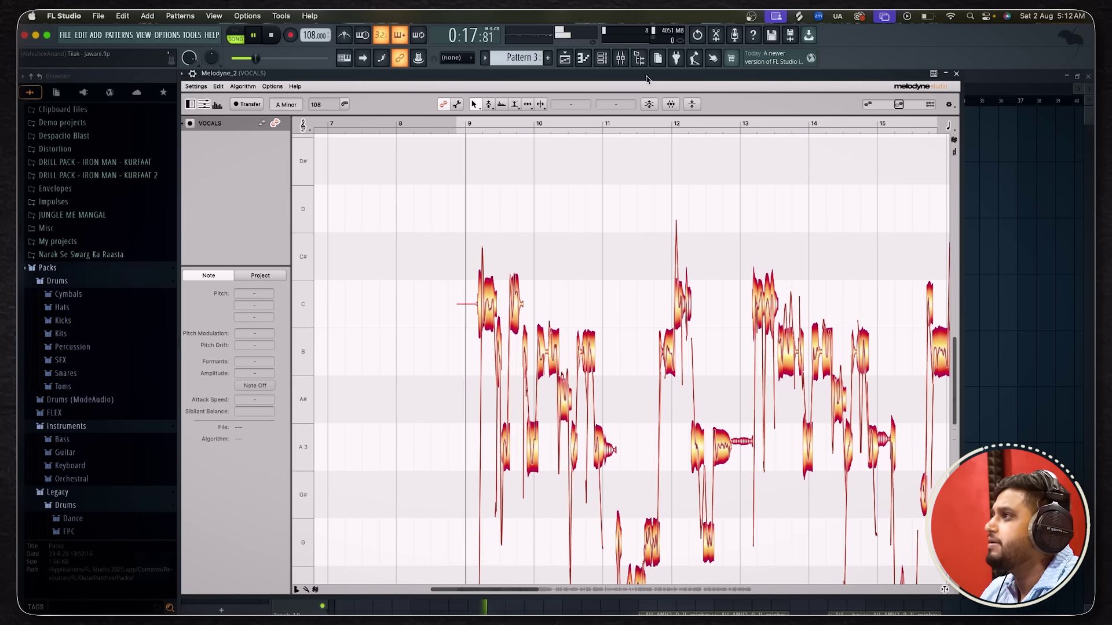
{"action": "key", "text": "space"}
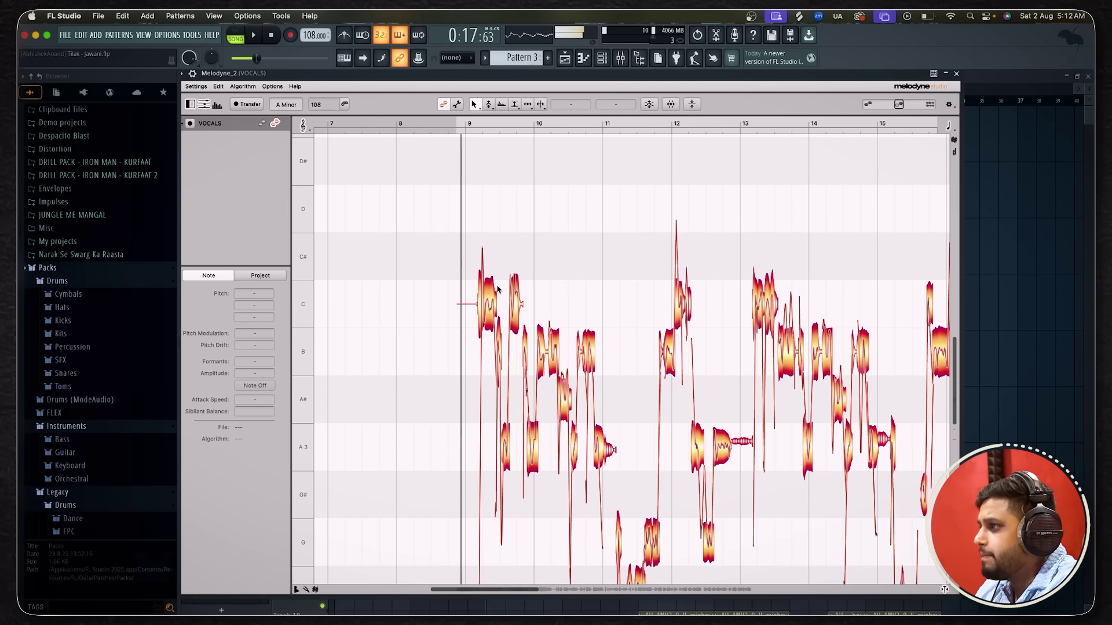
{"action": "scroll", "coordinate": [489, 288], "scroll_direction": "up", "scroll_amount": 2}
{"action": "scroll", "coordinate": [490, 287], "scroll_direction": "up", "scroll_amount": 1}
{"action": "key", "text": "space"}
{"action": "key", "text": "space"}
{"action": "key", "text": "space"}
{"action": "left_click_drag", "start_coordinate": [493, 341], "coordinate": [496, 383]}
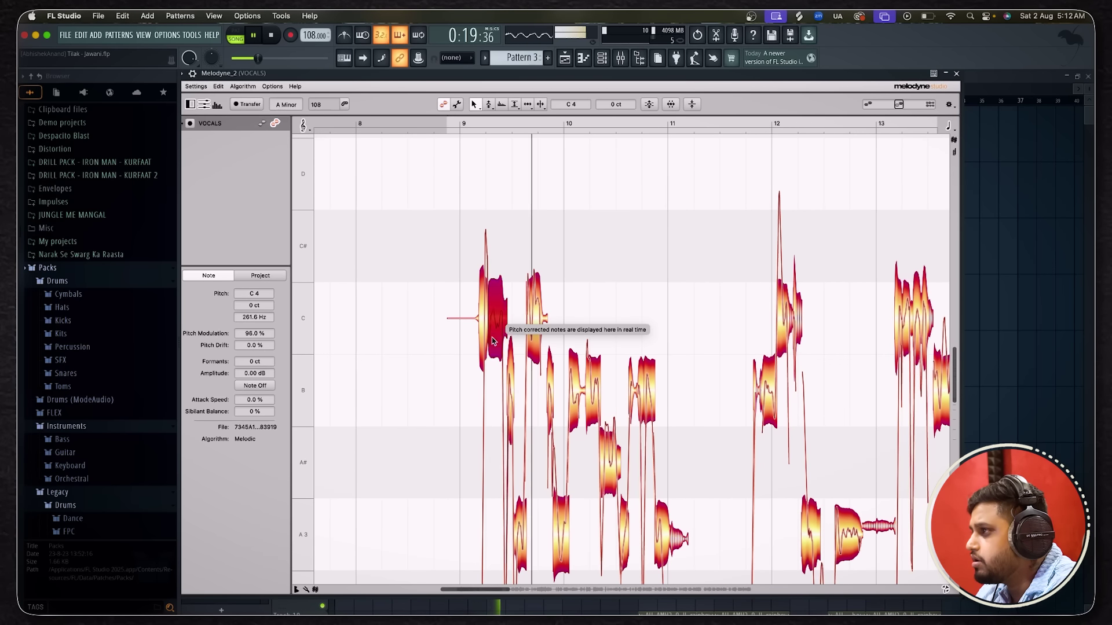
{"action": "left_click", "coordinate": [515, 238]}
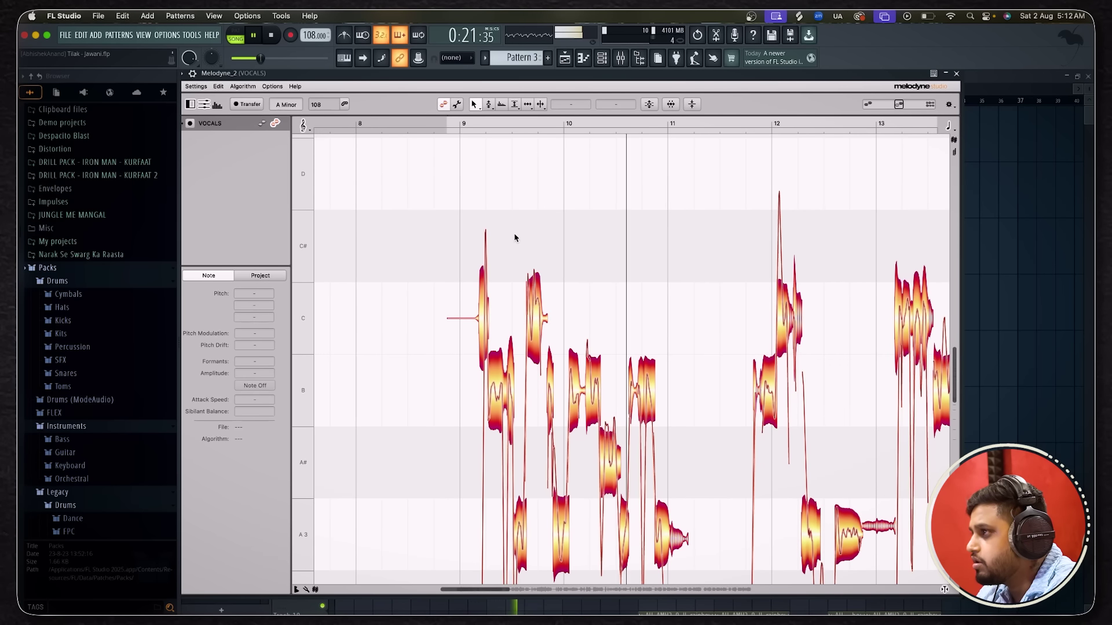
{"action": "key", "text": "space"}
{"action": "key", "text": "space"}
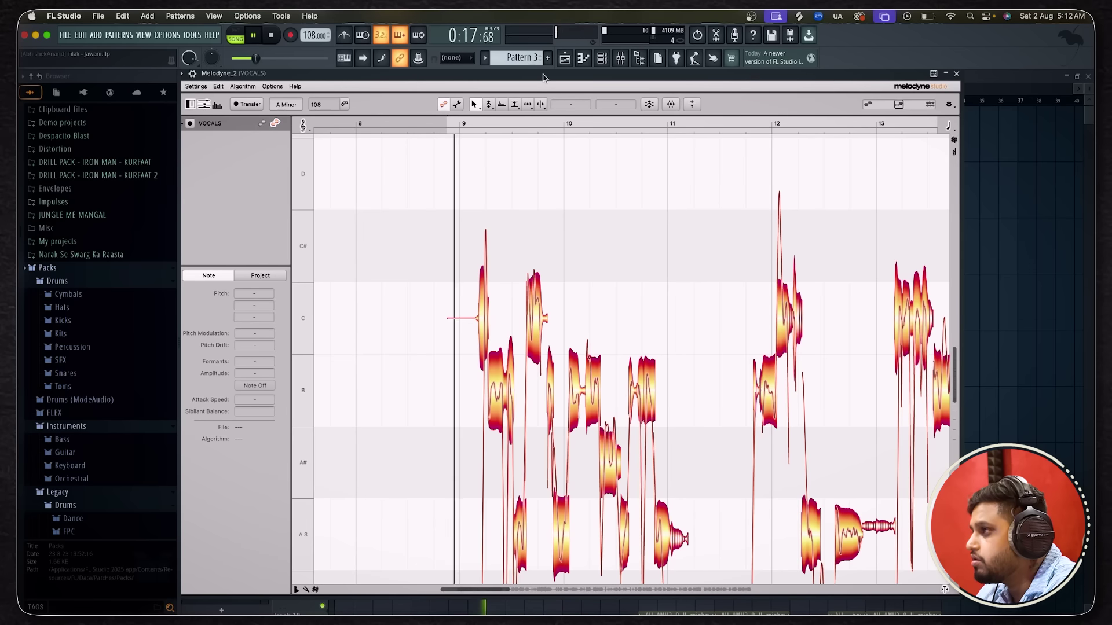
Return the longer note in bar 9 to C4 at 0 cents and select the first C4 note before it.
{"action": "scroll", "coordinate": [480, 309], "scroll_direction": "up", "scroll_amount": 2}
{"action": "left_click_drag", "start_coordinate": [518, 478], "coordinate": [520, 366]}
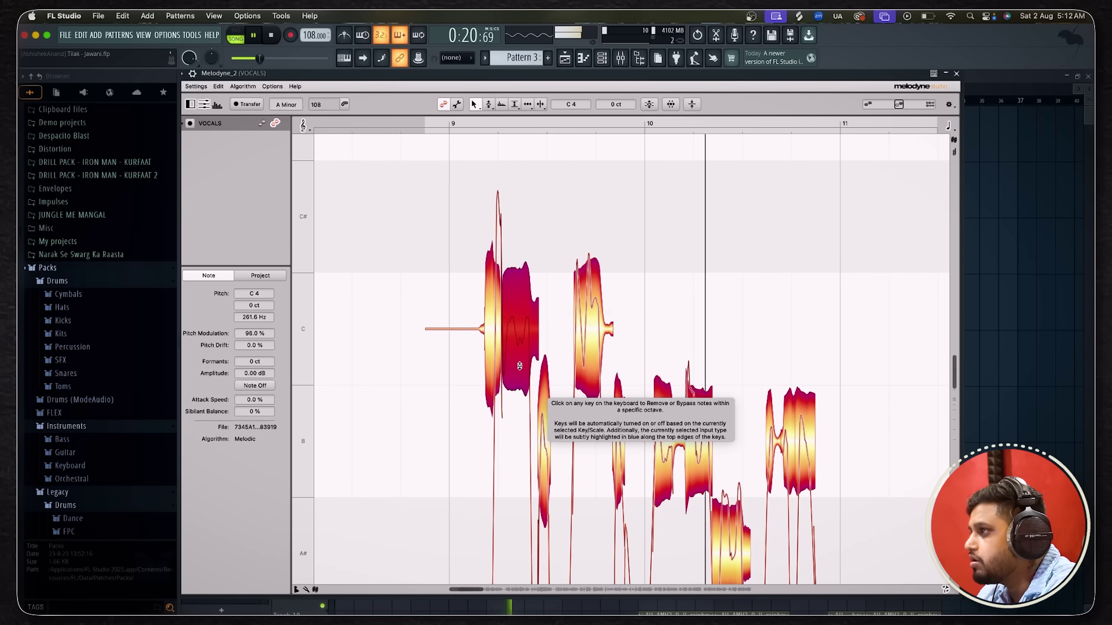
{"action": "left_click", "coordinate": [498, 332]}
Let the vocal play through to bar 17 and move the short F#3 note in bar 15 up to G3 at 0 cents.
{"action": "scroll", "coordinate": [498, 332], "scroll_direction": "down", "scroll_amount": 5}
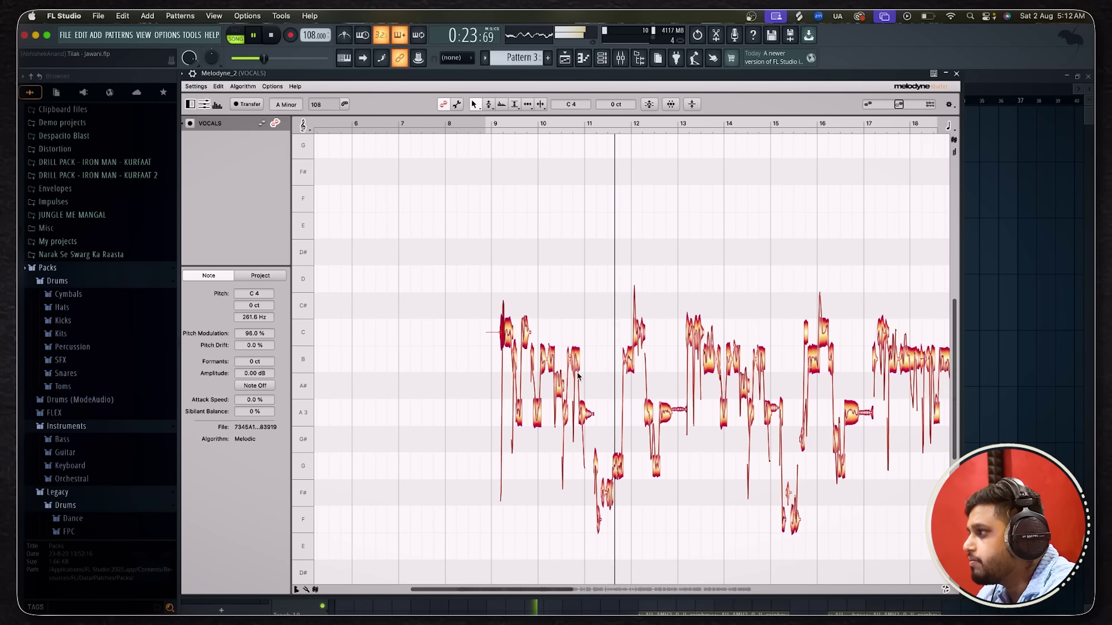
{"action": "scroll", "coordinate": [698, 409], "scroll_direction": "up", "scroll_amount": 5}
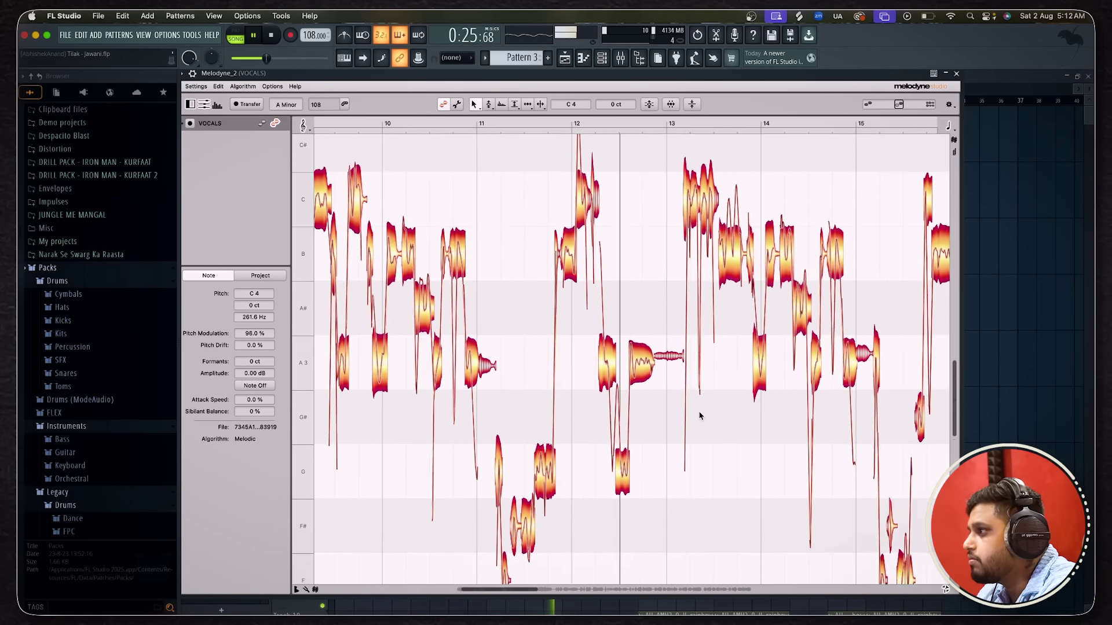
{"action": "scroll", "coordinate": [699, 415], "scroll_direction": "down", "scroll_amount": 3}
{"action": "left_click", "coordinate": [666, 377]}
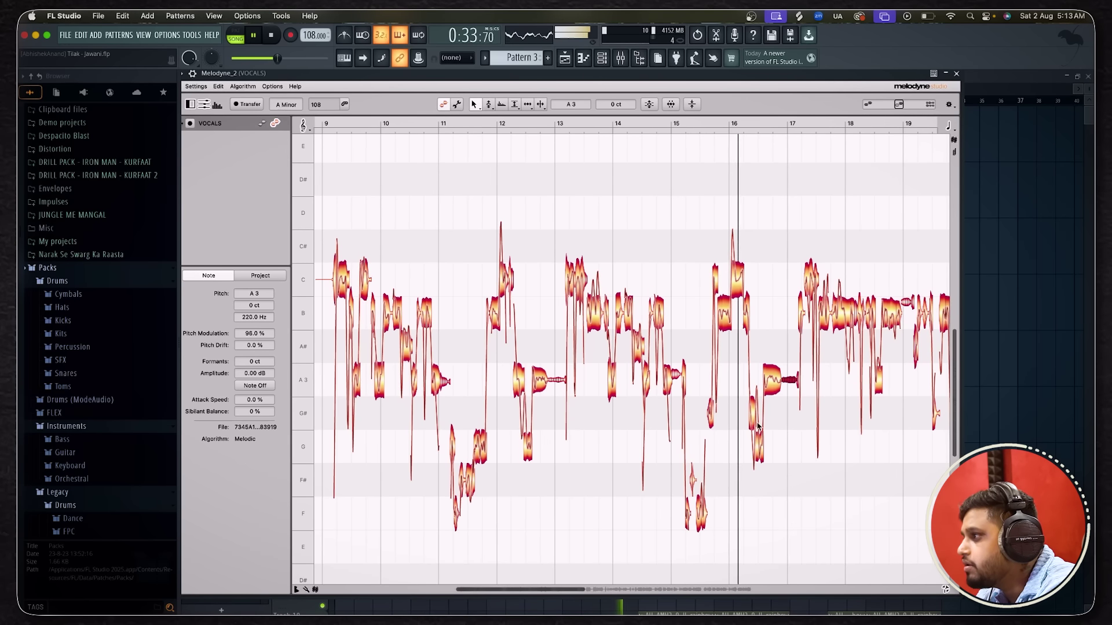
{"action": "left_click_drag", "start_coordinate": [698, 488], "coordinate": [699, 452]}
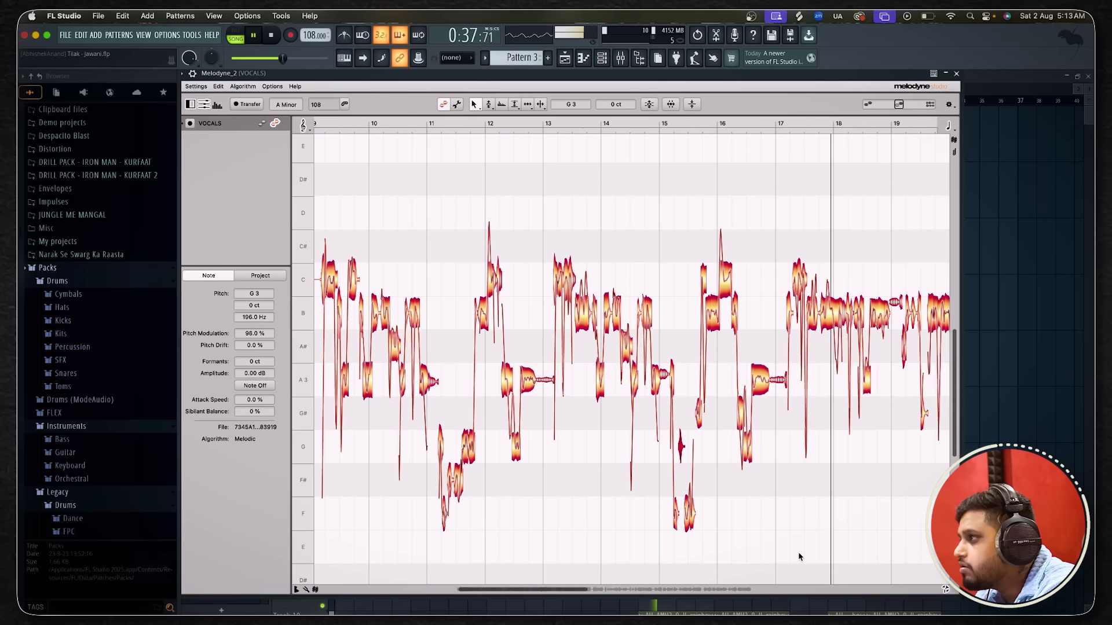
Restart playback before bar 9 and move the two adjoining F#3 notes in bar 11 down to F3 at 0 cents.
{"action": "key", "text": "space"}
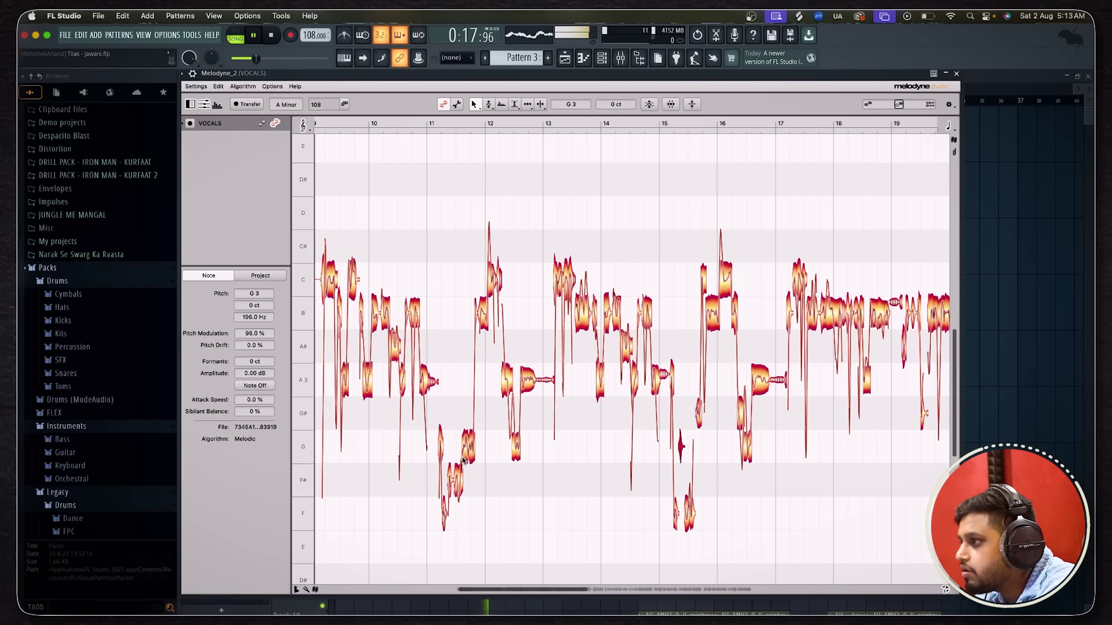
{"action": "scroll", "coordinate": [444, 499], "scroll_direction": "up", "scroll_amount": 3}
{"action": "left_click_drag", "start_coordinate": [475, 497], "coordinate": [467, 536]}
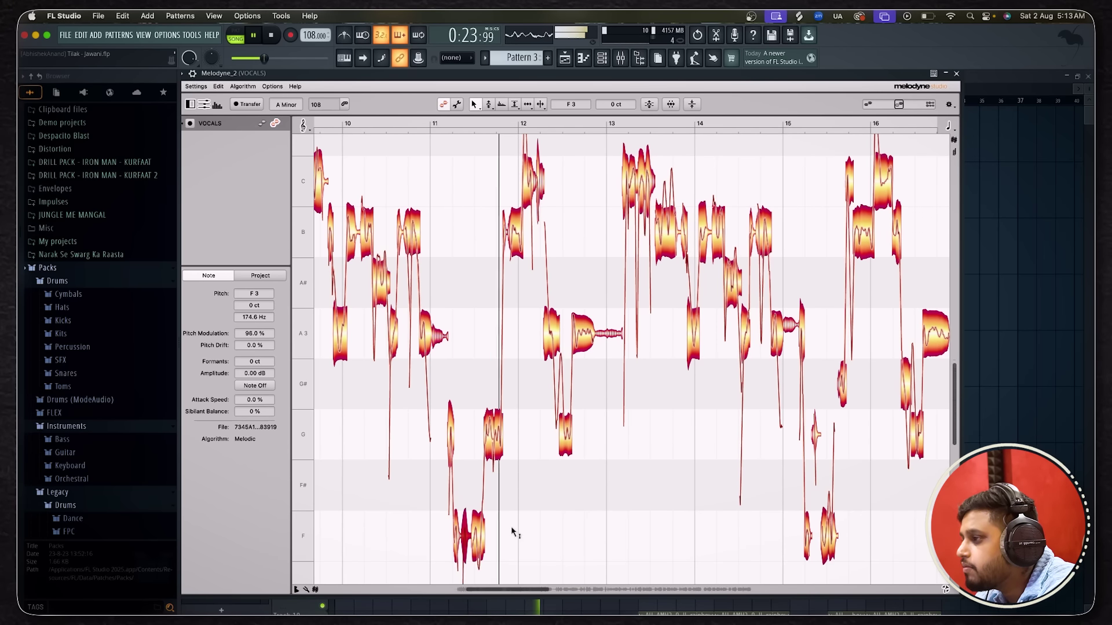
Move the G#3 notes late in bar 15 and early in bar 16 up to A3 at 0 cents during playback.
{"action": "scroll", "coordinate": [512, 530], "scroll_direction": "down", "scroll_amount": 3}
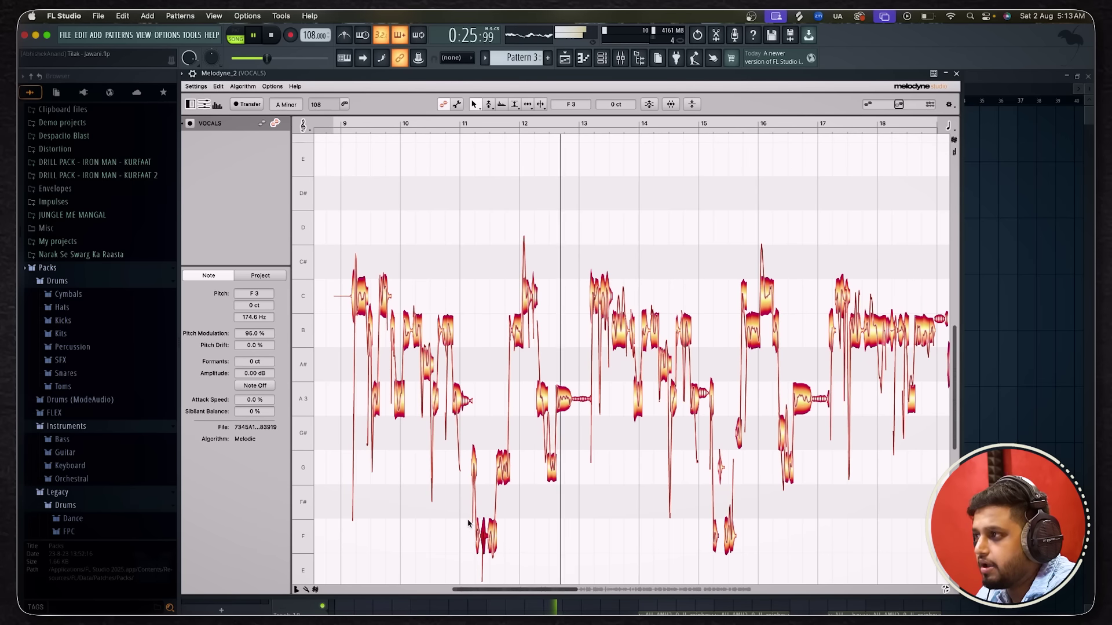
{"action": "scroll", "coordinate": [517, 519], "scroll_direction": "right", "scroll_amount": 1}
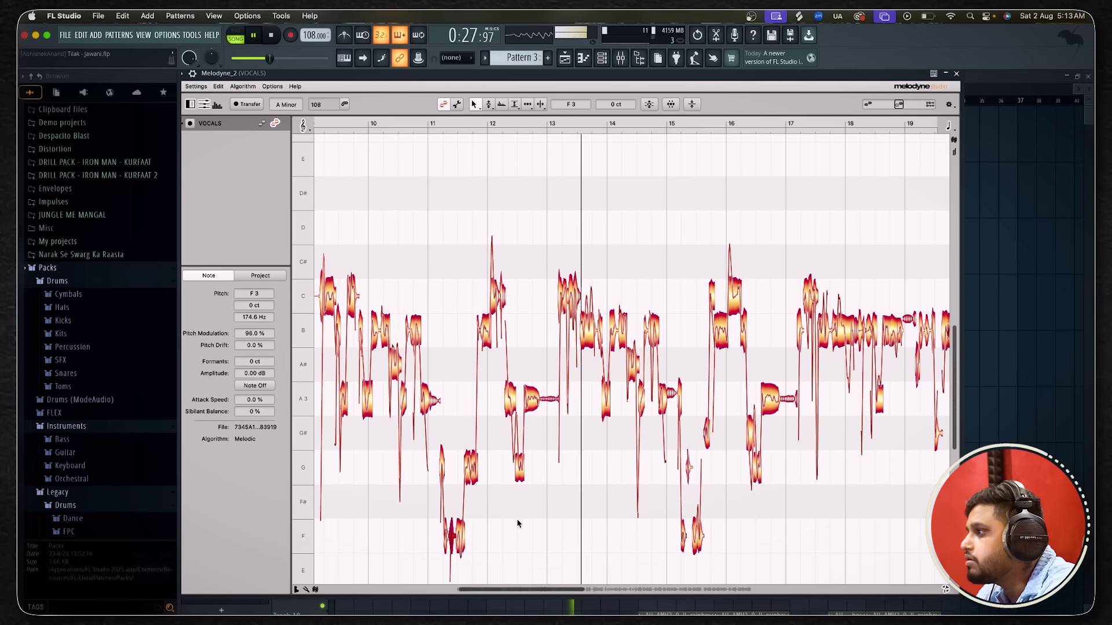
{"action": "scroll", "coordinate": [518, 523], "scroll_direction": "right", "scroll_amount": 3}
{"action": "left_click_drag", "start_coordinate": [618, 435], "coordinate": [622, 405]}
{"action": "left_click_drag", "start_coordinate": [672, 442], "coordinate": [666, 410]}
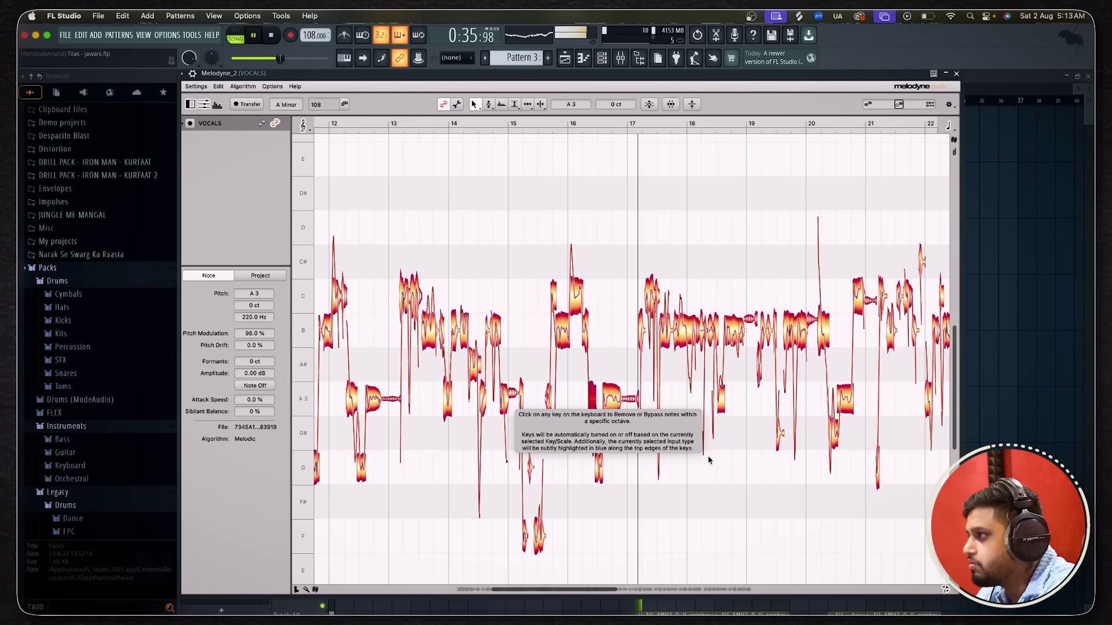
Move the off-scale G#3 notes in bars 19, 20, 22 and 27 up to A3 at 0 cents during playback.
{"action": "scroll", "coordinate": [751, 545], "scroll_direction": "down", "scroll_amount": 2}
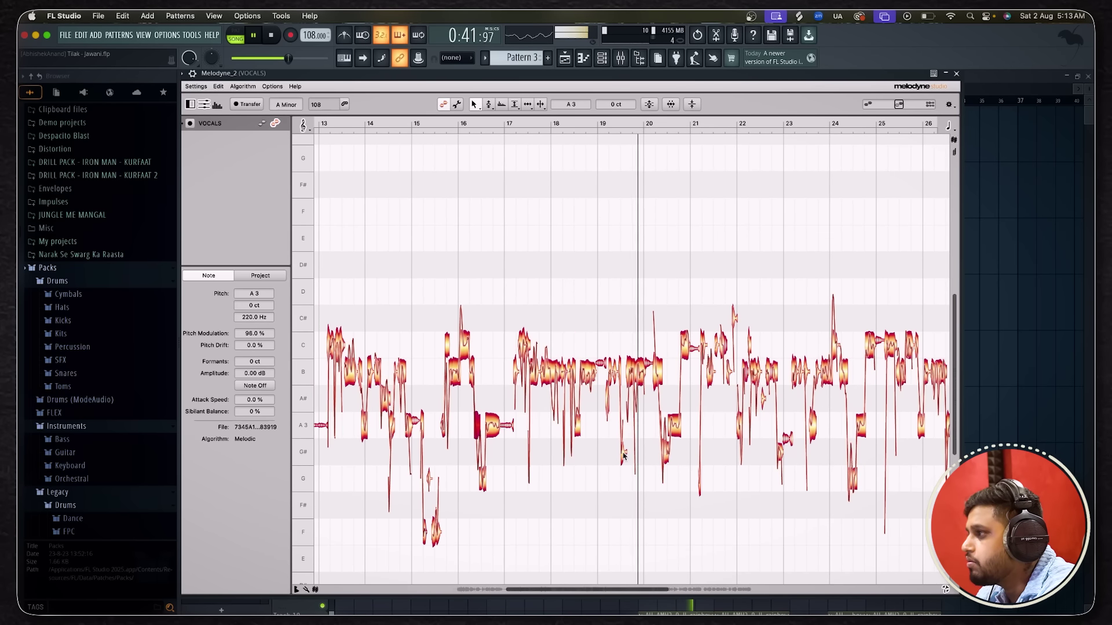
{"action": "left_click", "coordinate": [671, 457]}
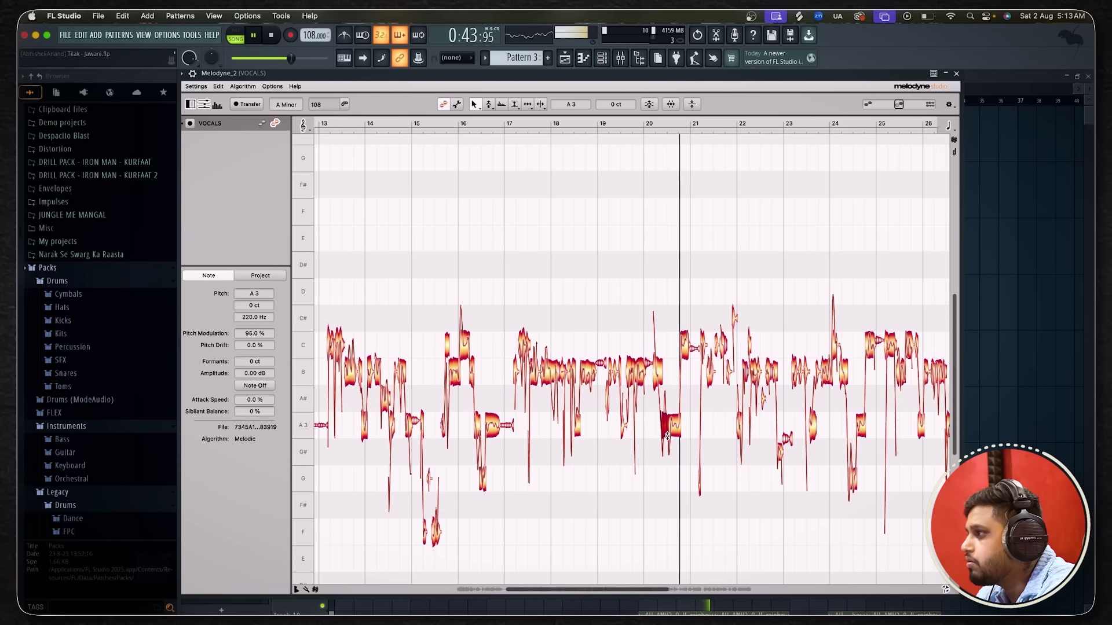
{"action": "left_click", "coordinate": [779, 429]}
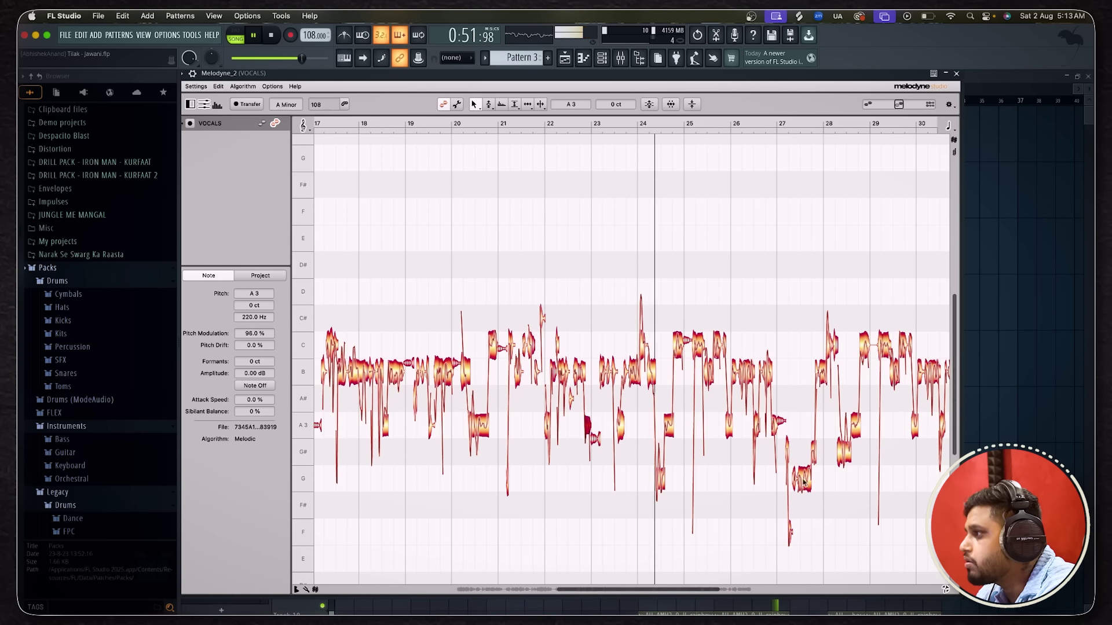
{"action": "left_click", "coordinate": [815, 427]}
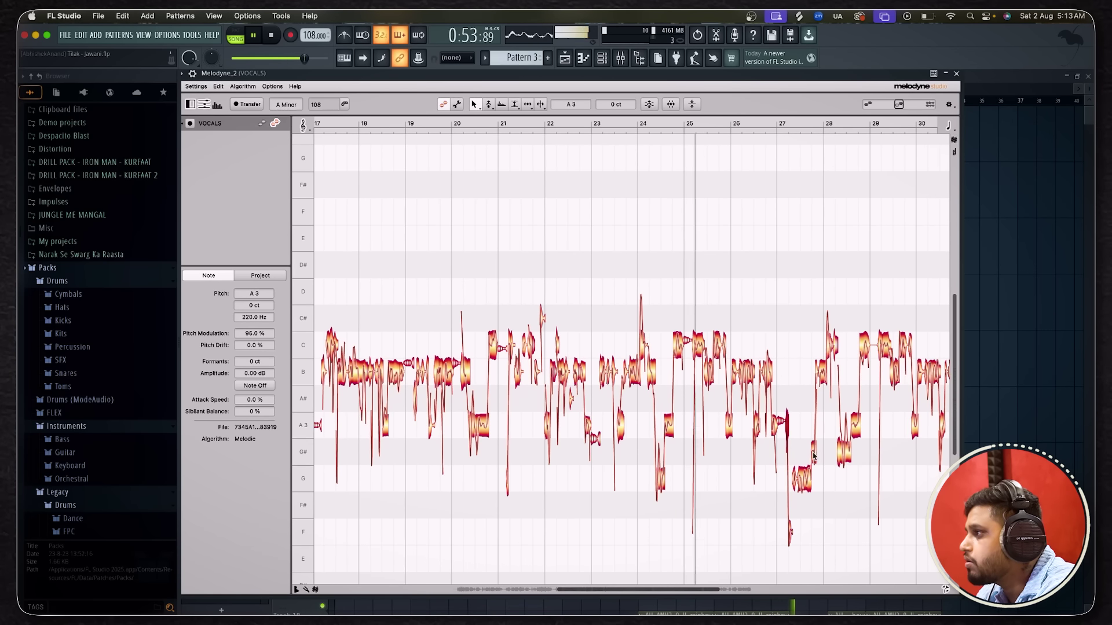
Try the G#3 note in bar 28 at A3 and settle it down at G3, 0 cents.
{"action": "scroll", "coordinate": [816, 451], "scroll_direction": "up", "scroll_amount": 1}
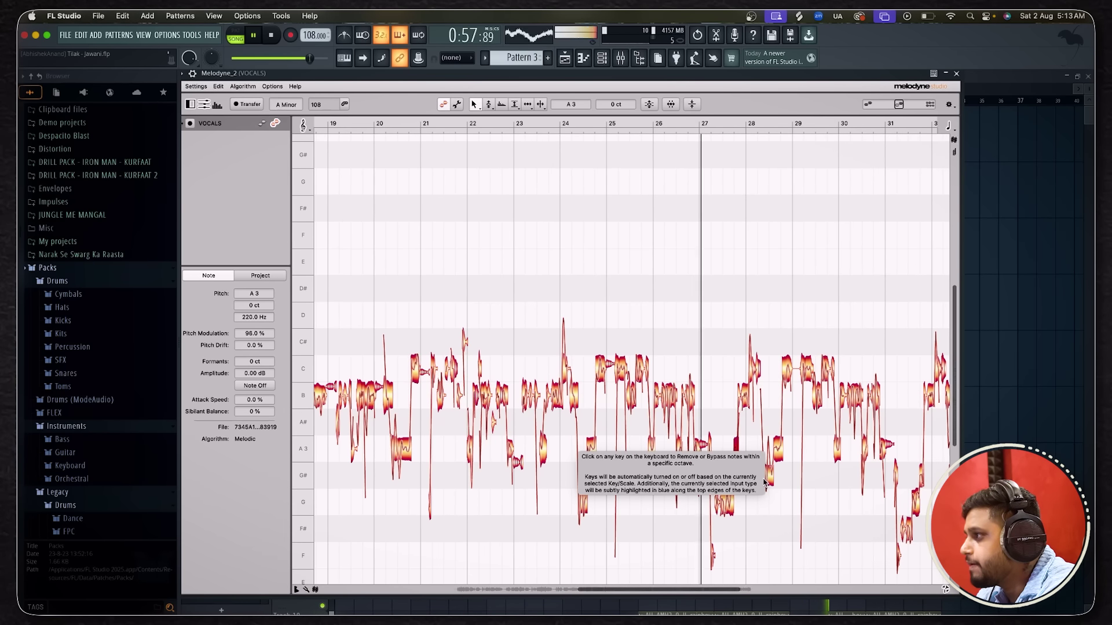
{"action": "left_click_drag", "start_coordinate": [769, 486], "coordinate": [770, 461]}
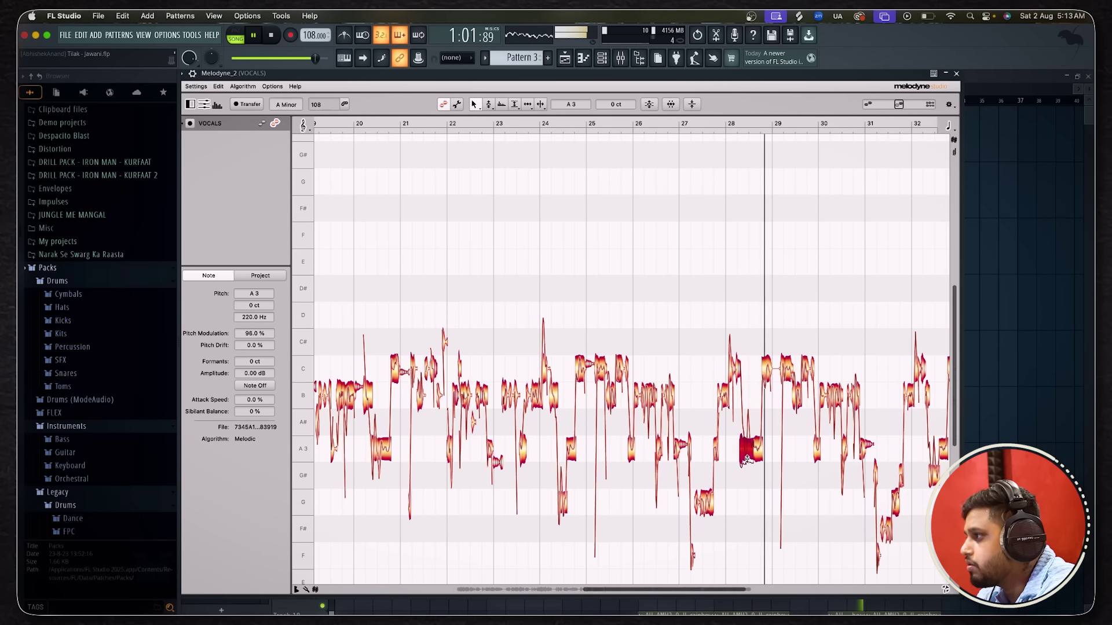
{"action": "left_click_drag", "start_coordinate": [750, 449], "coordinate": [750, 502]}
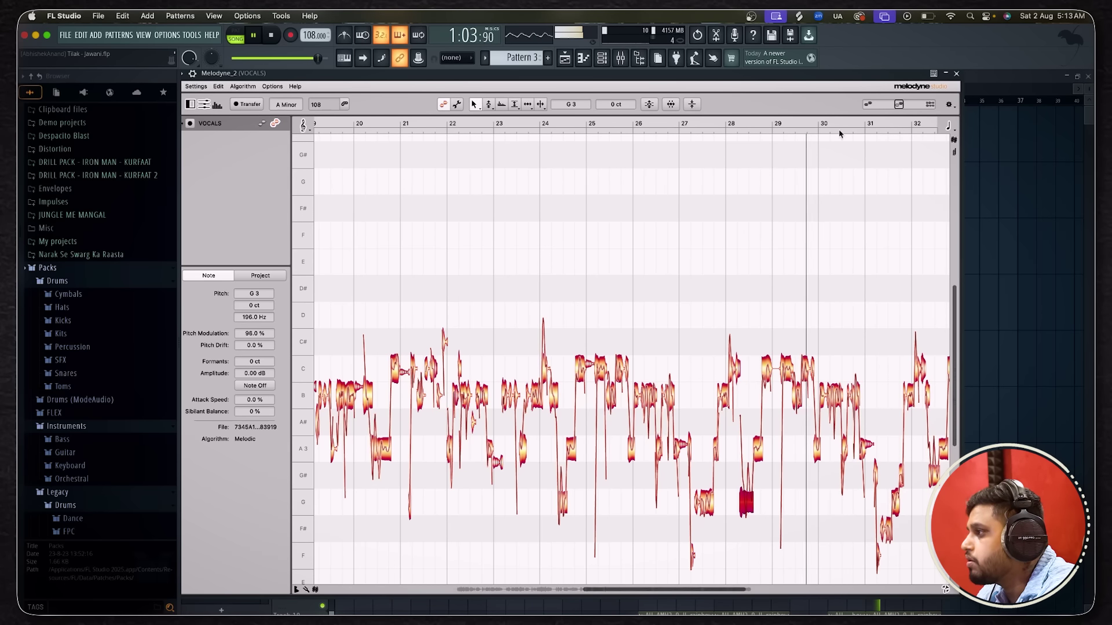
Try the two short G#3 notes in bar 31 at A3 and settle both at G3, 0 cents.
{"action": "left_click", "coordinate": [855, 453]}
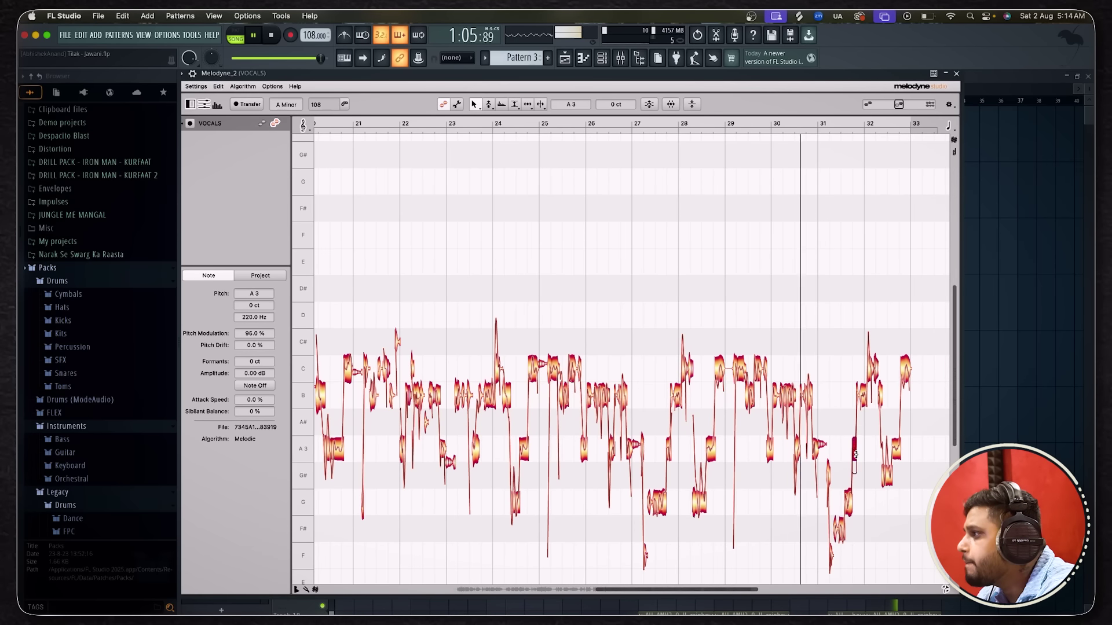
{"action": "left_click_drag", "start_coordinate": [829, 476], "coordinate": [829, 450]}
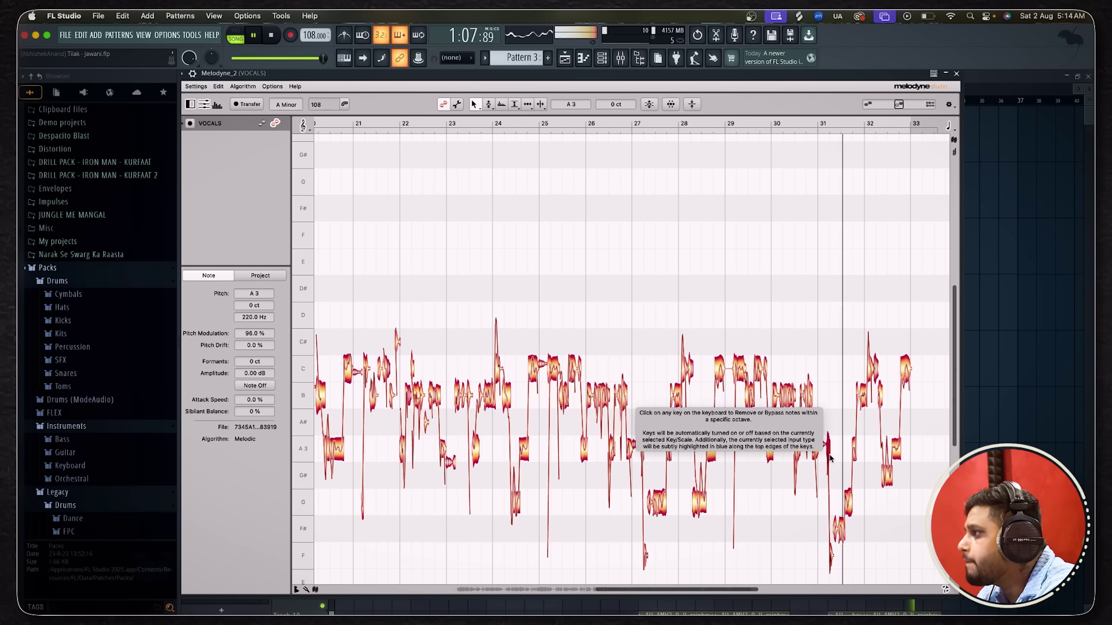
{"action": "left_click", "coordinate": [831, 497]}
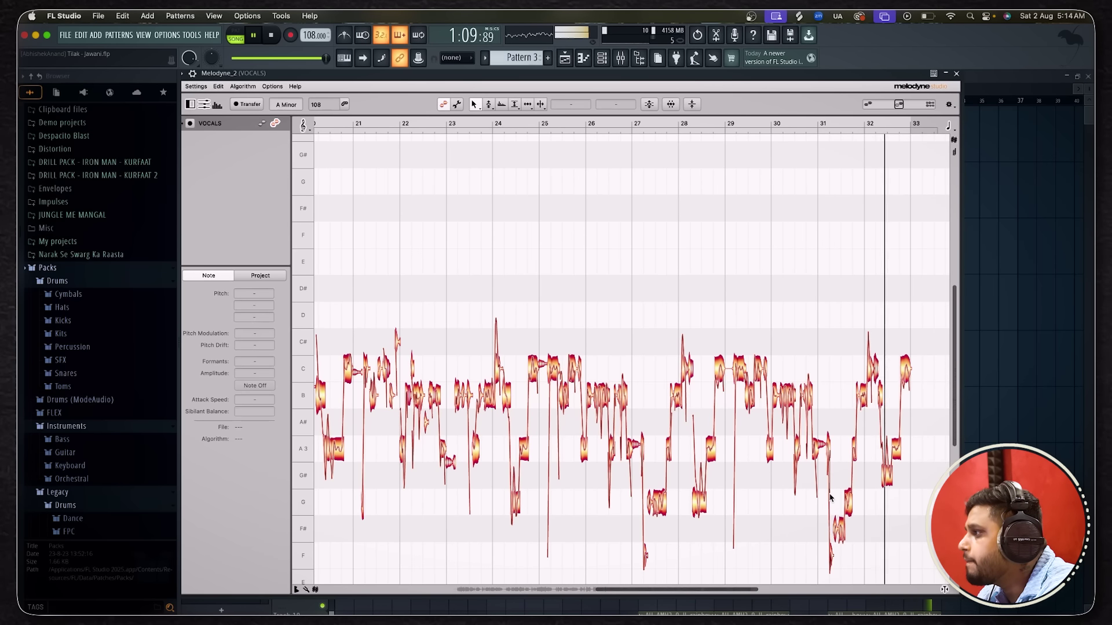
{"action": "left_click", "coordinate": [828, 492]}
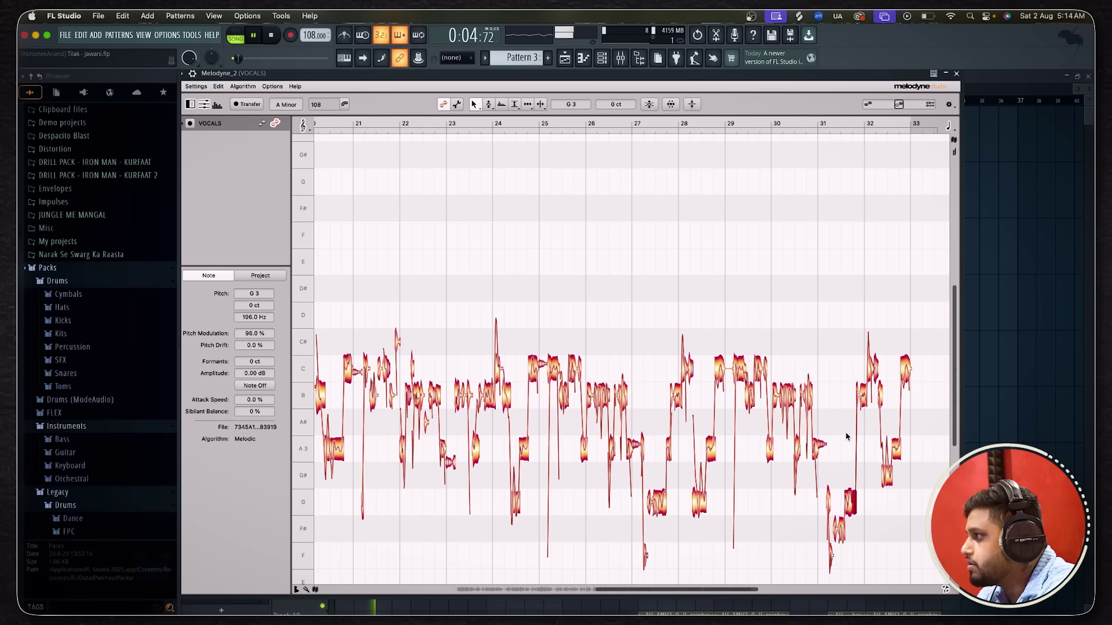
View the whole corrected vocal and play it back from bar 9 to listen for remaining pitch errors.
{"action": "scroll", "coordinate": [846, 436], "scroll_direction": "down", "scroll_amount": 2}
{"action": "scroll", "coordinate": [845, 437], "scroll_direction": "down", "scroll_amount": 4}
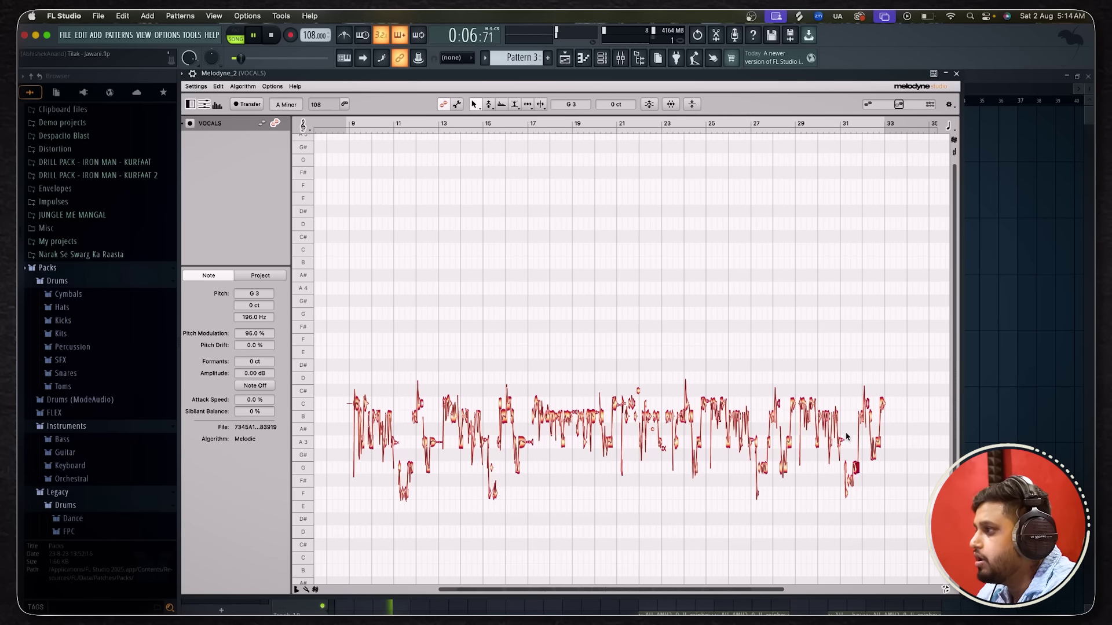
{"action": "scroll", "coordinate": [402, 491], "scroll_direction": "up", "scroll_amount": 3}
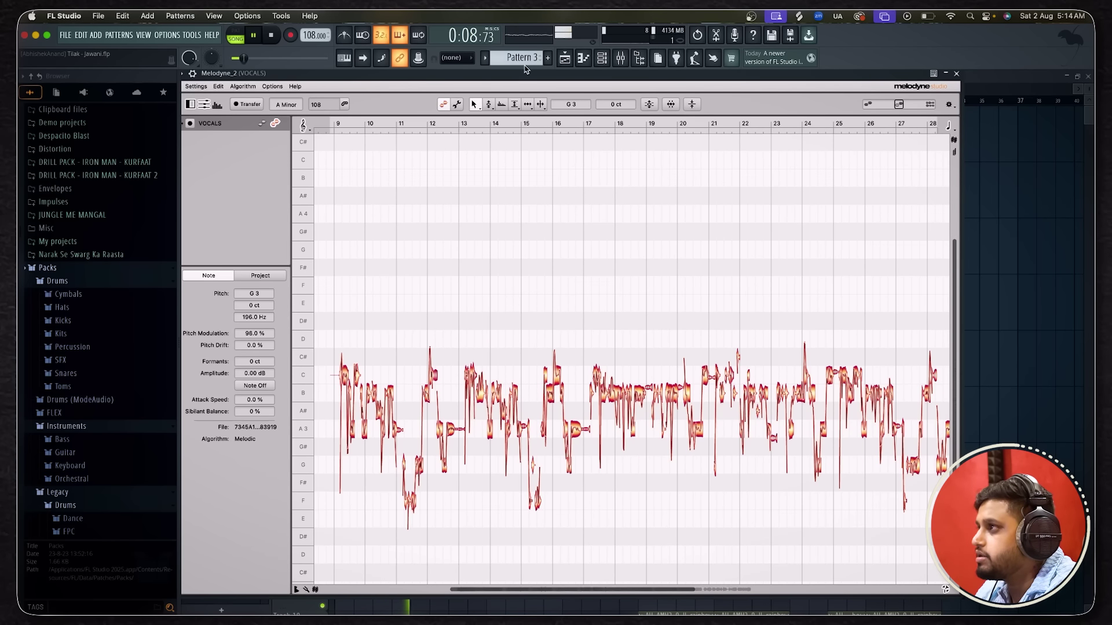
{"action": "key", "text": "space"}
{"action": "scroll", "coordinate": [345, 463], "scroll_direction": "up", "scroll_amount": 3}
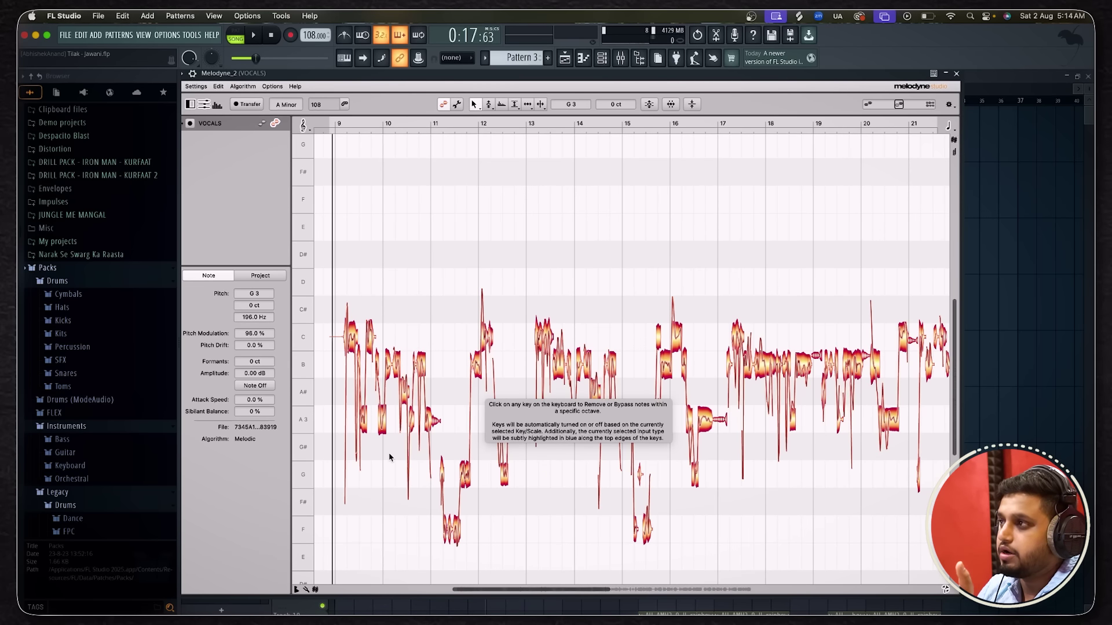
{"action": "scroll", "coordinate": [389, 458], "scroll_direction": "down", "scroll_amount": 3}
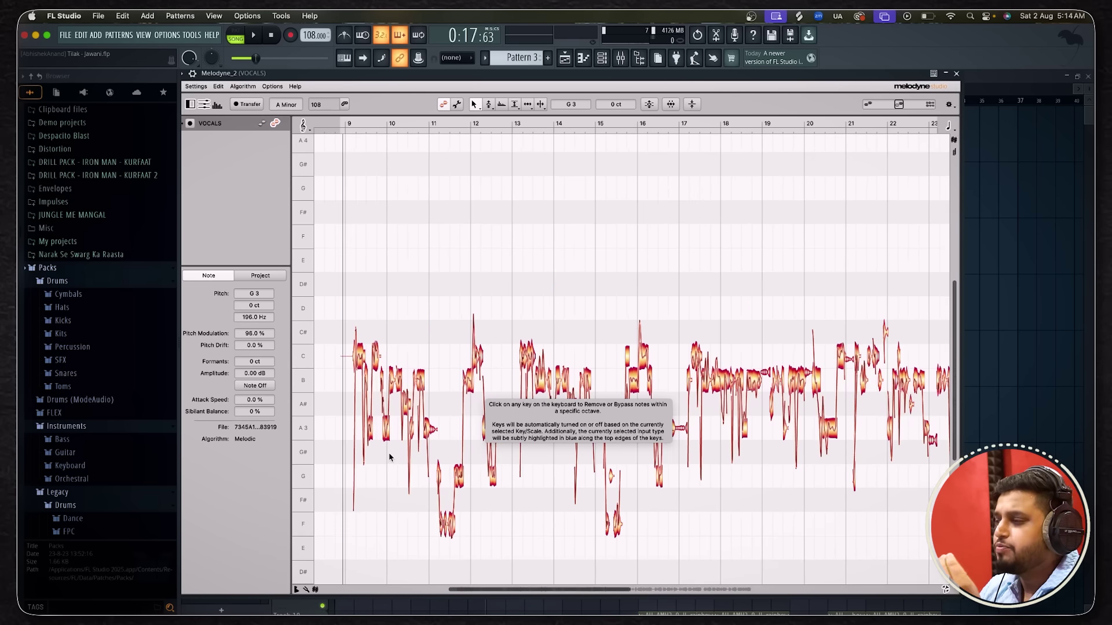
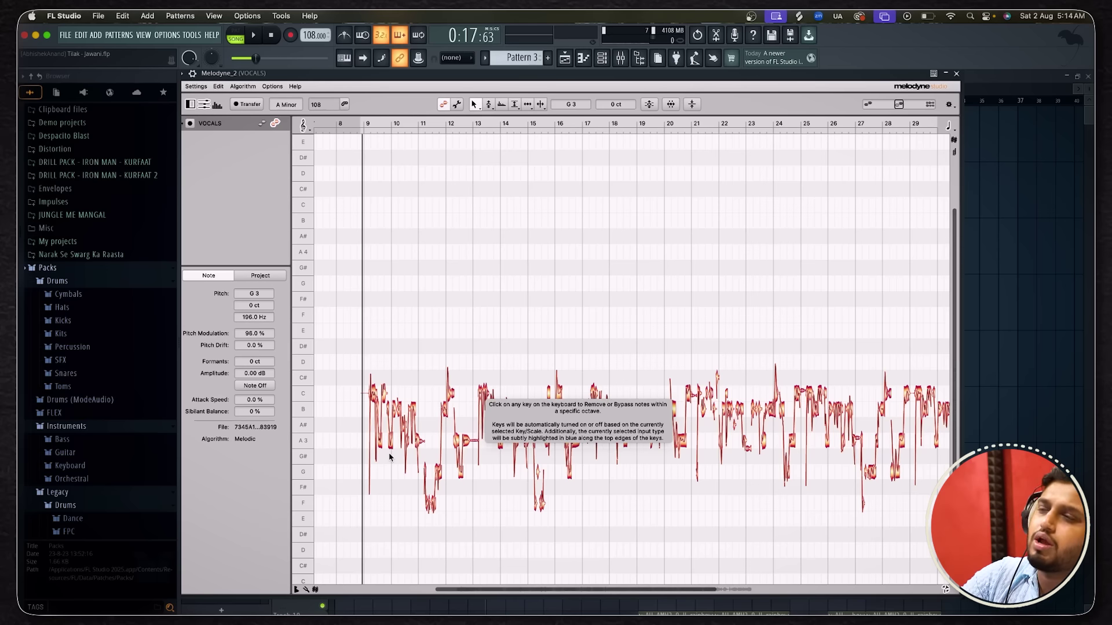
{"action": "key", "text": "space"}
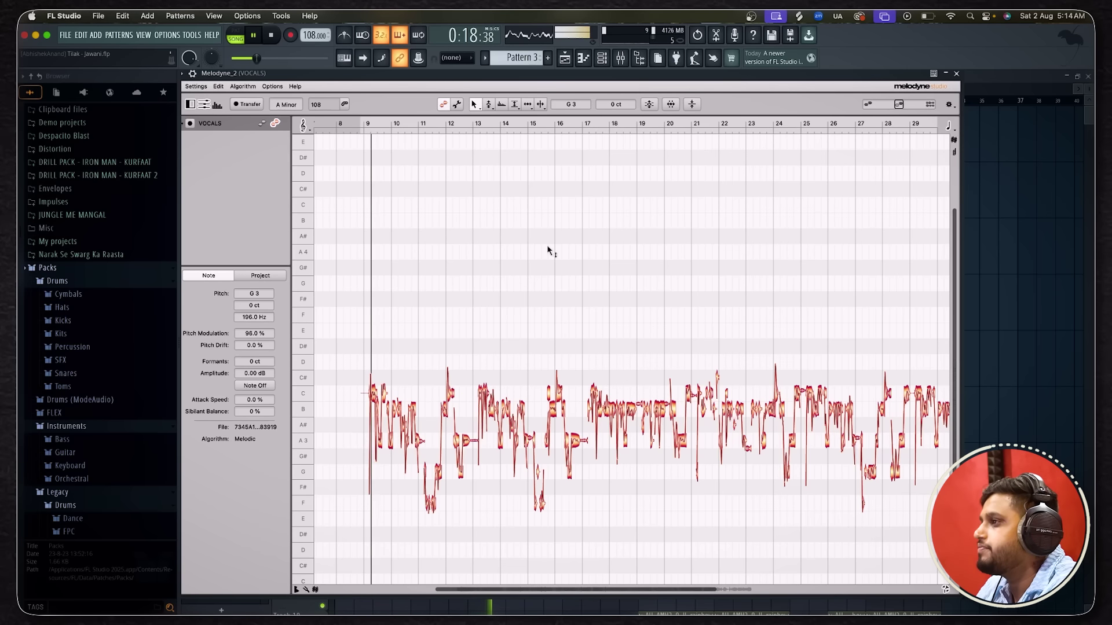
{"action": "scroll", "coordinate": [409, 352], "scroll_direction": "up", "scroll_amount": 2}
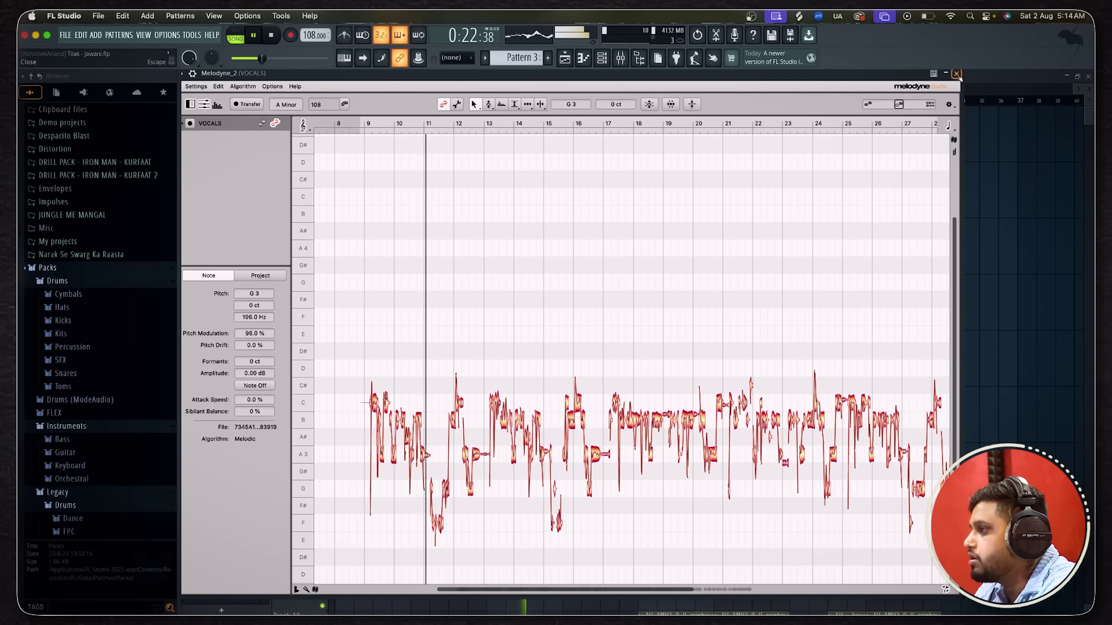
{"action": "scroll", "coordinate": [631, 285], "scroll_direction": "up", "scroll_amount": 3}
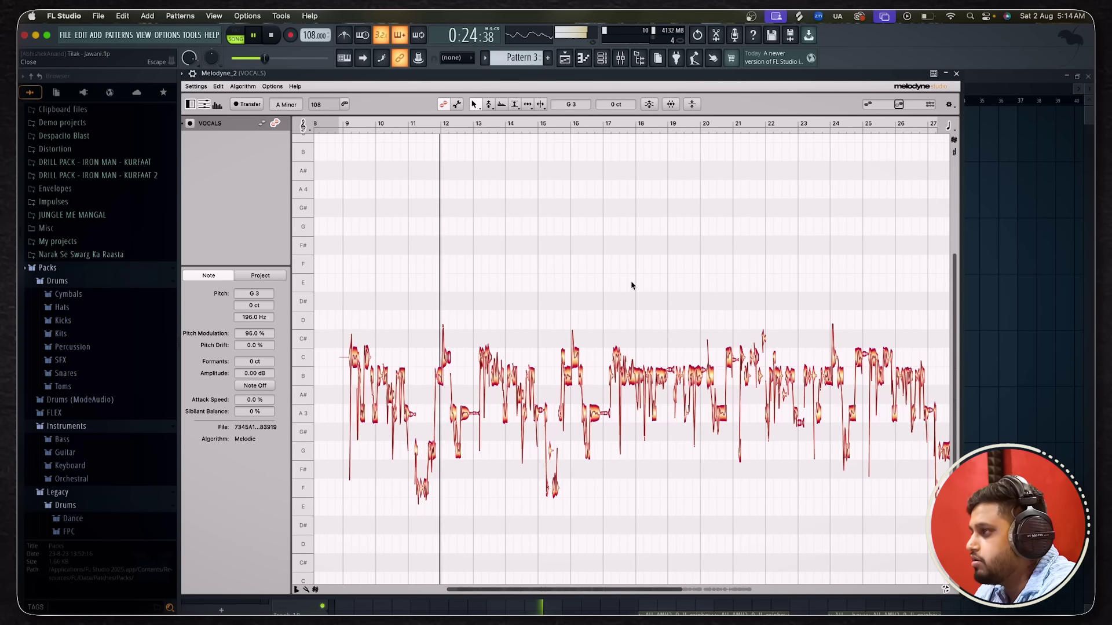
{"action": "scroll", "coordinate": [631, 285], "scroll_direction": "down", "scroll_amount": 2}
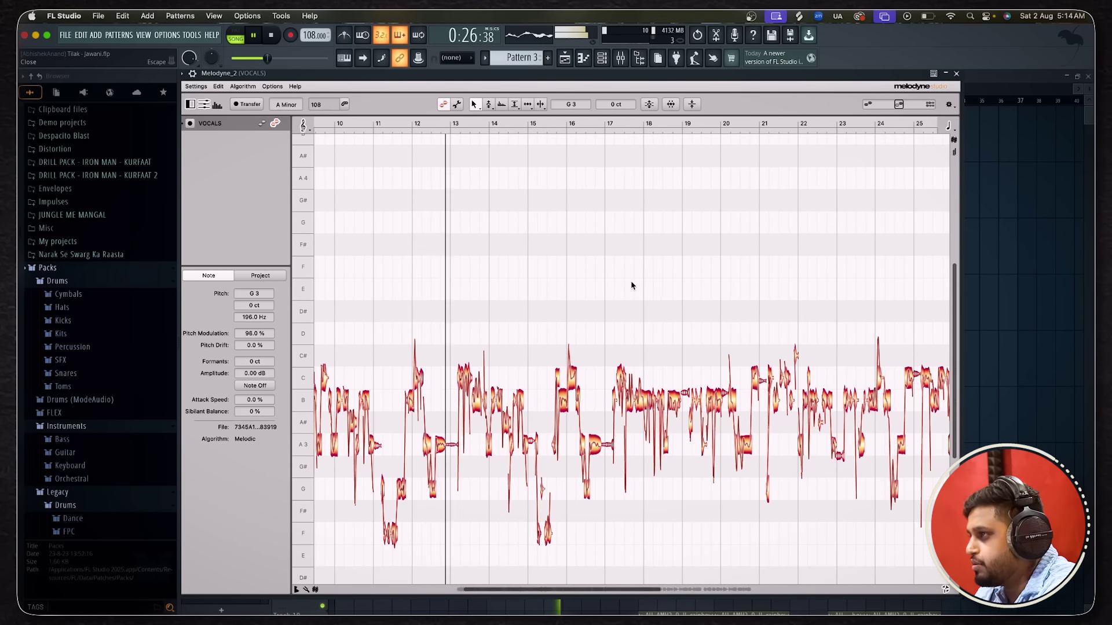
{"action": "scroll", "coordinate": [631, 285], "scroll_direction": "down", "scroll_amount": 2}
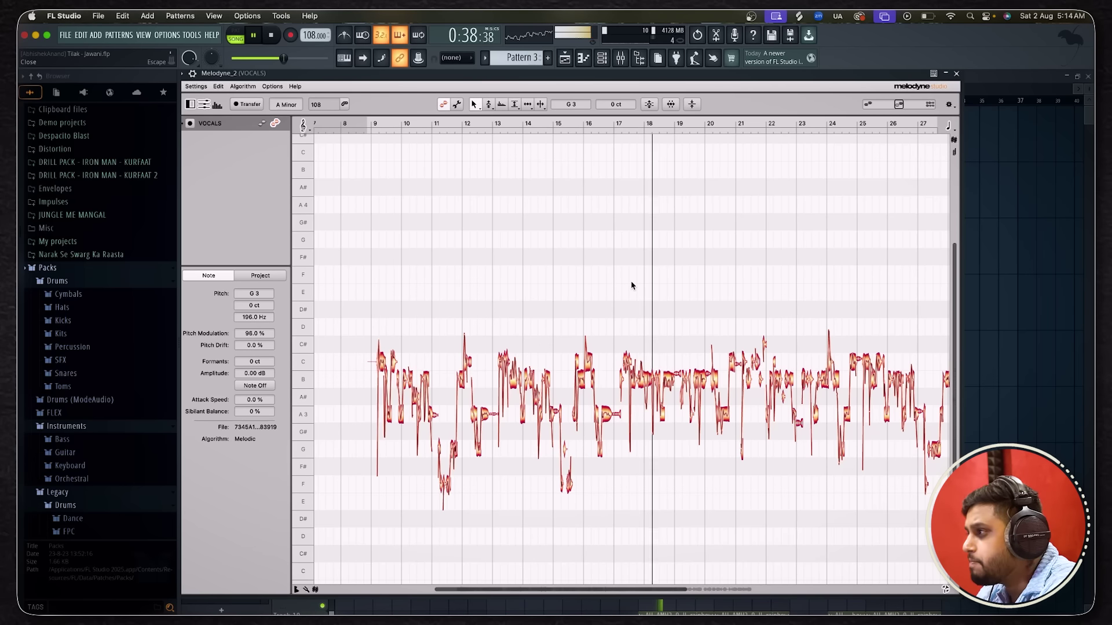
Centre the held B3 notes around bars 19 and 20 and the C4 note before bar 21 at 0 cents.
{"action": "scroll", "coordinate": [713, 324], "scroll_direction": "up", "scroll_amount": 3}
{"action": "left_click", "coordinate": [652, 424]}
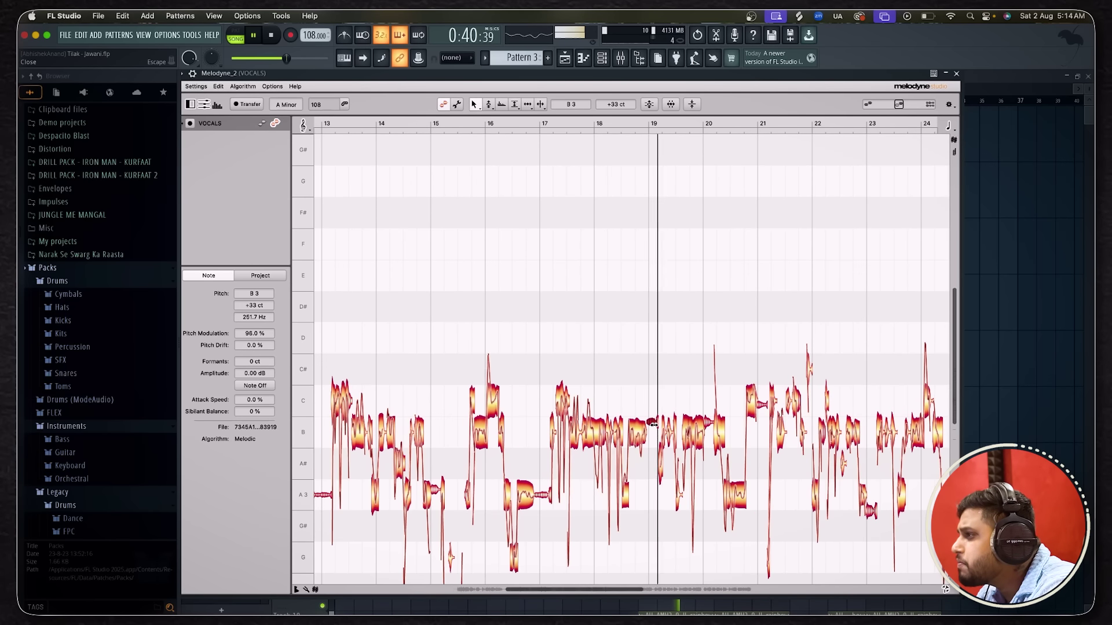
{"action": "left_click", "coordinate": [707, 430]}
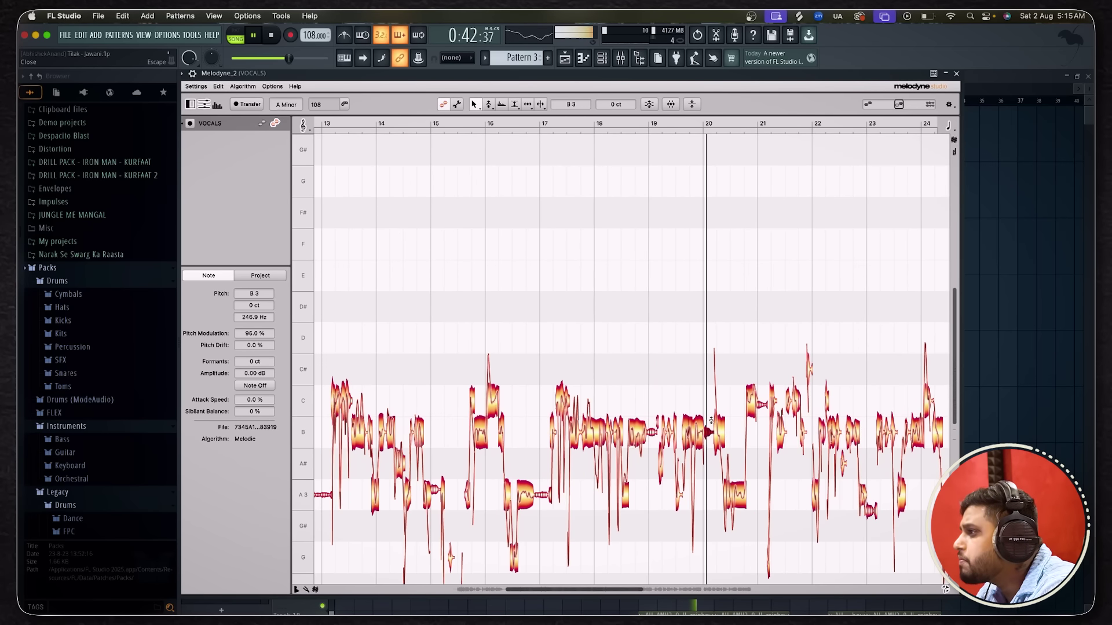
{"action": "left_click", "coordinate": [754, 403]}
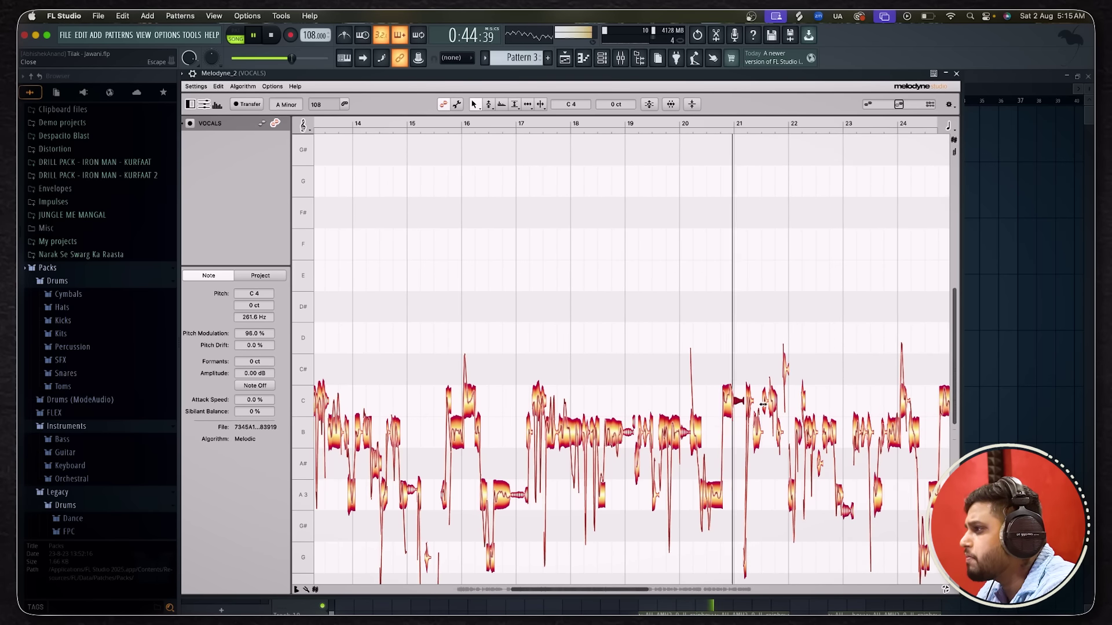
Centre the held notes around bars 23 and 27 on A3 and lower the F#3 notes in bar 31 to F3 at 0 cents.
{"action": "left_click", "coordinate": [741, 485]}
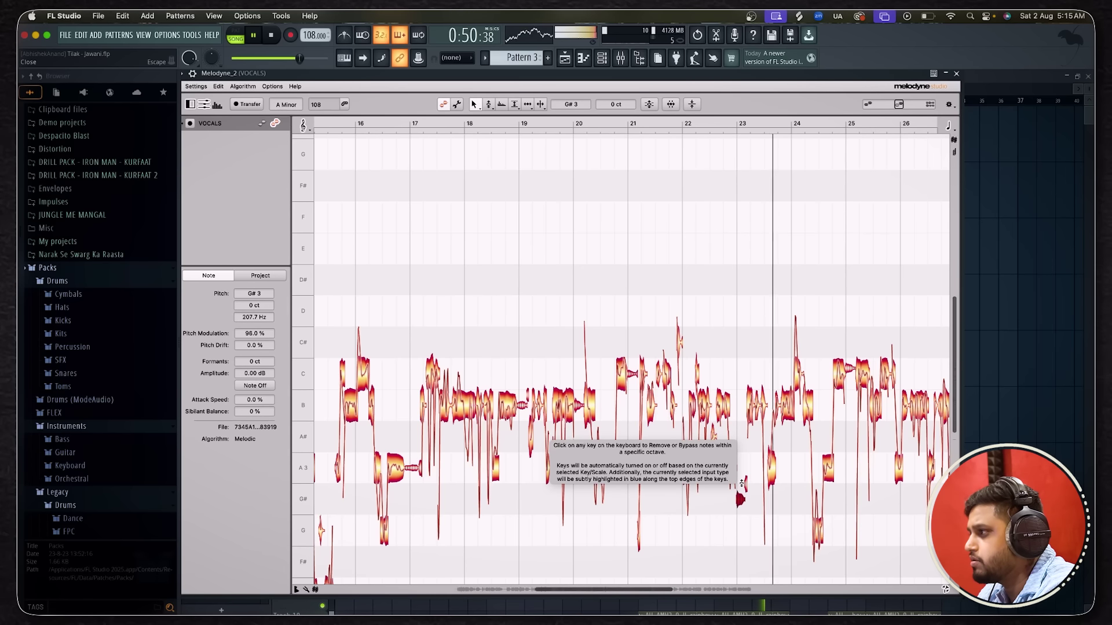
{"action": "mouse_move", "coordinate": [745, 488]}
{"action": "left_mouse_down"}
{"action": "mouse_move", "coordinate": [743, 501]}
{"action": "mouse_move", "coordinate": [742, 469]}
{"action": "left_mouse_up"}
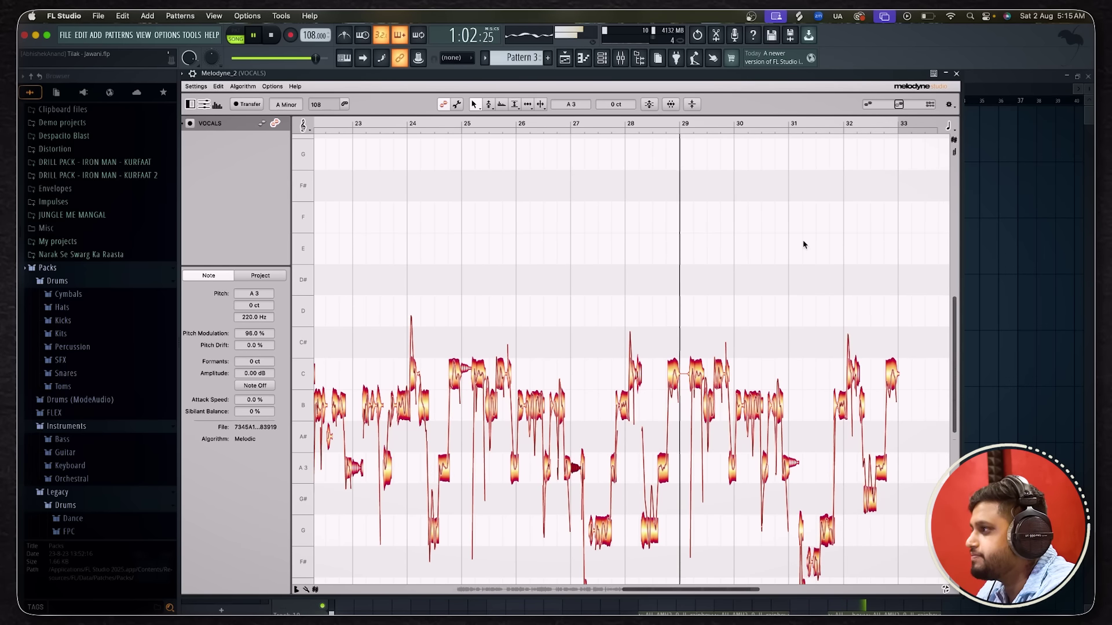
{"action": "scroll", "coordinate": [802, 243], "scroll_direction": "down", "scroll_amount": 1}
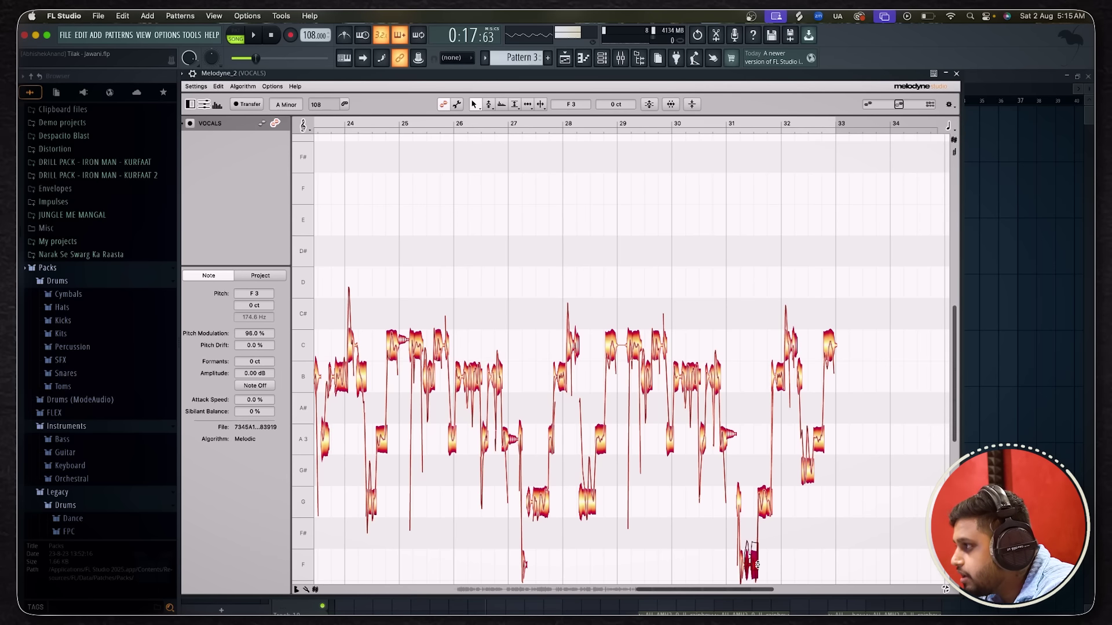
{"action": "left_click", "coordinate": [770, 545]}
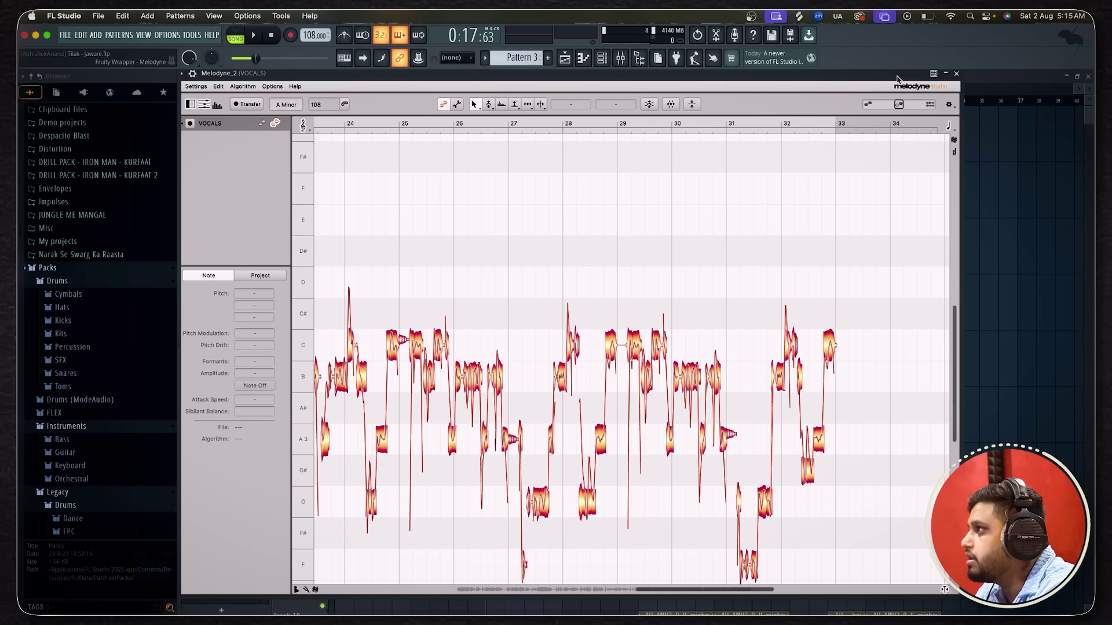
Switch from Melodyne to the playlist, play the song from bar 31 and bring up the mixer.
{"action": "key", "text": "F5"}
{"action": "left_click", "coordinate": [832, 101]}
{"action": "left_click", "coordinate": [909, 101]}
{"action": "key", "text": "space"}
{"action": "key", "text": "F9"}
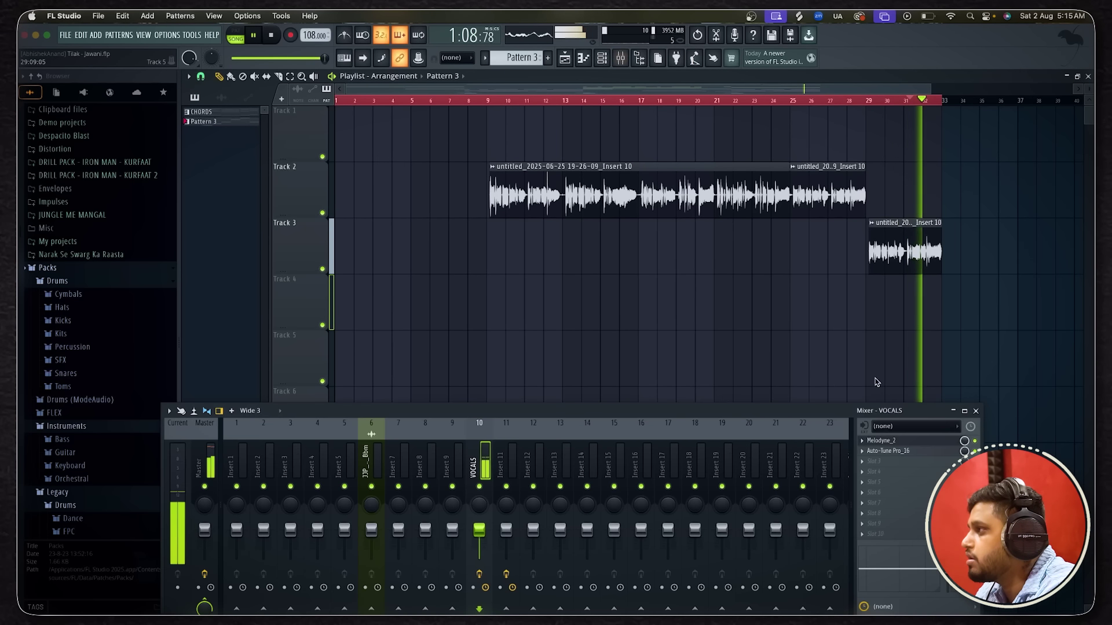
Reopen Melodyne on the VOCALS insert and move the G#3 note in bar 32 down to G3 at 0 cents.
{"action": "left_click", "coordinate": [895, 441]}
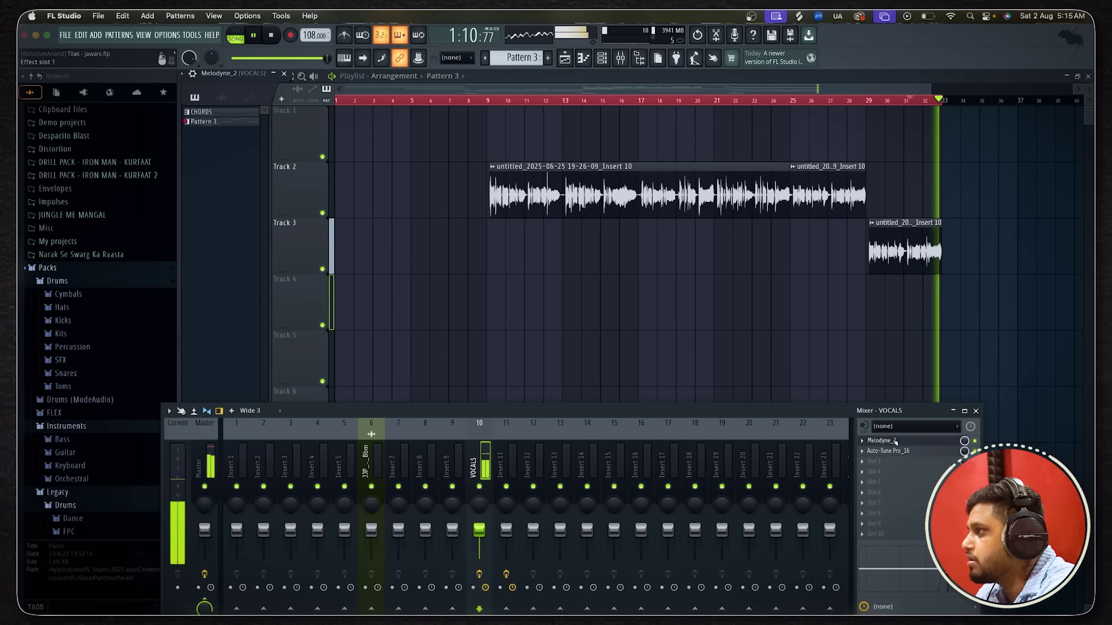
{"action": "key", "text": "space"}
{"action": "left_click", "coordinate": [899, 443]}
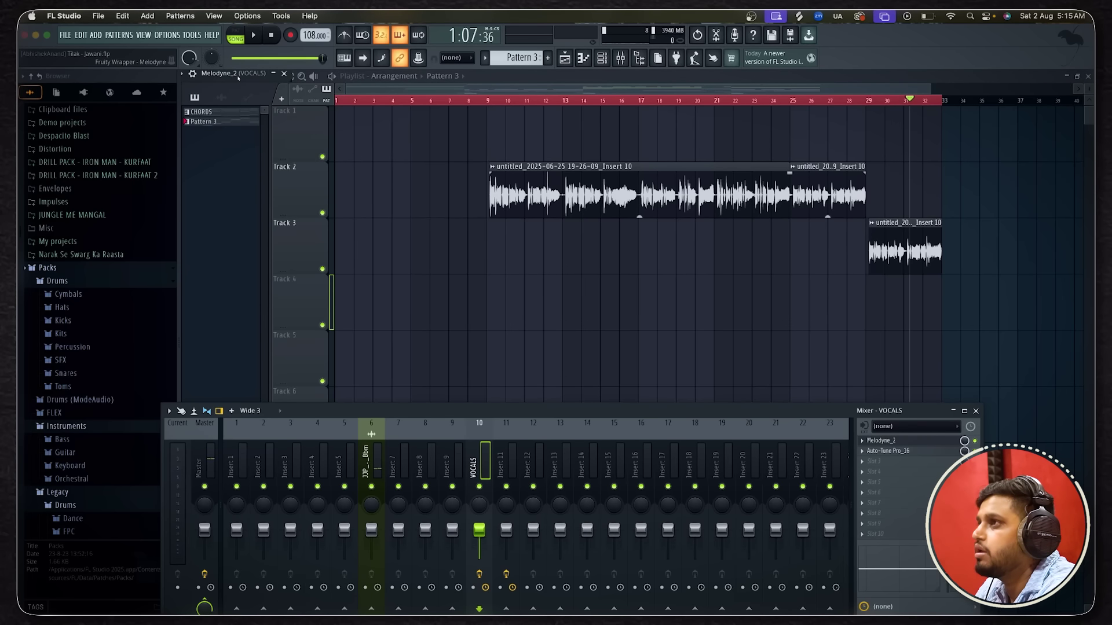
{"action": "key", "text": "space"}
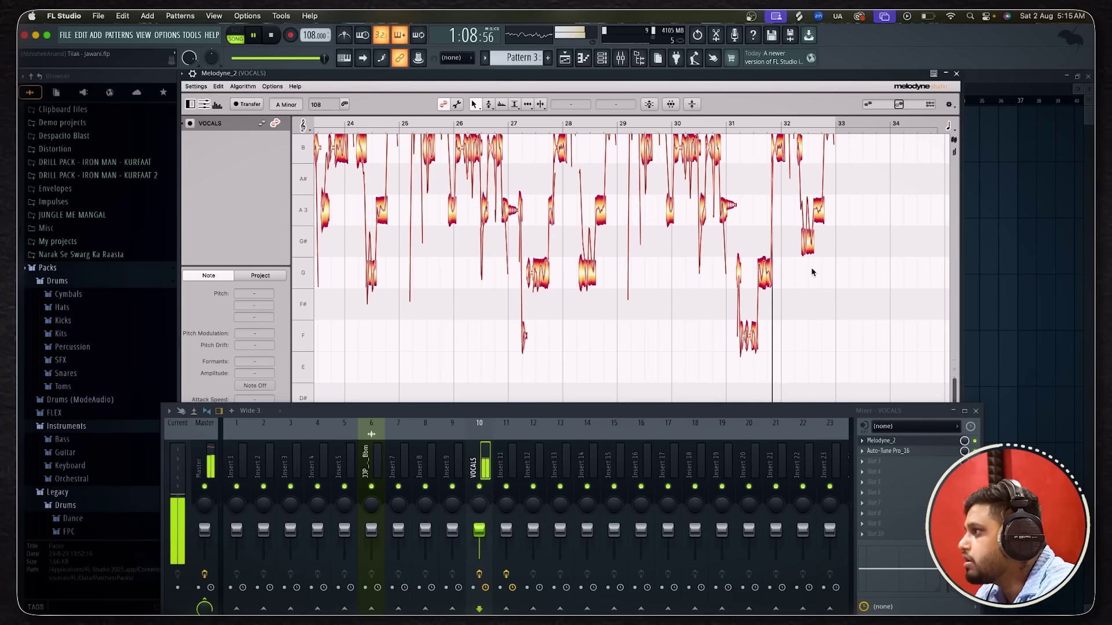
{"action": "key", "text": "space"}
{"action": "left_click", "coordinate": [807, 243]}
{"action": "left_click_drag", "start_coordinate": [807, 253], "coordinate": [809, 269]}
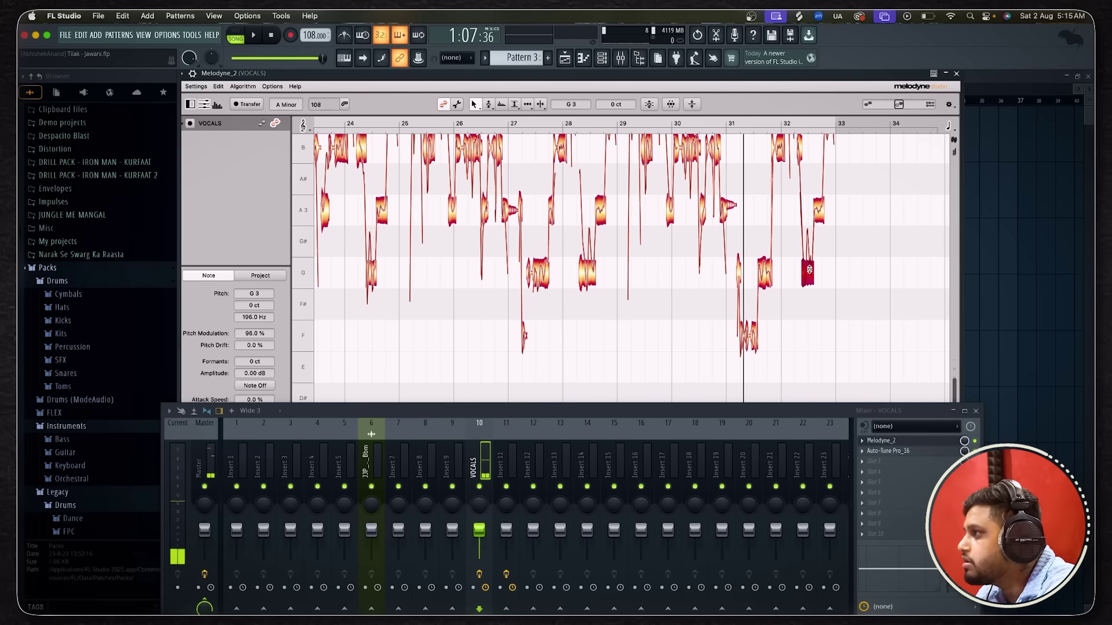
Replay the ending from bar 31 to check the corrected bar 32 note, and view the whole vocal.
{"action": "key", "text": "space"}
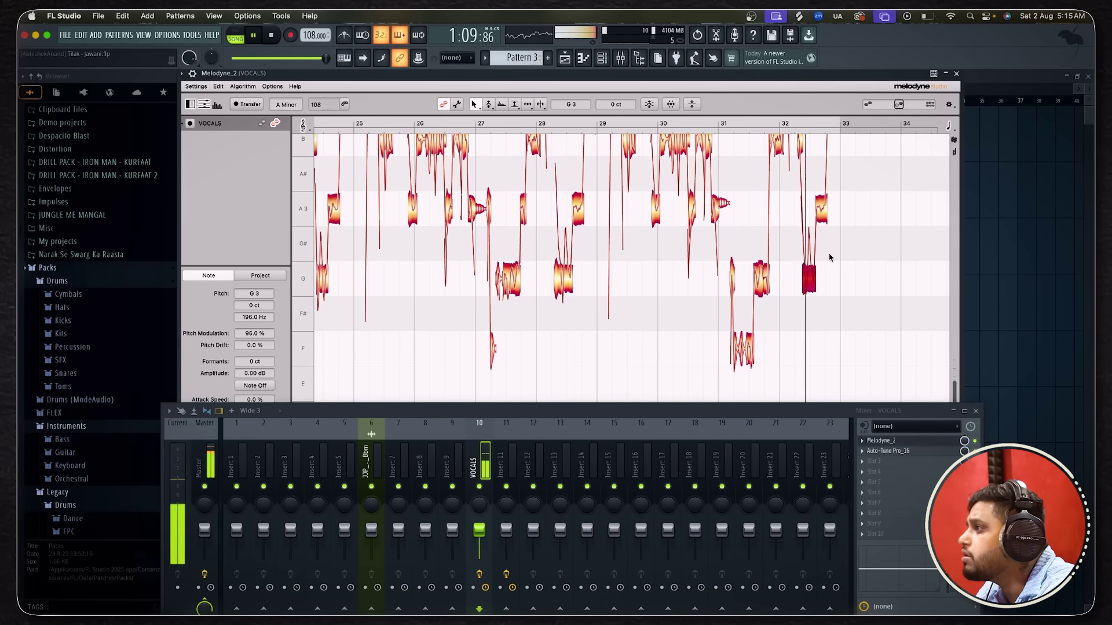
{"action": "scroll", "coordinate": [829, 254], "scroll_direction": "up", "scroll_amount": 3}
{"action": "key", "text": "space"}
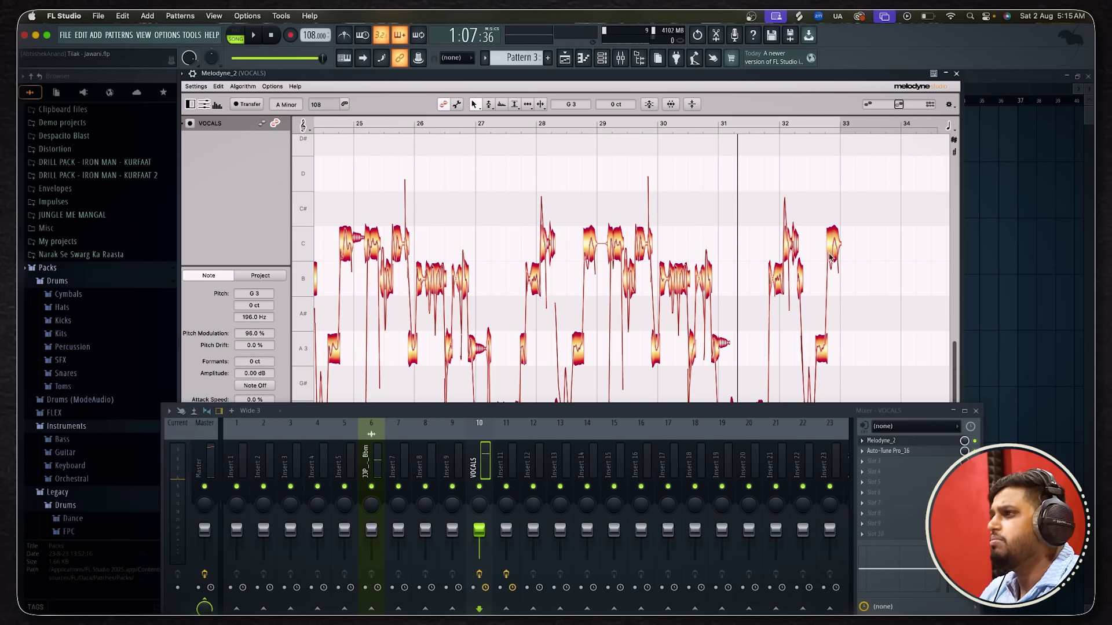
{"action": "scroll", "coordinate": [829, 254], "scroll_direction": "down", "scroll_amount": 3}
{"action": "scroll", "coordinate": [829, 257], "scroll_direction": "down", "scroll_amount": 3}
{"action": "scroll", "coordinate": [829, 257], "scroll_direction": "down", "scroll_amount": 3}
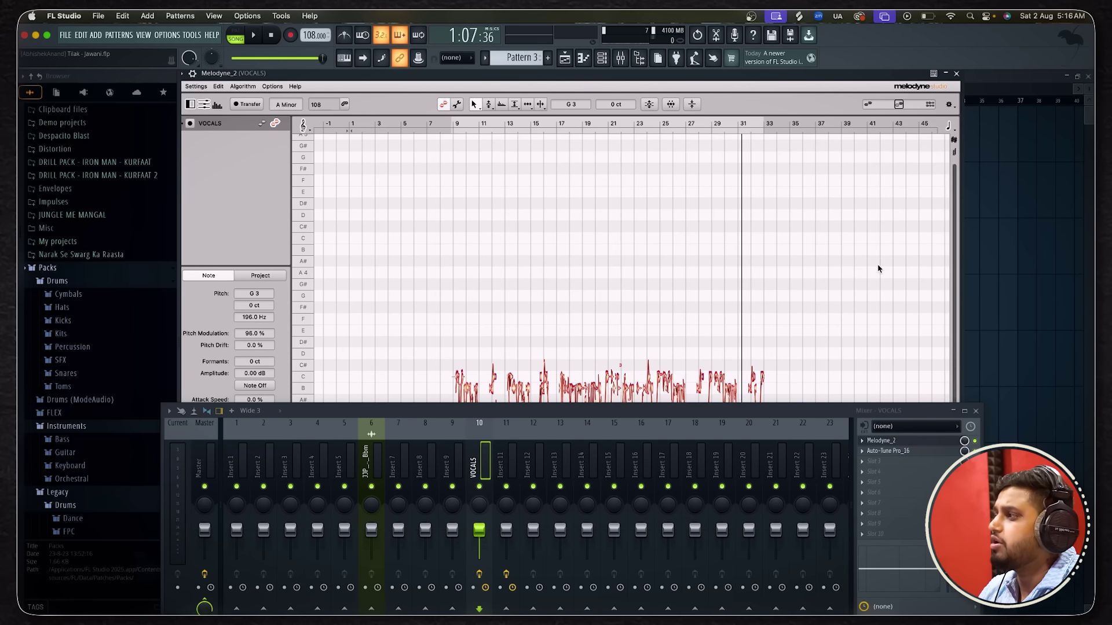
Close Melodyne, open Auto-Tune Pro on the VOCALS insert and play the vocal from bar 31 through it.
{"action": "left_click", "coordinate": [956, 74]}
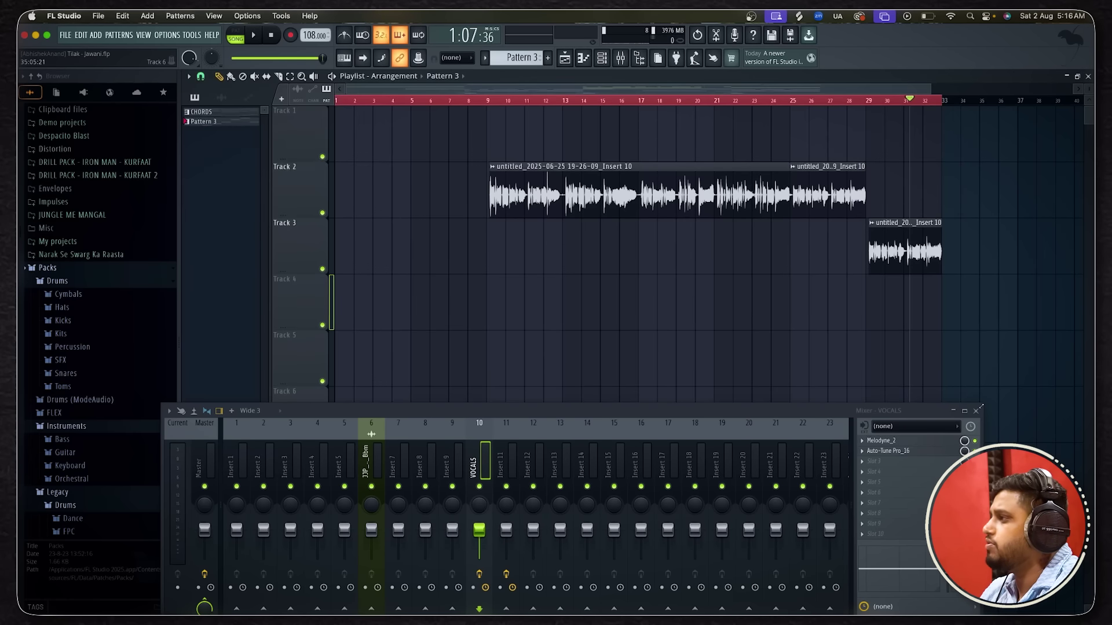
{"action": "left_click", "coordinate": [927, 452]}
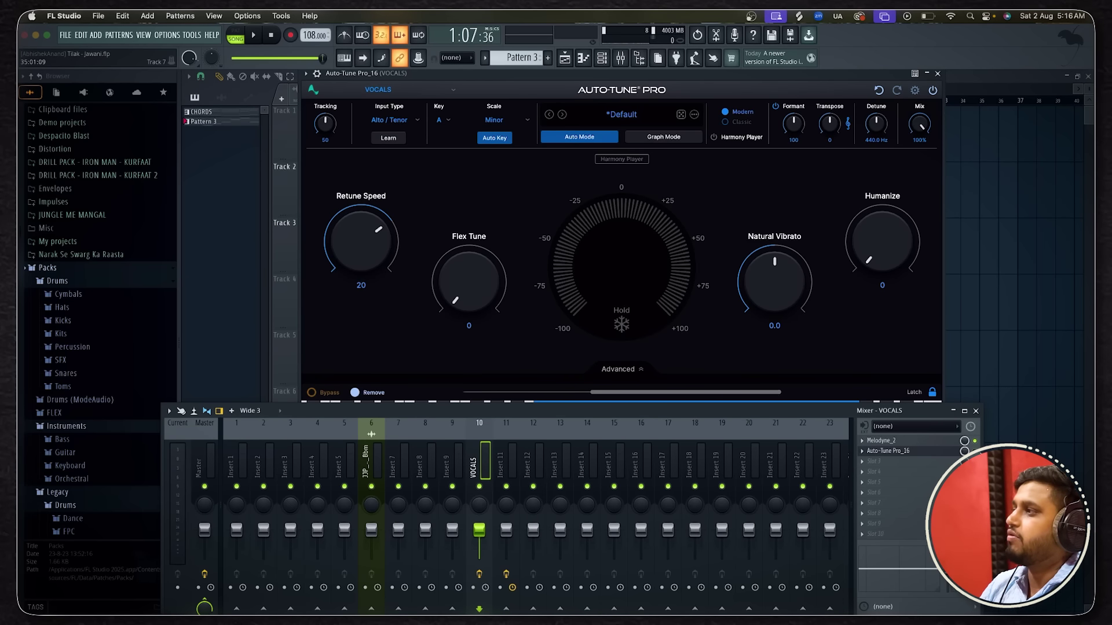
{"action": "key", "text": "space"}
{"action": "key", "text": "space"}
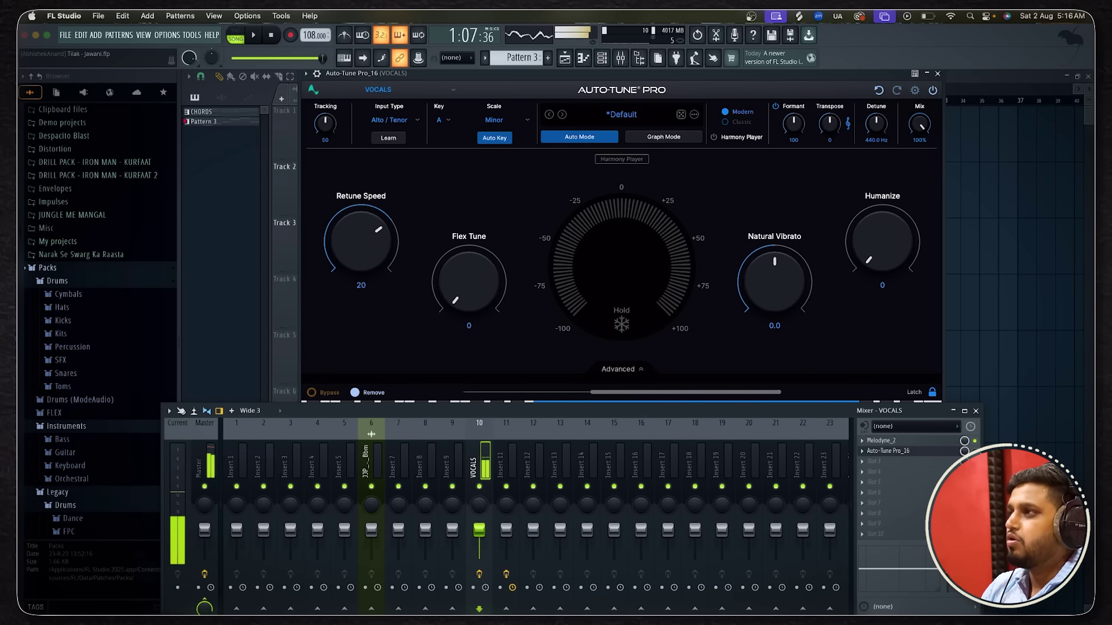
{"action": "key", "text": "space"}
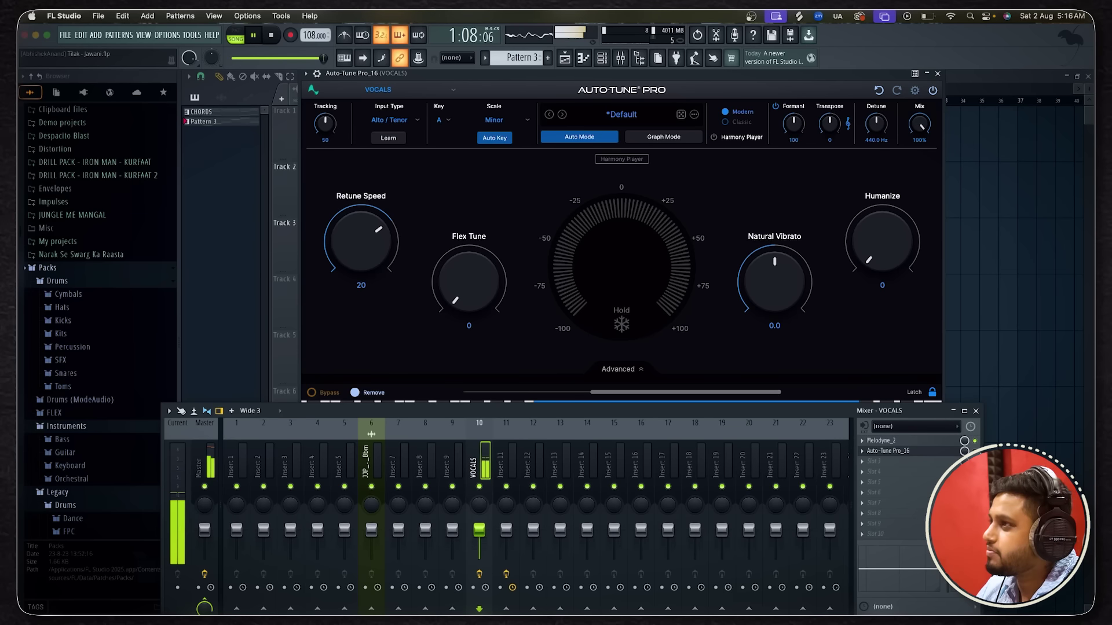